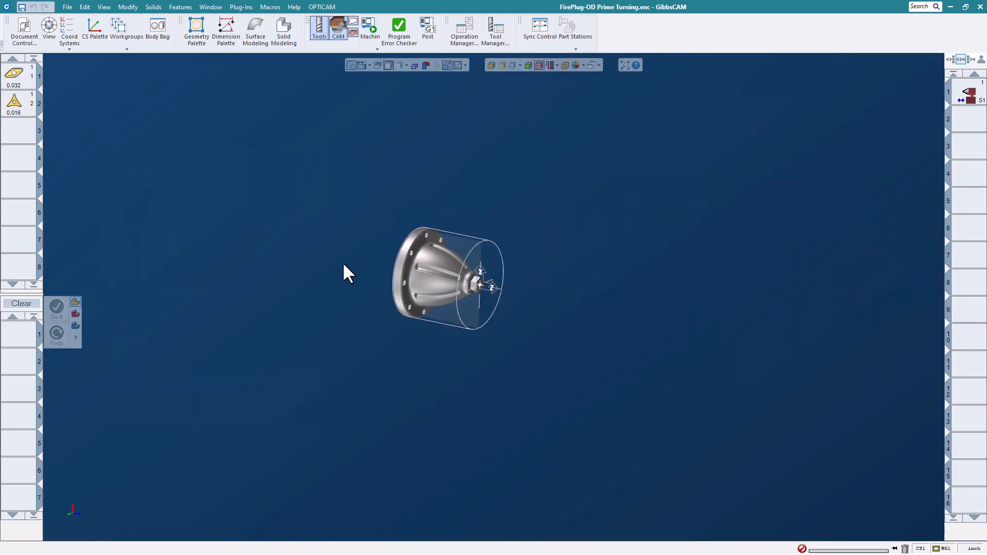
- Zoom in on the FirePlug part inside its cylindrical stock after leaving Machine Sim
scroll(360, 275, "up", 3)
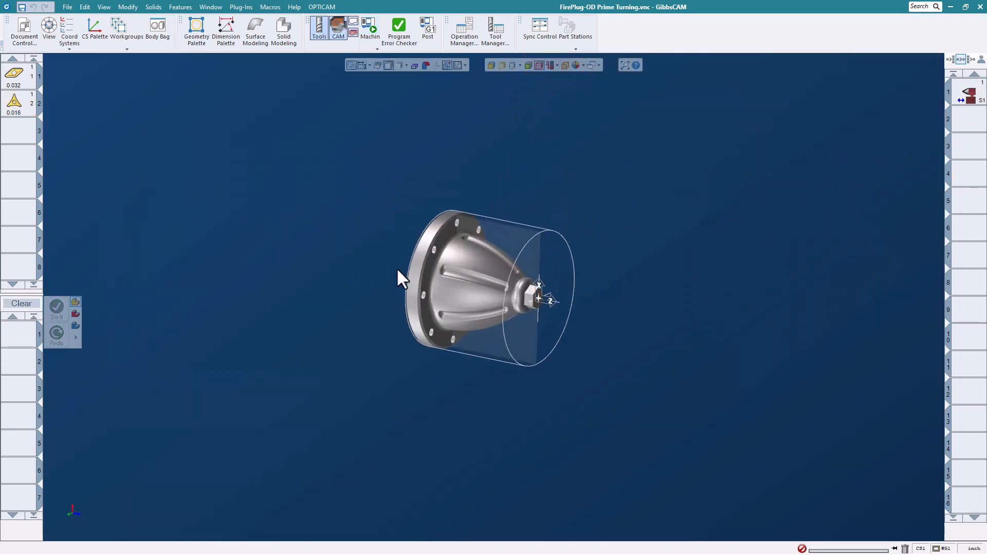
double_click(23, 77)
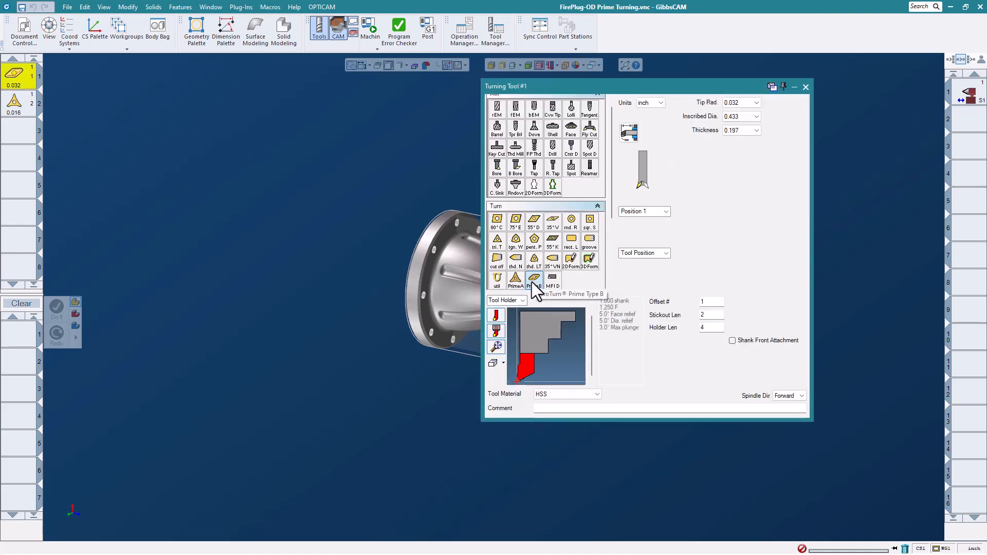
left_click(496, 319)
left_click(496, 346)
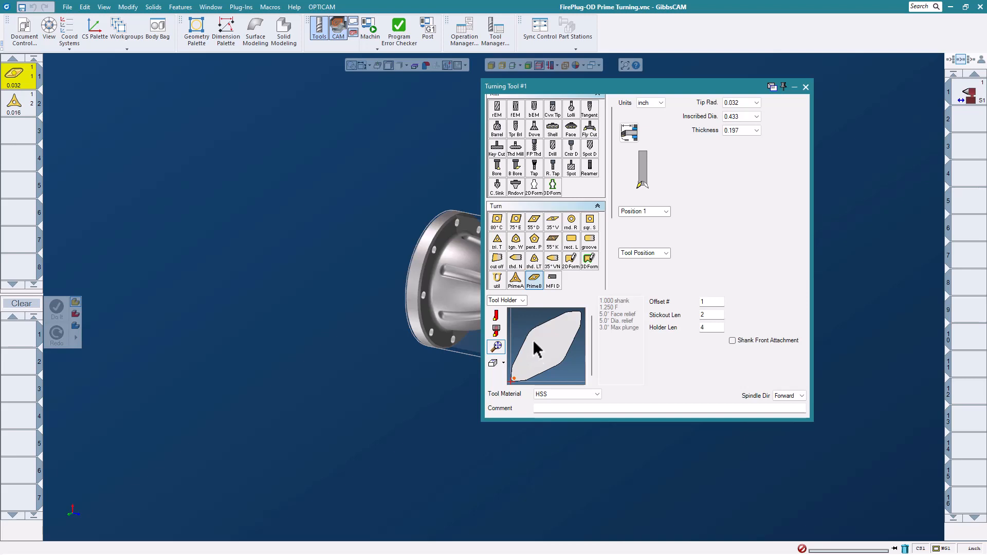
left_click(499, 319)
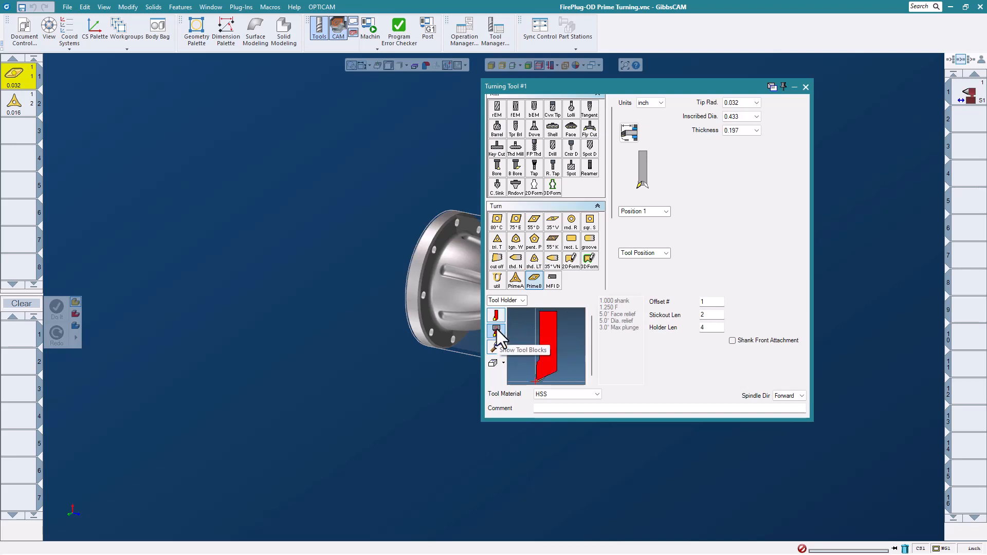
left_click(497, 330)
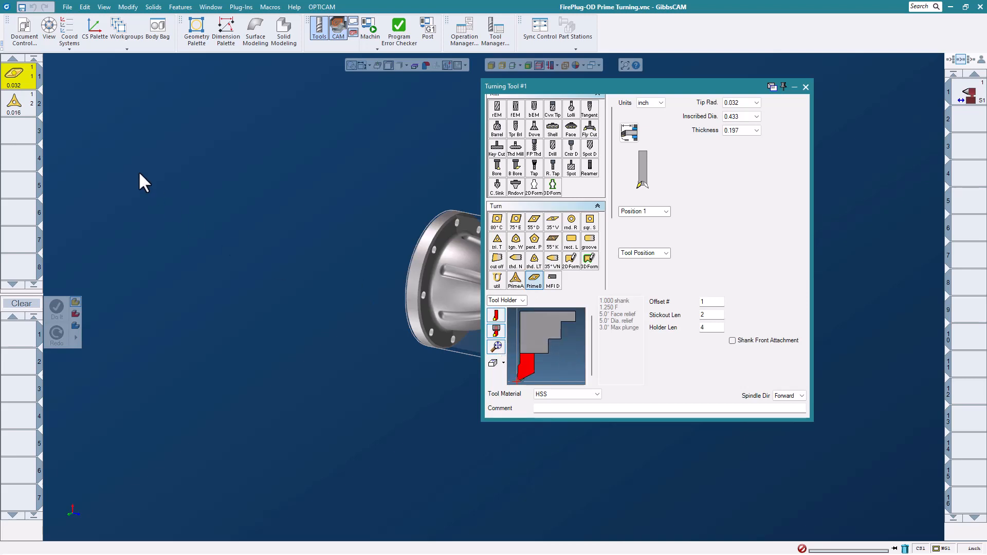
left_click(21, 103)
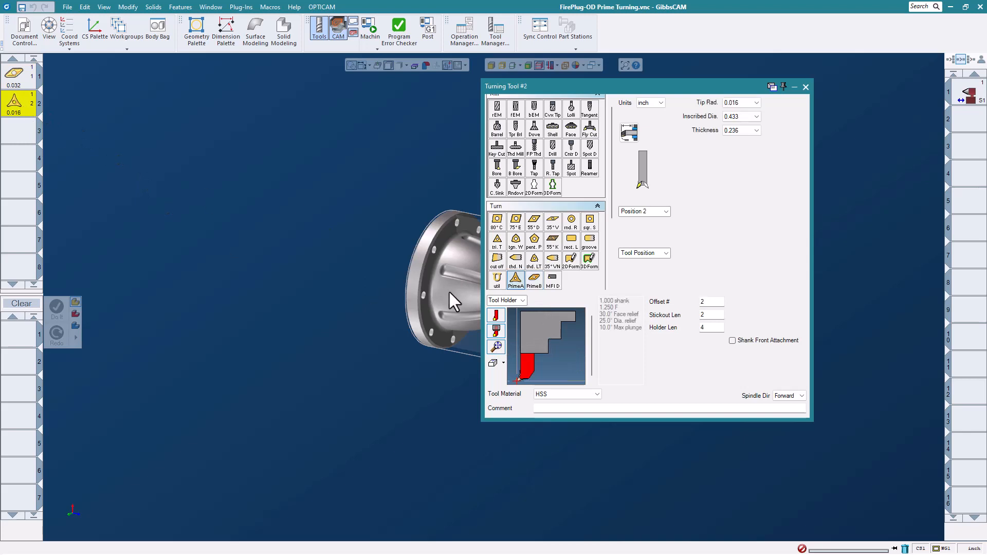
left_click(497, 346)
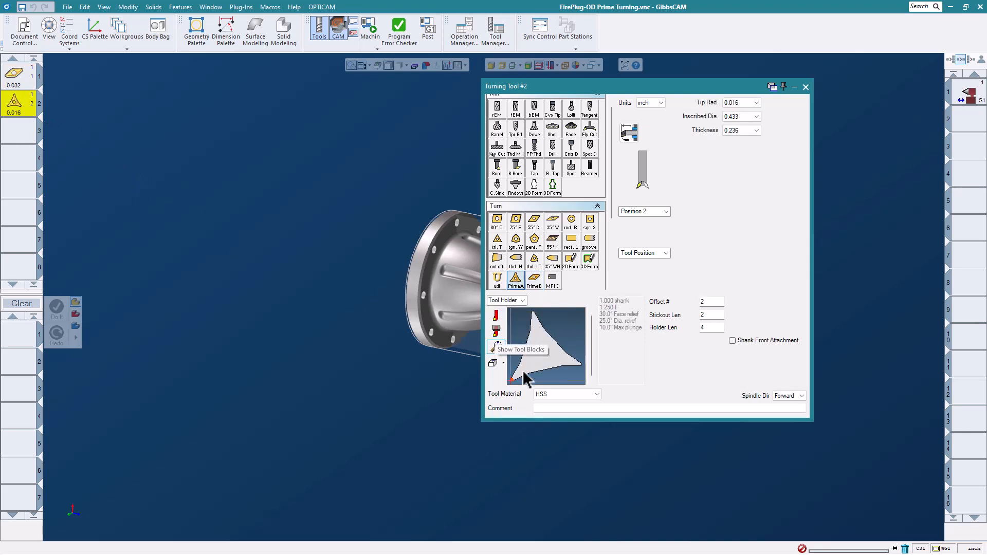
left_click(757, 103)
left_click(749, 118)
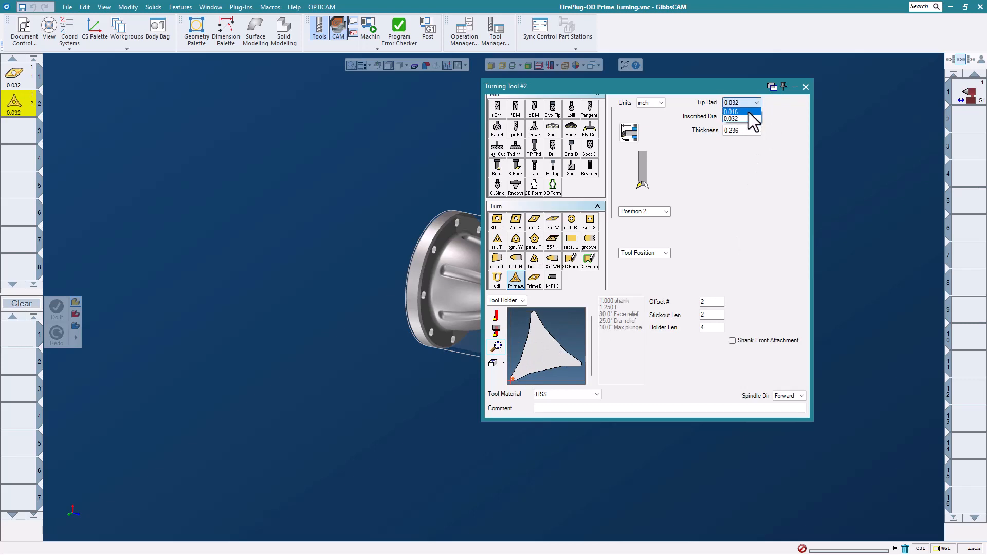
left_click(748, 111)
left_click(496, 315)
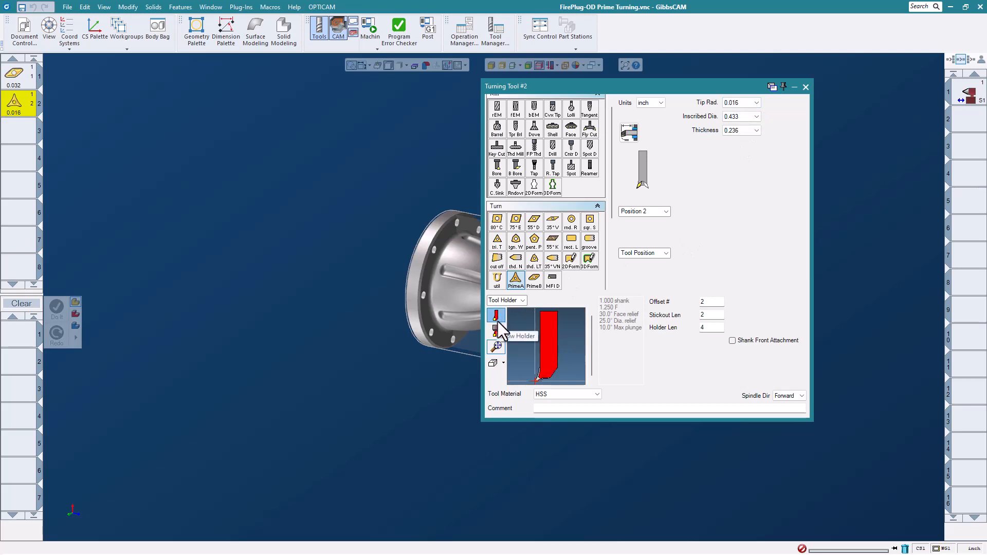
left_click(496, 329)
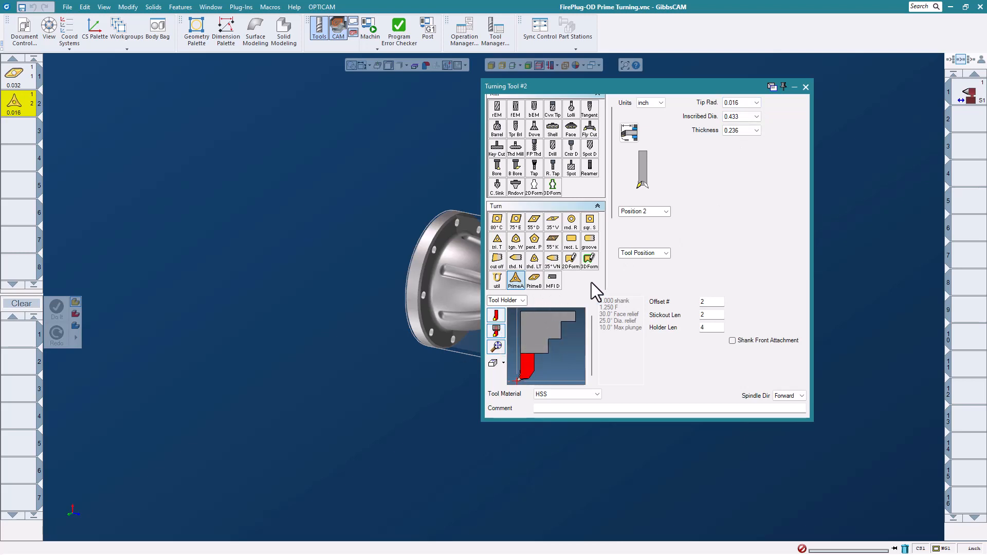
left_click(806, 86)
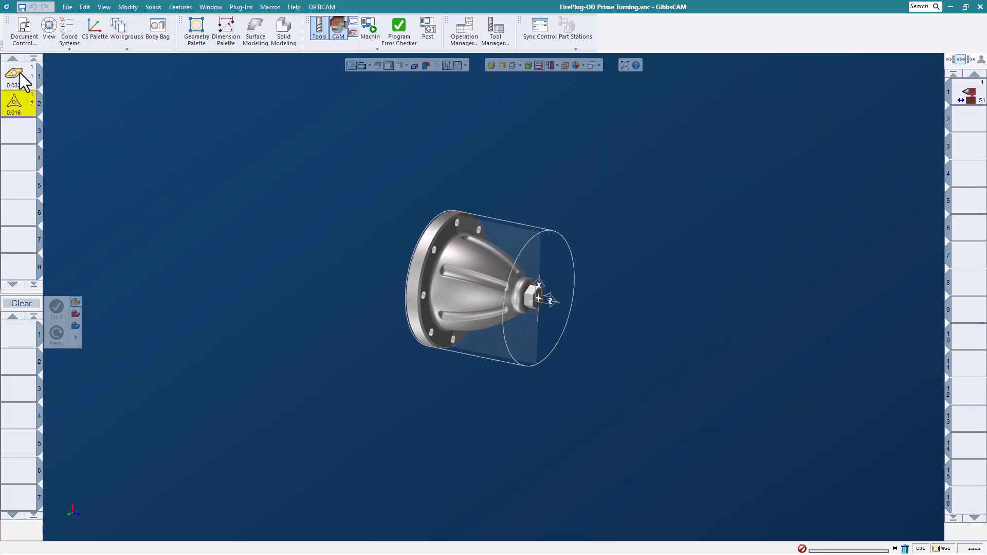
- Add a PrimeTurning process with tool 1 and set its cutting strategy to Rough
left_click_drag(21, 80, 22, 337)
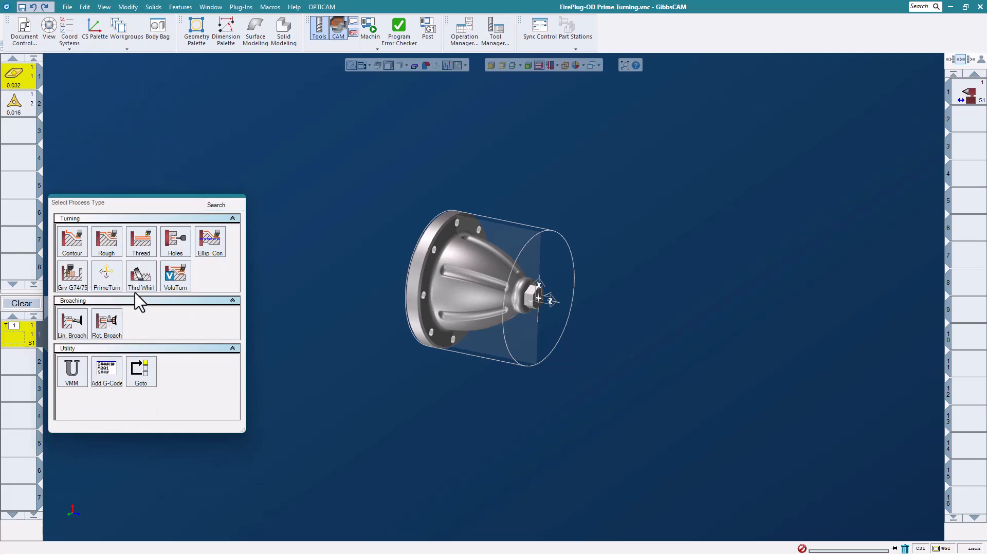
left_click(109, 274)
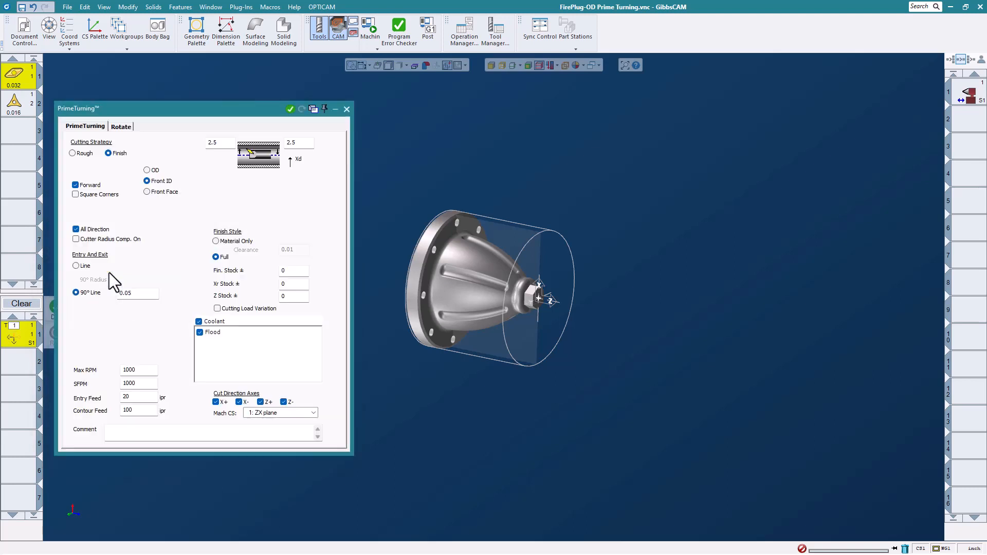
left_click_drag(199, 109, 755, 93)
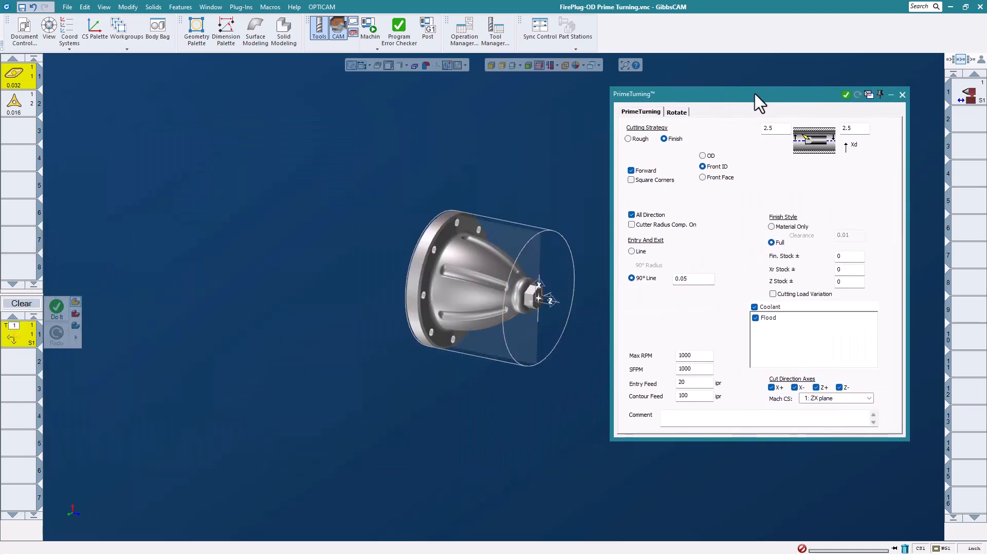
left_click(628, 139)
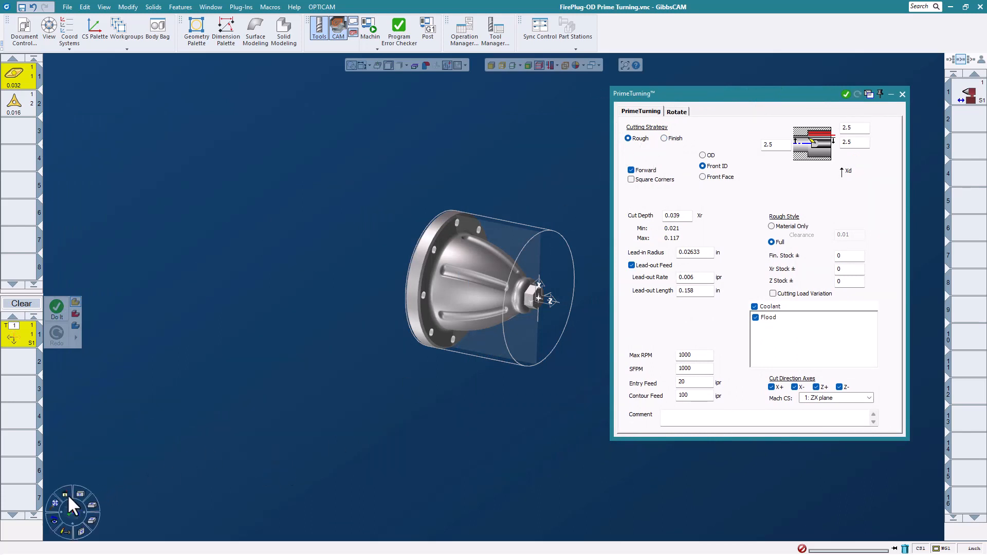
- Switch to the ZX side view, change the part display mode and zoom in
left_click(68, 496)
left_click(63, 494)
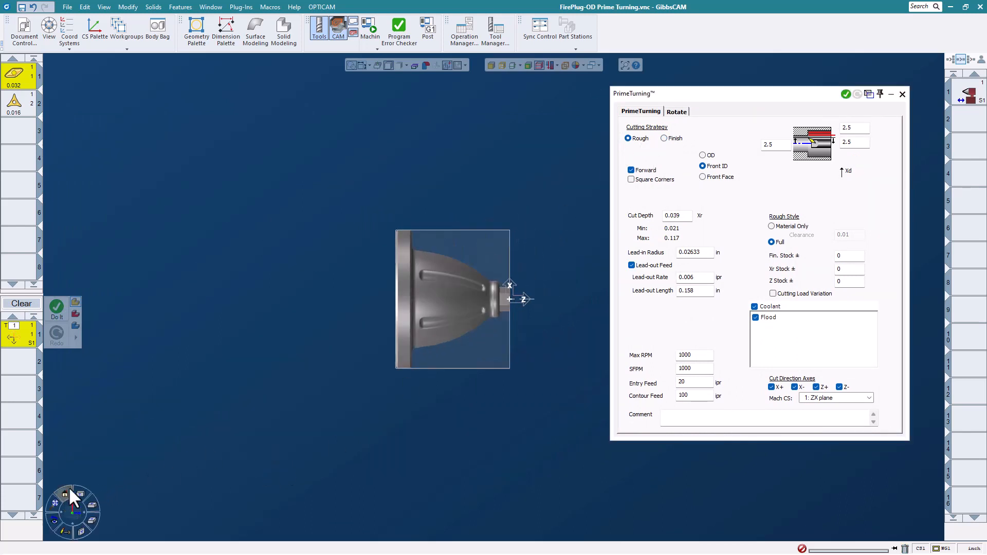
left_click(517, 63)
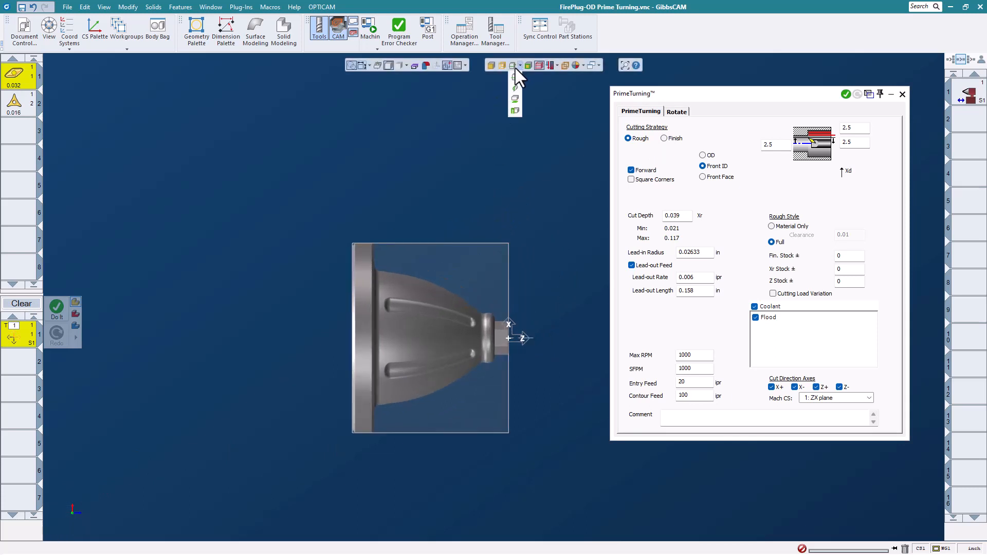
left_click(514, 87)
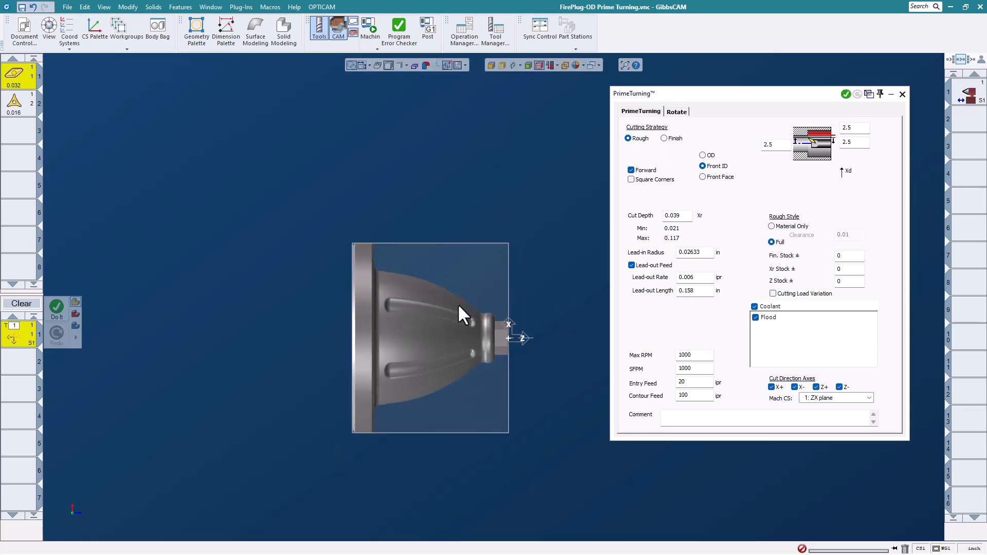
scroll(448, 320, "up", 5)
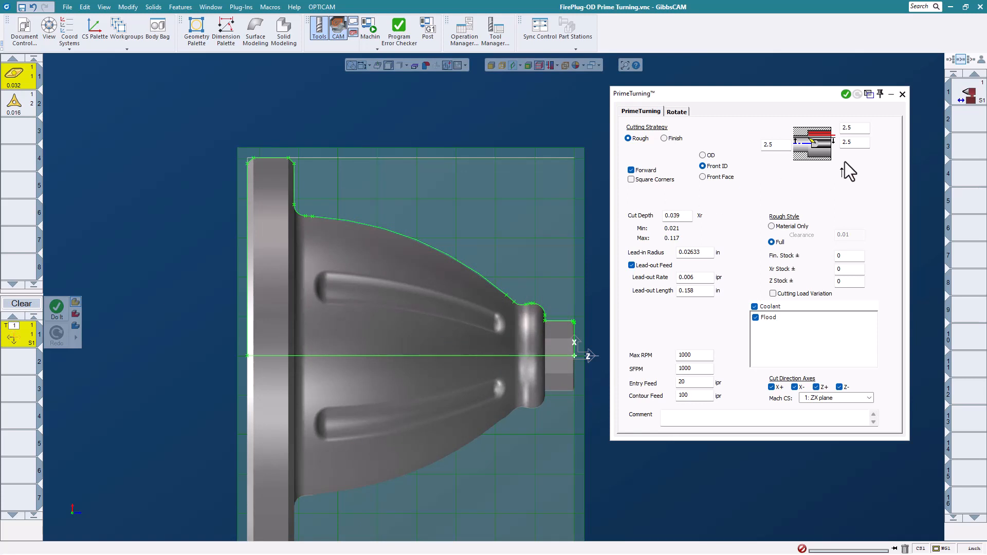
- Set the roughing to OD, diagram dimensions 9 and 9, and 8.5 from the part's top corner
left_click(709, 156)
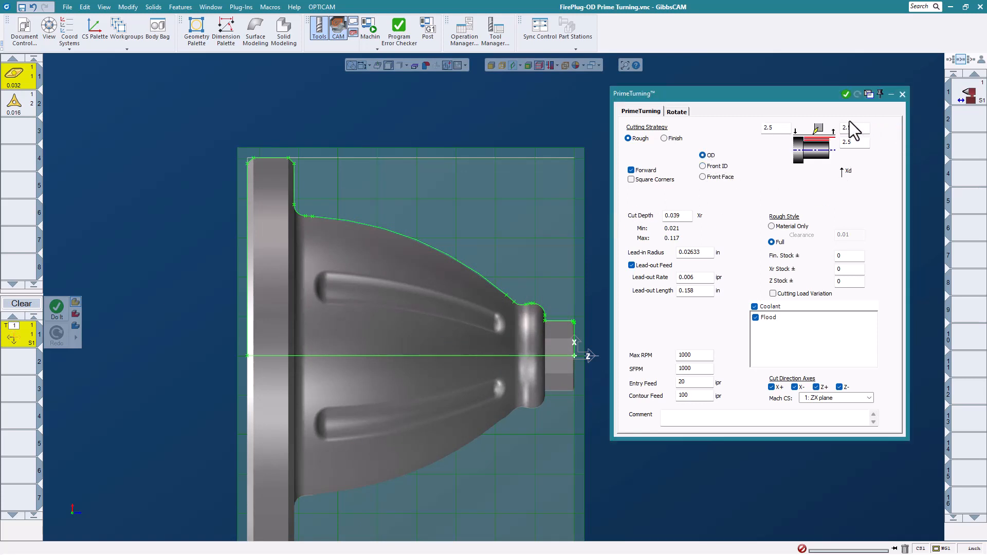
left_click(784, 130)
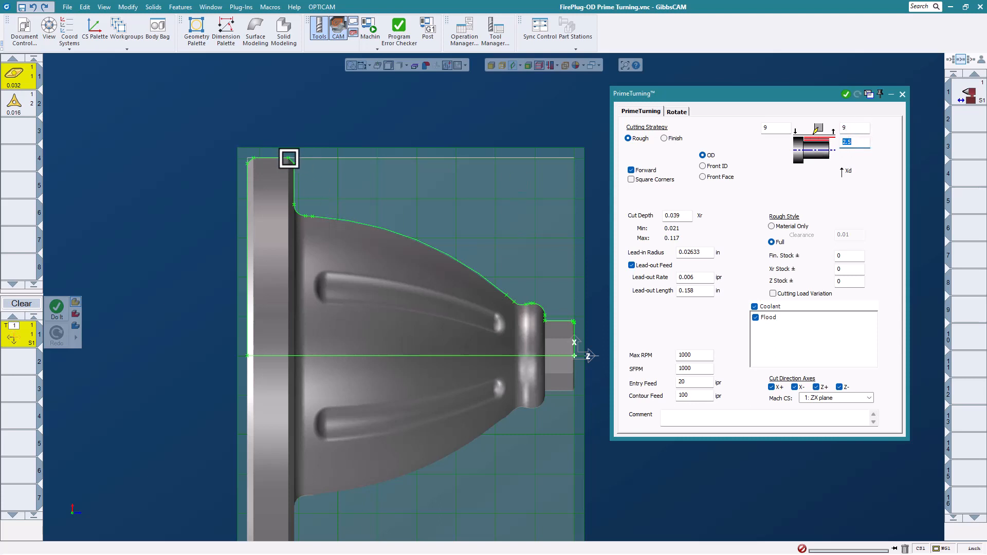
left_click(289, 159)
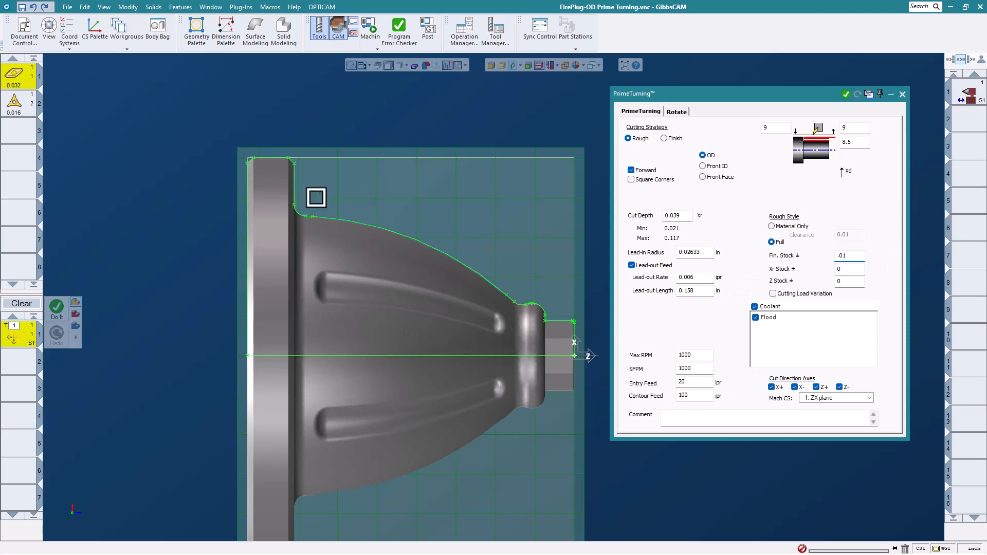
scroll(316, 194, "up", 2)
- Chain-select the part's outer contour through to the end of the last step
double_click(278, 149)
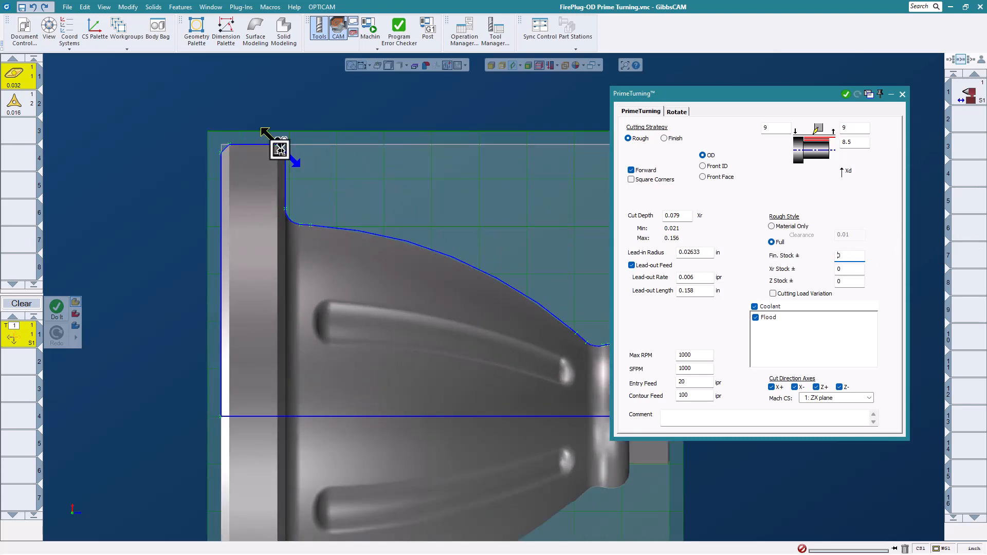
scroll(285, 148, "down", 2)
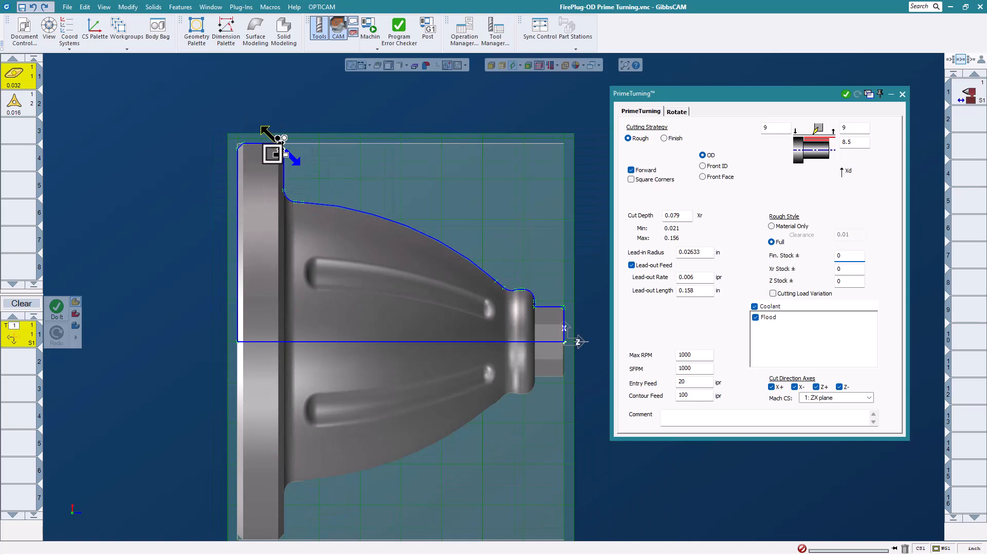
left_click(545, 315)
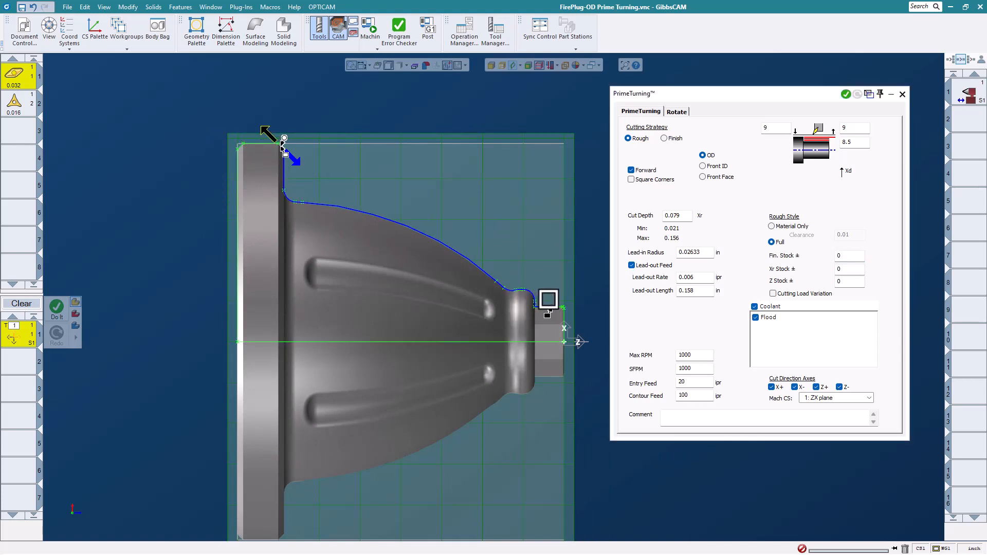
left_click(570, 302)
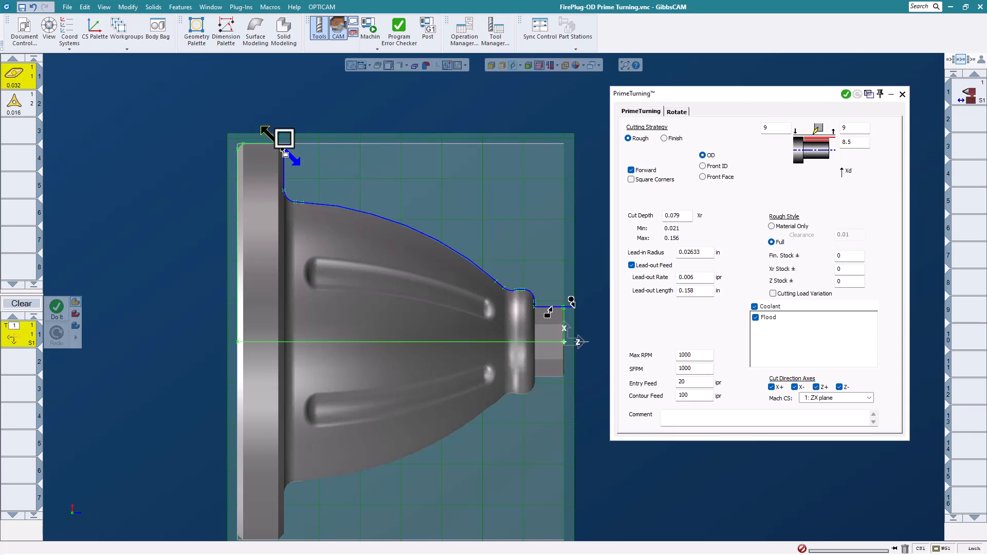
- Generate the OD roughing toolpath with Do It and close the PrimeTurning settings
right_click(404, 92)
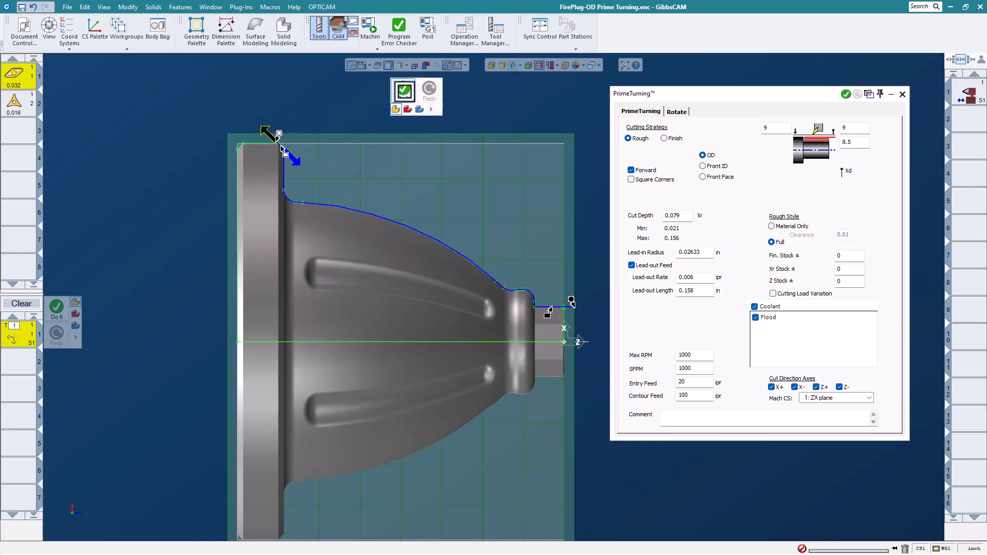
left_click(404, 91)
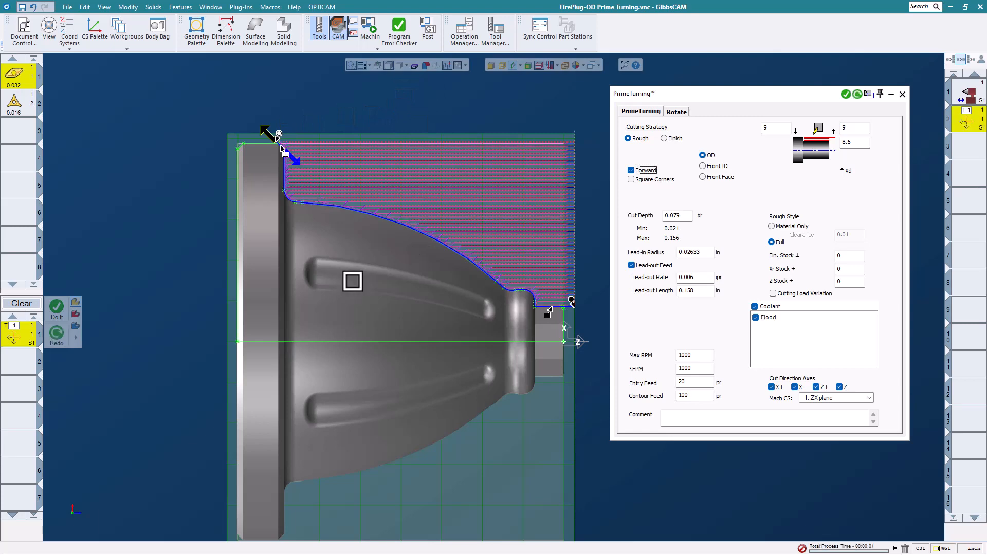
middle_click_drag(491, 265, 495, 286)
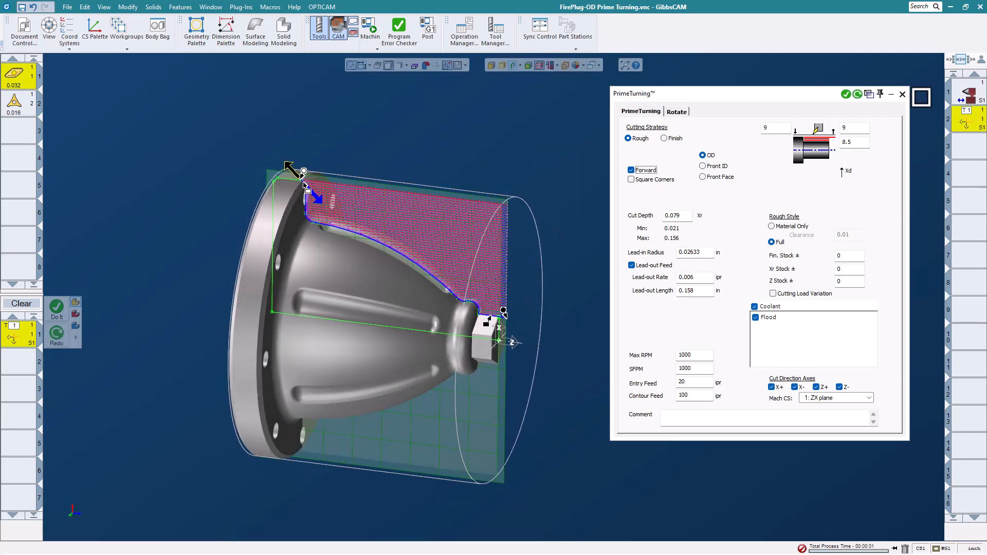
left_click(904, 96)
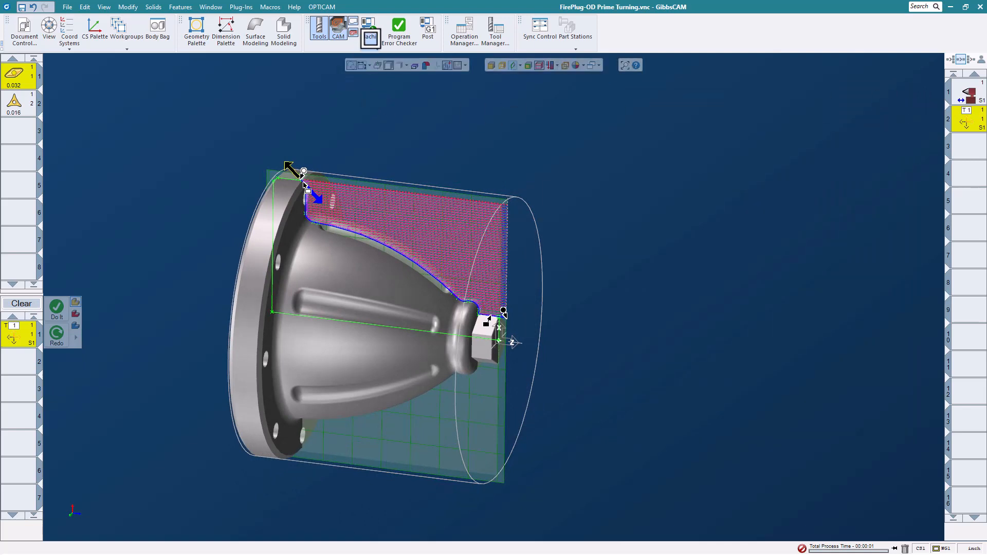
- Run the roughing toolpath in Machine Sim to the end, then exit the simulation
left_click(374, 24)
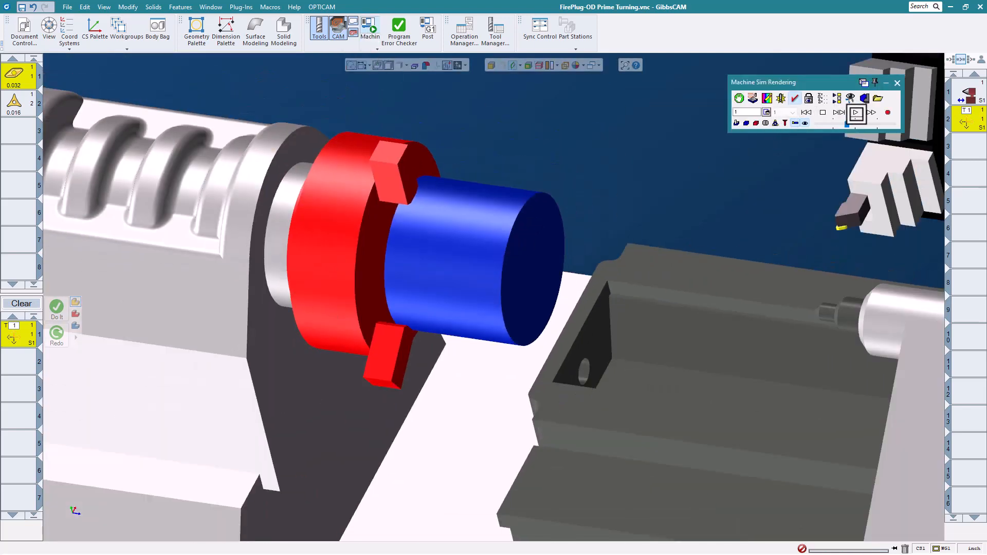
left_click(857, 113)
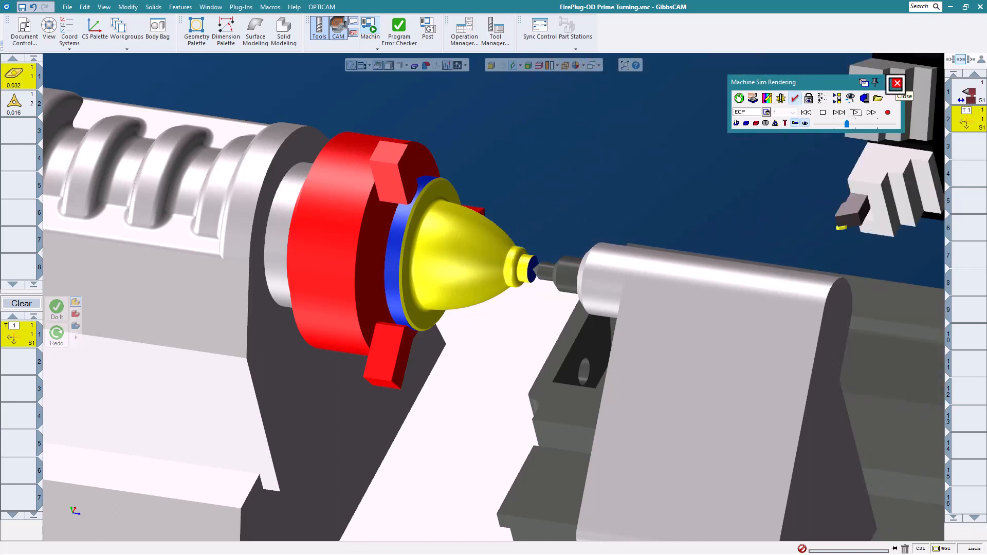
left_click(897, 84)
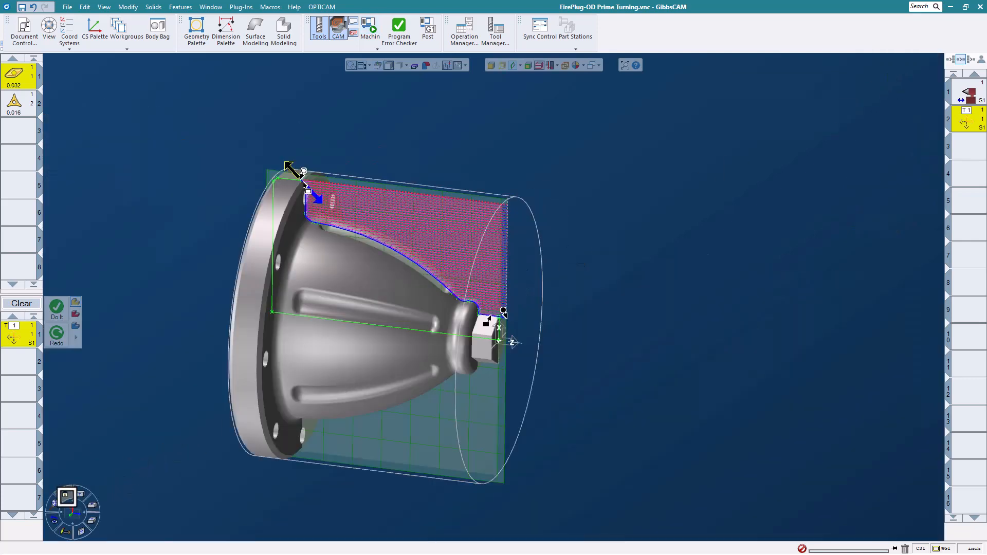
- In side view, open a PrimeTurning process with tool 2 set to the Finish strategy
left_click(67, 497)
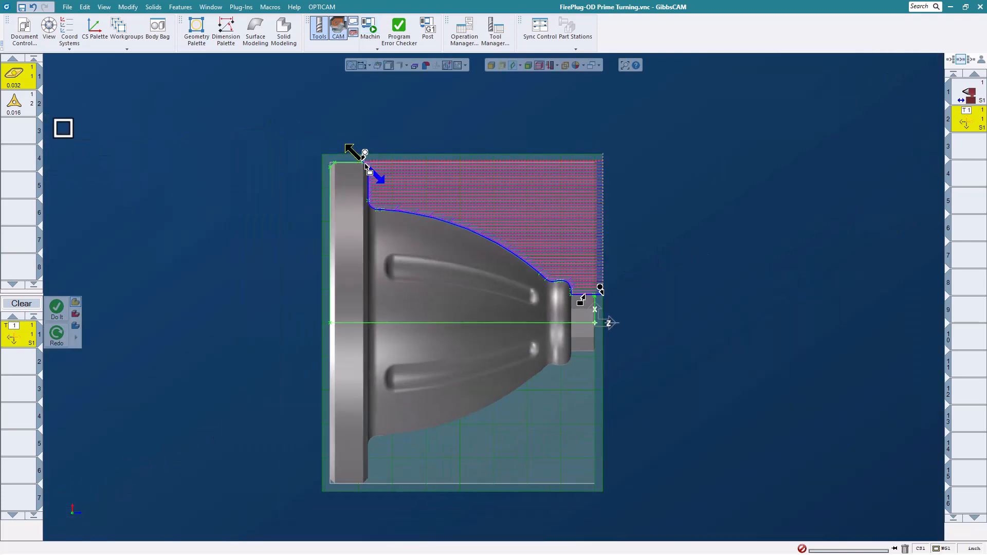
left_click(16, 103)
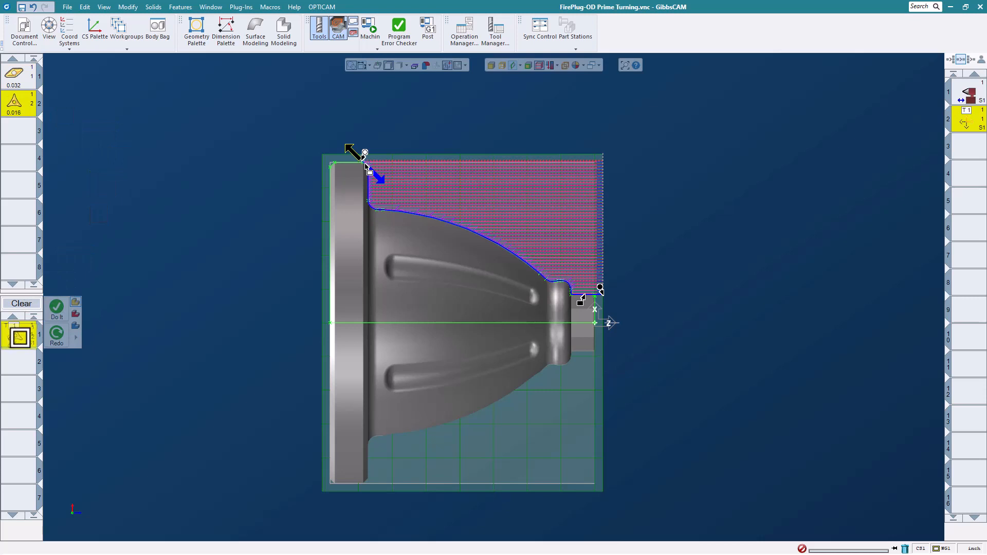
double_click(20, 338)
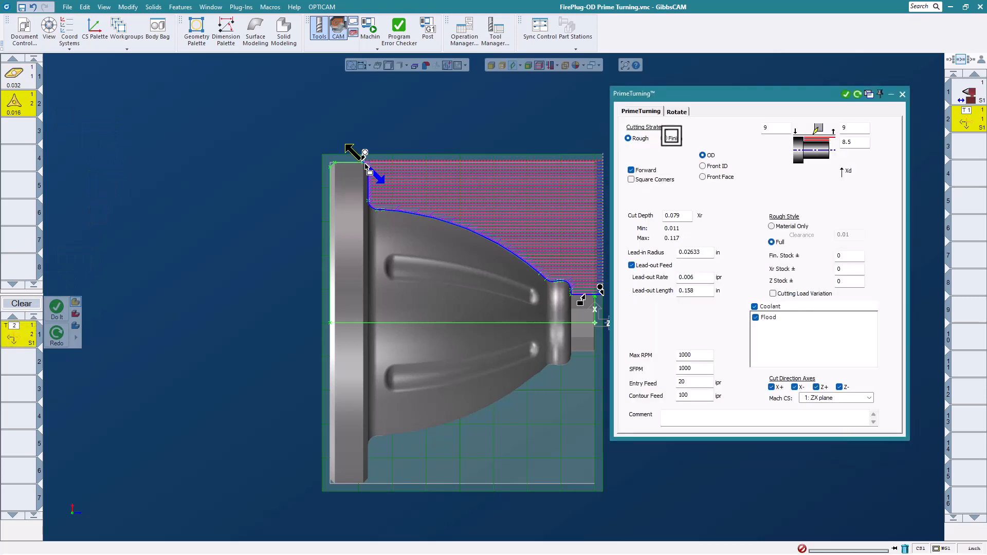
left_click(664, 139)
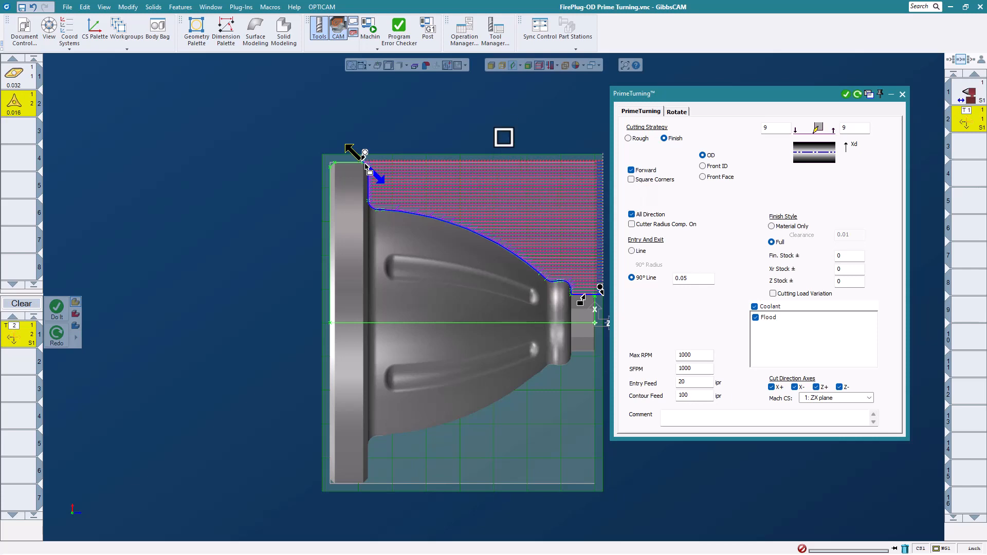
- Generate the finish toolpath along the outer profile, starting at the top-left corner with reversed direction
scroll(601, 238, "up", 2)
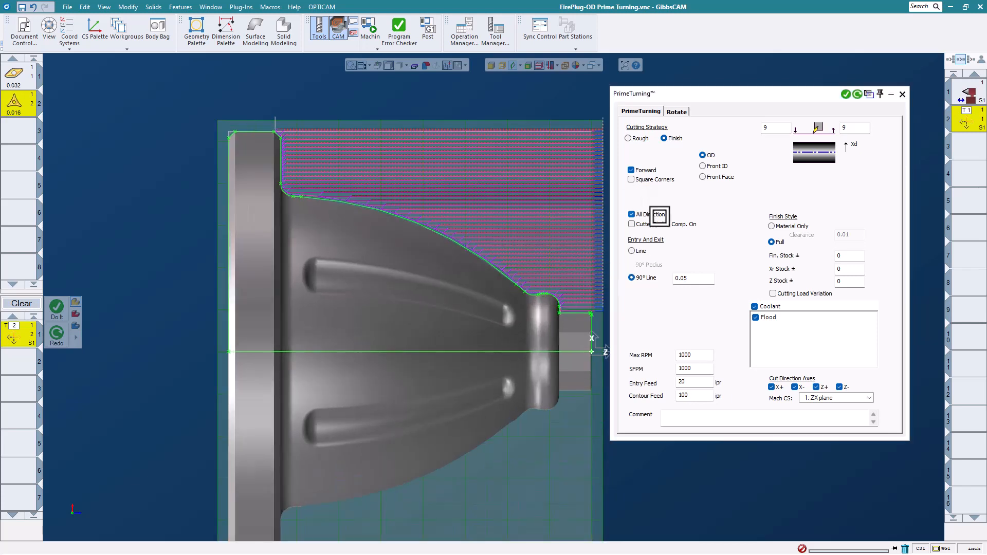
left_click(577, 314)
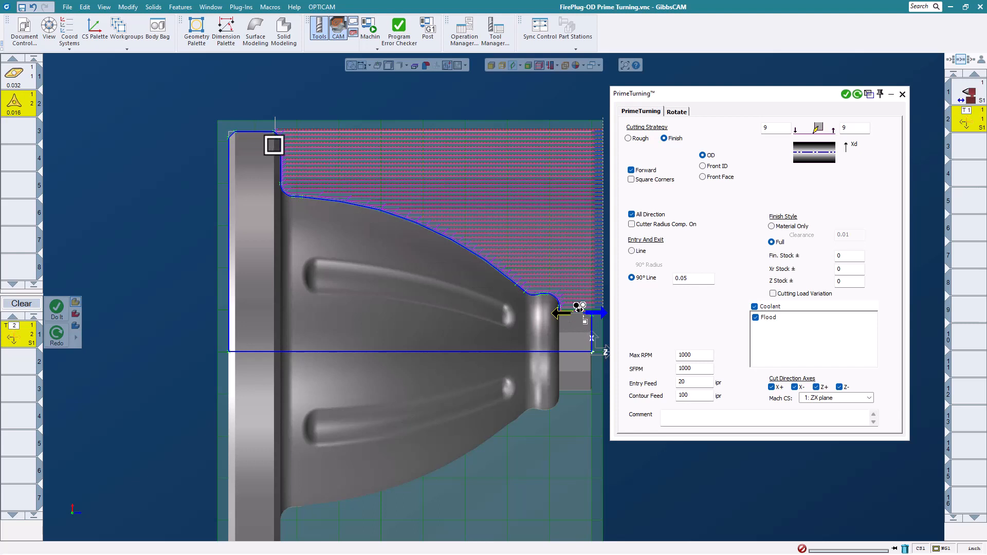
left_click(276, 144)
left_click(581, 312)
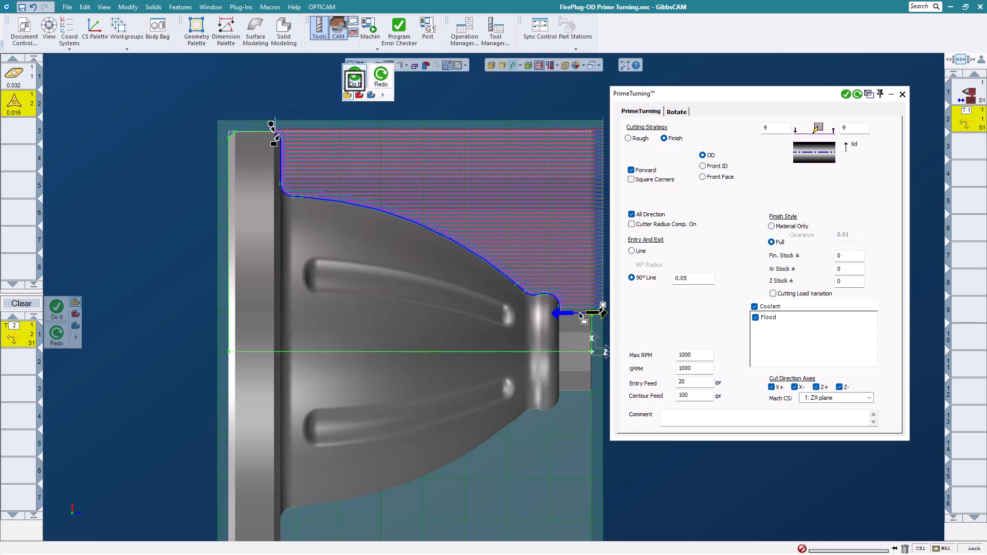
left_click(353, 82)
scroll(372, 224, "down", 2)
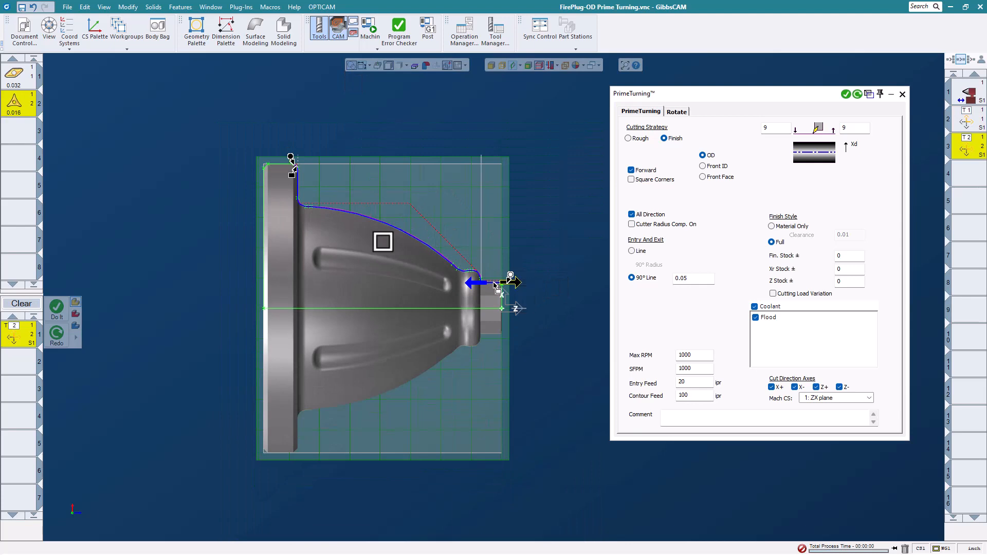
middle_click_drag(511, 249, 531, 244)
- Run the finish toolpath in Machine Sim, rewind, and rerun it at adjusted speed to the end
left_click(375, 29)
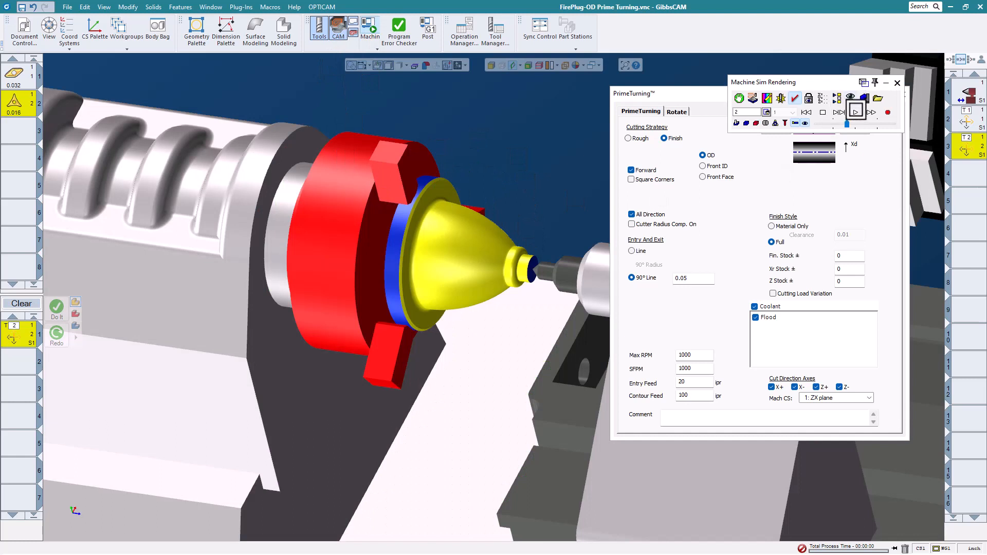
left_click(854, 112)
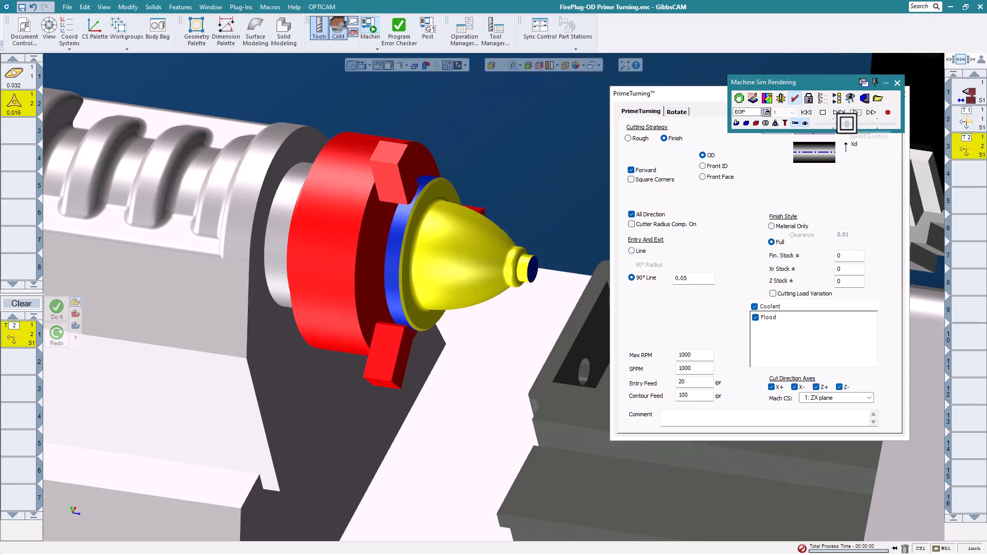
left_click_drag(847, 123, 832, 125)
left_click(808, 112)
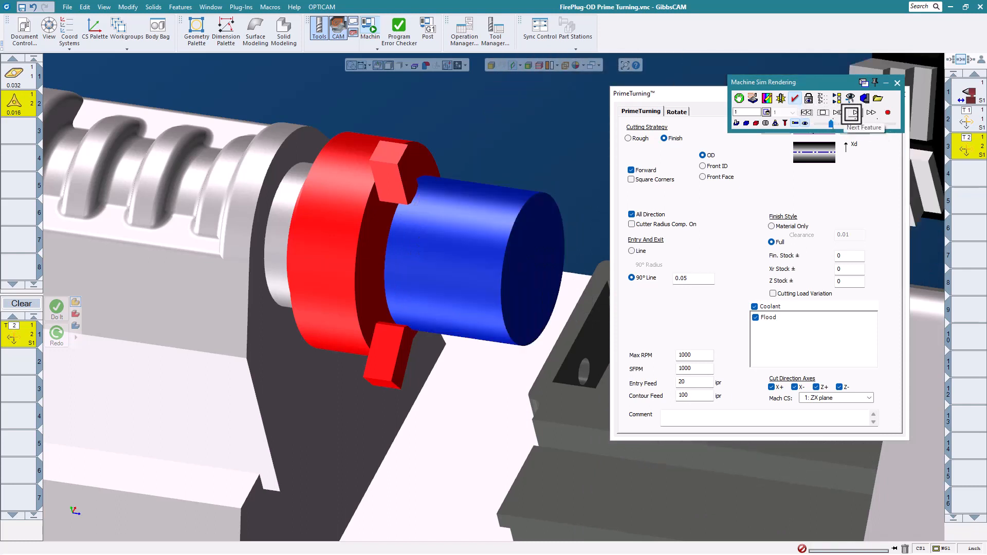
left_click(856, 115)
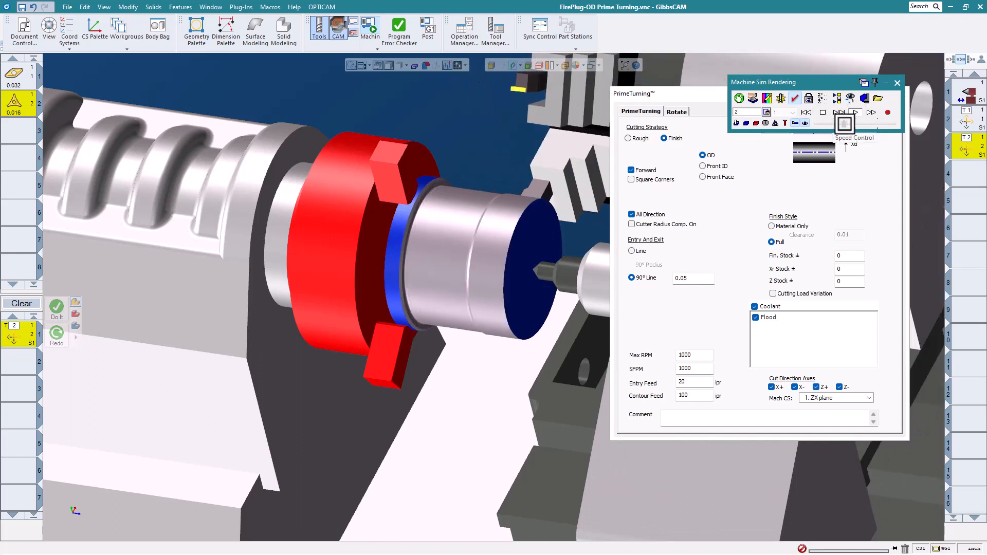
mouse_move(848, 124)
left_mouse_down()
mouse_move(868, 125)
mouse_move(831, 124)
left_mouse_up()
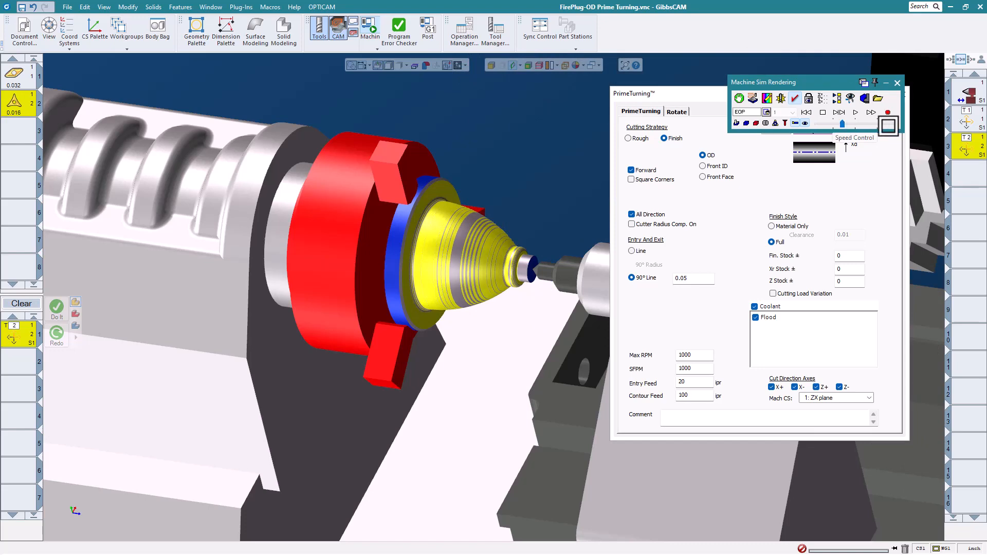
- Close Machine Sim and the PrimeTurning settings, then orbit to show the part's front
left_click(899, 83)
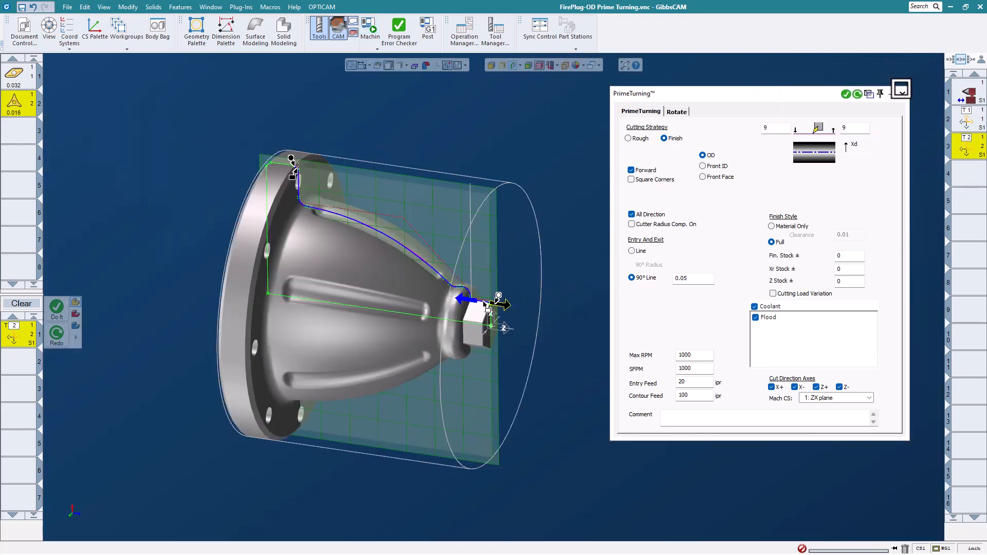
left_click(904, 94)
scroll(294, 301, "up", 4)
scroll(654, 303, "down", 3)
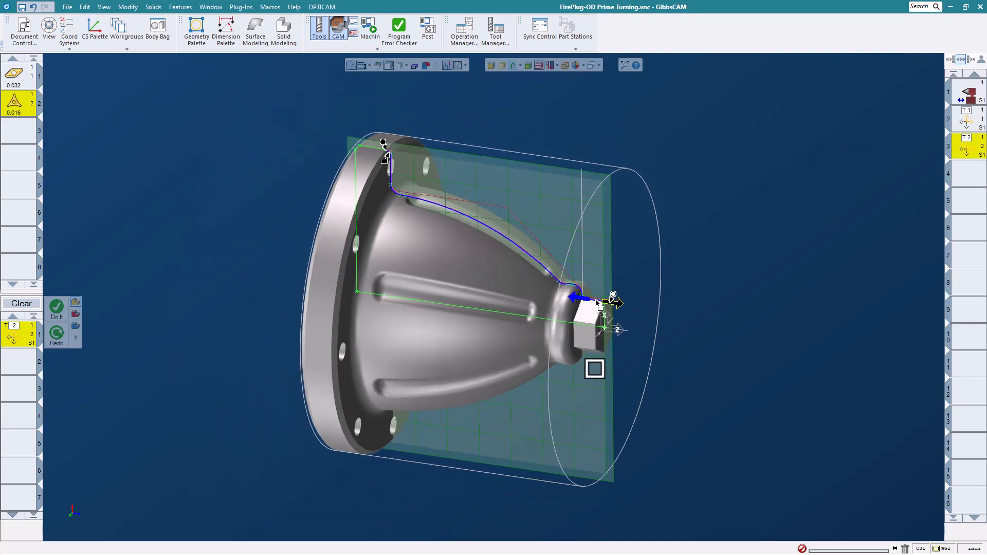
middle_click_drag(595, 369, 489, 293)
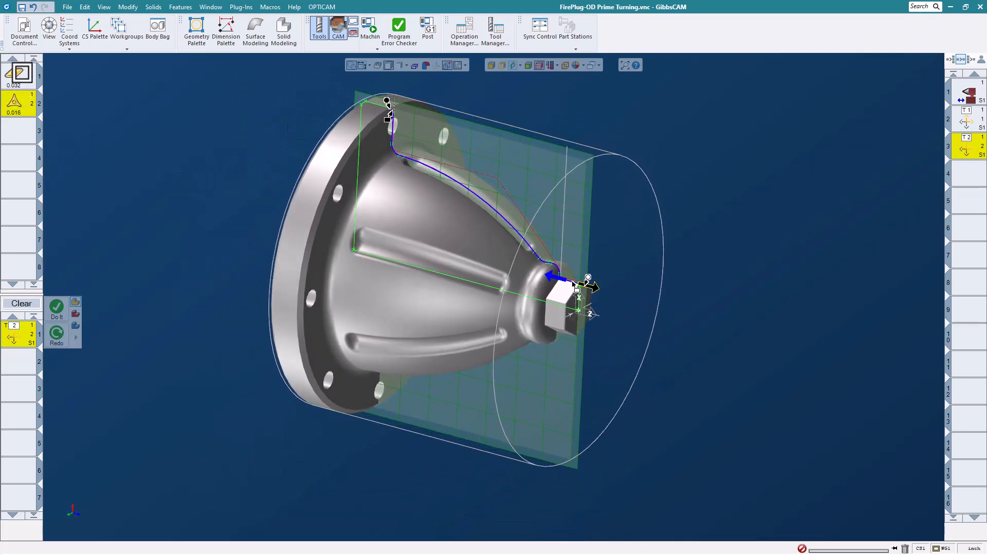
- Review tool 1's settings and the Change Process options, closing both without changes
double_click(22, 79)
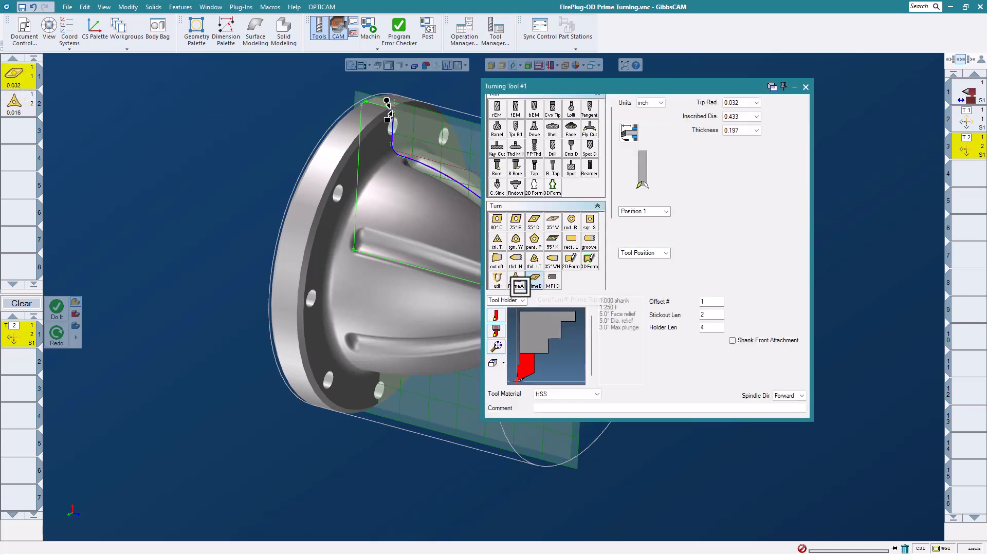
left_click(805, 87)
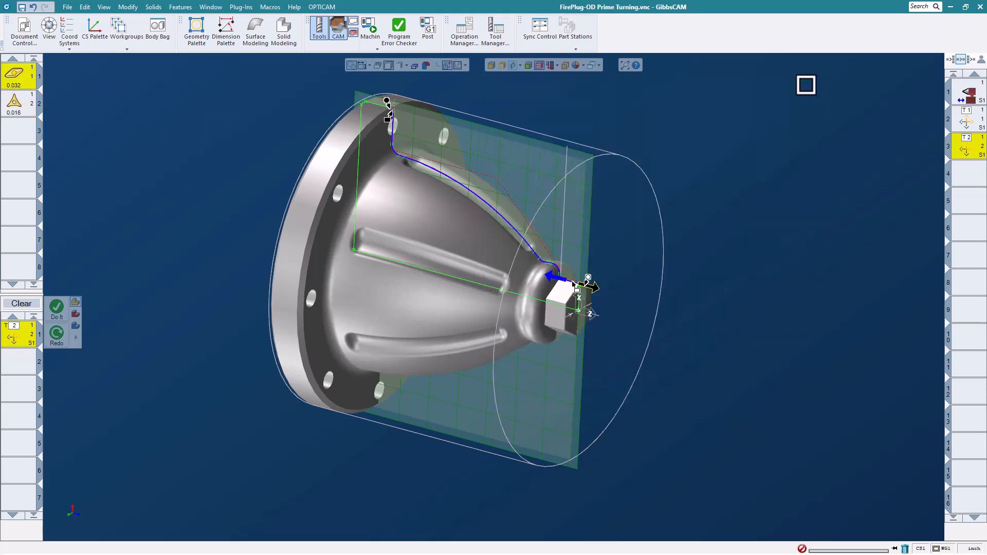
right_click(15, 337)
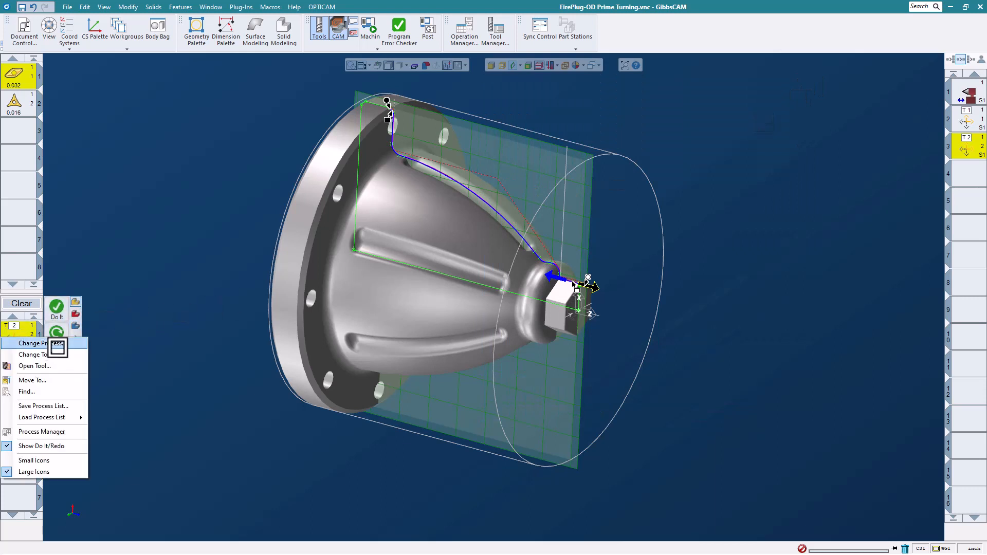
left_click(55, 343)
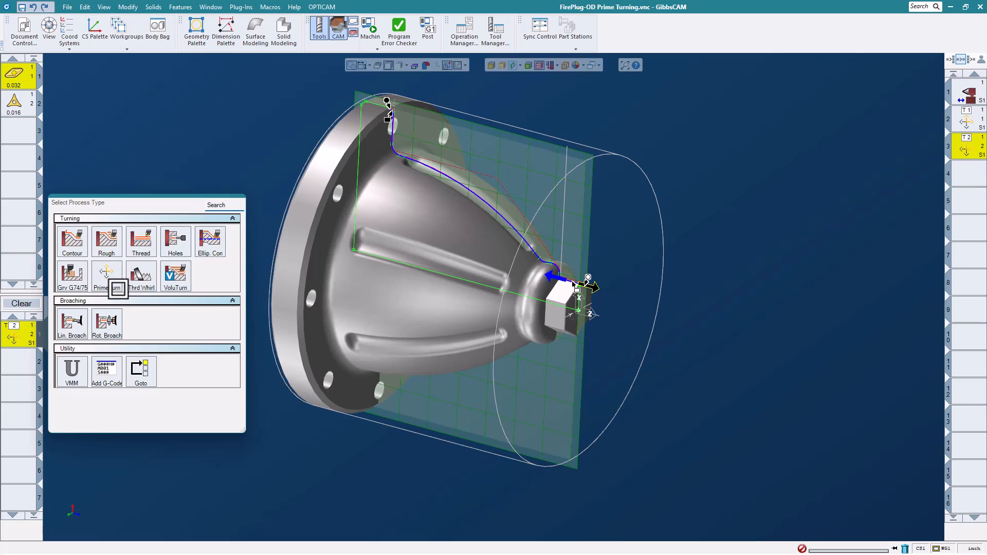
left_click(187, 157)
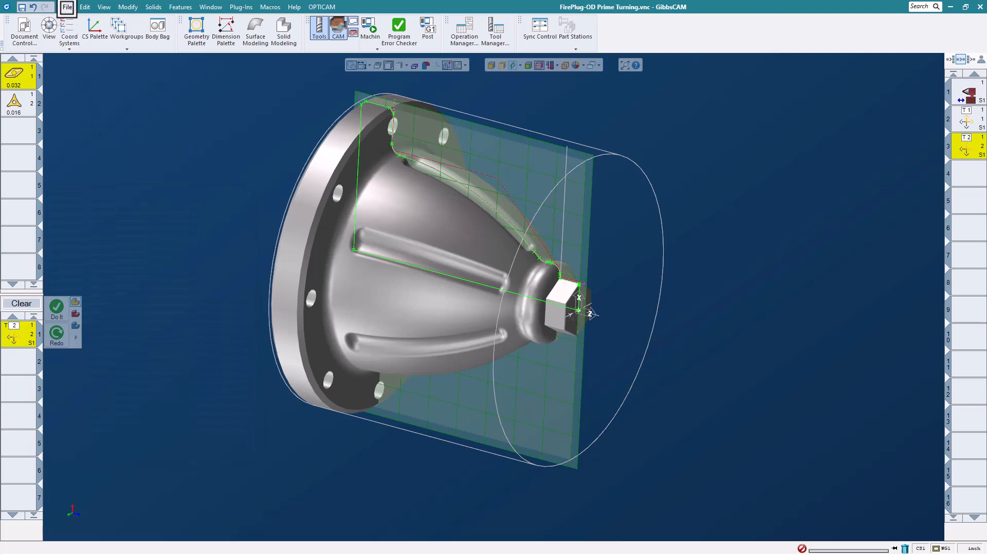
- Save the current part, then open Hub - ID Prime Turning.vnc, answering the save-changes prompt
left_click(67, 7)
left_click(89, 69)
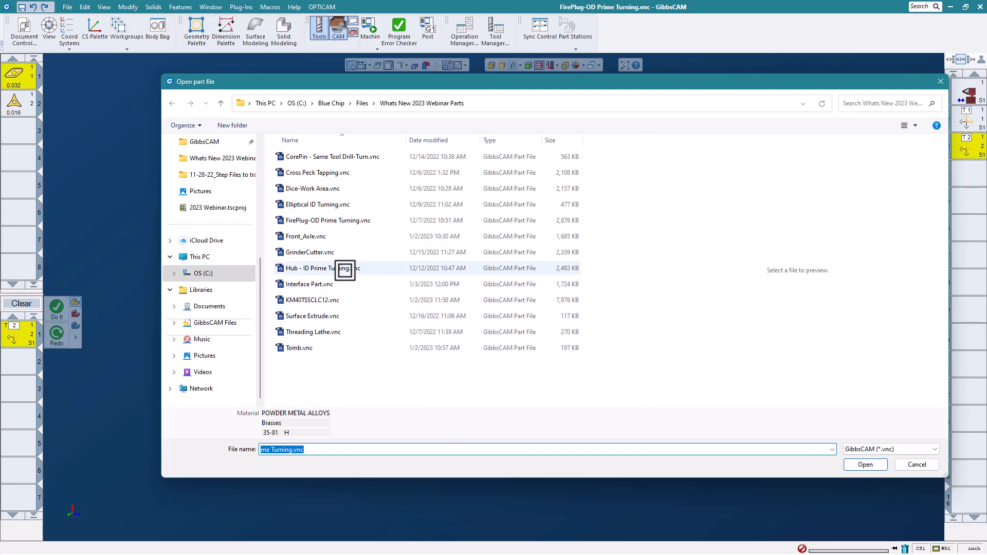
left_click(345, 270)
left_click(866, 464)
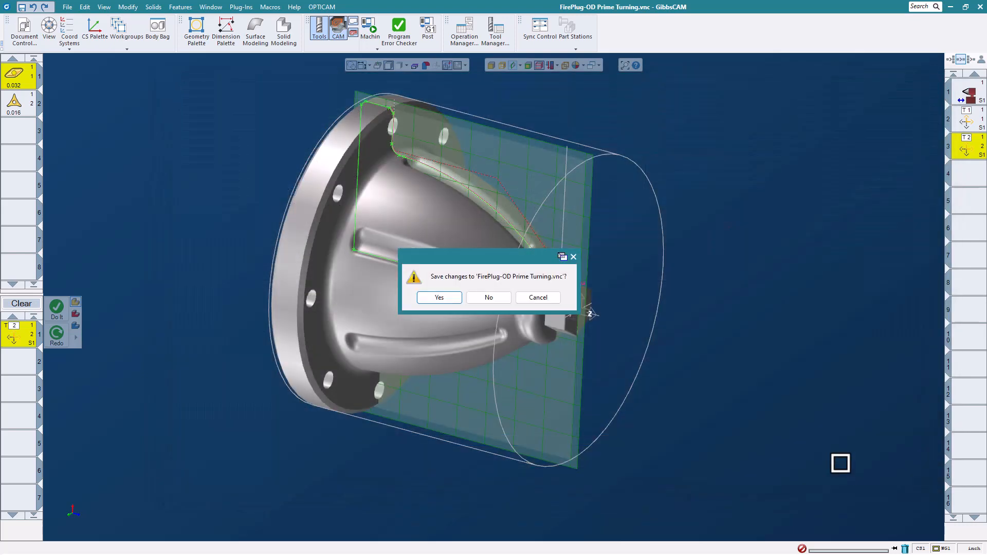
left_click(495, 297)
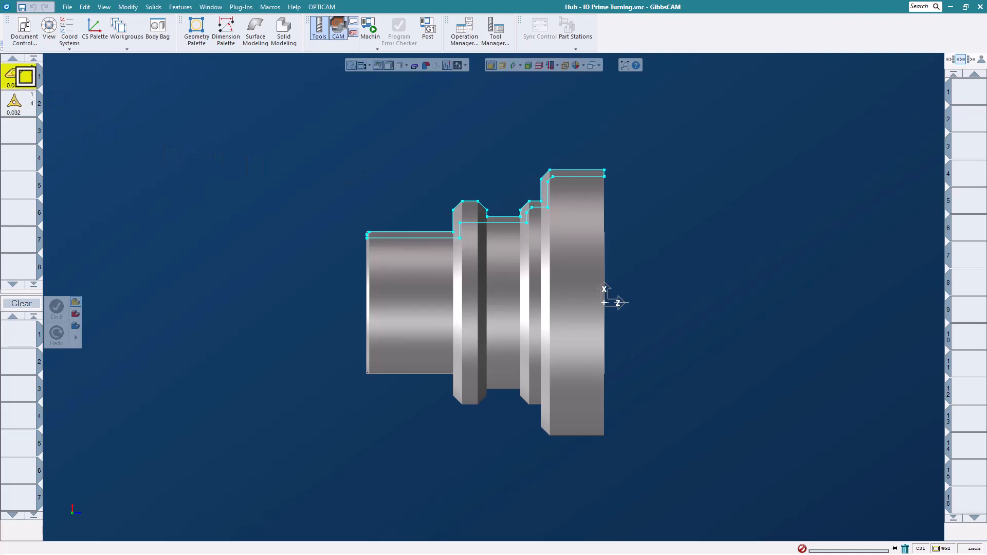
- On the hub, create a PrimeTurning process with tool 1 using the Rough strategy
double_click(25, 76)
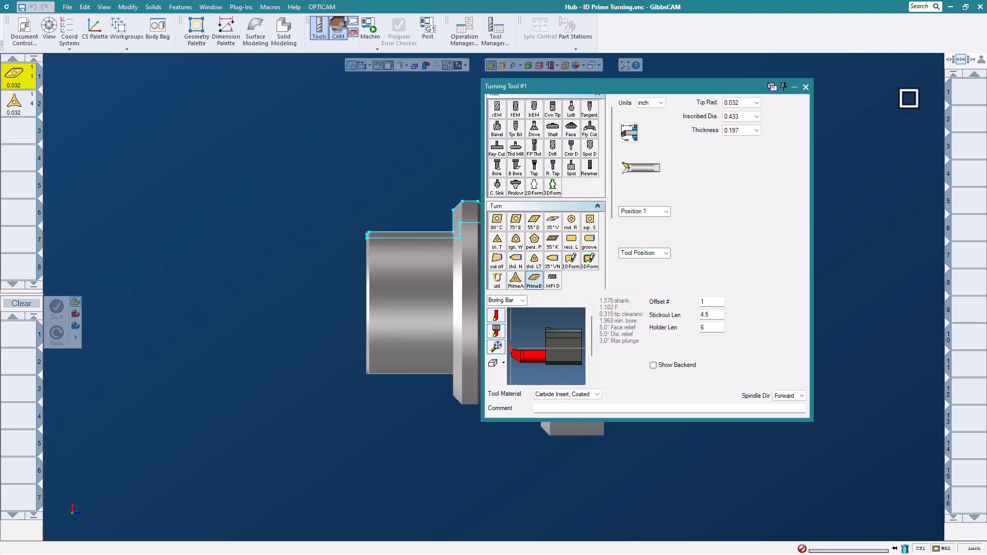
left_click(806, 89)
scroll(725, 185, "up", 2)
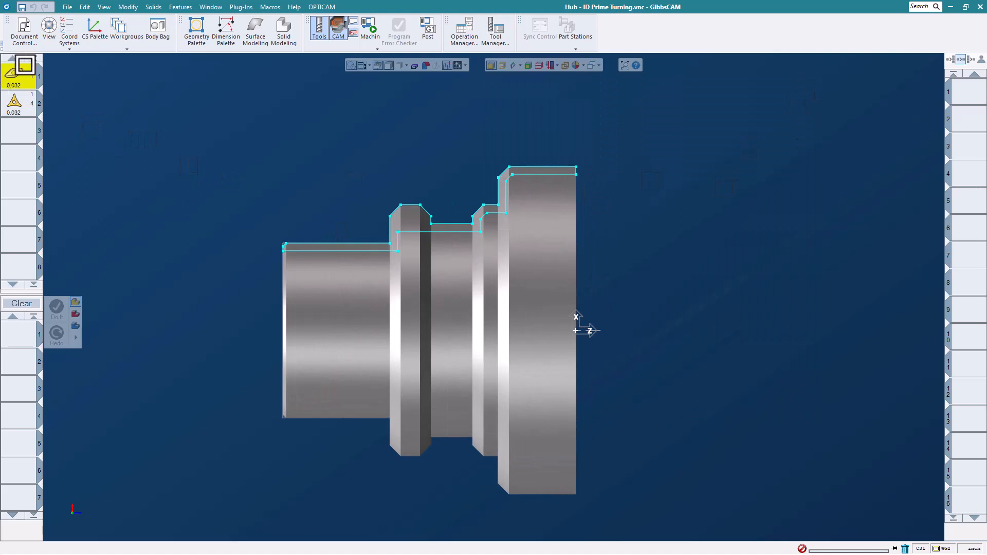
left_click_drag(25, 64, 11, 332)
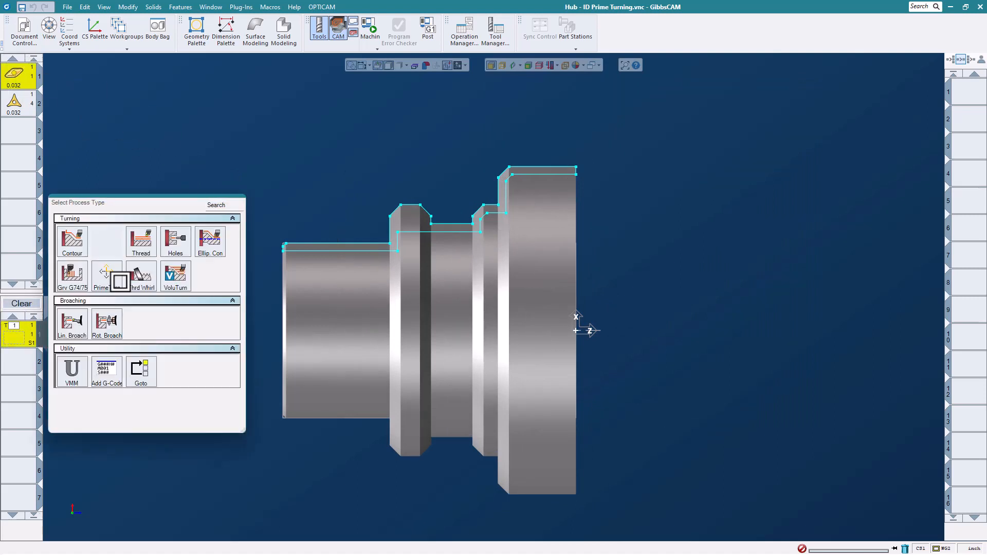
left_click(111, 275)
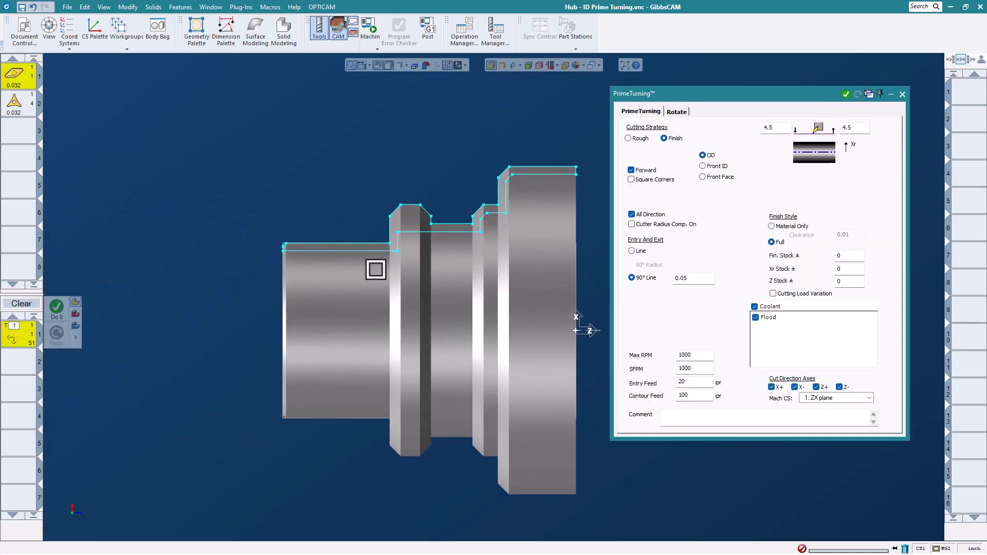
left_click(636, 140)
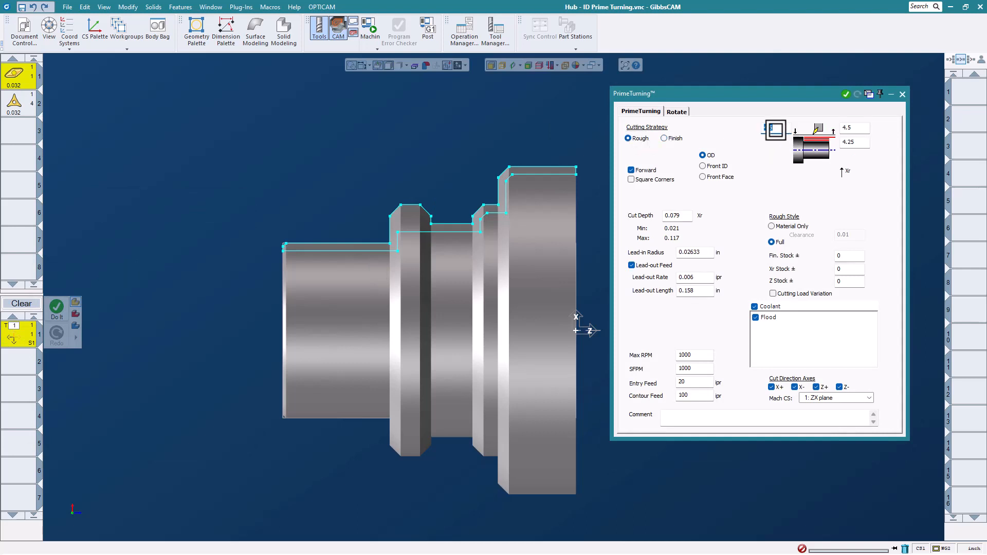
- Enter 1.25 in both diagram fields and switch the operation to Front ID
type("1.25")
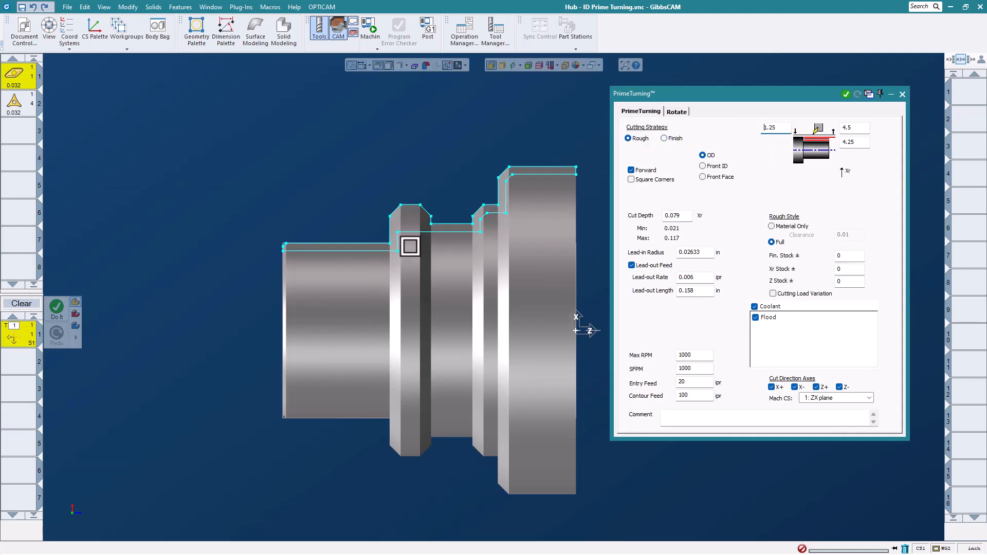
key("Tab")
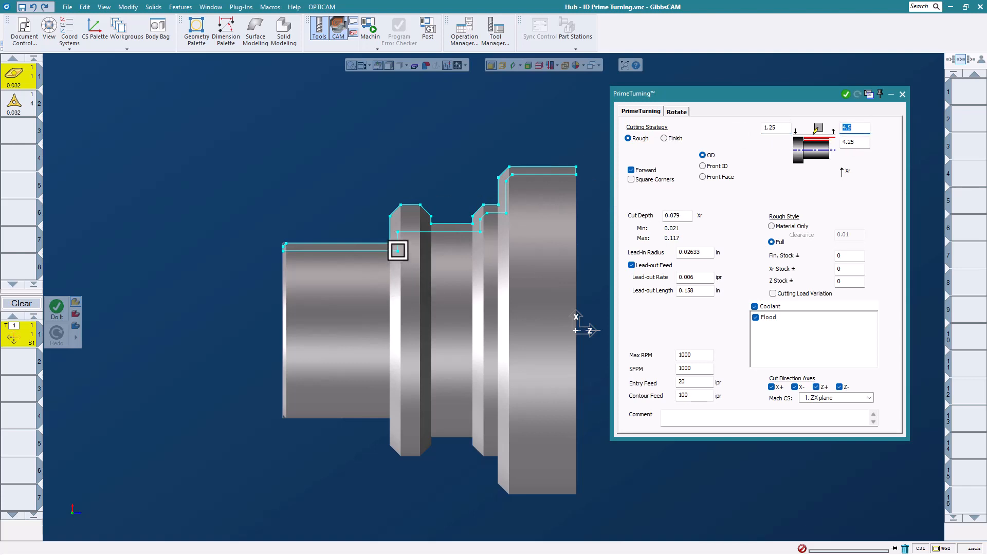
type("1.25")
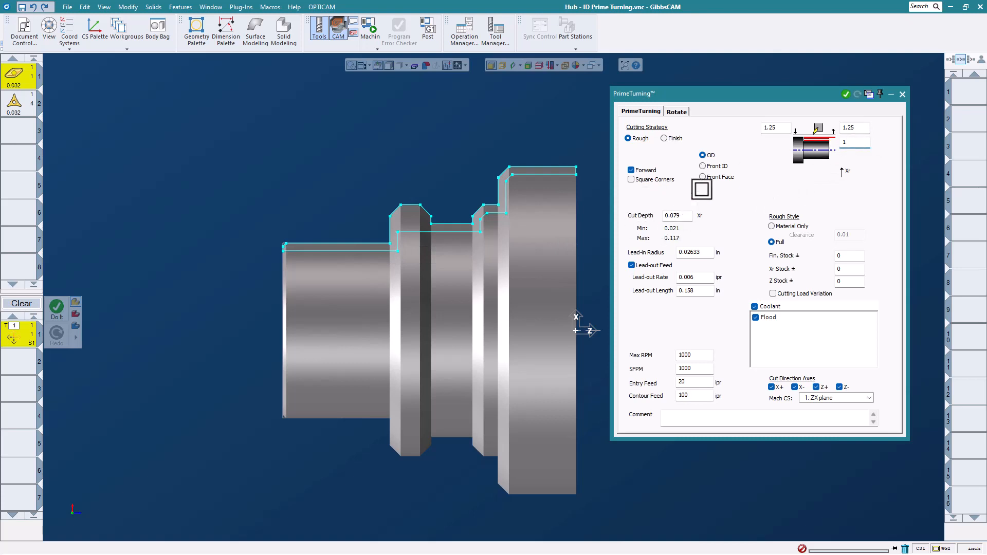
left_click(709, 166)
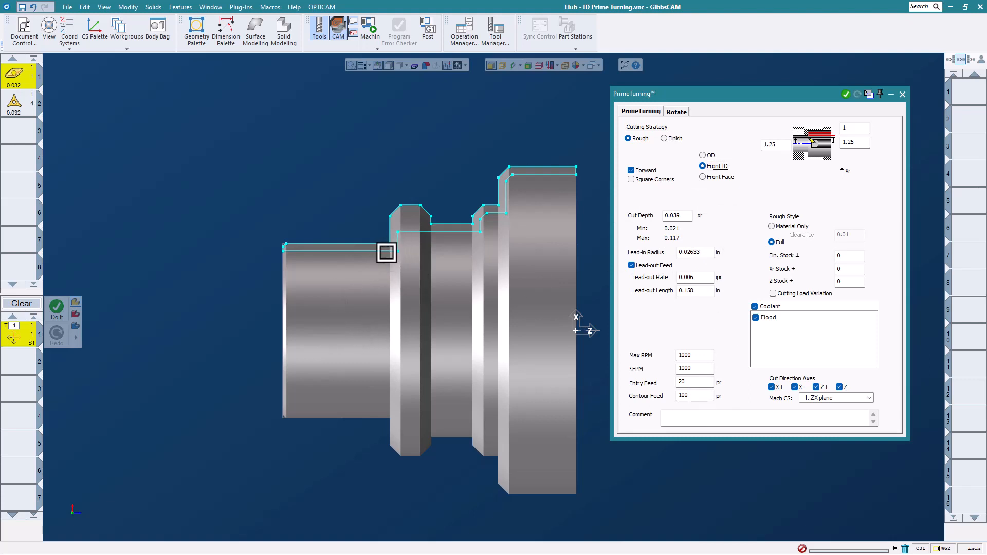
- Select the bore contour from its start to the upper-right corner and generate the Front ID roughing toolpath
left_click(387, 251)
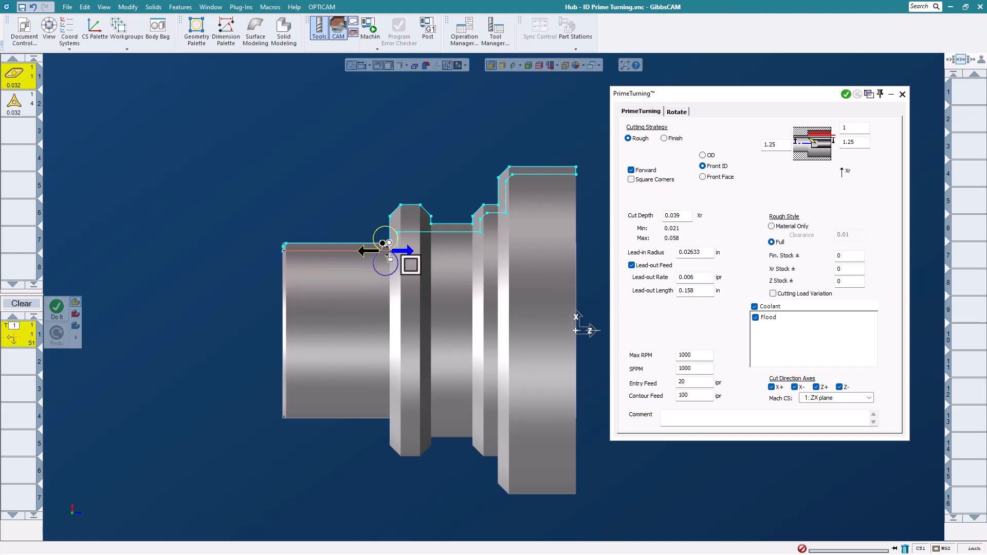
left_click_drag(561, 185, 563, 184)
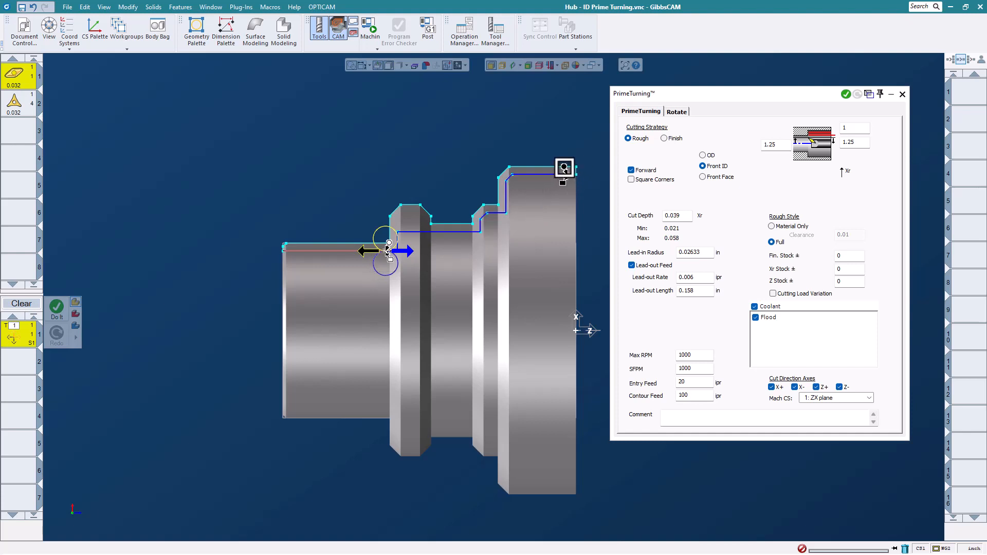
left_click(582, 167)
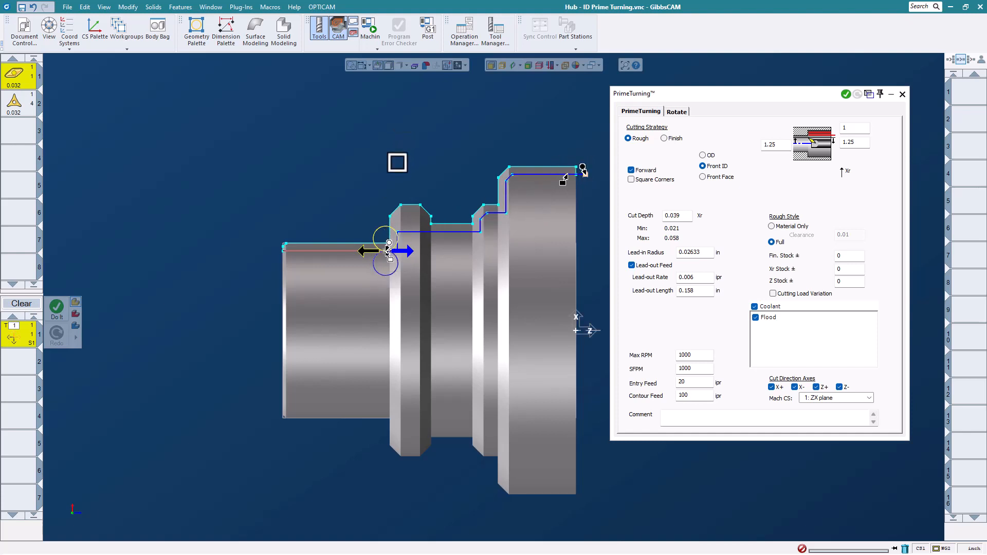
right_click(351, 148)
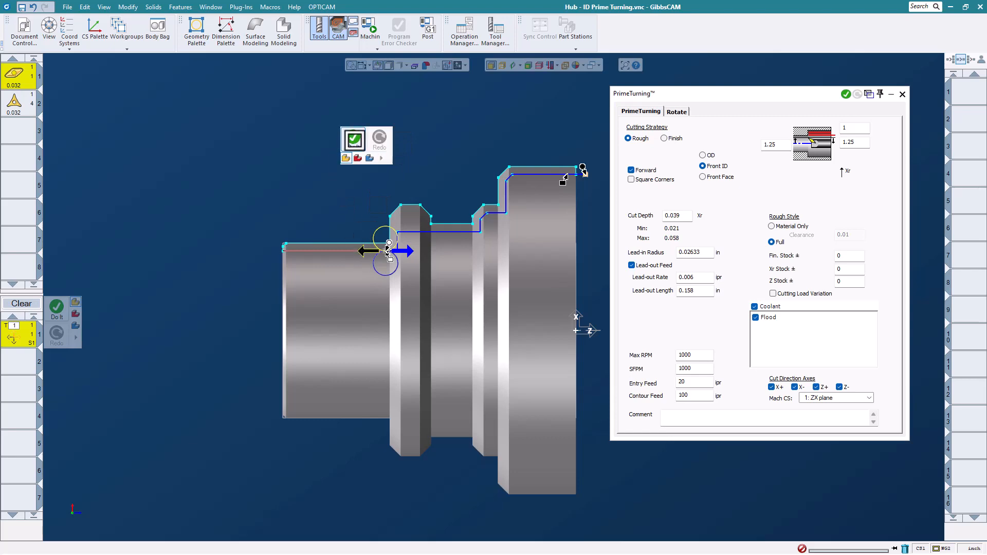
left_click(354, 138)
- Add a second PrimeTurning process with tool 2 set to Finish Front ID
scroll(334, 211, "down", 1)
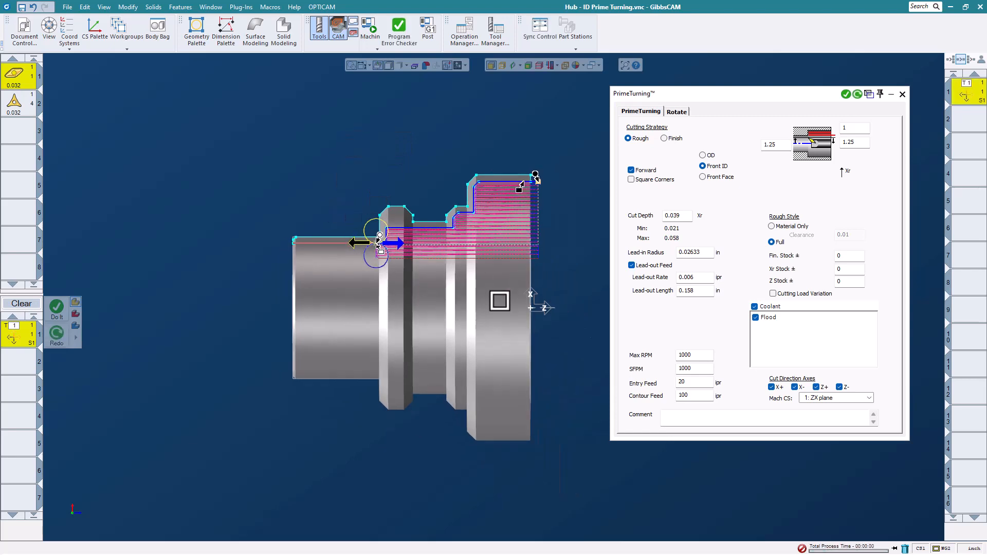
middle_click_drag(500, 300, 313, 344)
middle_click_drag(458, 268, 467, 297)
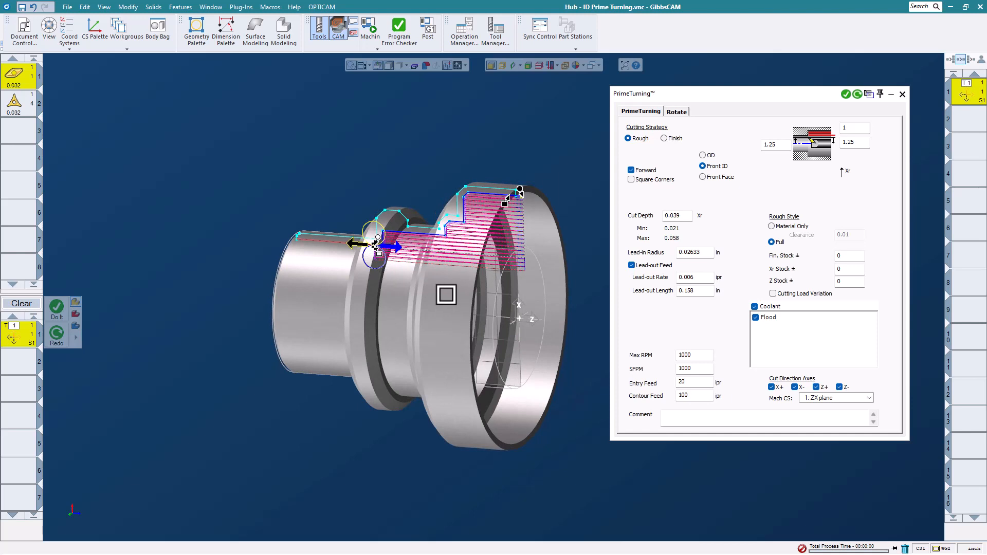
left_click_drag(18, 106, 18, 334)
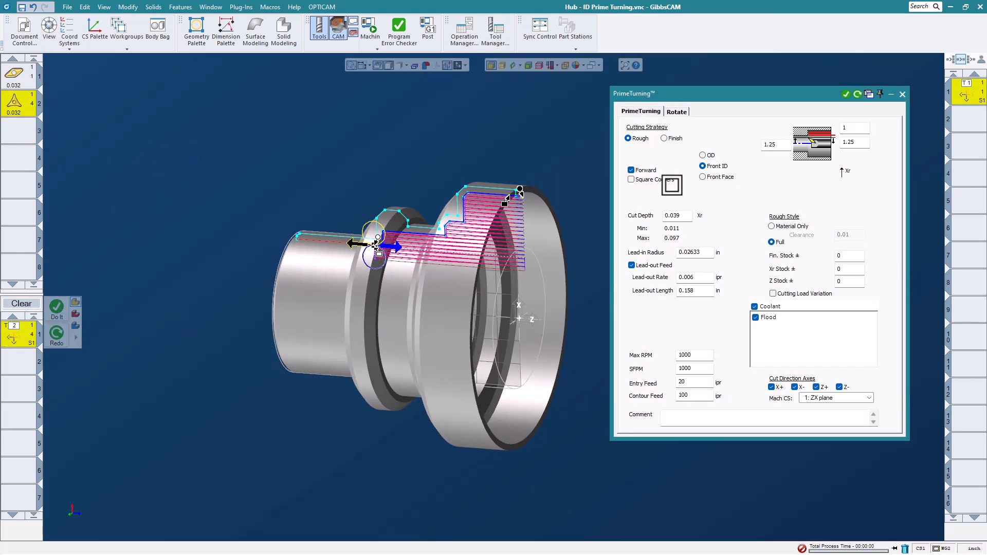
left_click(664, 138)
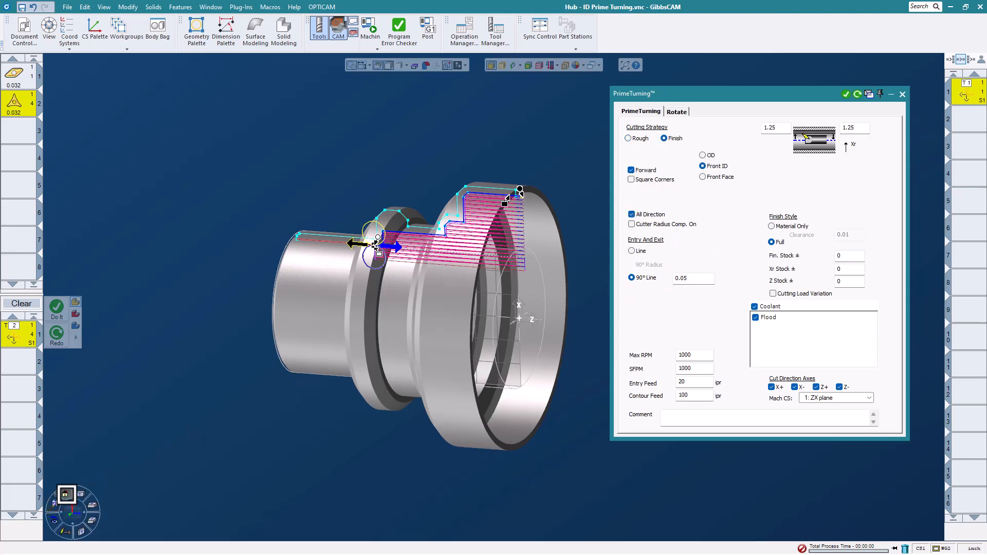
- In the ZX view, pick the bore contour endpoints, generate the Front ID finish toolpath, and launch machine simulation
left_click(66, 494)
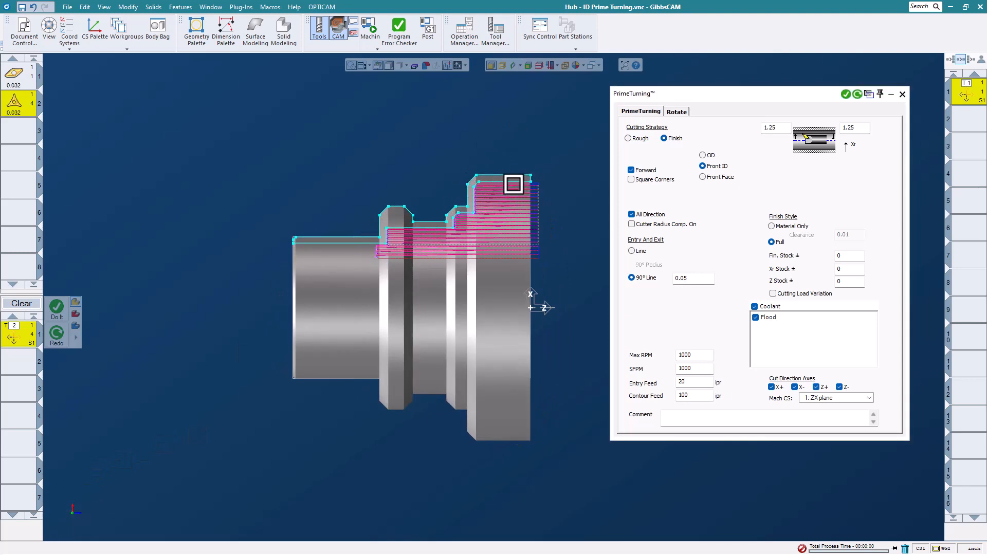
left_click(371, 254)
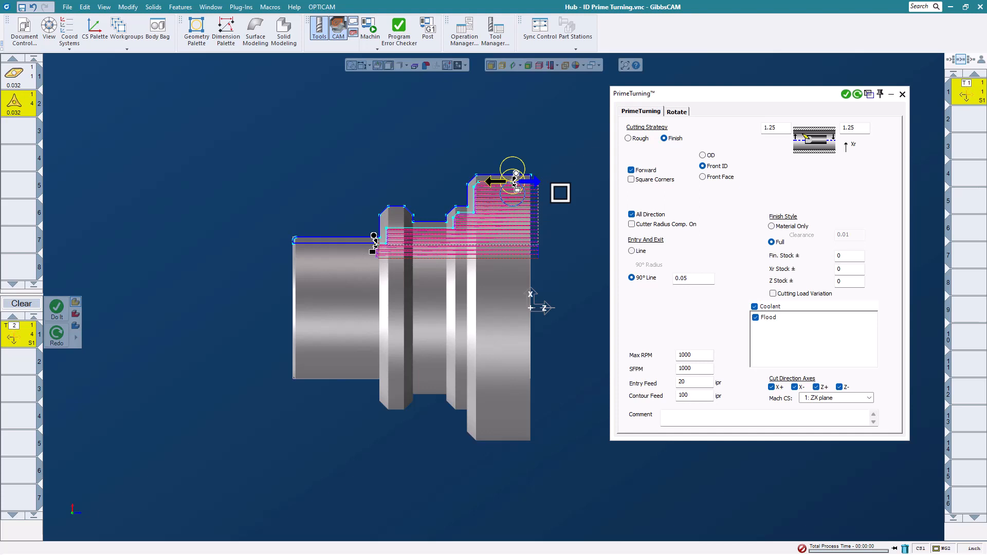
left_click(516, 174)
left_click(547, 175)
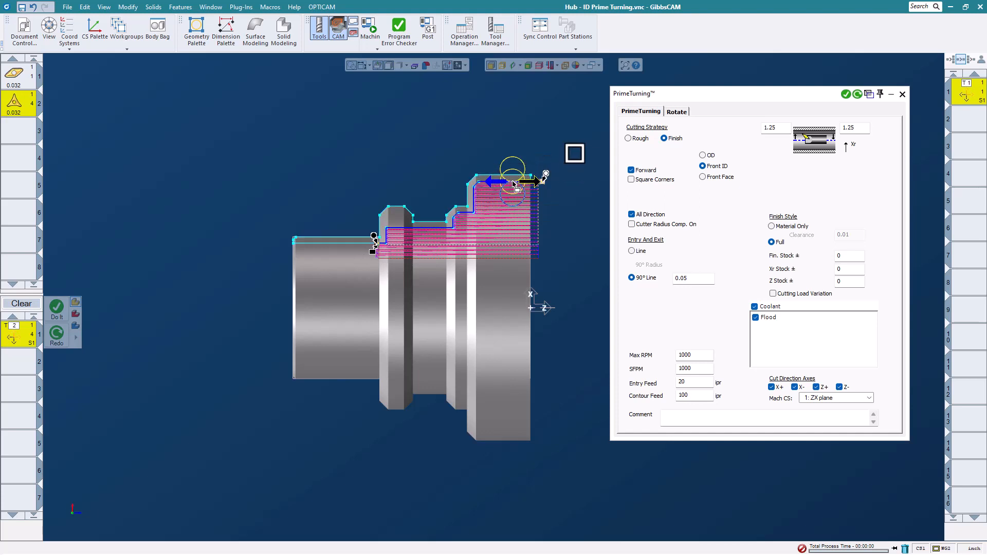
left_click(590, 128)
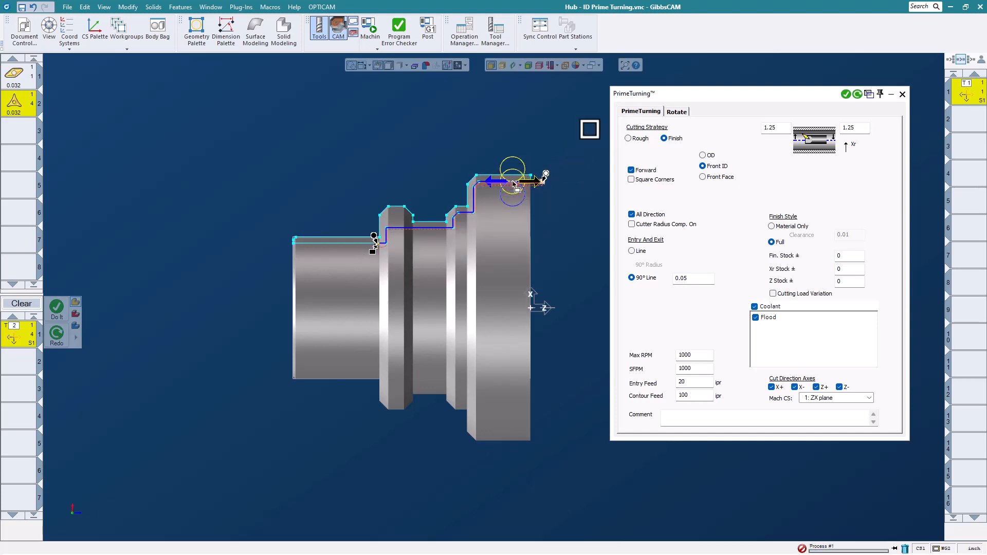
middle_click_drag(432, 381, 376, 419)
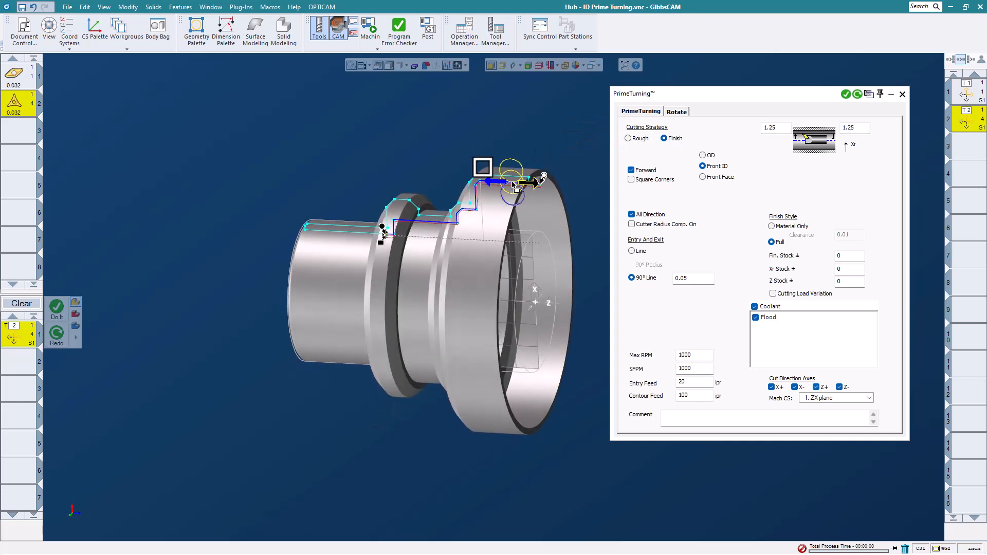
left_click(369, 24)
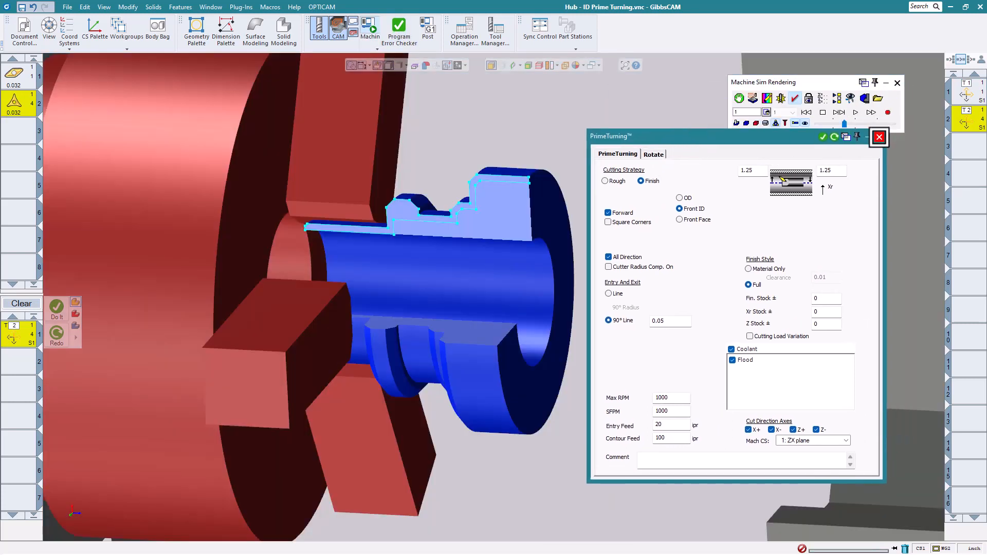
- Run the machine simulation at higher speed through both Front ID passes to program end
left_click(879, 136)
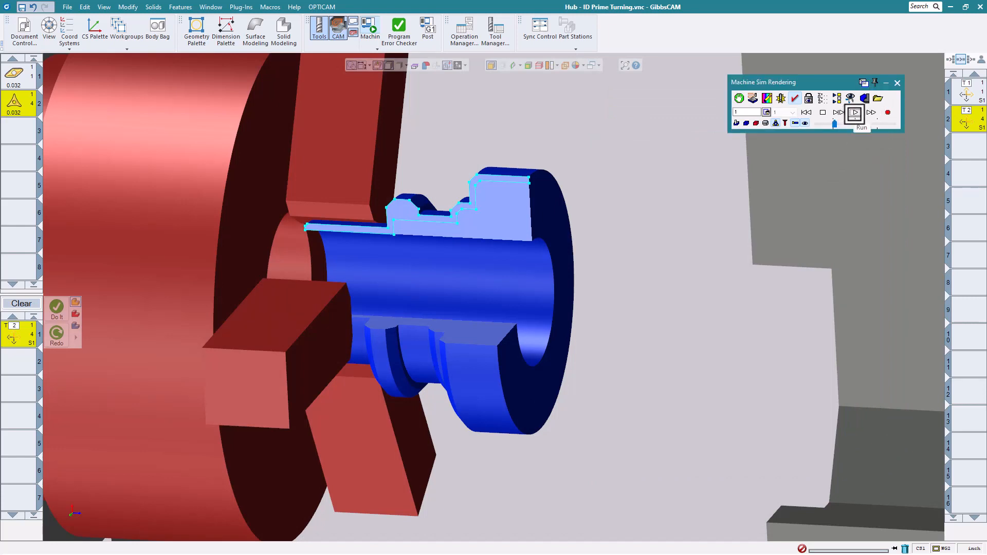
left_click(855, 113)
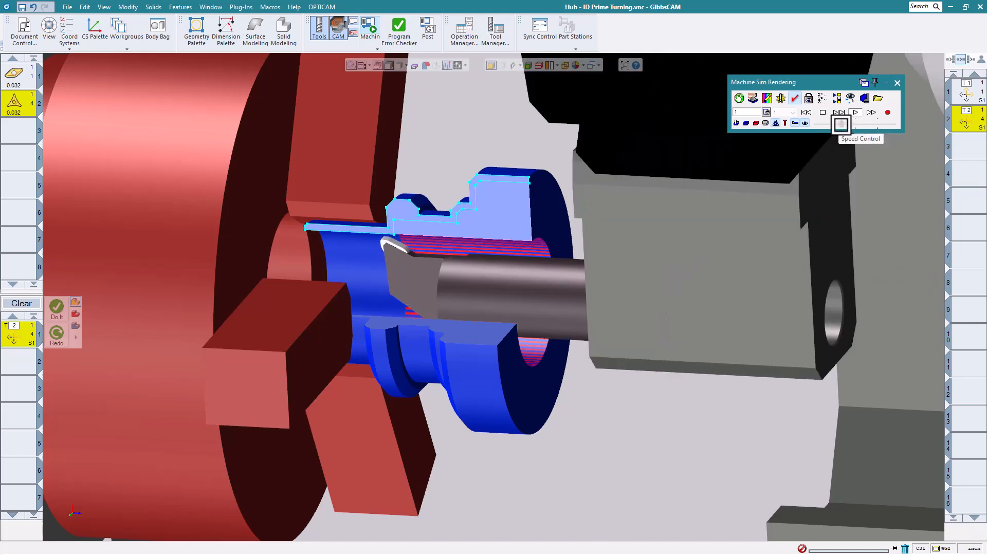
left_click_drag(841, 125, 847, 124)
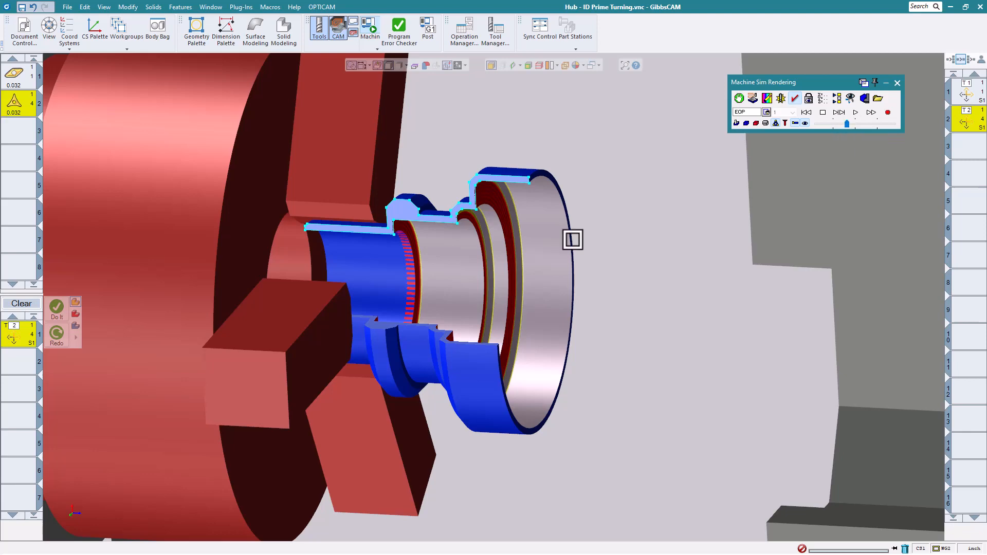
scroll(467, 185, "down", 5)
- Exit the machine simulation and inspect tool 1's settings
scroll(609, 223, "down", 8)
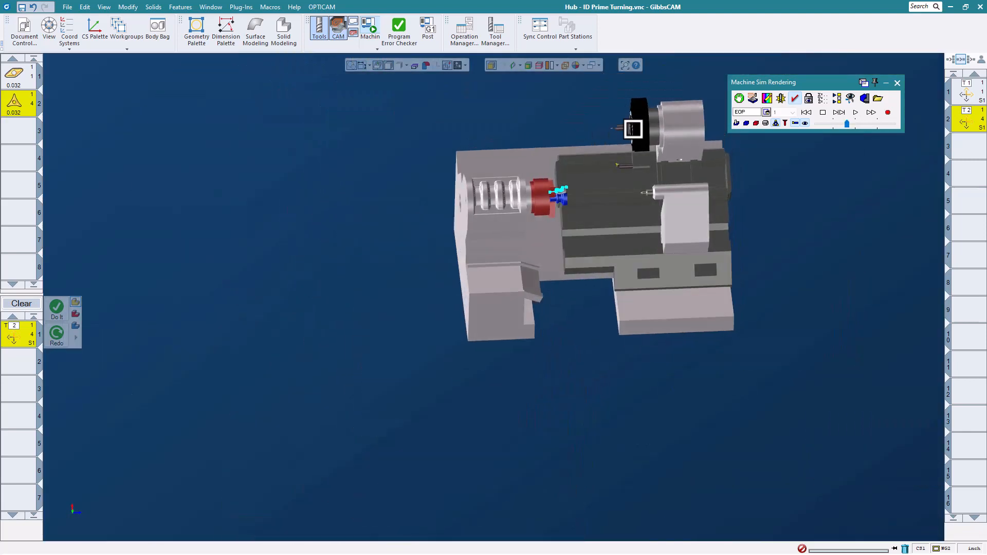
scroll(648, 160, "up", 4)
left_click(898, 82)
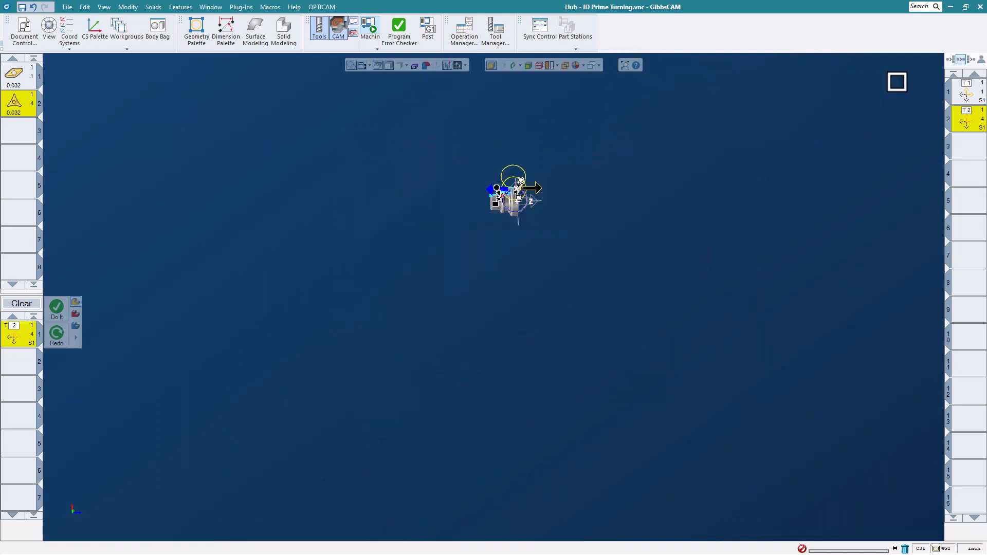
left_click(12, 70)
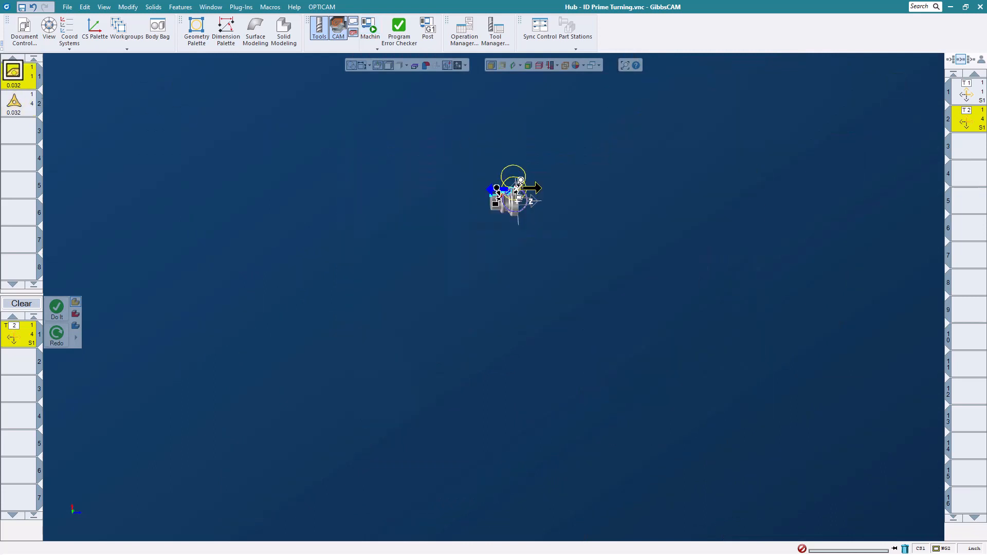
double_click(13, 69)
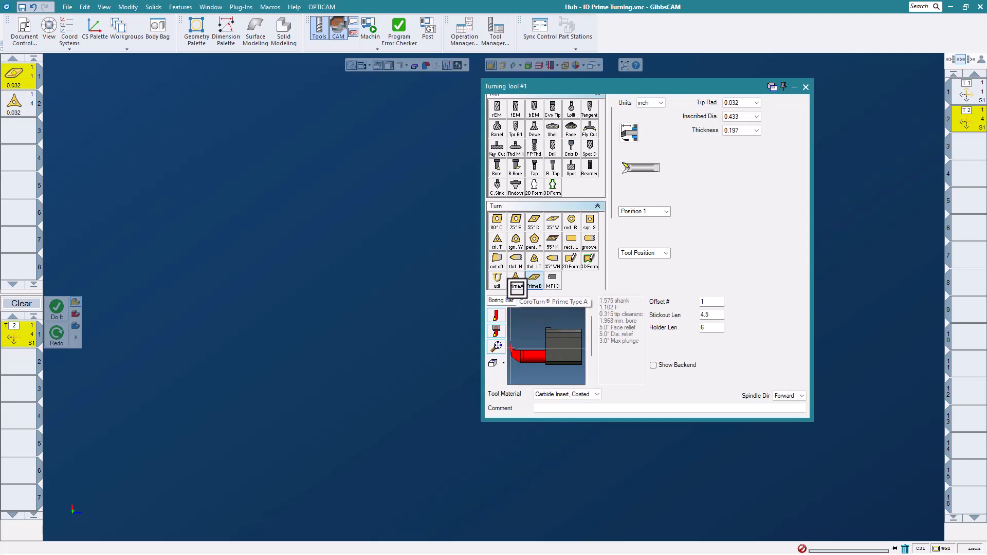
left_click(806, 87)
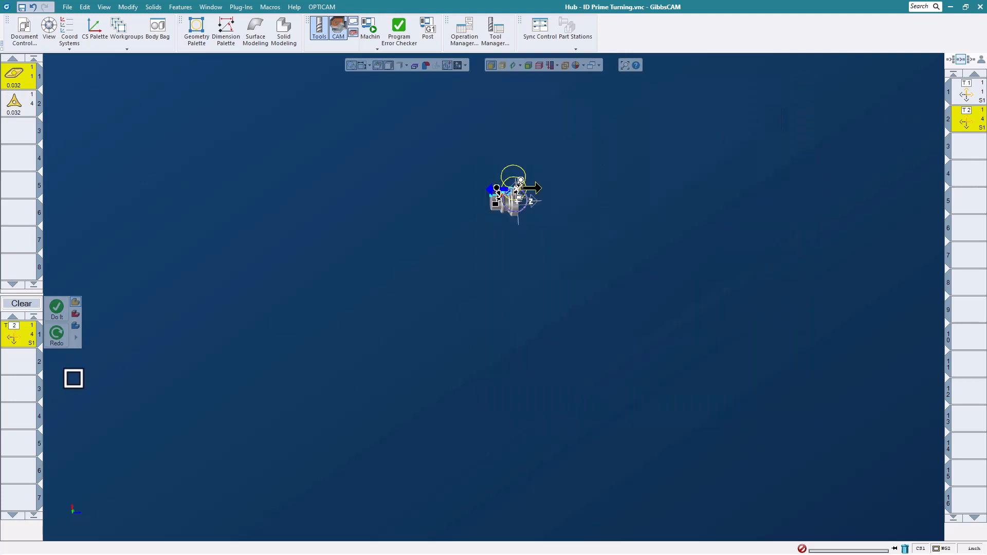
- Look over the available process types, then orbit to a 3D view of the hub's bore
right_click(25, 341)
left_click(39, 348)
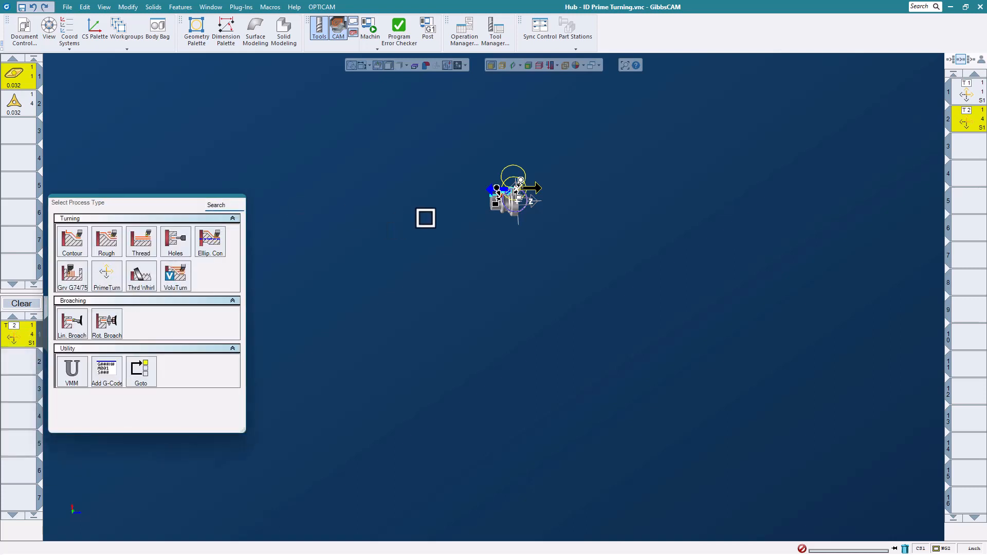
left_click(519, 183)
scroll(518, 183, "up", 3)
scroll(513, 214, "up", 6)
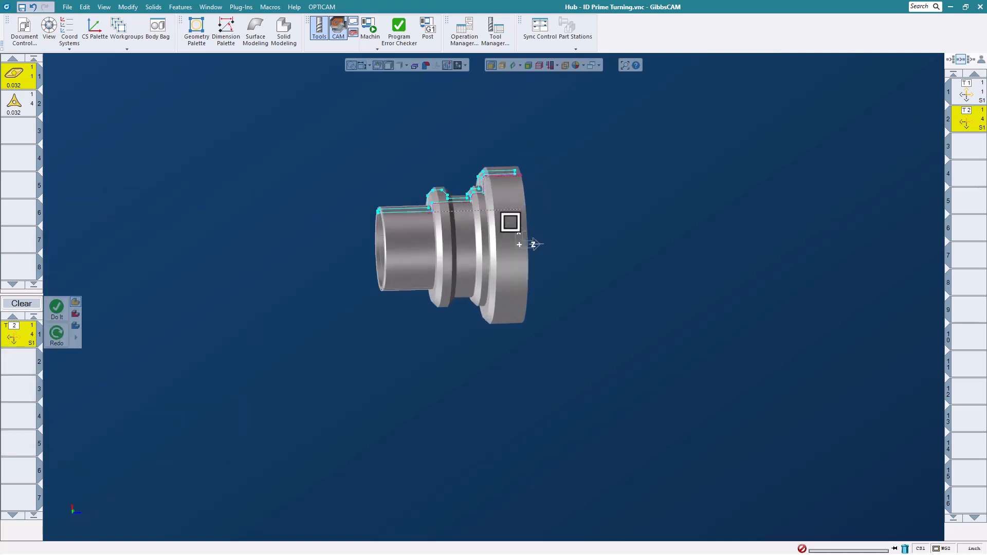
middle_click_drag(511, 223, 449, 247)
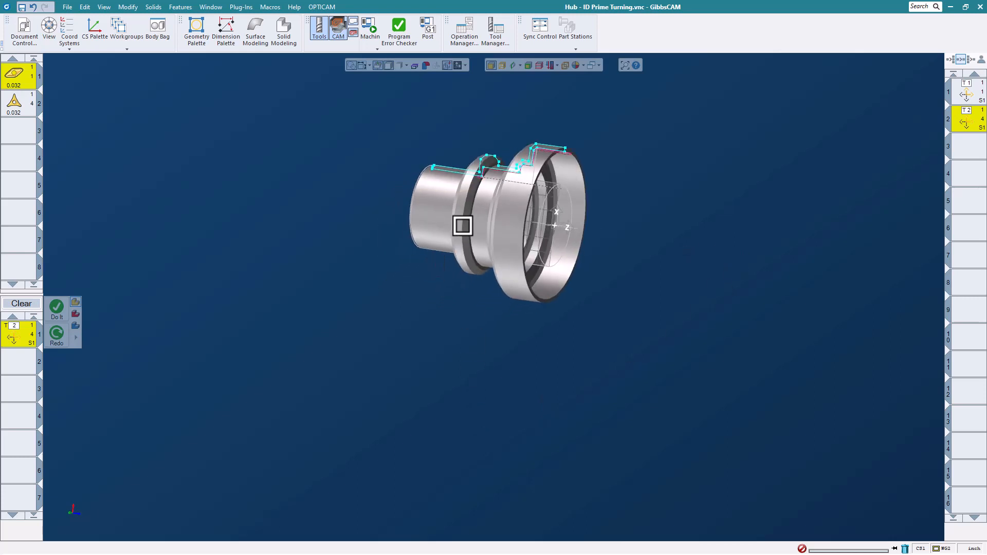
left_click(67, 7)
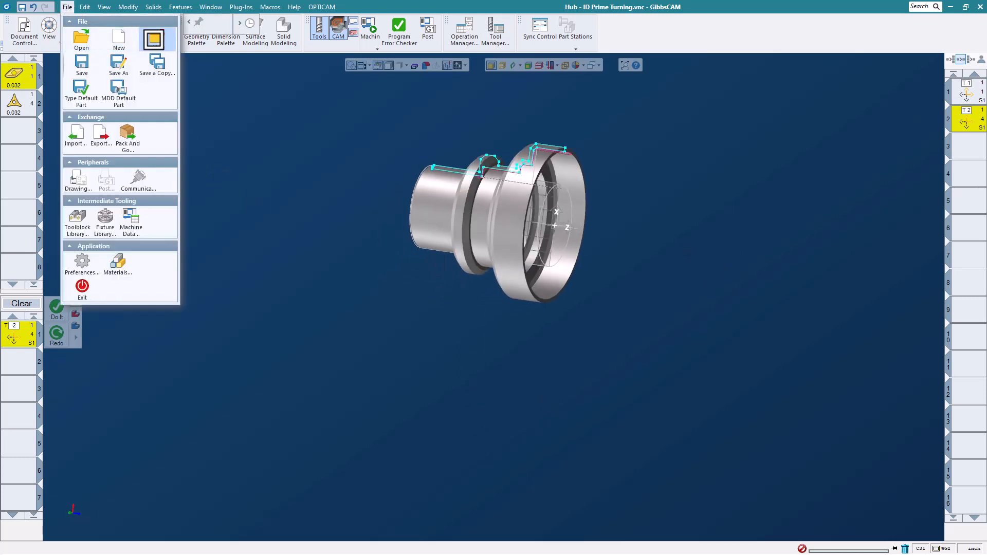
- Close the current part without saving and open Threading Lathe.vnc from the Whats New 2023 Webinar Parts folder
left_click(153, 39)
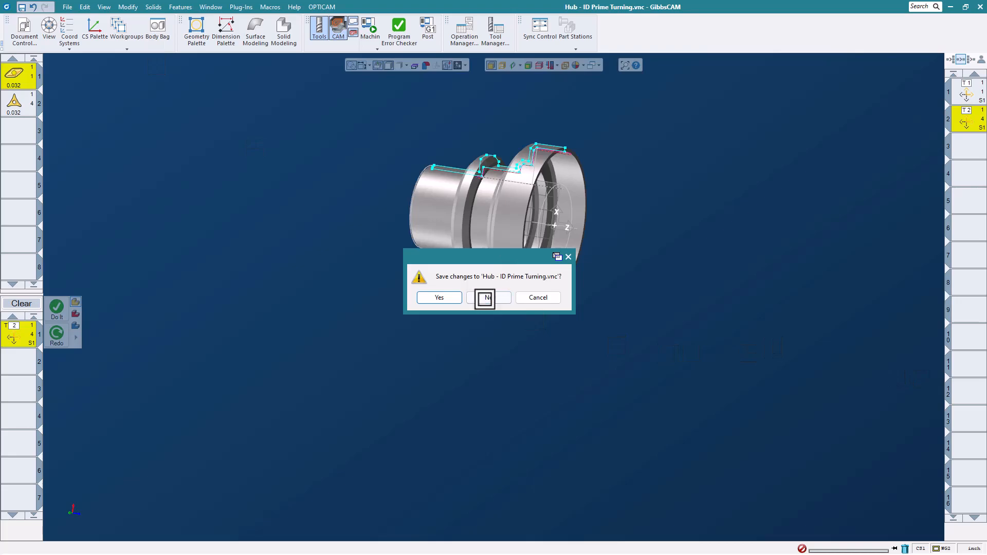
left_click(485, 298)
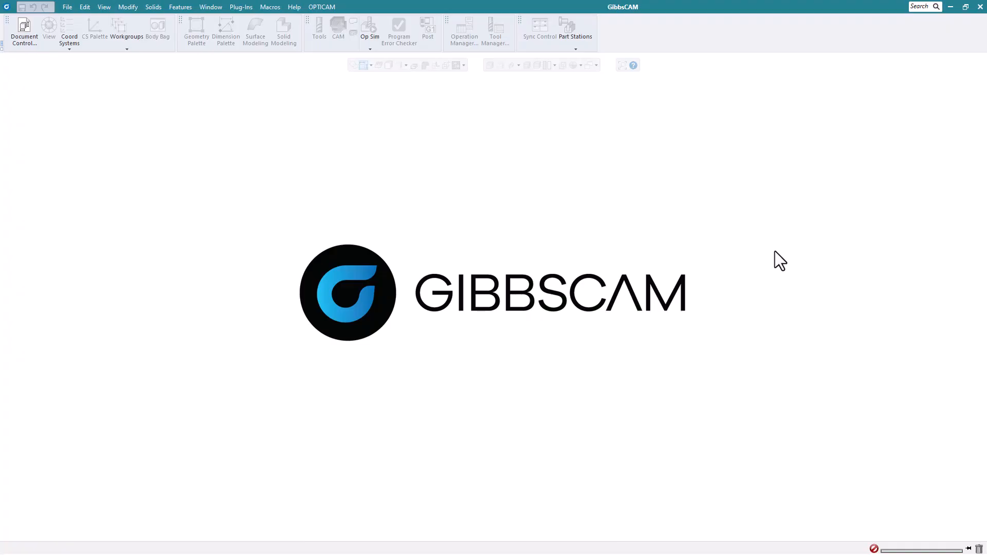
left_click(70, 13)
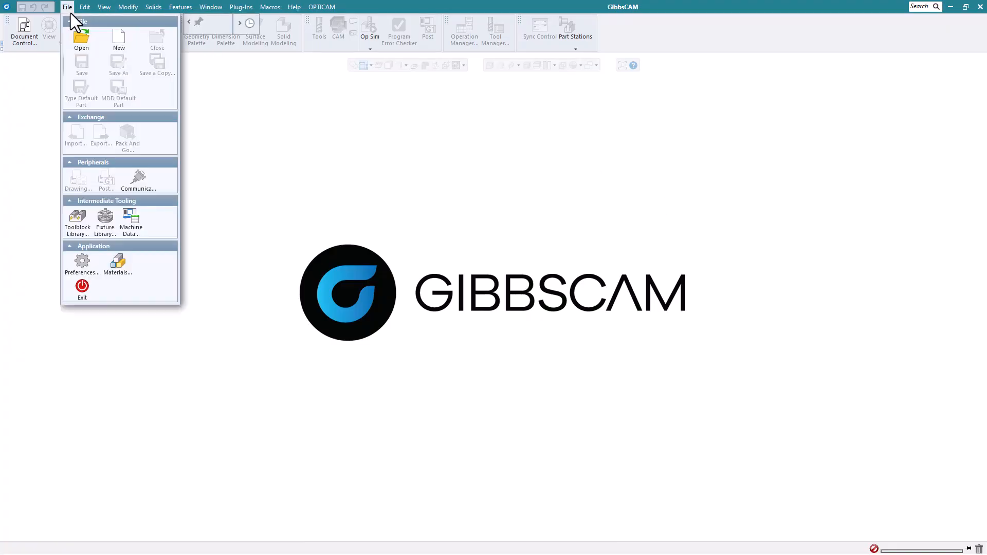
left_click(76, 39)
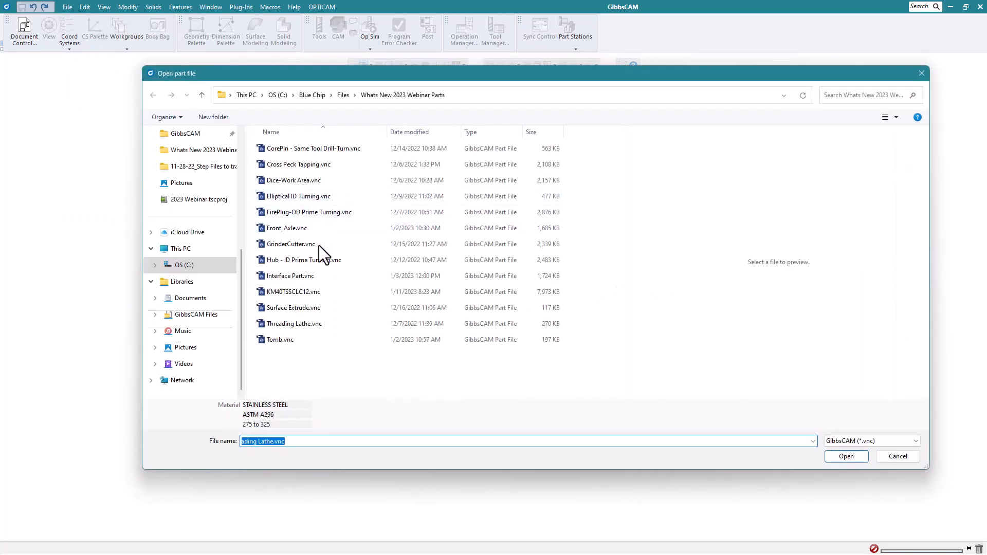
left_click(307, 323)
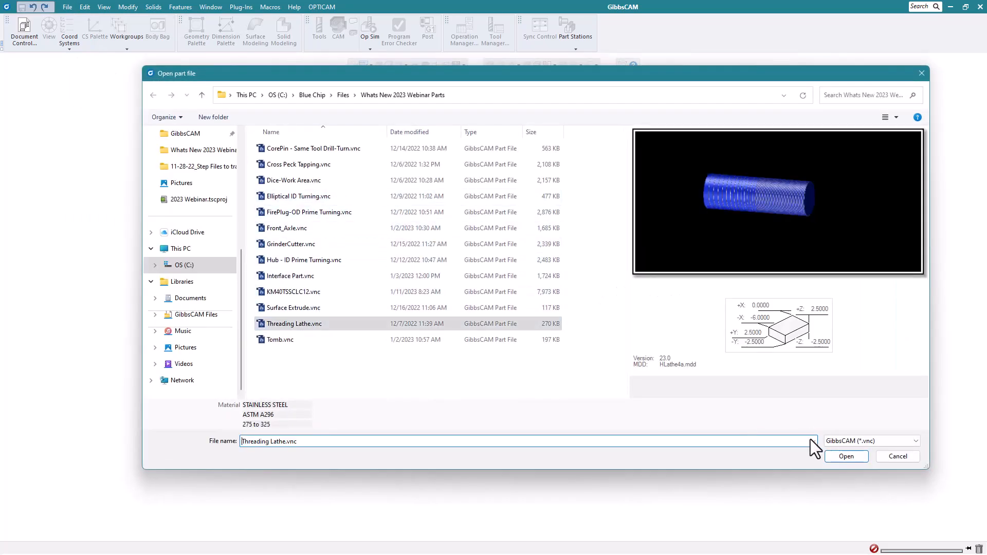
left_click(843, 457)
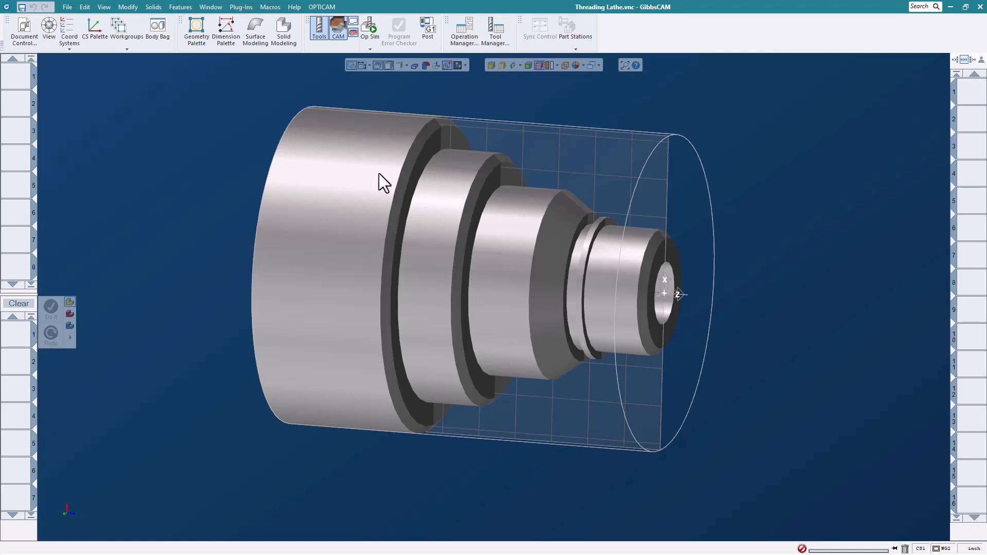
- Define tool 1 as a thd. N threading tool with shape None
double_click(17, 81)
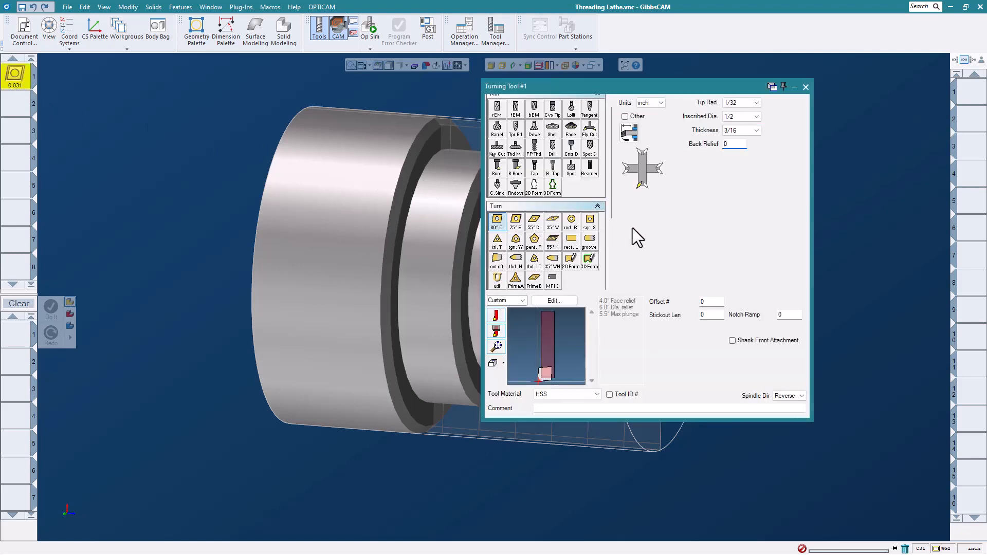
left_click(516, 260)
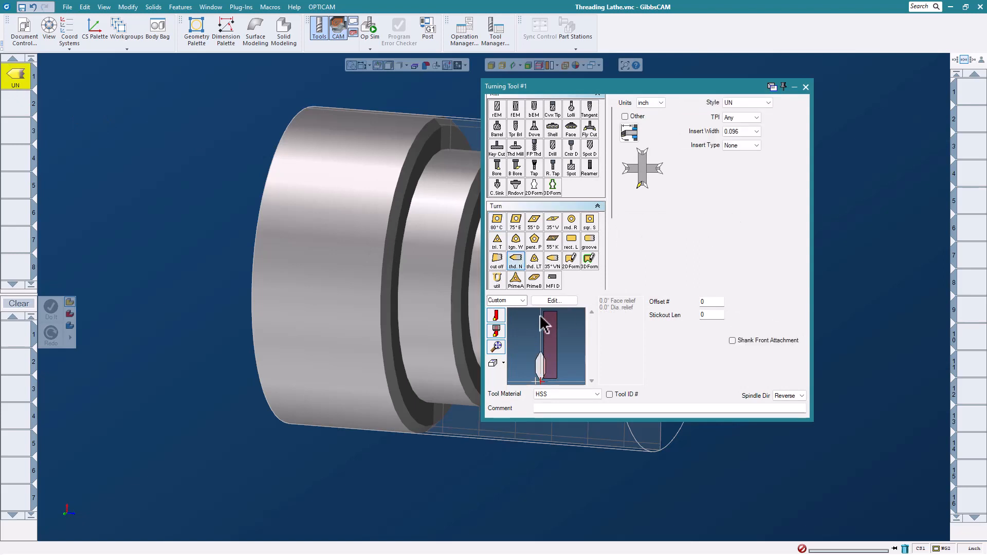
left_click(516, 298)
left_click(508, 311)
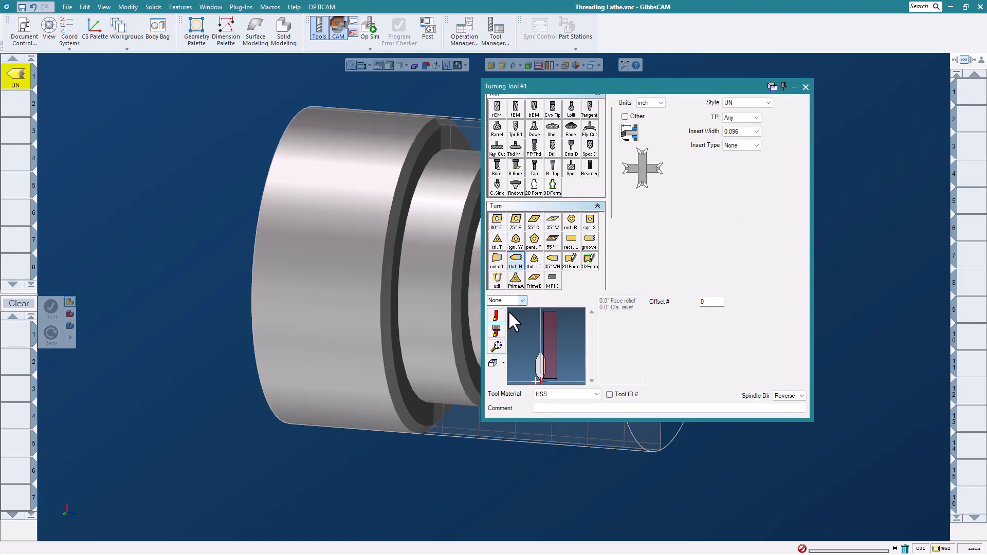
left_click(806, 88)
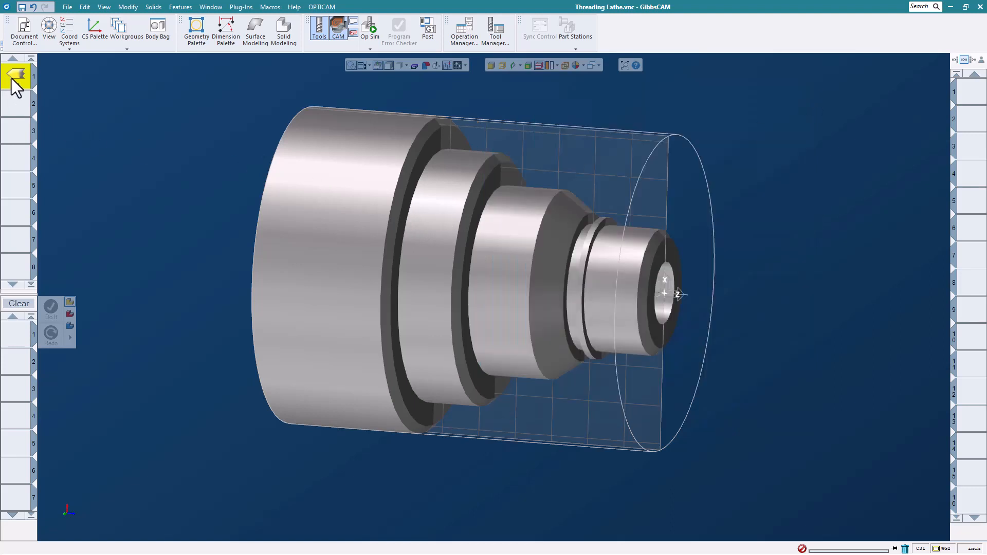
- Create a Thread process with tool 1: Thread Root, Run Out -1, Run In 0, 11 TPI
left_click_drag(16, 87, 17, 342)
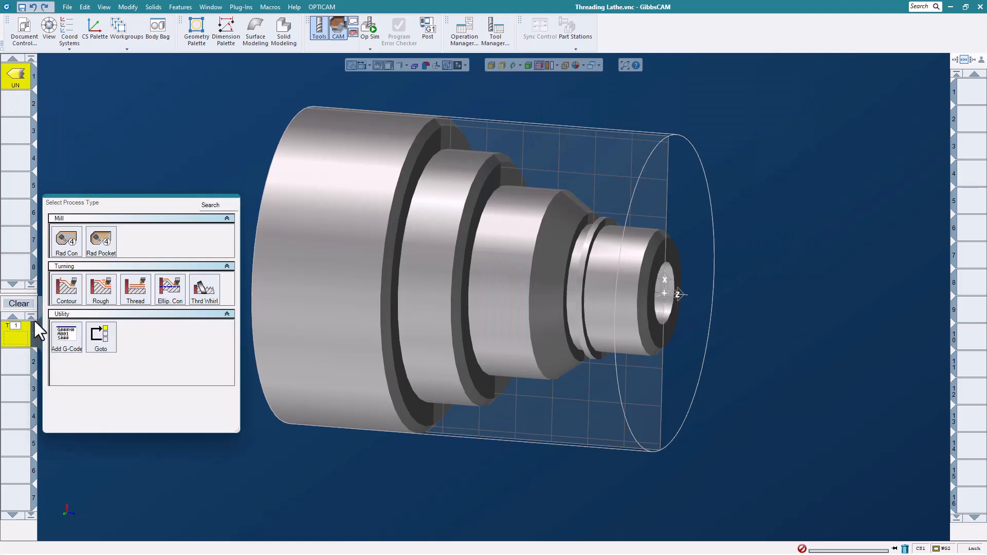
left_click(138, 291)
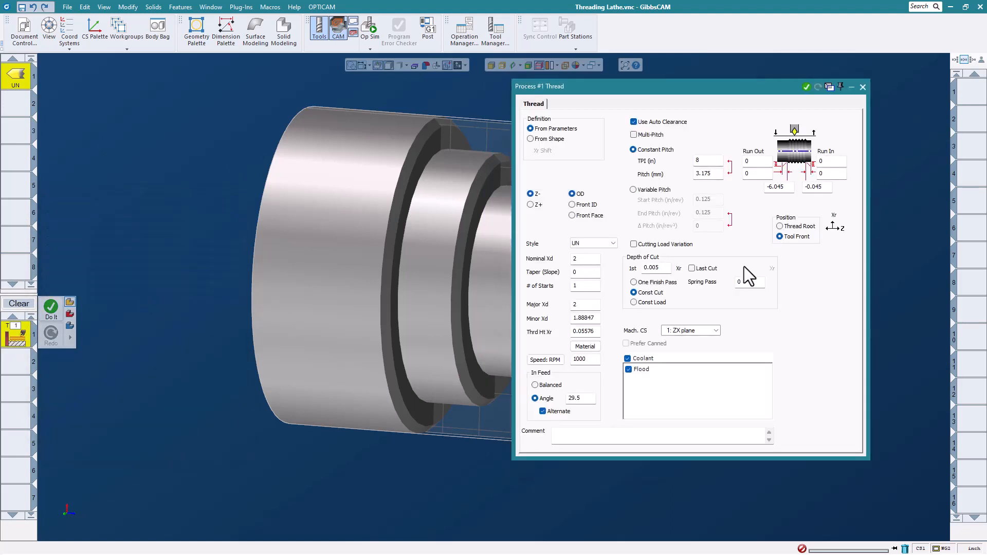
left_click(781, 226)
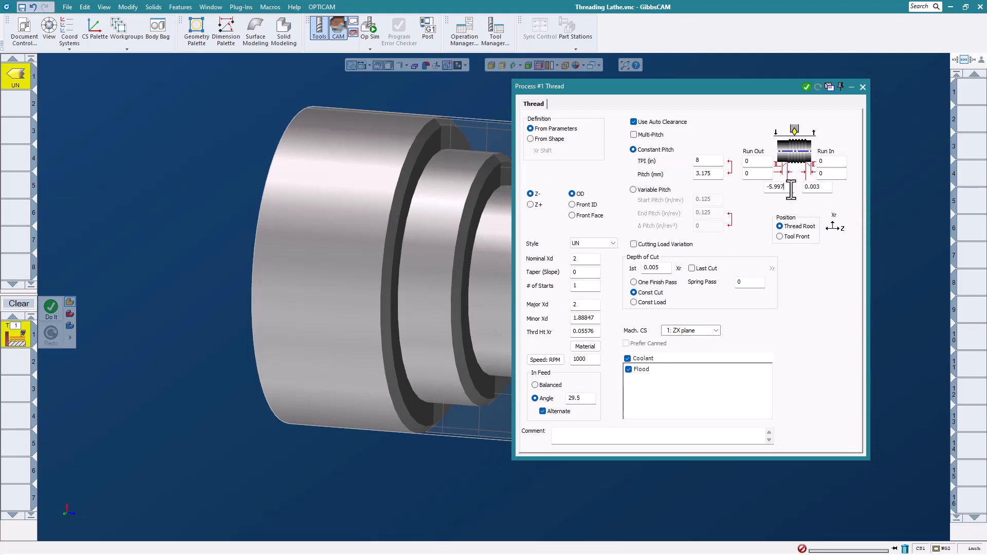
left_click(791, 188)
type("-1")
left_click(826, 188)
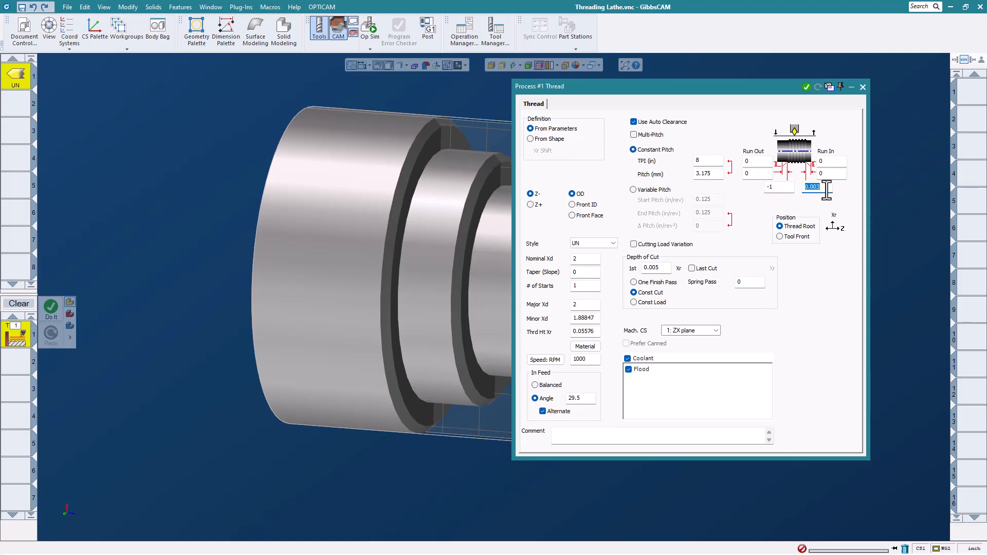
type("0")
left_click(708, 160)
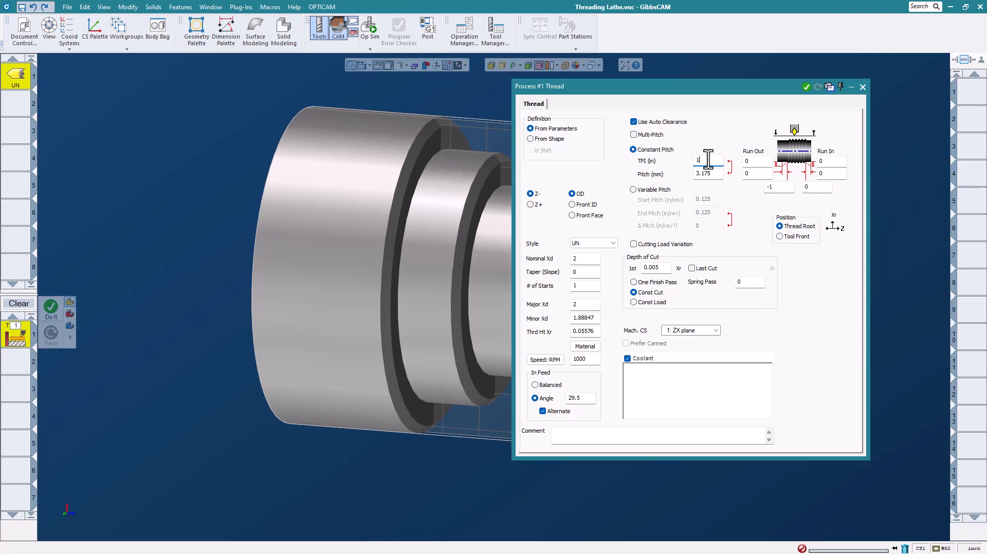
type("11")
- Generate the thread toolpath and close the thread process settings
left_click(806, 88)
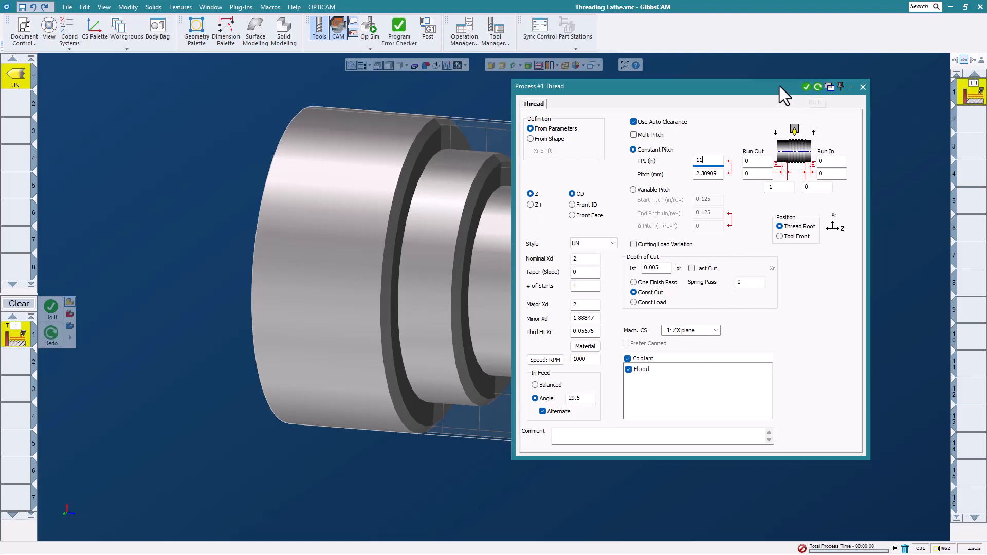
left_click_drag(779, 85, 769, 112)
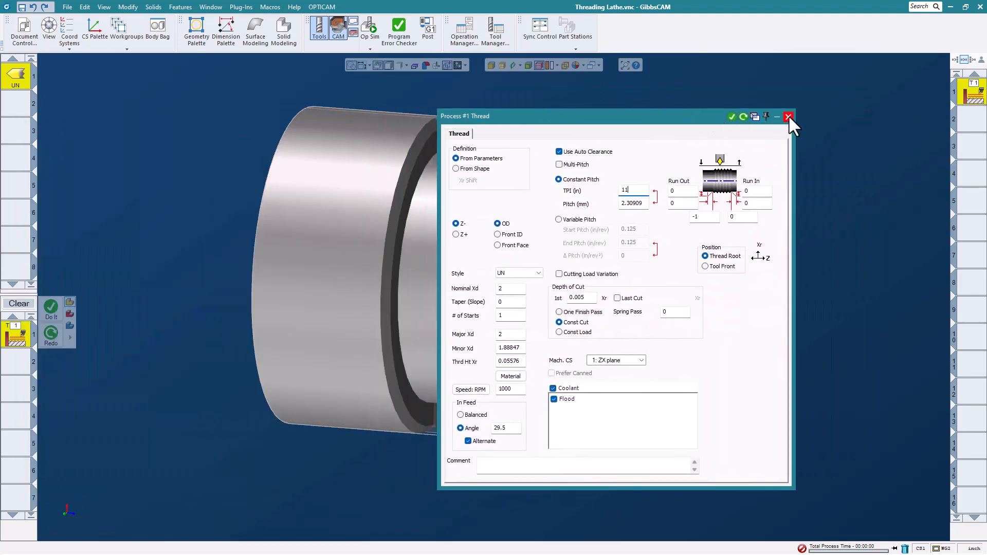
left_click(789, 117)
scroll(537, 290, "up", 5)
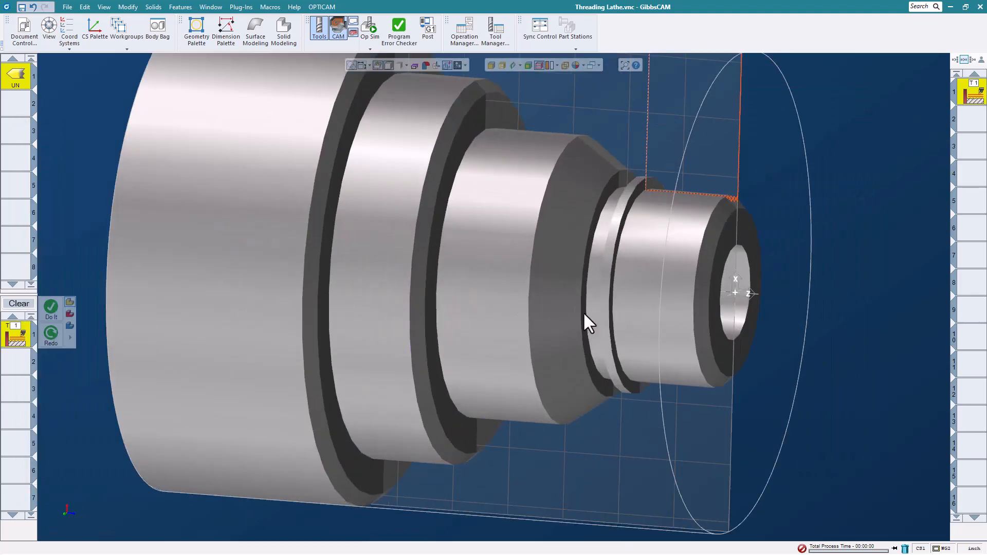
- Set the part body type to Stock (Display Only)
middle_click_drag(585, 314, 755, 263)
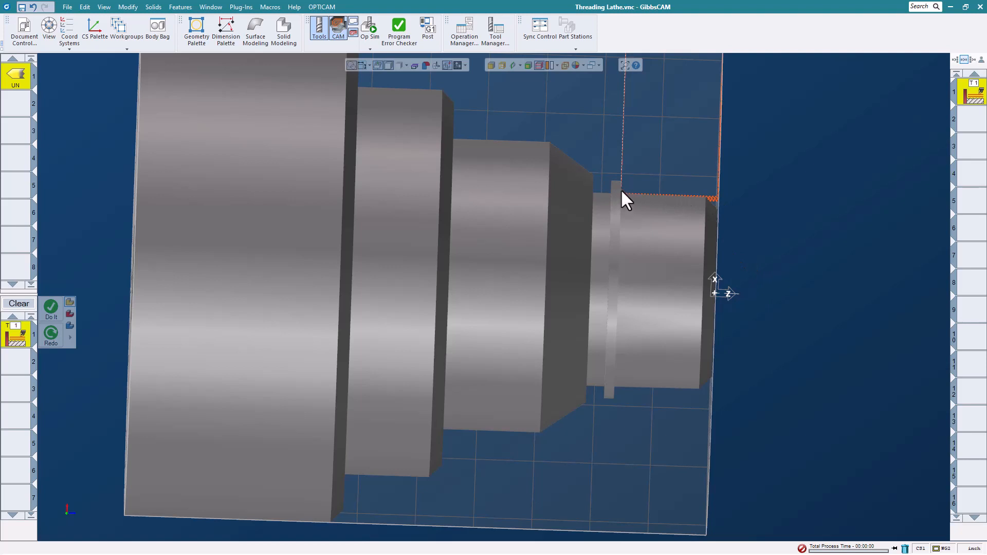
right_click(504, 245)
mouse_move(602, 276)
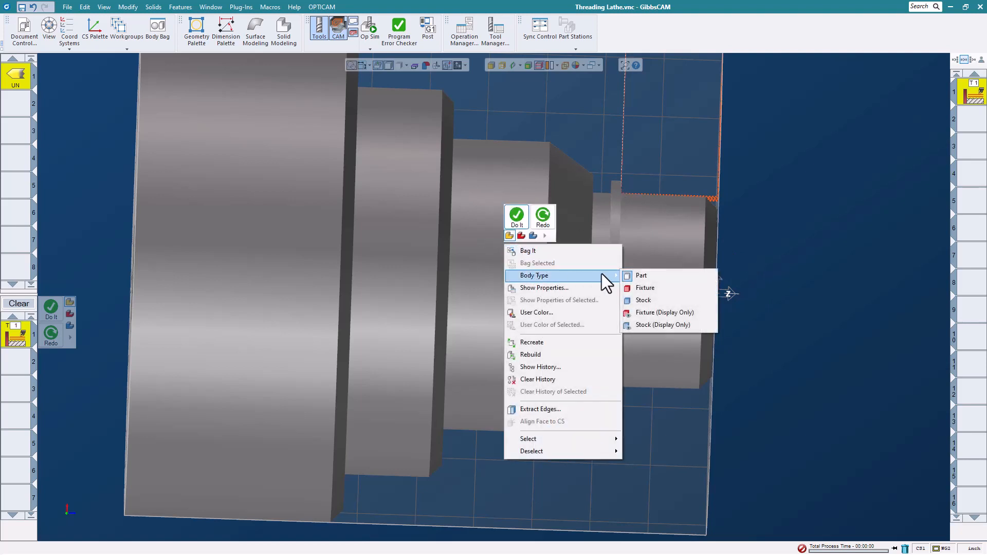
left_click(643, 326)
scroll(784, 311, "down", 3)
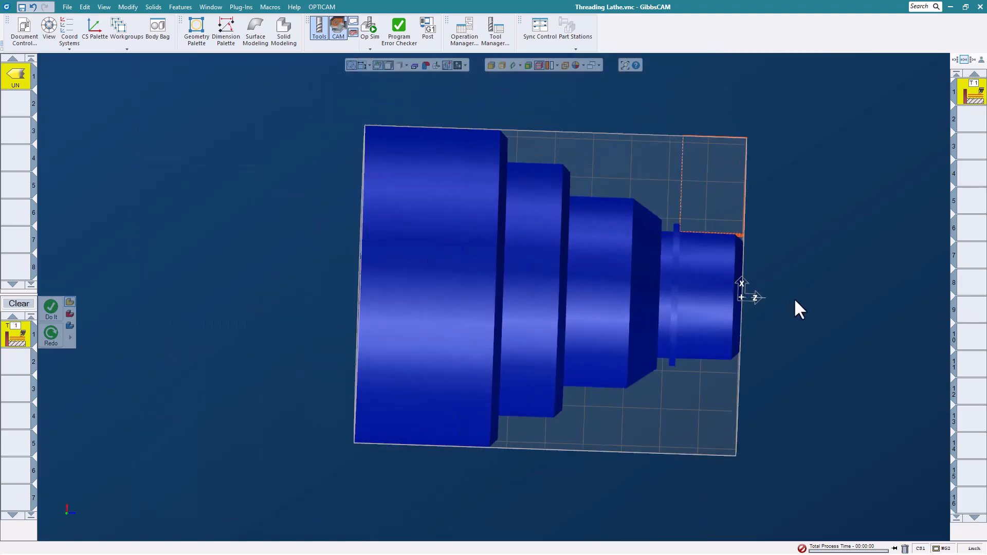
middle_click_drag(808, 305, 714, 356)
scroll(639, 301, "down", 2)
scroll(460, 234, "down", 1)
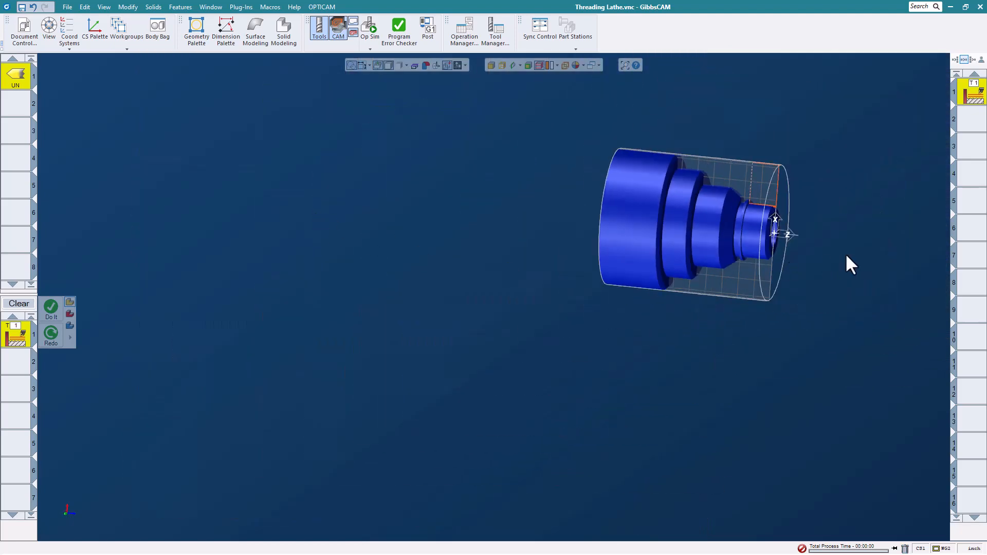
scroll(815, 237, "up", 3)
middle_click_drag(715, 154, 605, 234)
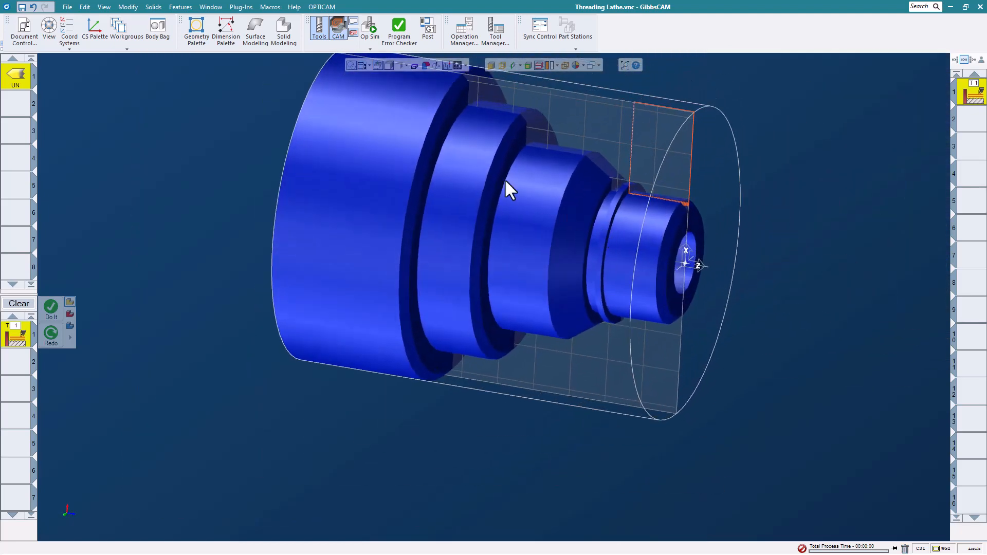
- Play the thread cutting in Op Sim to the end, then close it
left_click(371, 25)
left_click(855, 112)
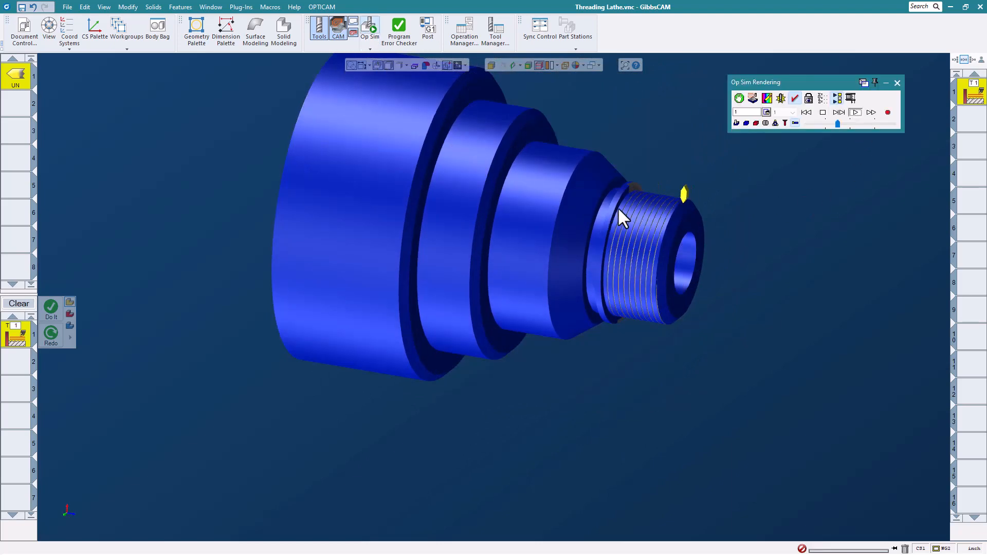
scroll(621, 216, "up", 3)
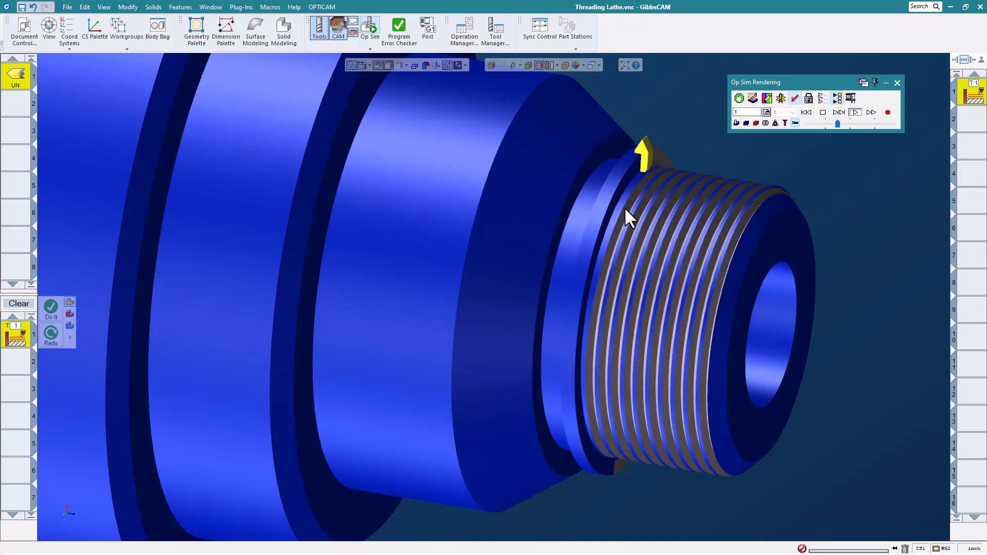
left_click(897, 83)
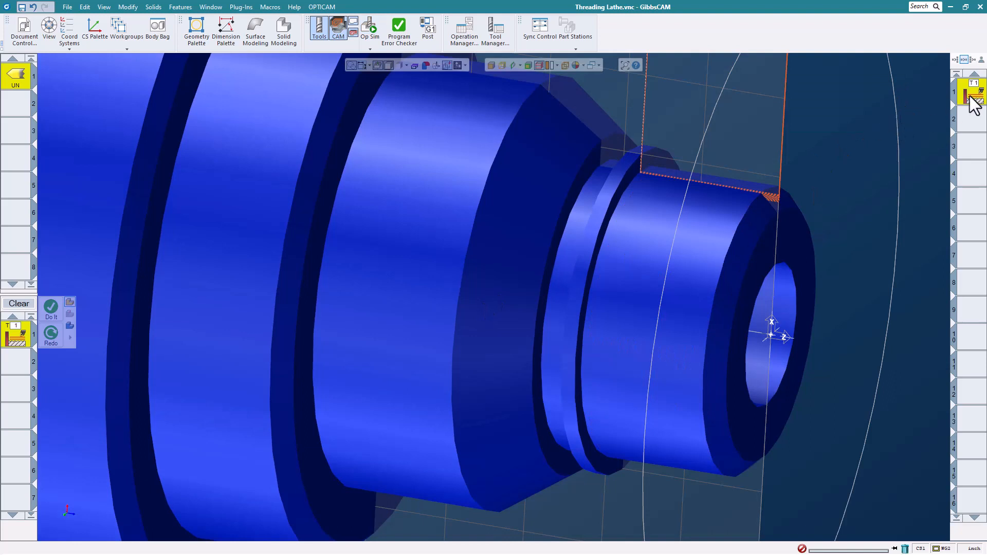
- Change the thread position to Tool Front with Run Out -1 and Run In 0, and redo the toolpath
double_click(17, 340)
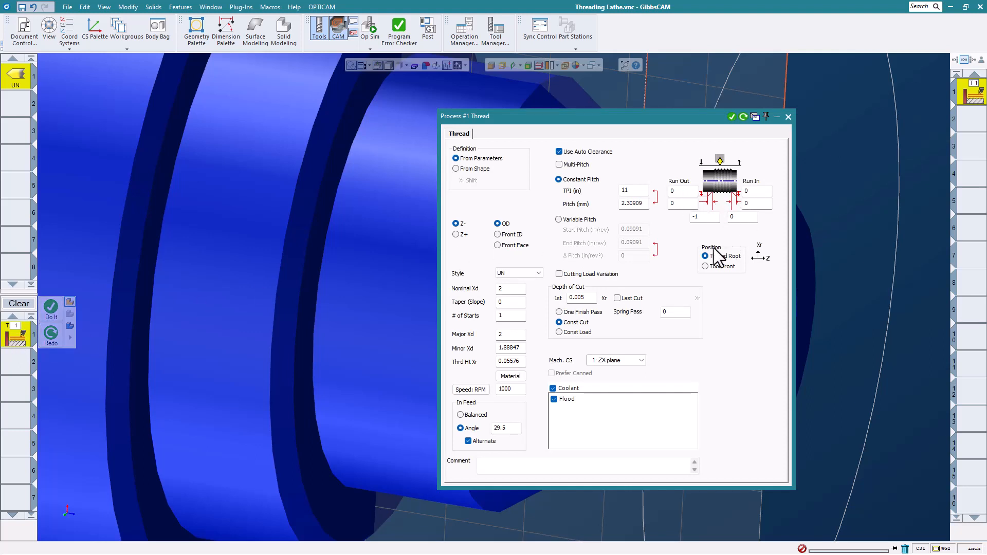
left_click(714, 268)
double_click(717, 217)
type("-1")
double_click(755, 217)
type("0")
left_click(743, 117)
left_click(788, 117)
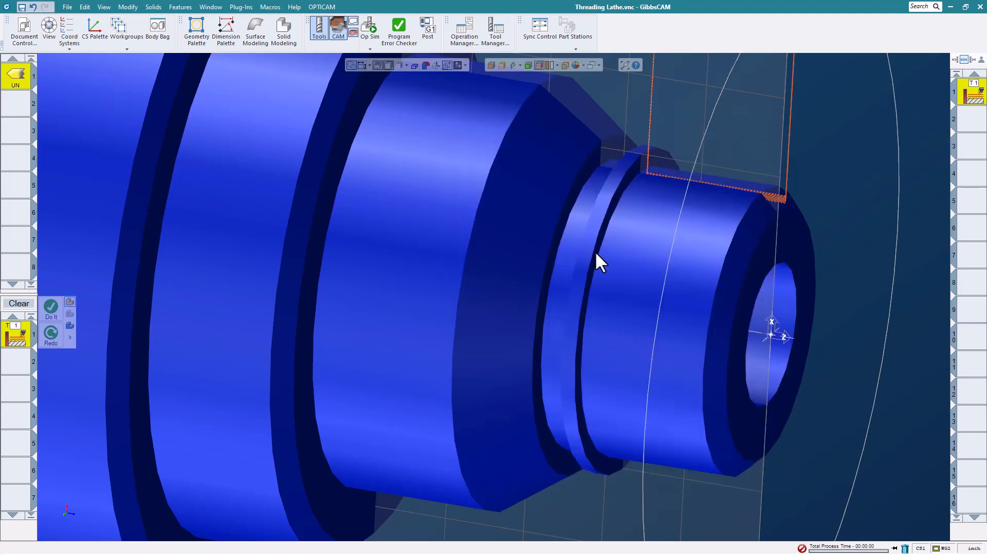
- Replay the thread cutting in Op Sim, viewing the end face, then close it
scroll(648, 211, "up", 3)
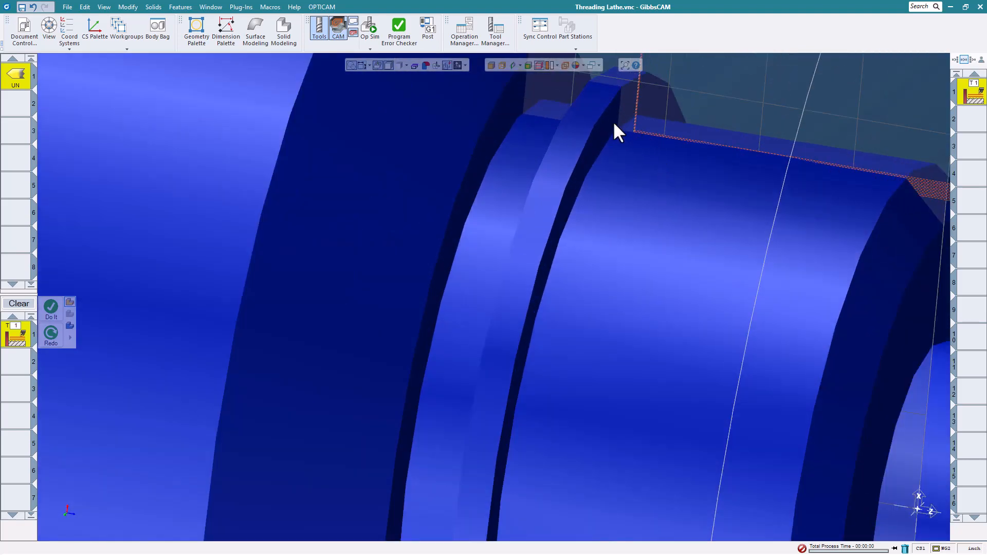
scroll(650, 170, "down", 5)
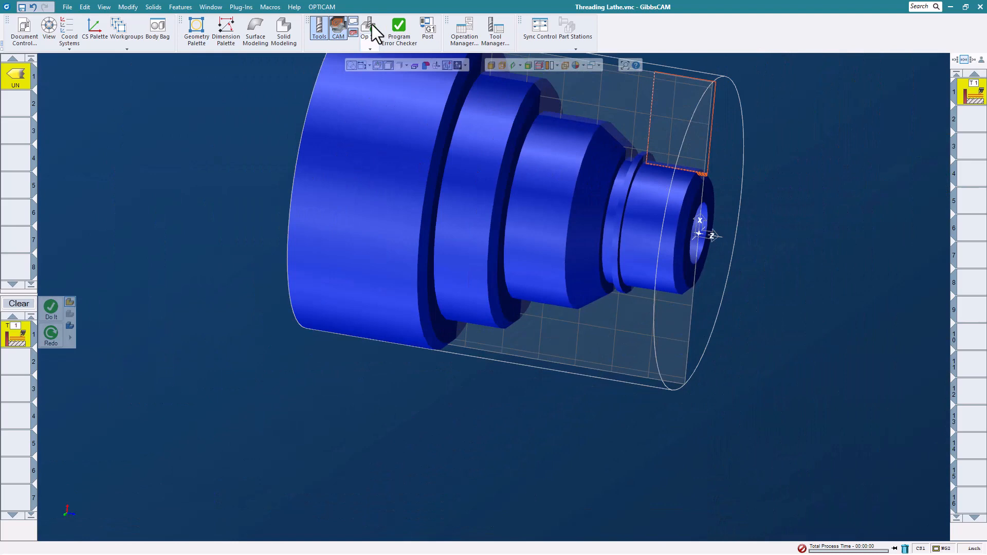
left_click(371, 24)
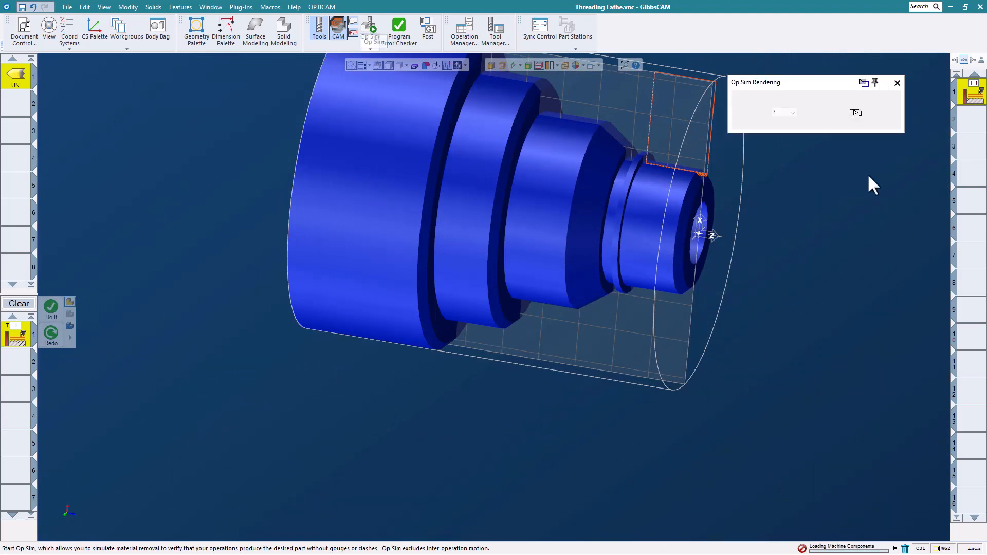
left_click(855, 114)
scroll(653, 149, "up", 4)
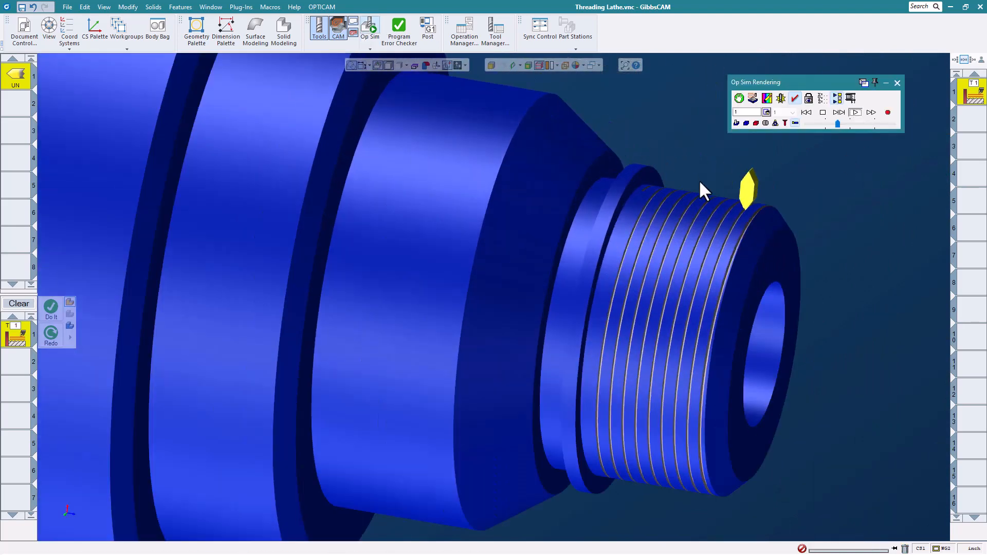
middle_click_drag(729, 186, 644, 212)
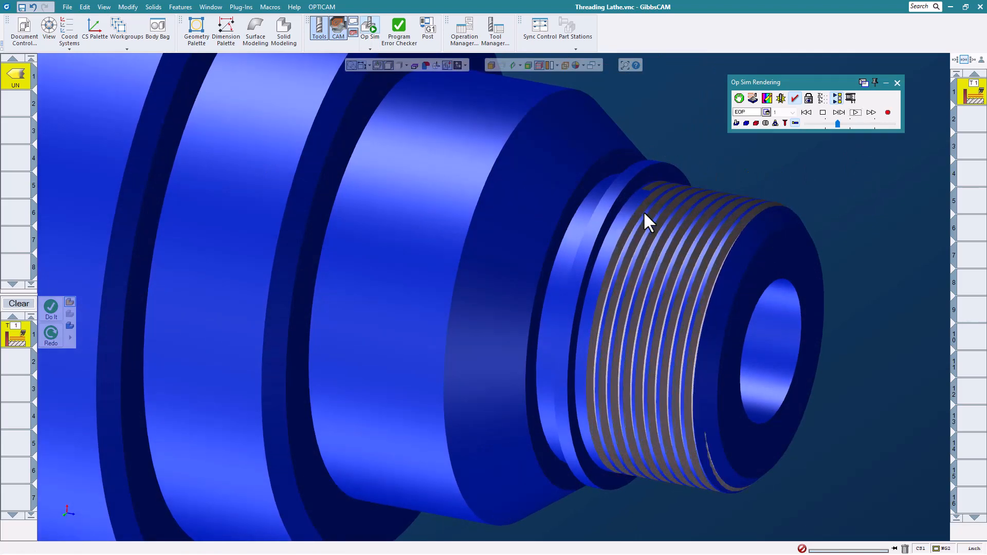
left_click(897, 82)
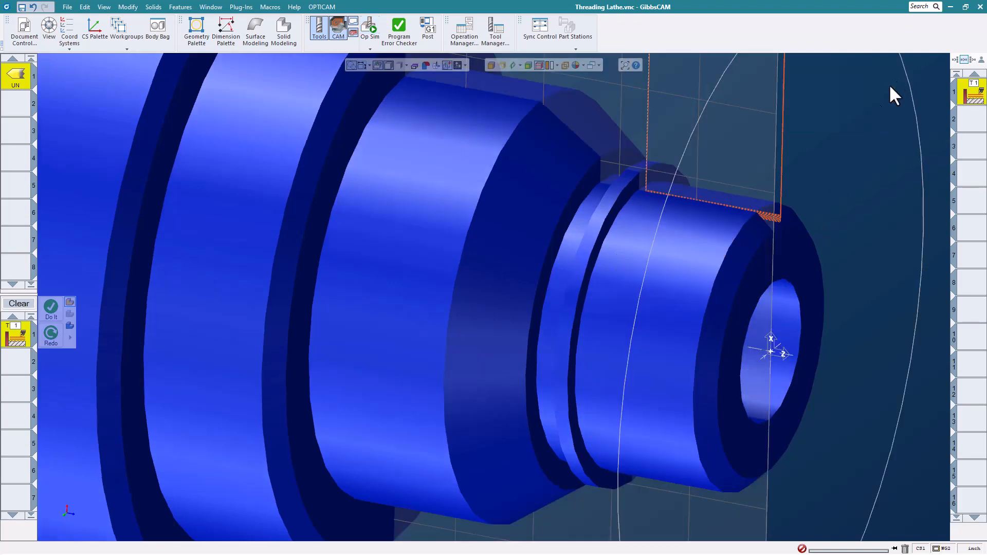
- Switch Process #1 to Variable Pitch with start pitch .05 and end pitch .3, and redo it
double_click(23, 339)
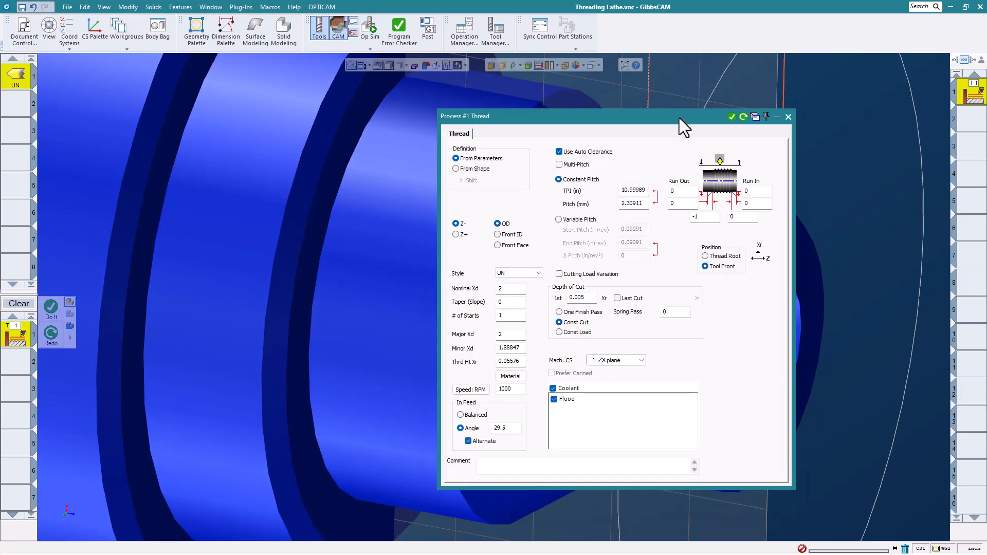
left_click_drag(680, 119, 731, 98)
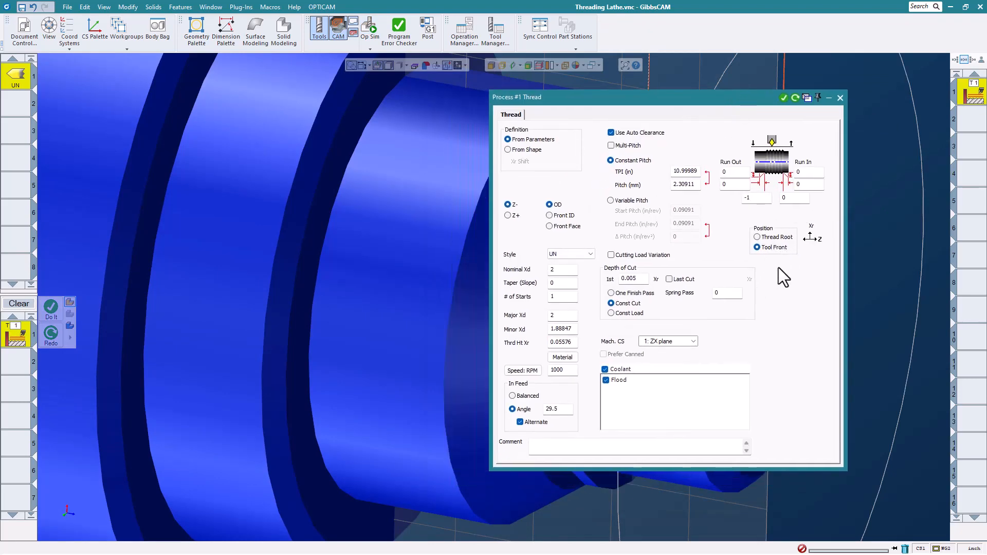
left_click(610, 201)
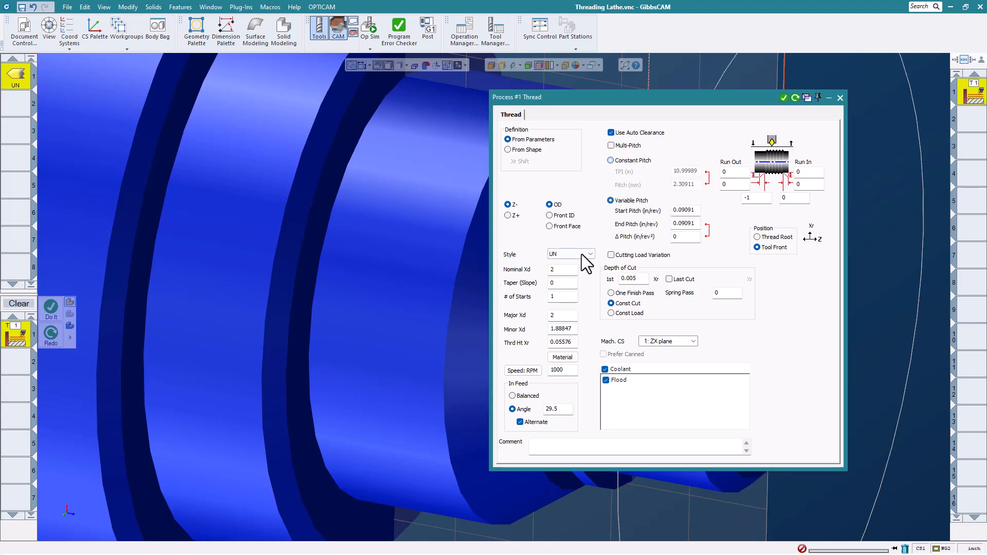
double_click(697, 210)
type(".05")
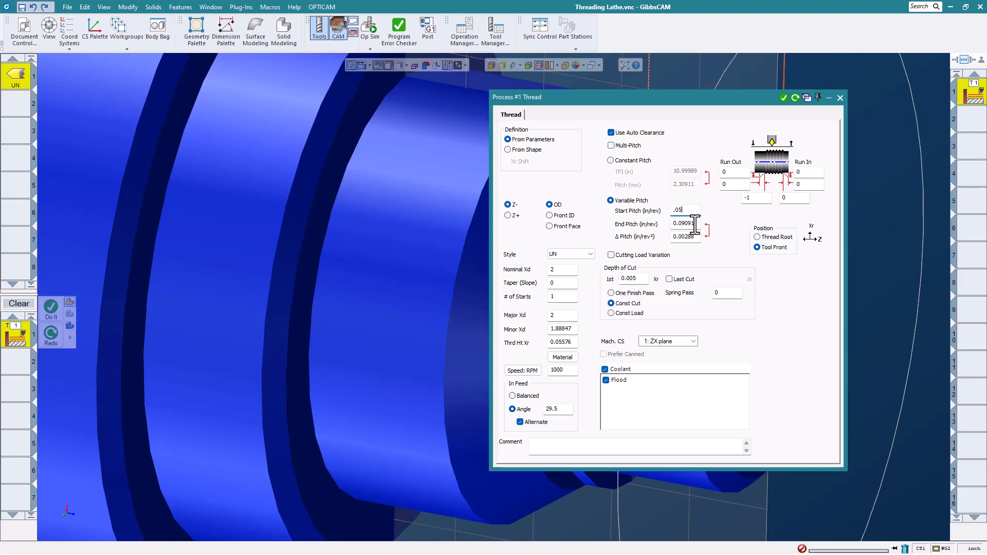
double_click(695, 223)
type(".3")
left_click(795, 97)
left_click(840, 97)
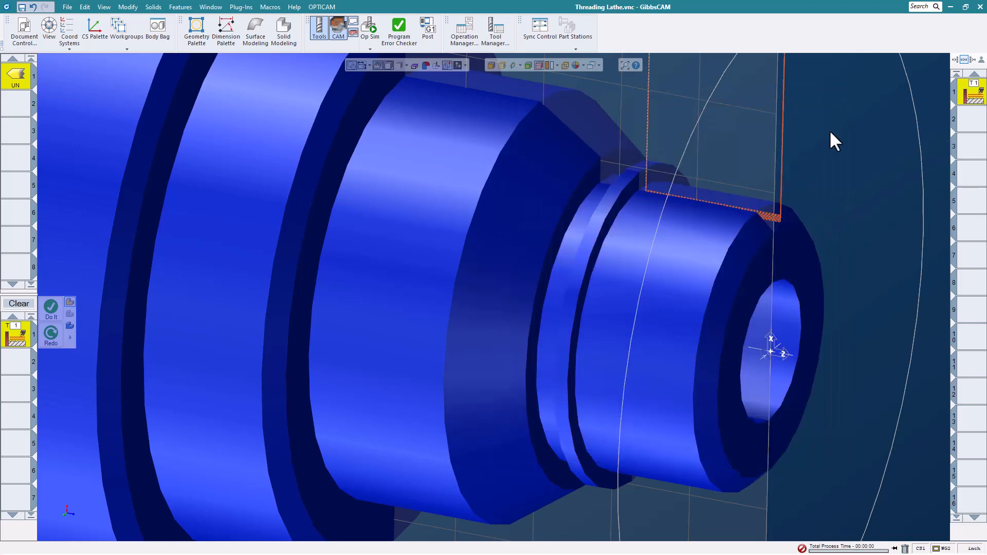
left_click(371, 26)
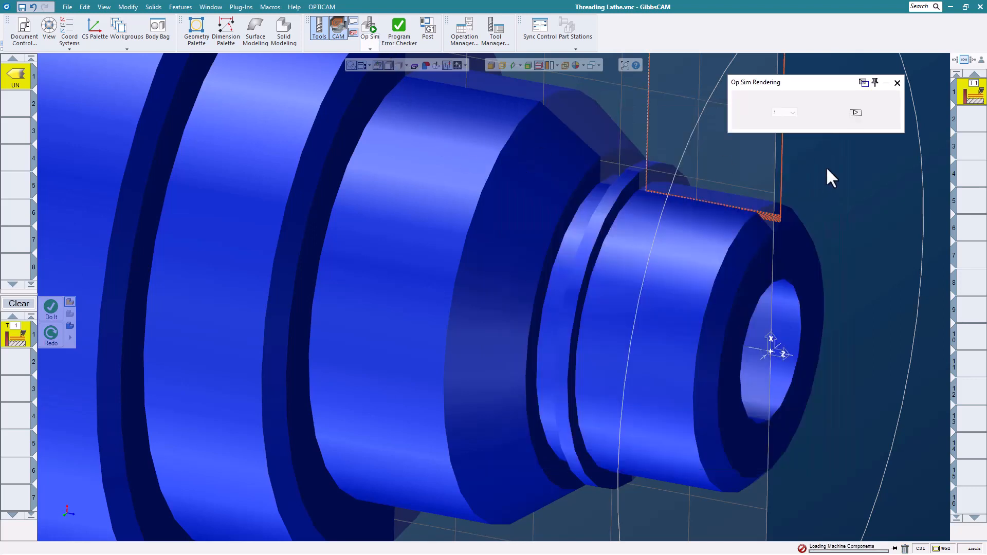
left_click(856, 112)
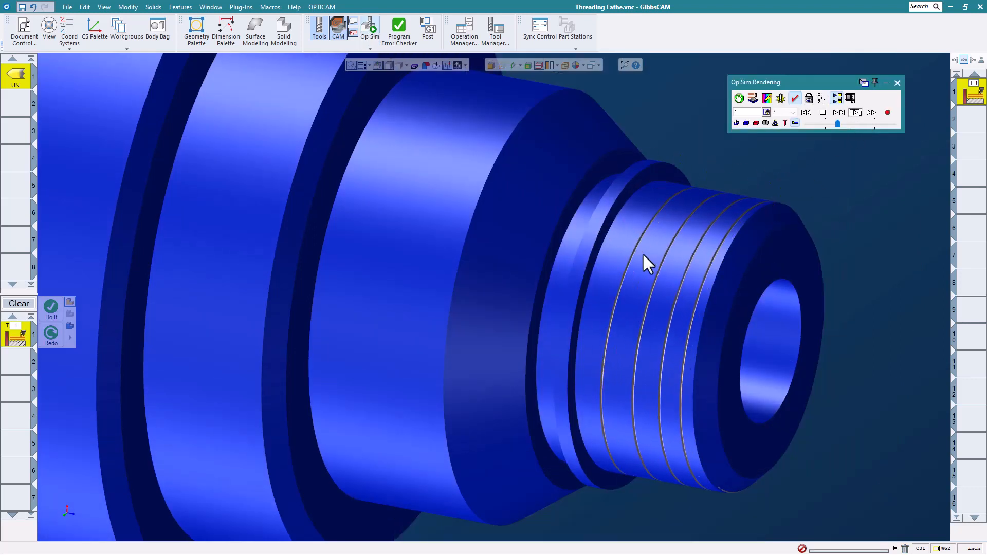
middle_click_drag(675, 311, 837, 240)
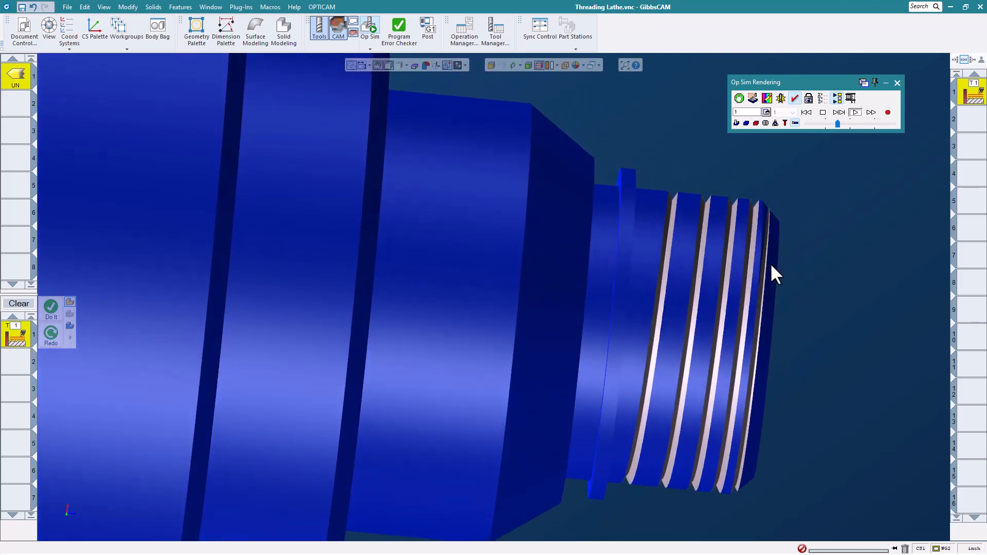
scroll(641, 240, "down", 3)
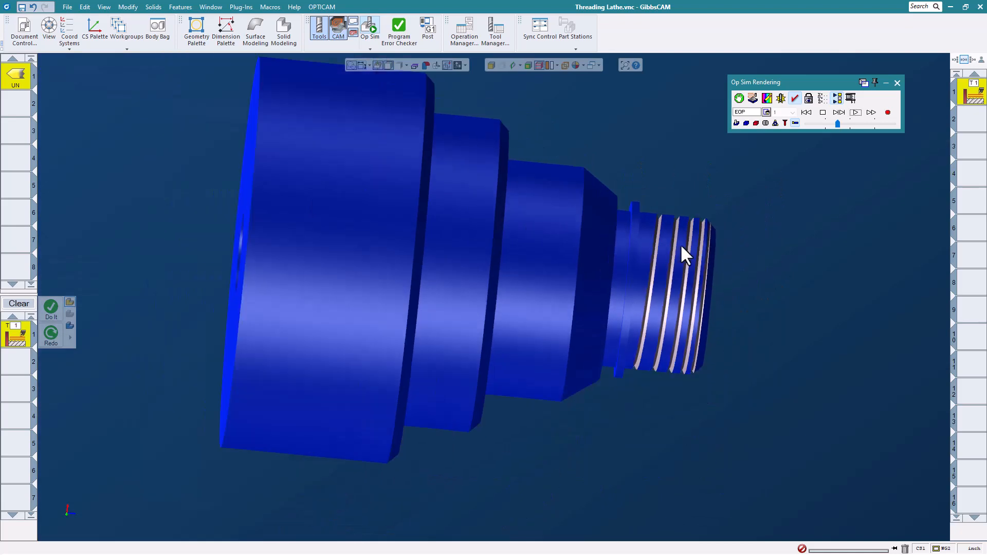
scroll(680, 245, "up", 1)
middle_click_drag(710, 250, 680, 288)
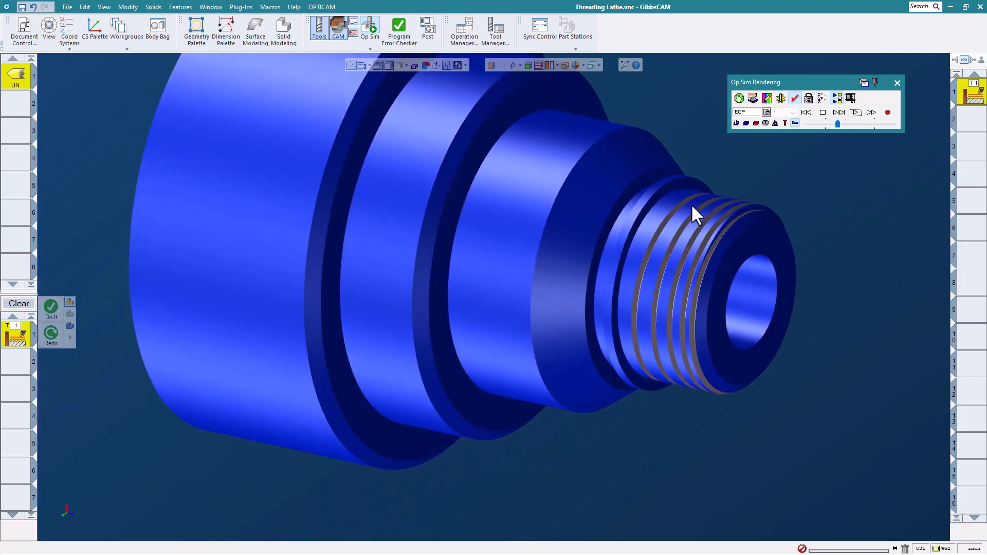
left_click(897, 83)
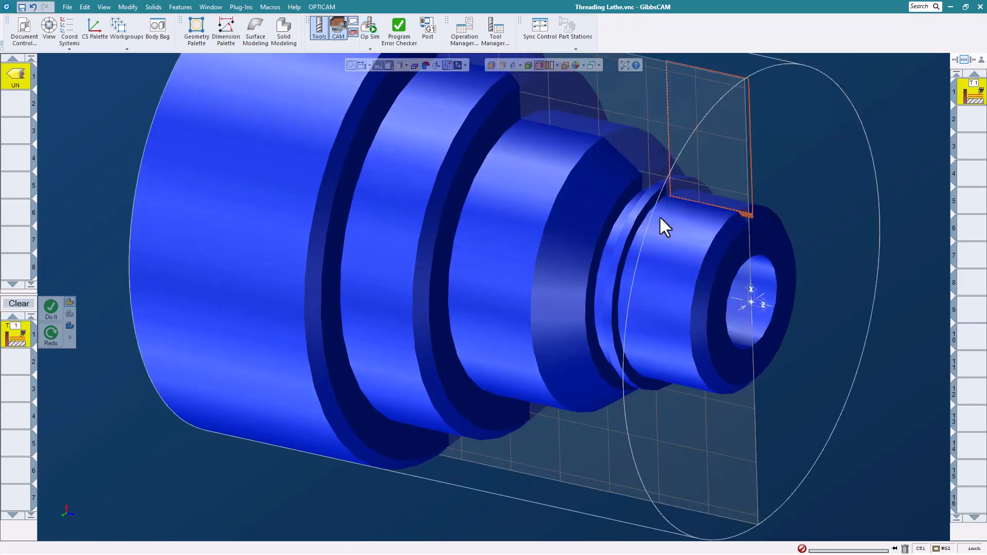
- Make the thread a Constant Pitch Front Face thread with Run In 1/0.3, Start Z 0, End Z -.05
double_click(20, 340)
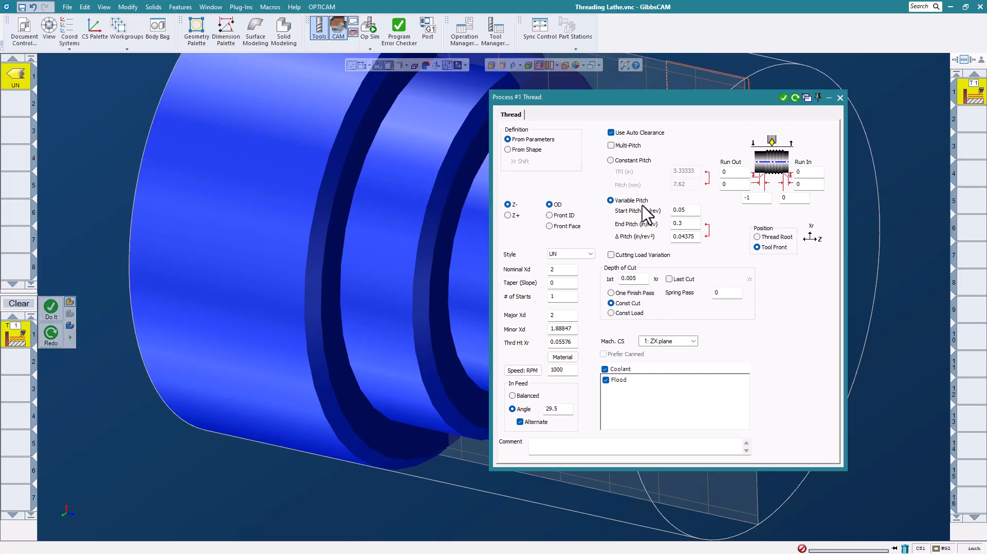
left_click(612, 161)
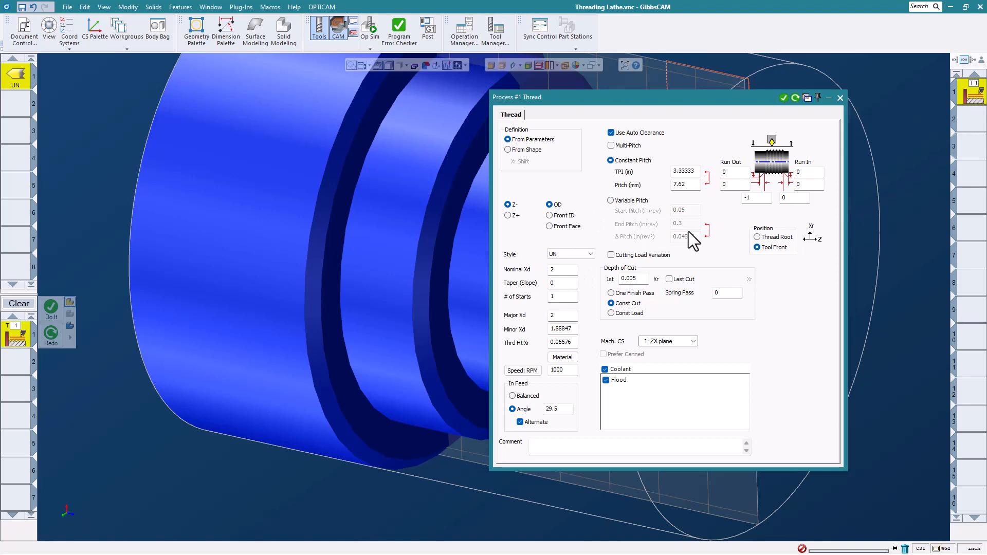
left_click(549, 226)
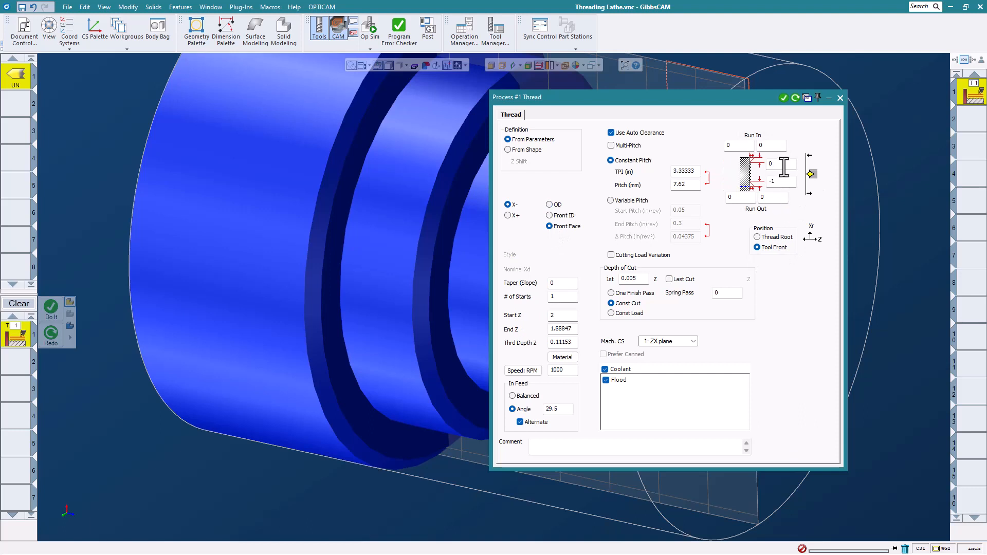
left_click(782, 165)
type("1")
left_click(780, 181)
type("-")
left_click(568, 319)
type("0")
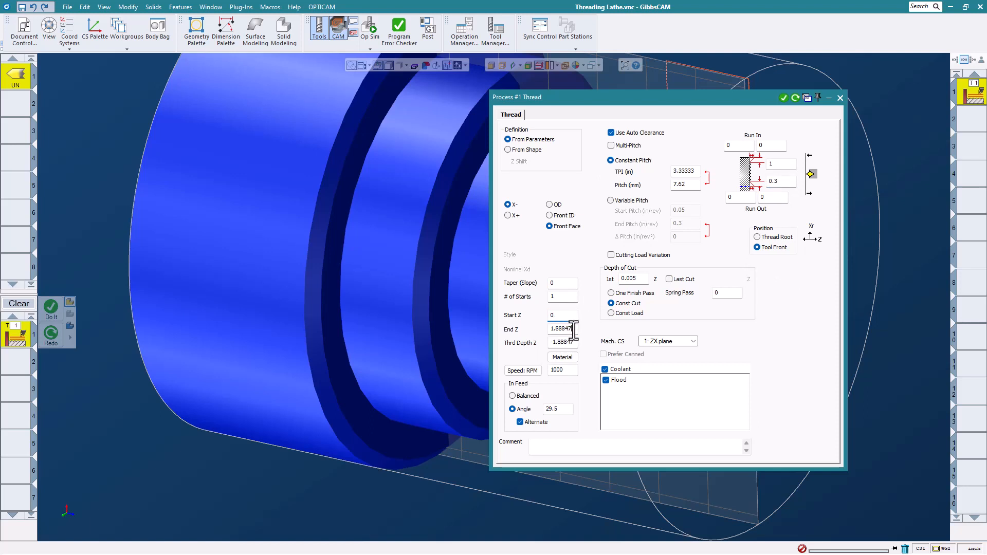
left_click(572, 329)
type("-.05")
- Rotate the threading tool to horizontal orientation and generate the face thread toolpath
double_click(16, 77)
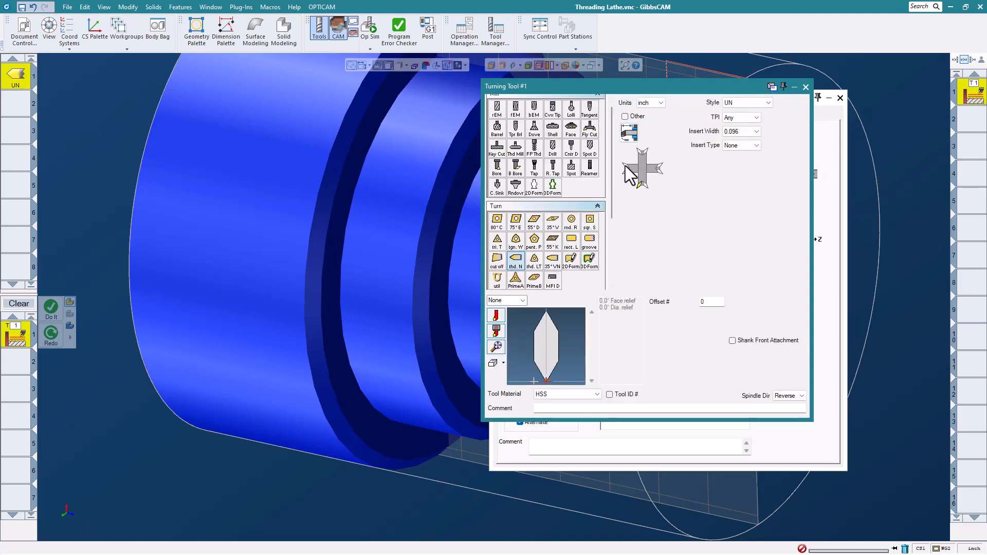
left_click(628, 169)
left_click(806, 87)
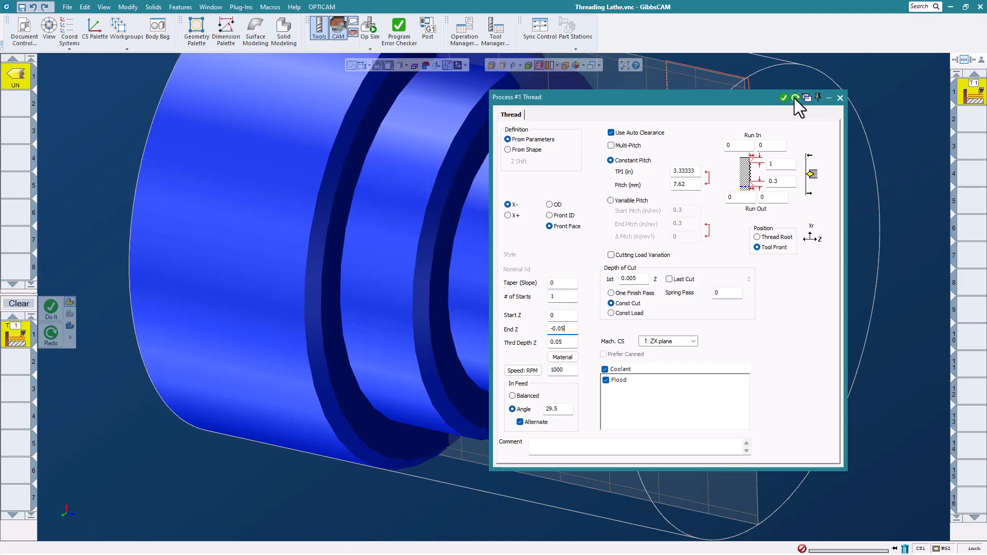
left_click(794, 98)
left_click(840, 98)
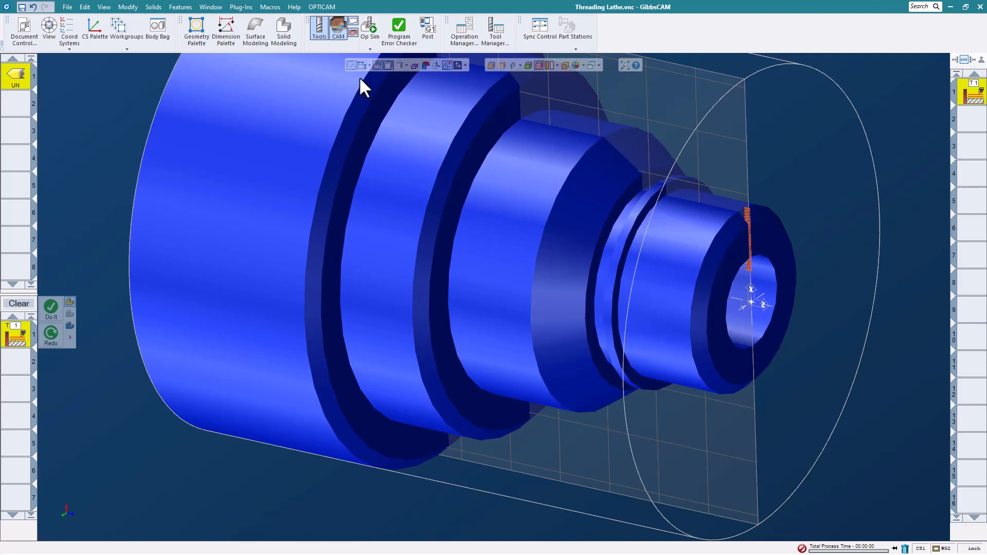
- Run Op Sim on the existing face thread, then return to the toolpath view
left_click(368, 28)
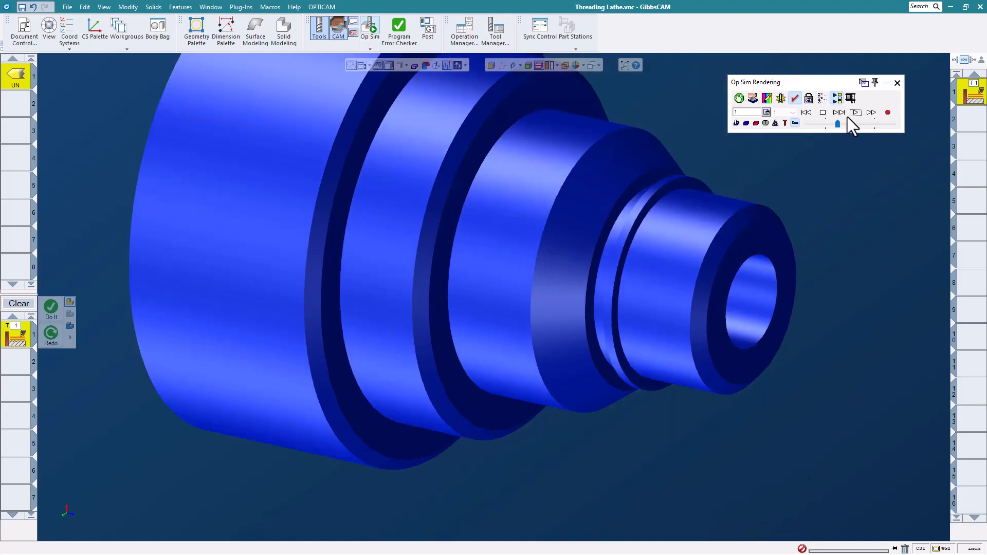
left_click(854, 113)
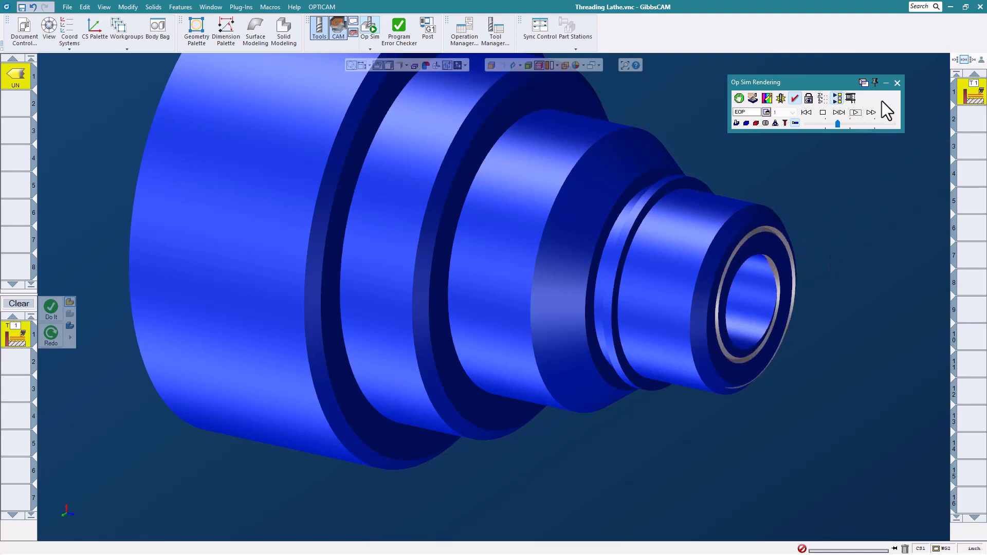
left_click(898, 83)
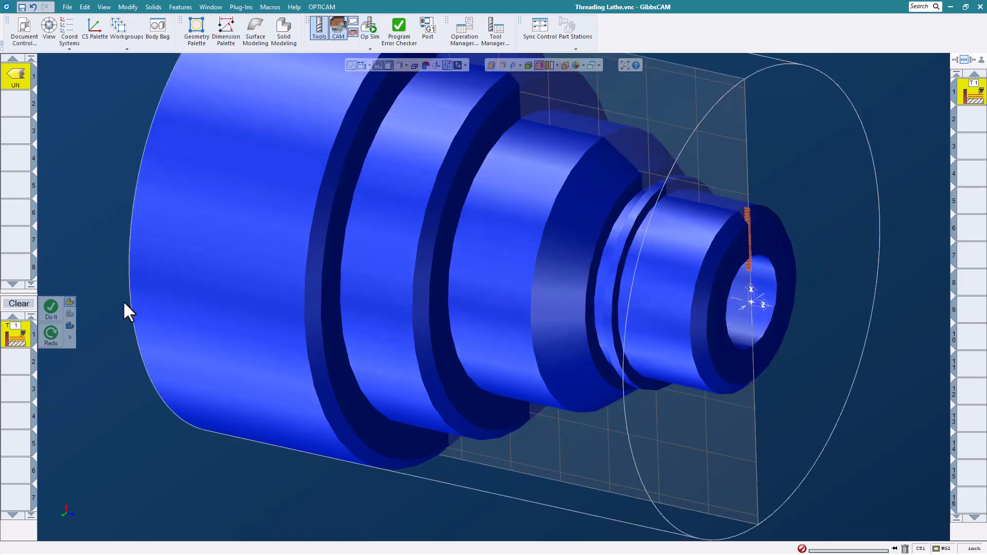
- Change the face thread to 11 TPI and regenerate its toolpath
double_click(24, 330)
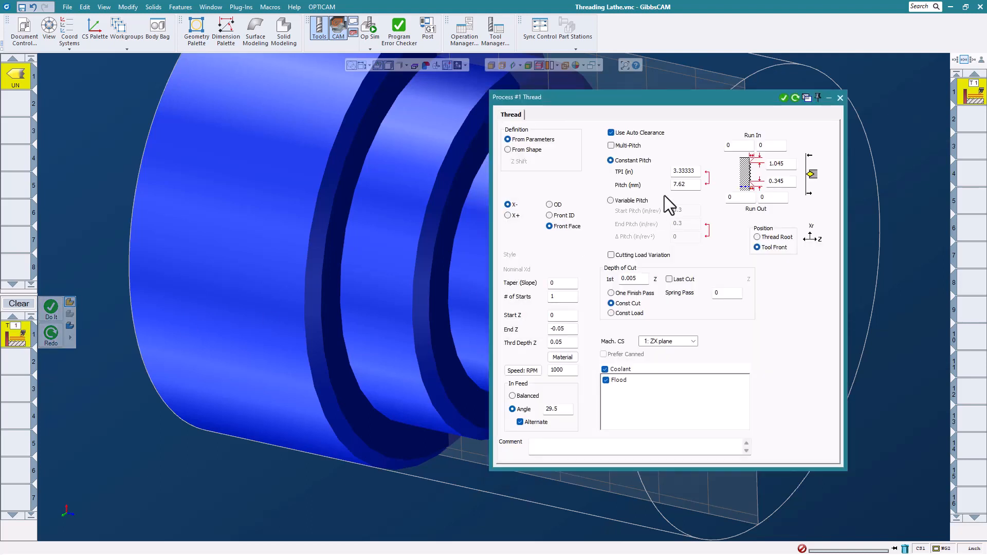
double_click(685, 171)
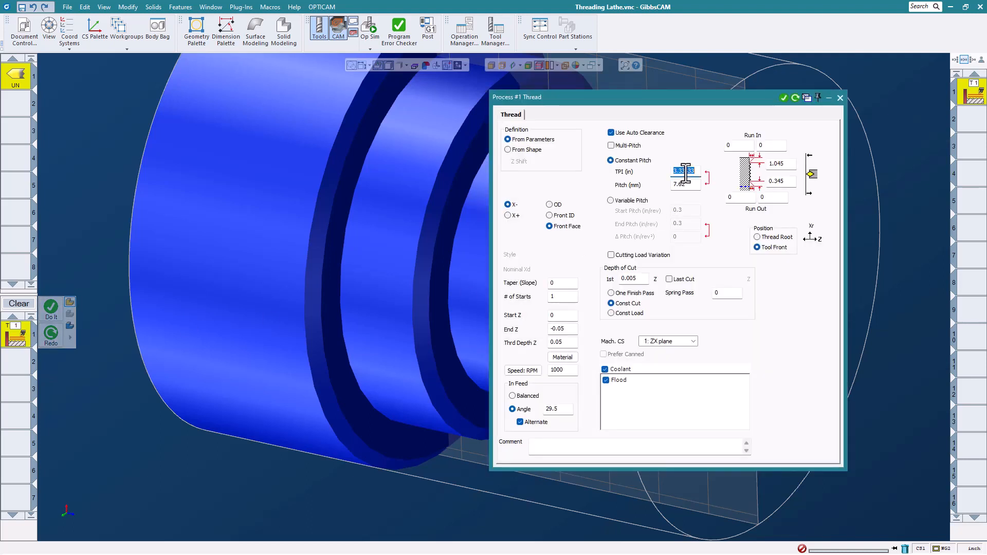
type("11")
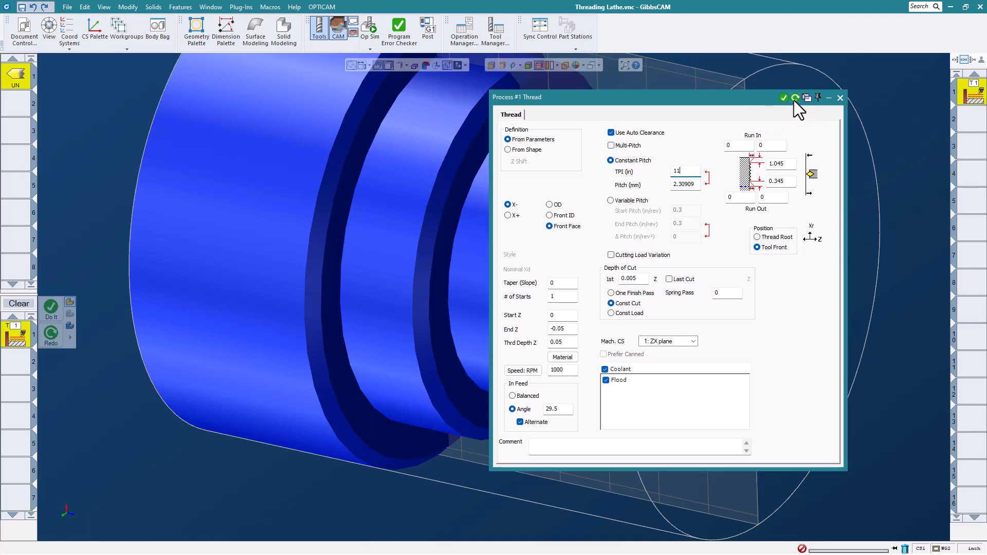
left_click(840, 98)
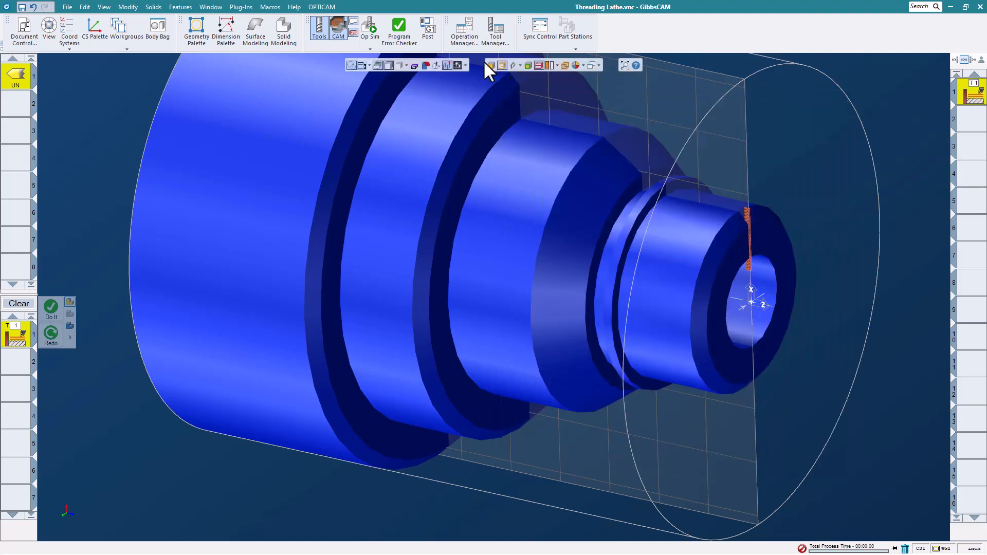
- Simulate the 11 TPI face thread and inspect the spiral grooves on the end face
left_click(366, 29)
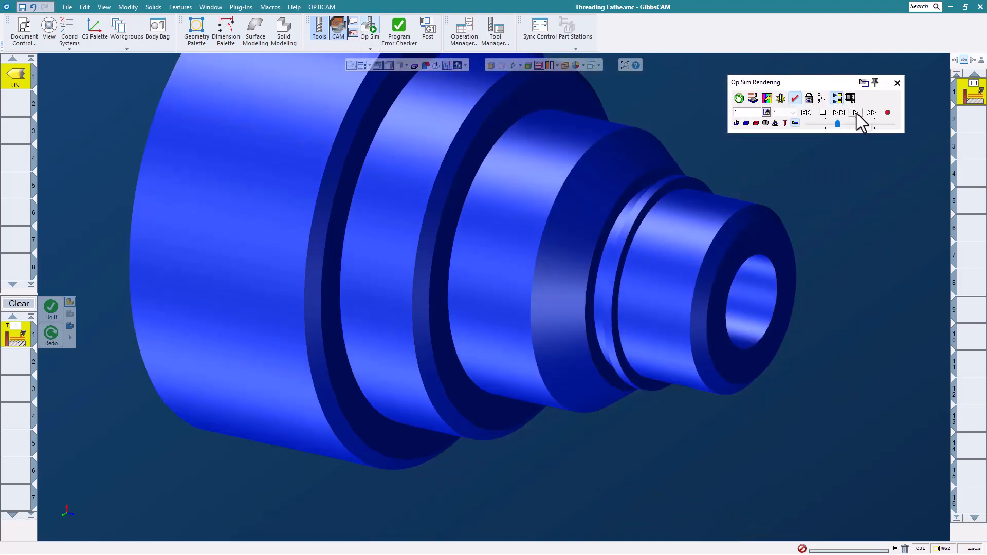
left_click(856, 112)
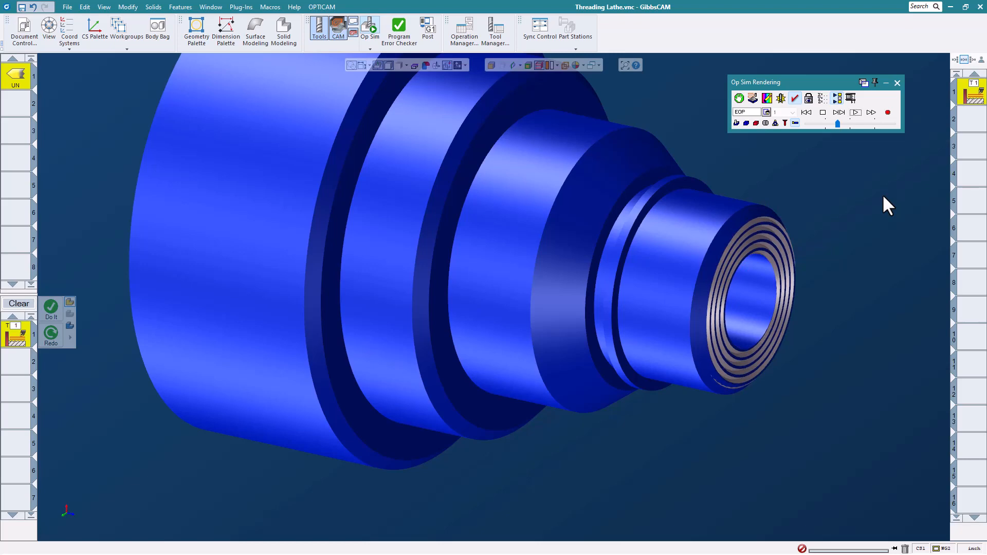
scroll(785, 264, "up", 1)
scroll(787, 264, "down", 1)
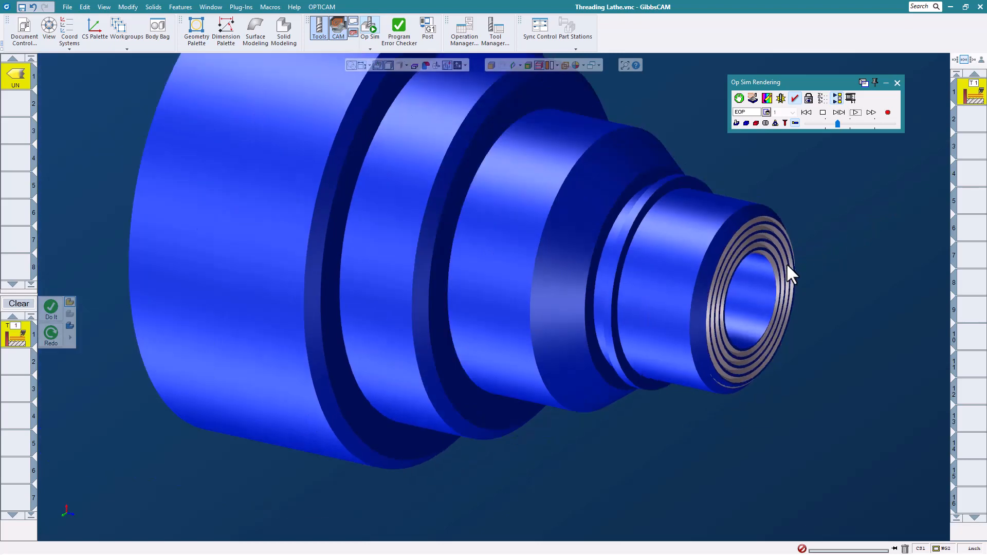
middle_click_drag(808, 254, 843, 226)
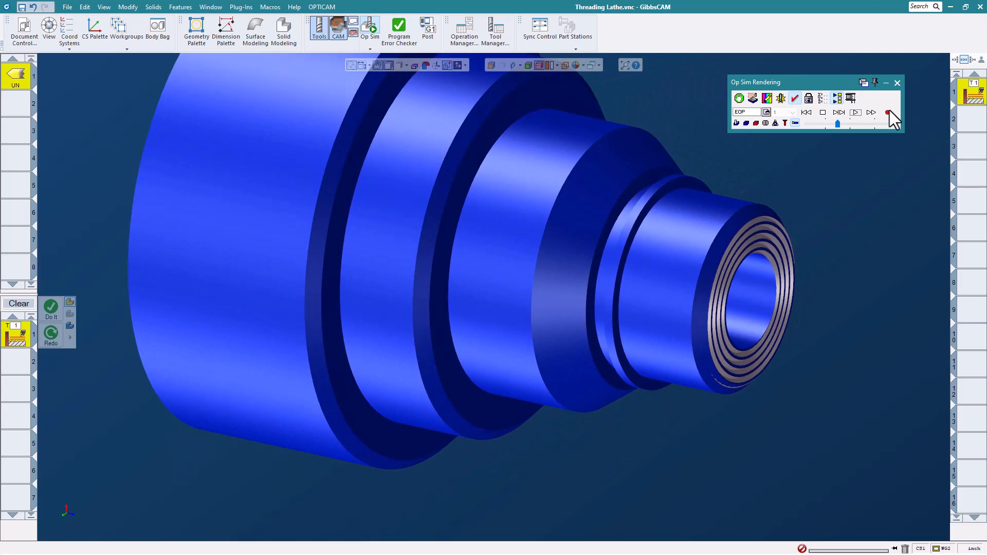
left_click(898, 82)
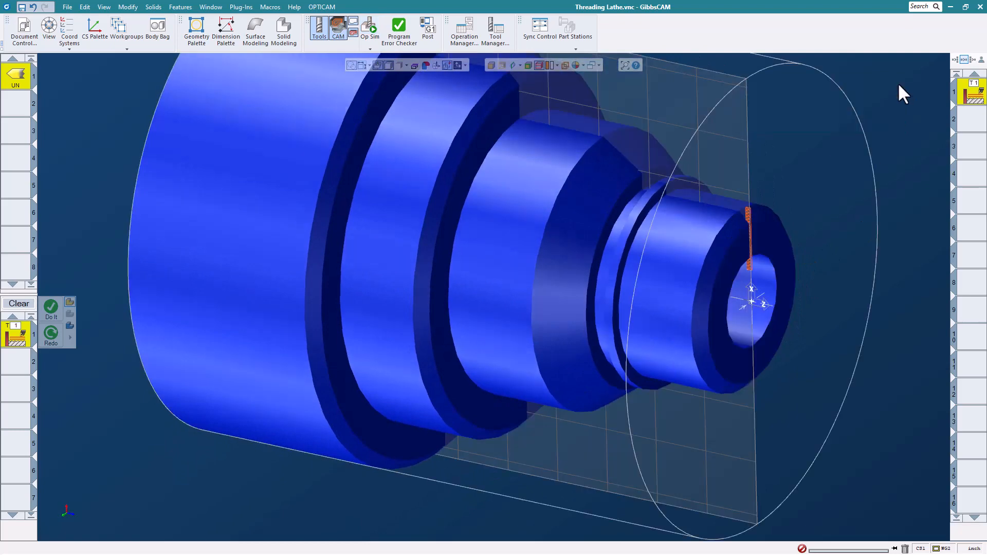
- Move the stepped shaft solid into the Body Bag
double_click(11, 340)
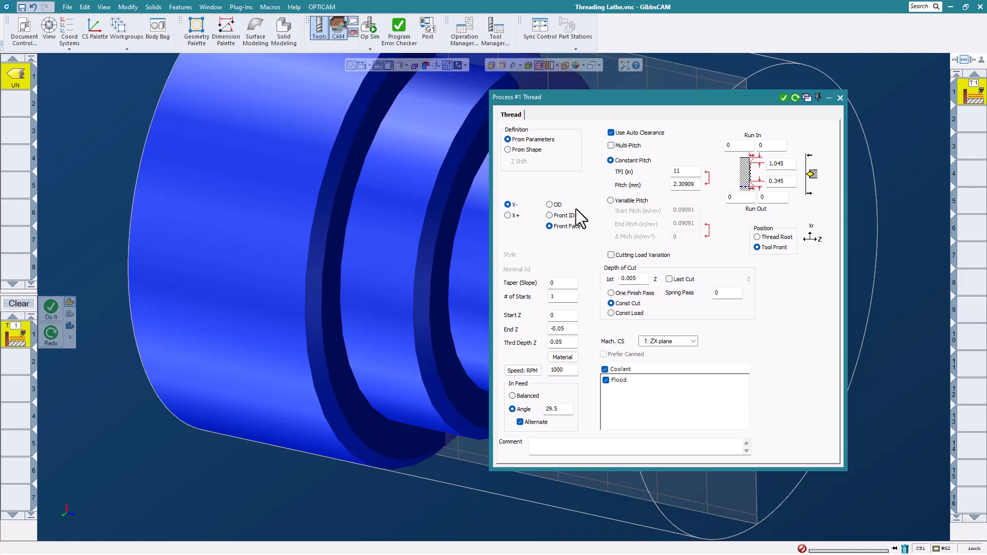
left_click(840, 97)
left_click(525, 182)
right_click(525, 182)
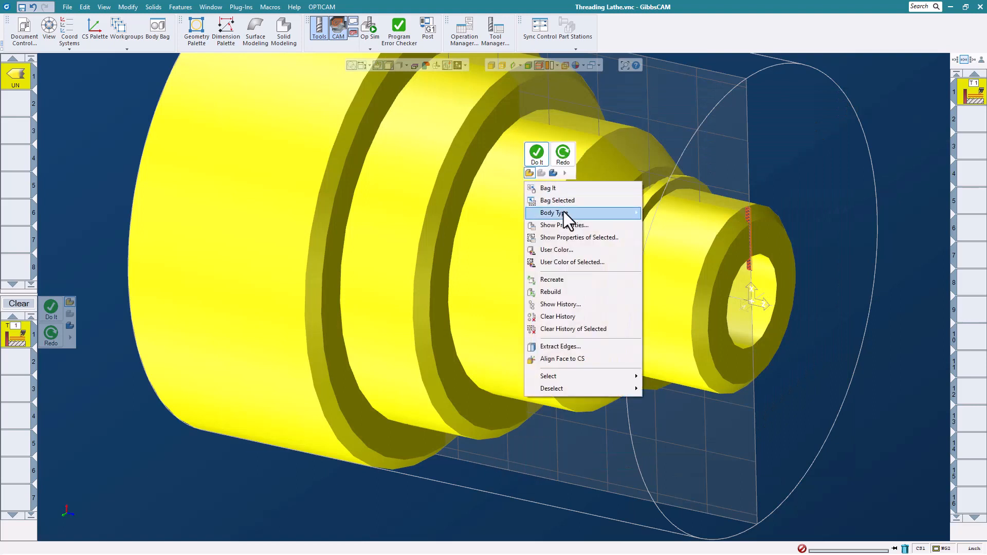
mouse_move(566, 213)
left_click(677, 212)
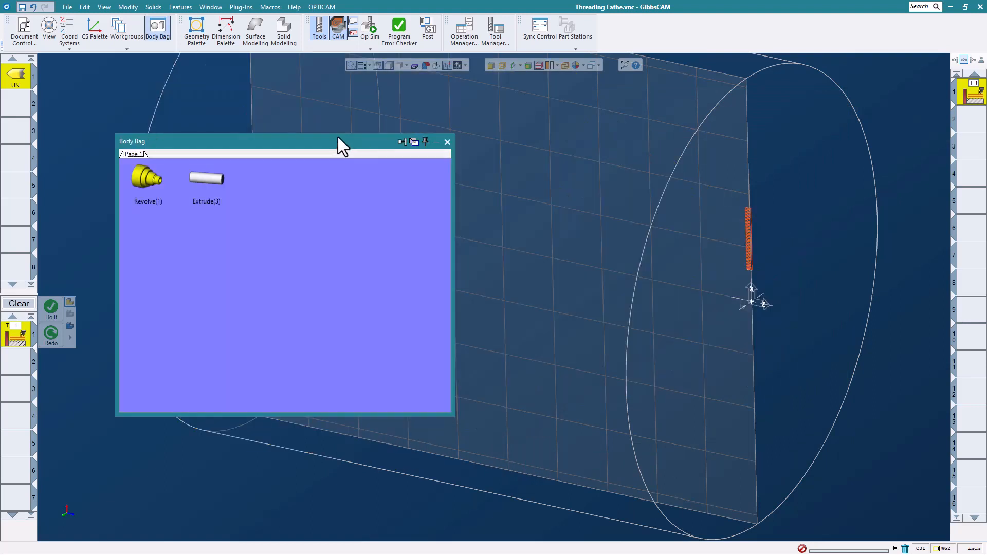
- Restore the Extrude(3) cylinder from the Body Bag and set its body type to Stock
double_click(206, 180)
left_click(448, 142)
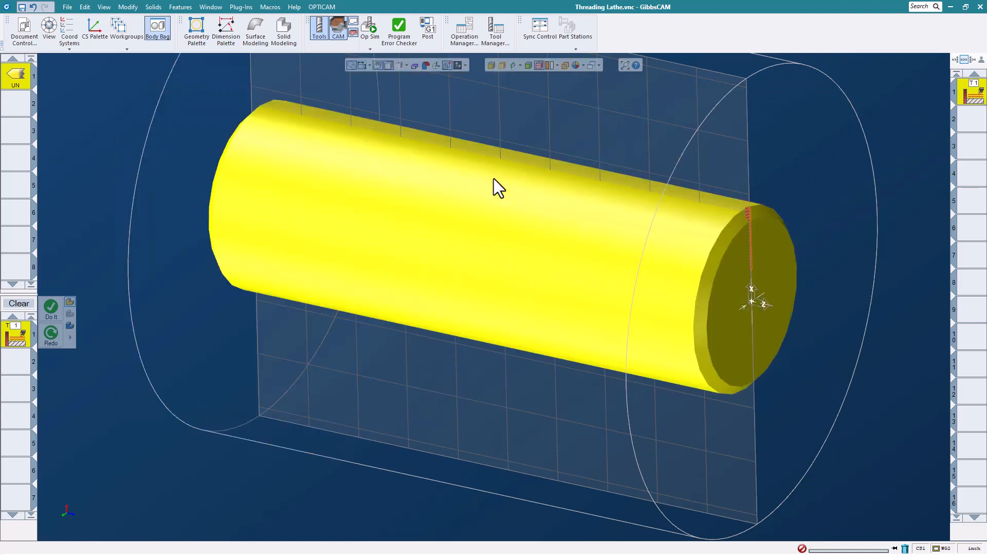
right_click(512, 204)
mouse_move(538, 232)
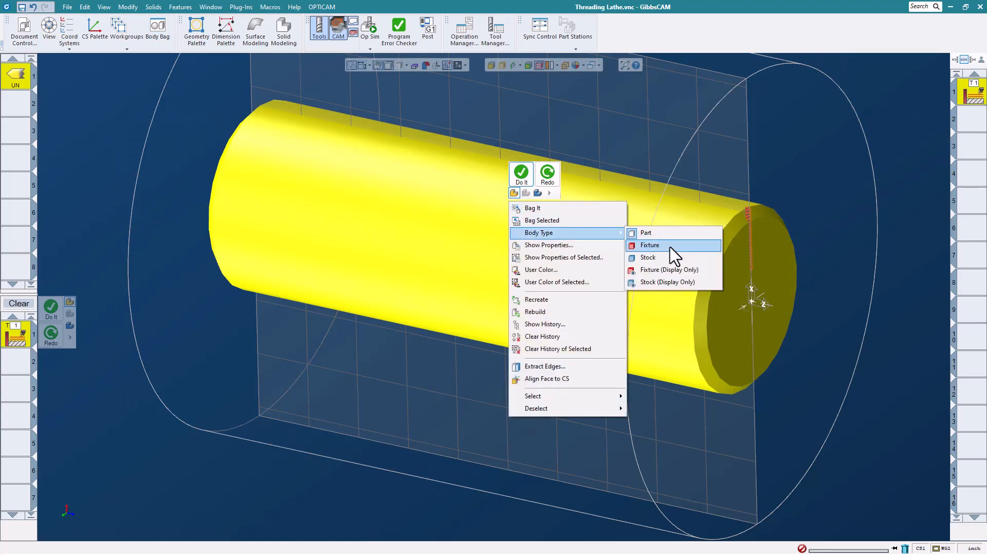
left_click(667, 258)
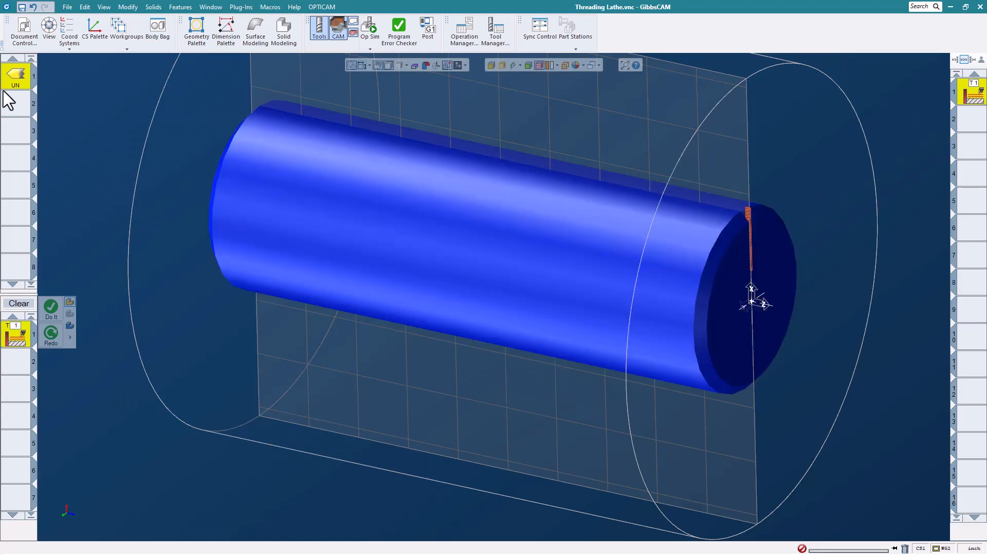
- Change the threading tool 1 insert orientation
double_click(13, 78)
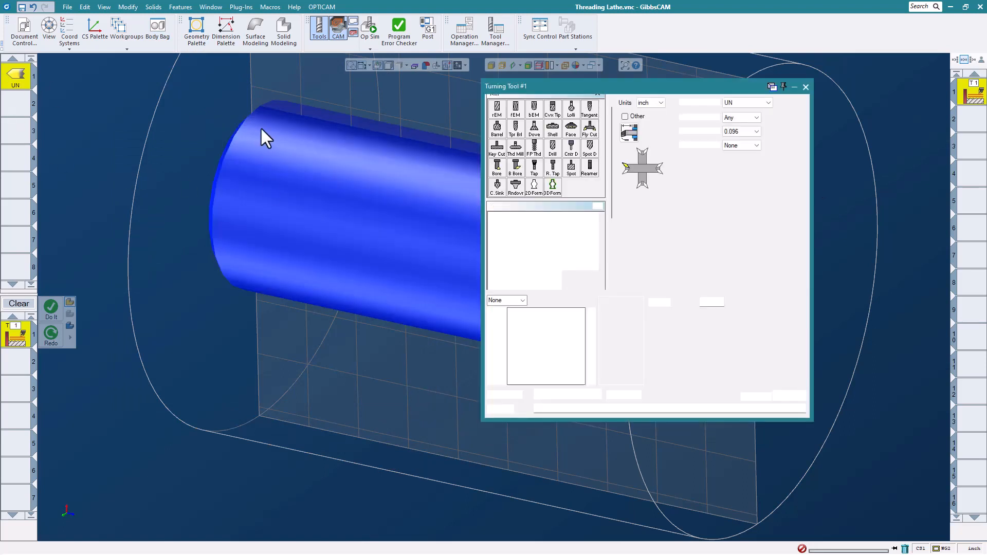
left_click(637, 186)
left_click(806, 87)
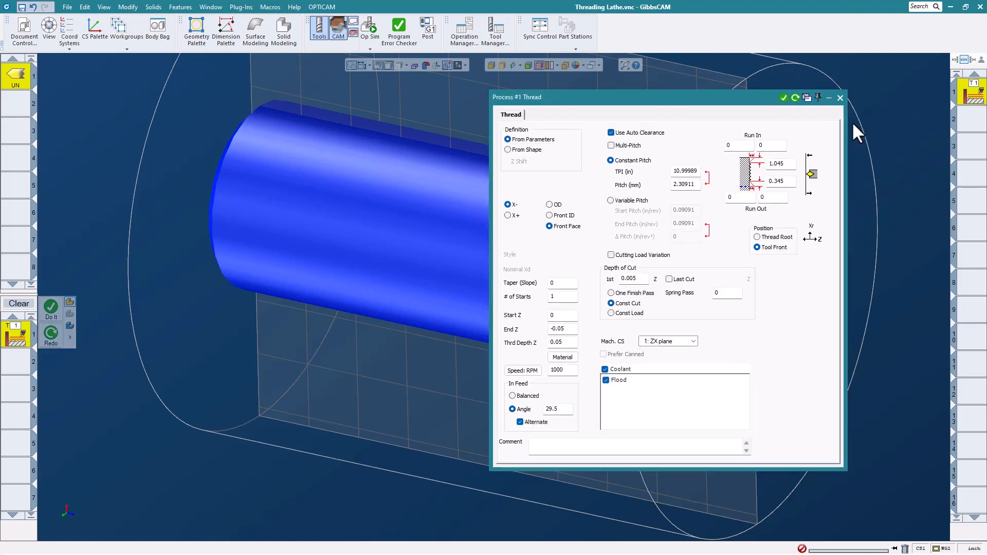
- Make the thread an OD Multi-Pitch thread with Run Out -6 and Run In 0
left_click(557, 205)
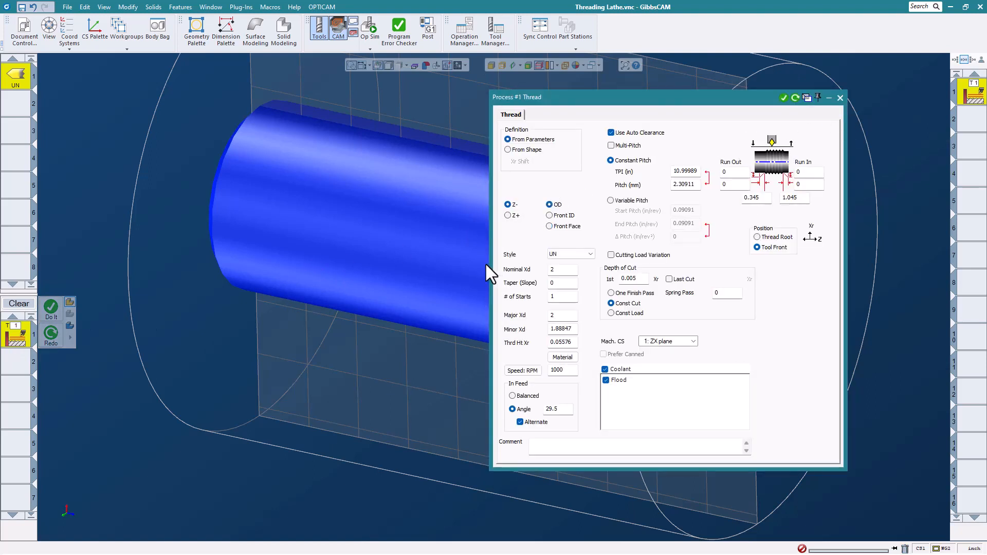
left_click(611, 146)
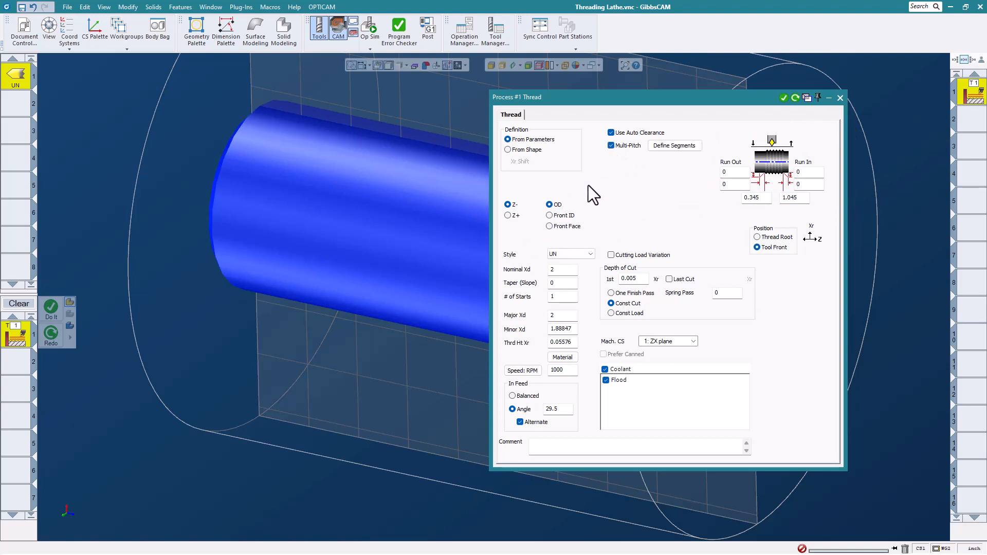
double_click(765, 201)
type("-6")
double_click(804, 199)
type("0")
- Define 2 thread segments and set one segment to 11 TPI
left_click(693, 148)
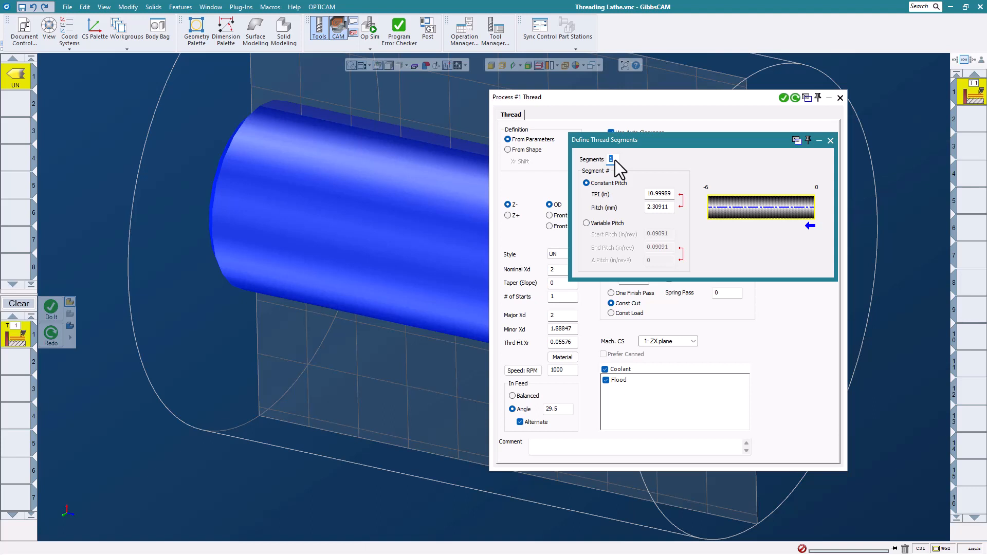
type("2")
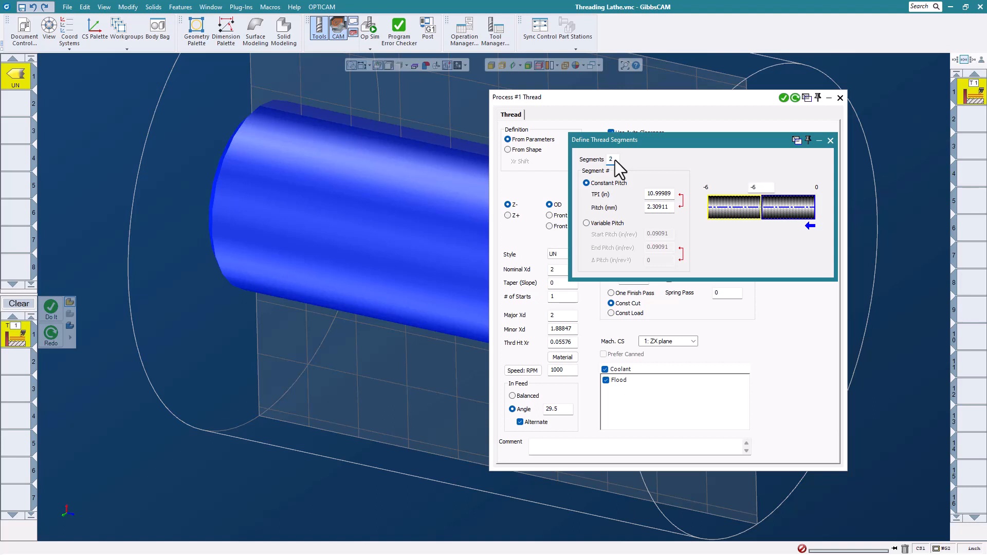
left_click(802, 205)
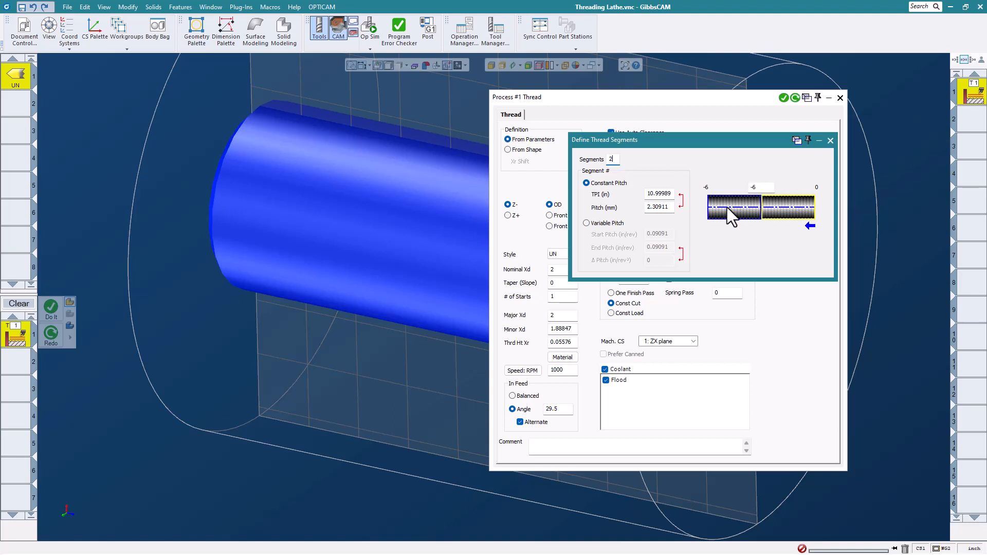
left_click(727, 207)
left_click(784, 211)
left_click(764, 188)
left_click(664, 195)
type("11")
- Give the left segment variable pitch from .05 to .2 and confirm the thread settings
left_click(732, 210)
left_click(595, 224)
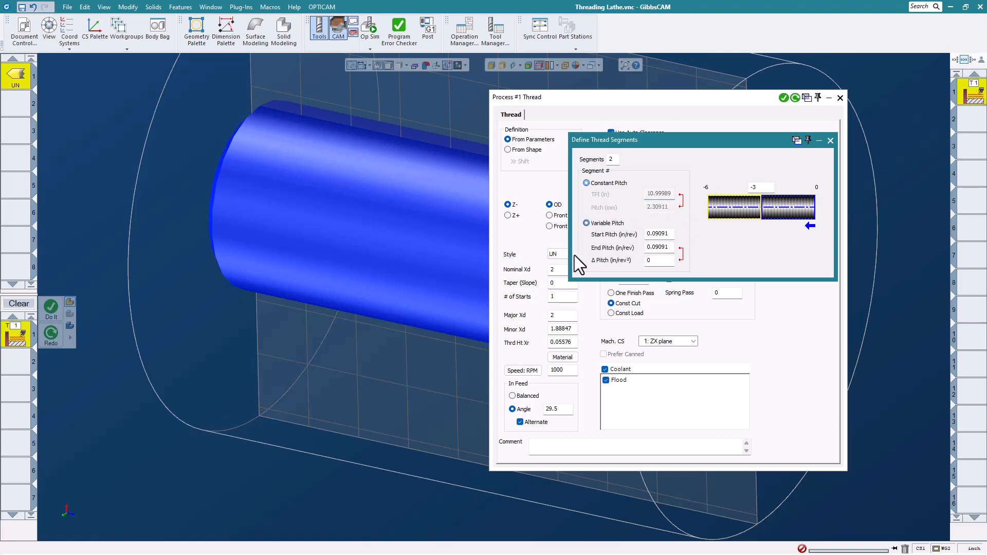
left_click(668, 234)
double_click(669, 235)
type(".05")
double_click(669, 248)
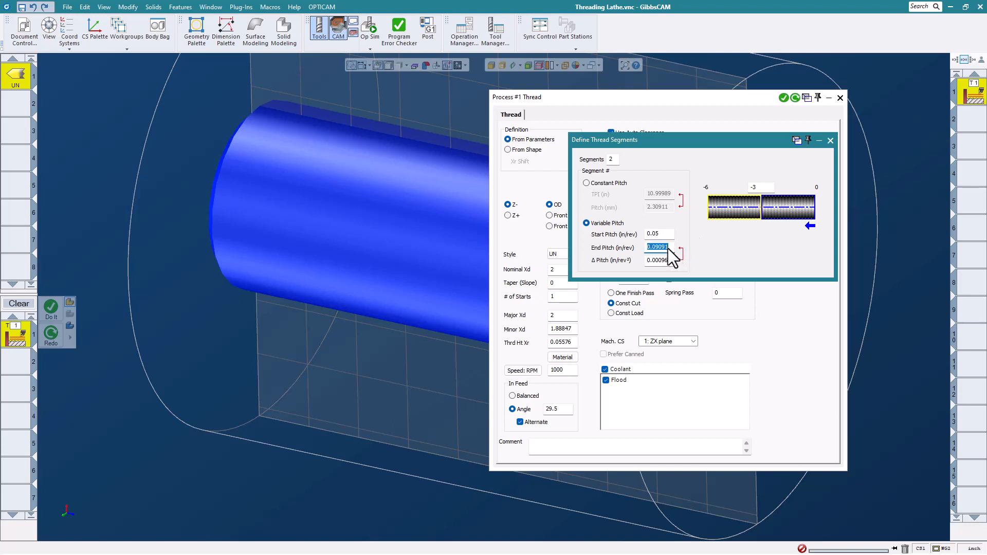
type(".2")
left_click(831, 141)
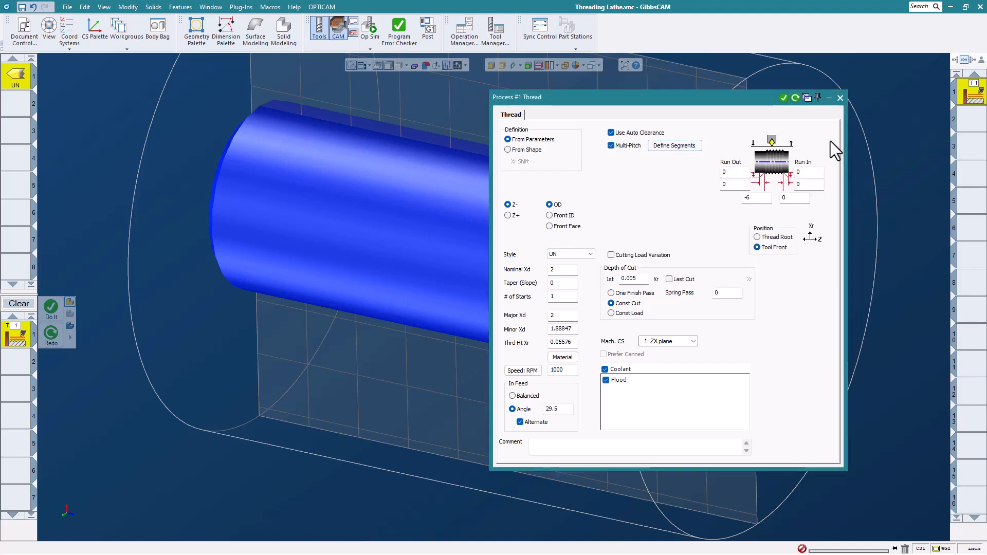
left_click(840, 98)
scroll(596, 179, "down", 2)
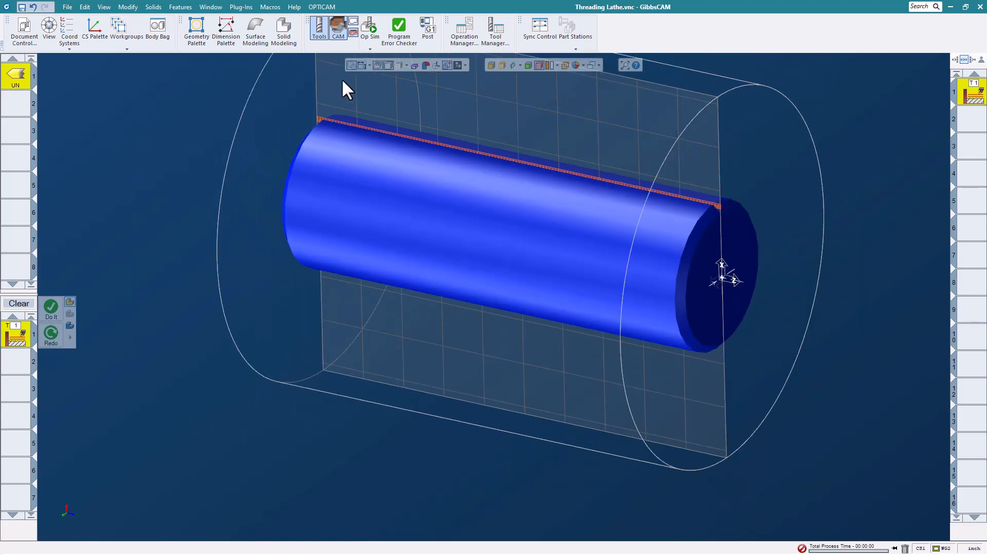
left_click(371, 34)
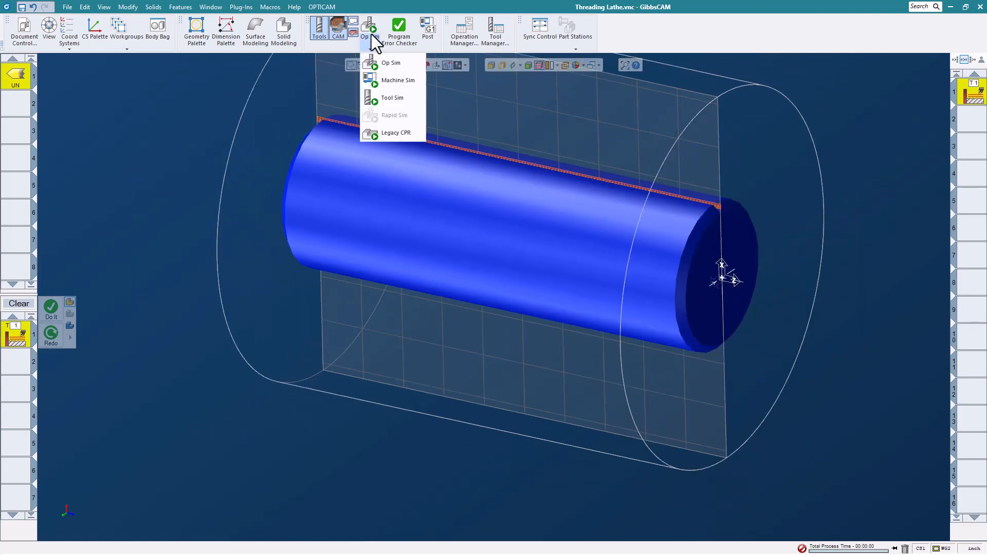
left_click(377, 64)
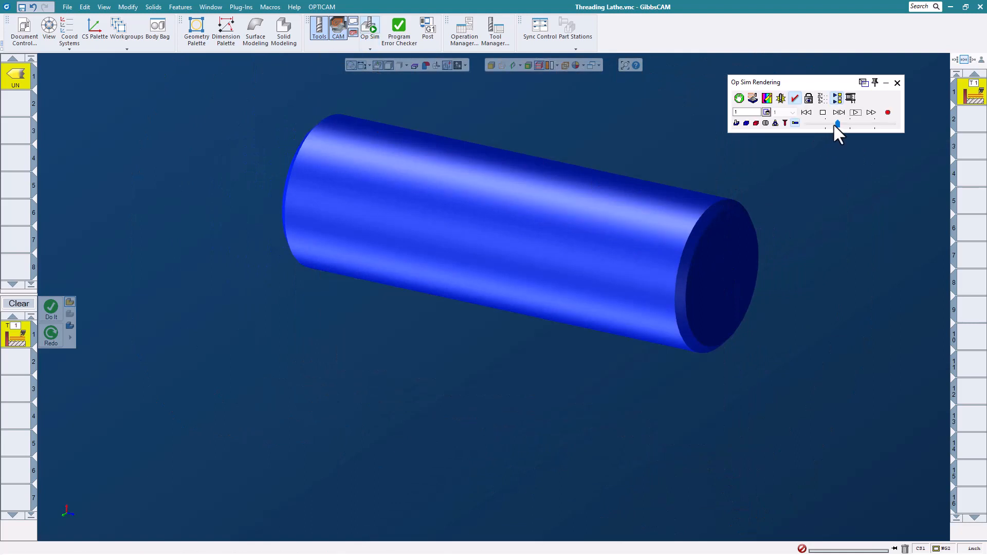
left_click_drag(835, 125, 823, 124)
left_click(856, 113)
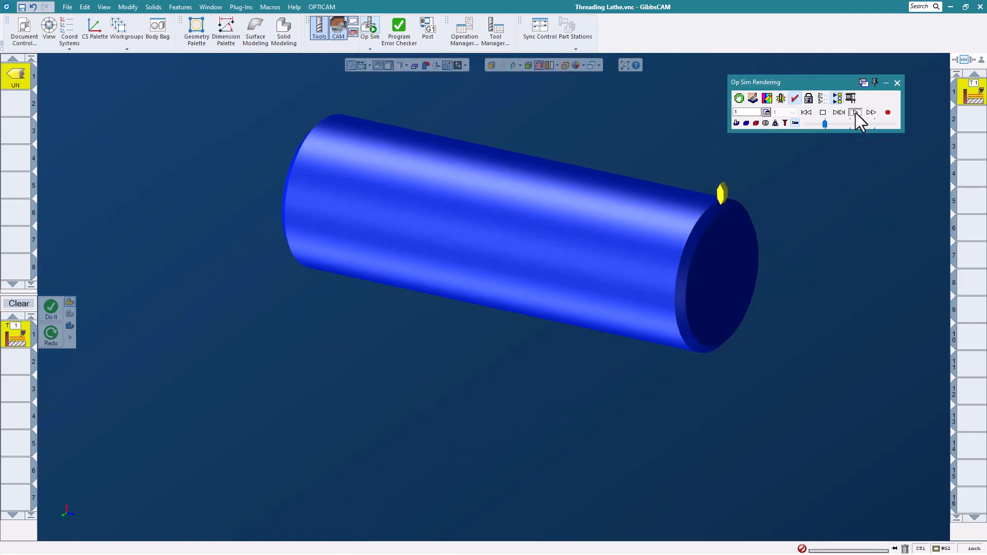
left_click_drag(825, 124, 836, 124)
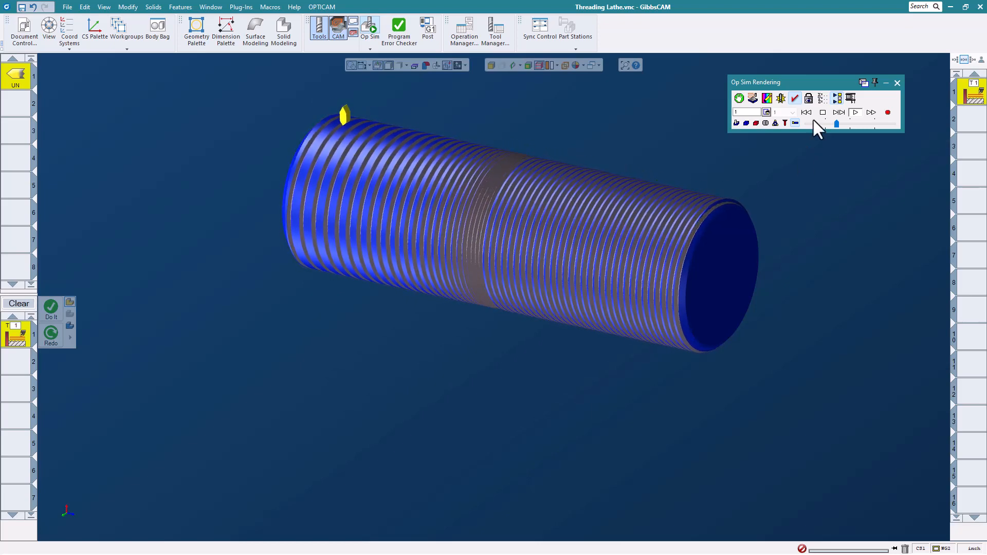
left_click(898, 82)
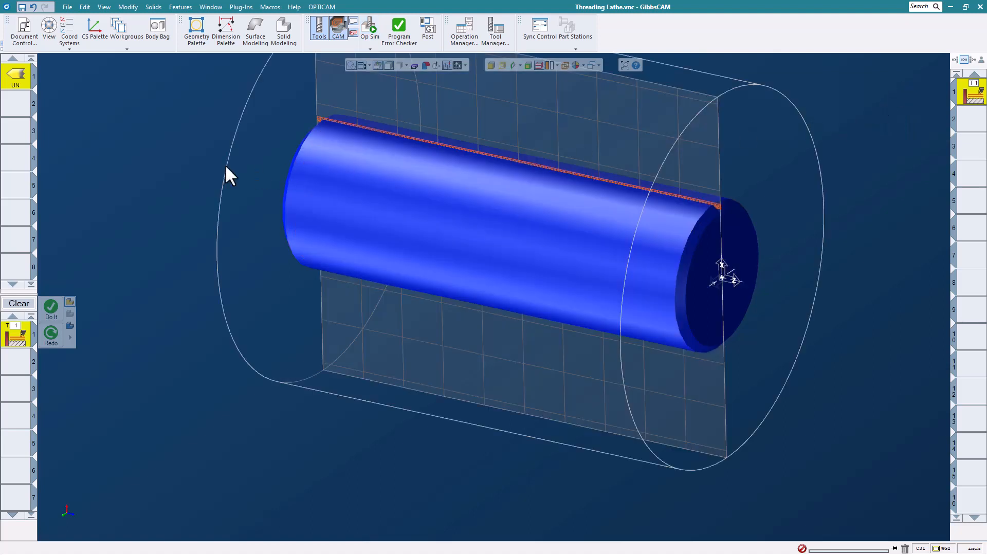
- Close the Threading Lathe part without saving changes
left_click(68, 12)
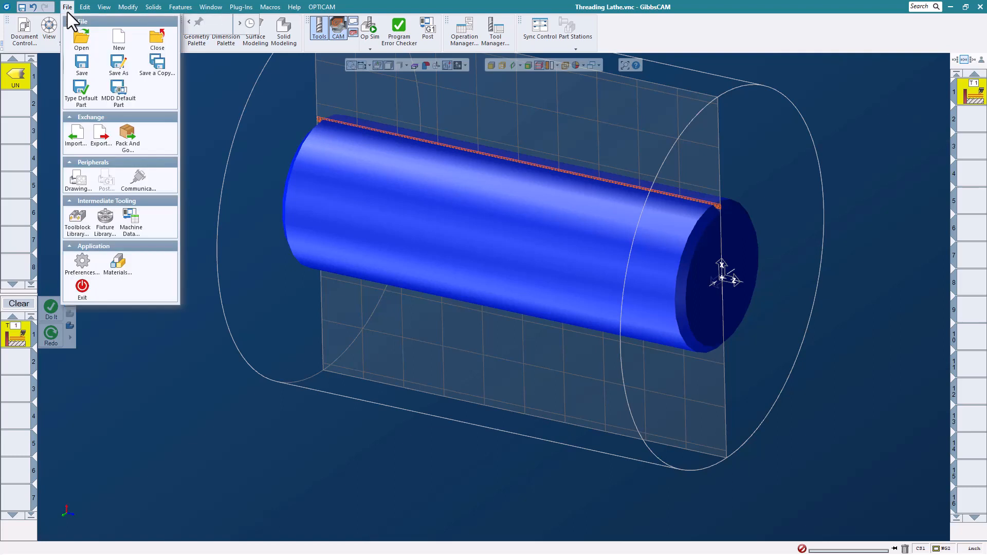
left_click(157, 42)
left_click(494, 301)
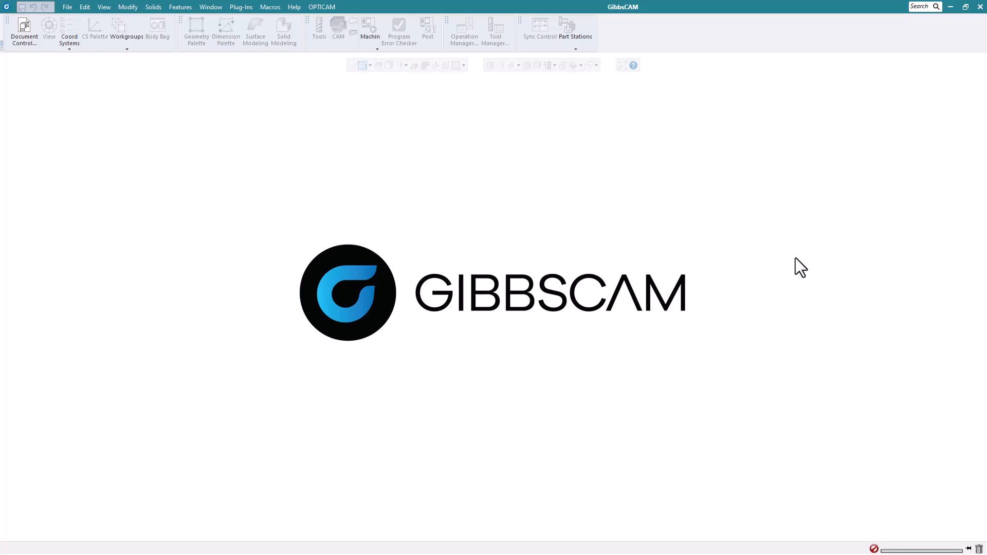
- Open the part file CorePin - Same Tool Drill-Turn.vnc
left_click(67, 7)
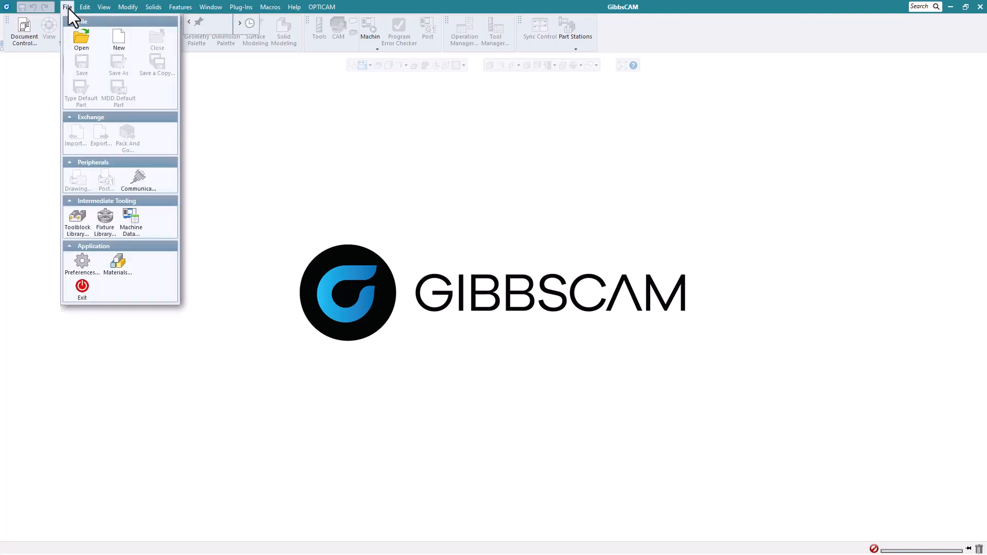
left_click(82, 37)
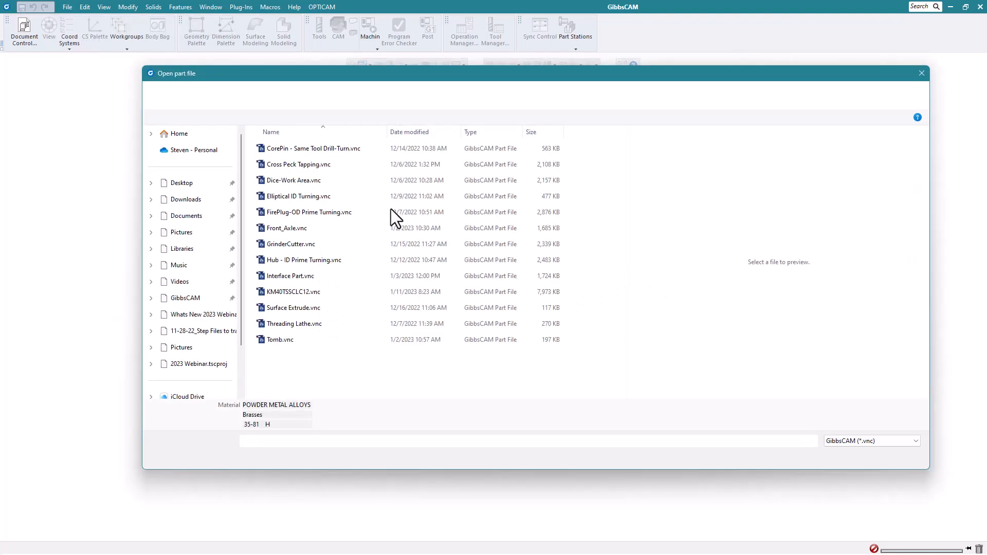
left_click(335, 151)
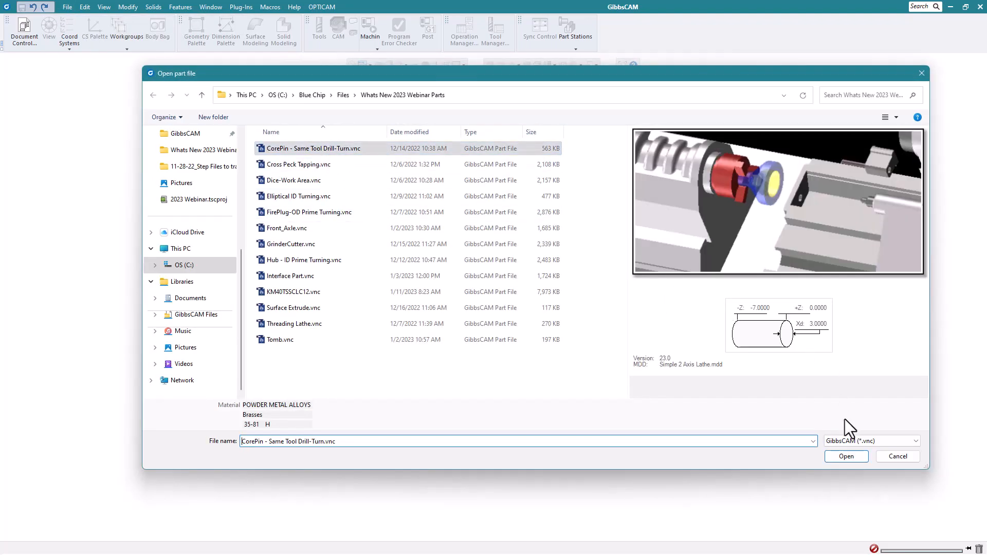
left_click(848, 456)
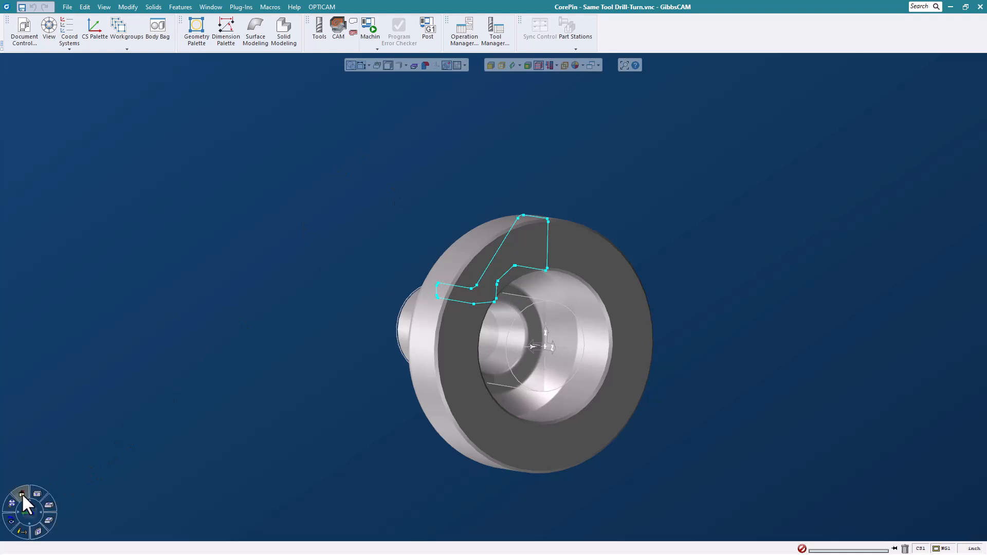
- Switch to side view and define tool 1 as an MFID drill in a Shrink Fit holder
left_click(22, 494)
left_click(320, 35)
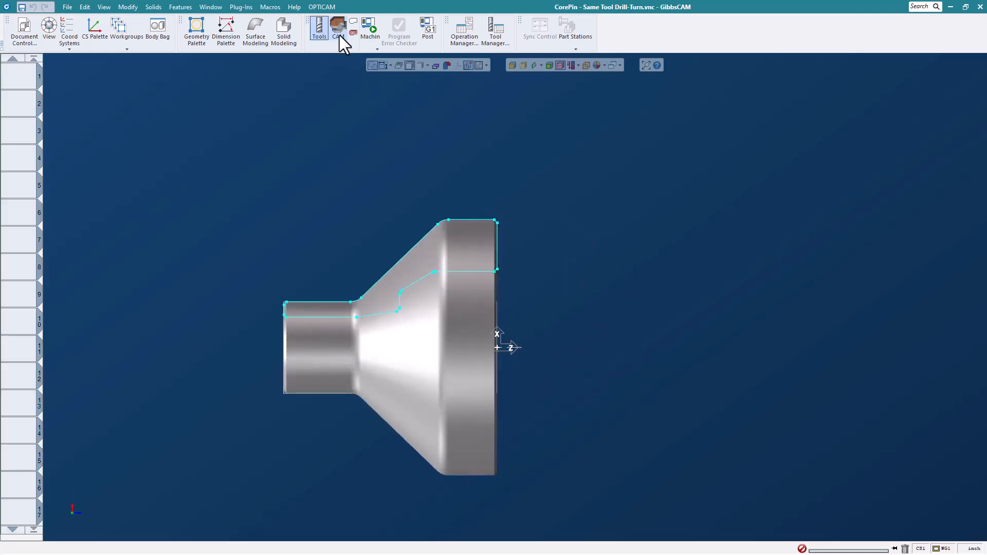
left_click(338, 32)
double_click(24, 78)
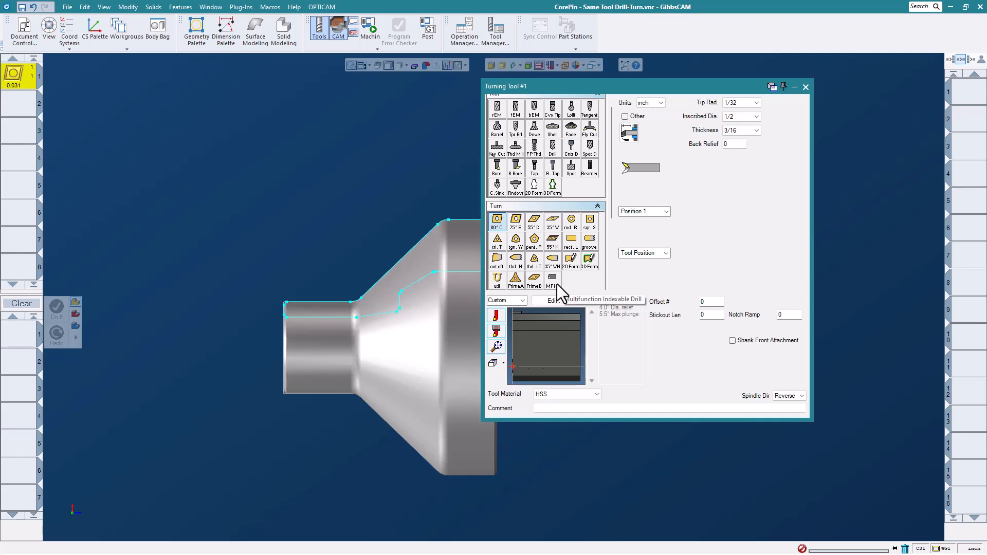
left_click(552, 280)
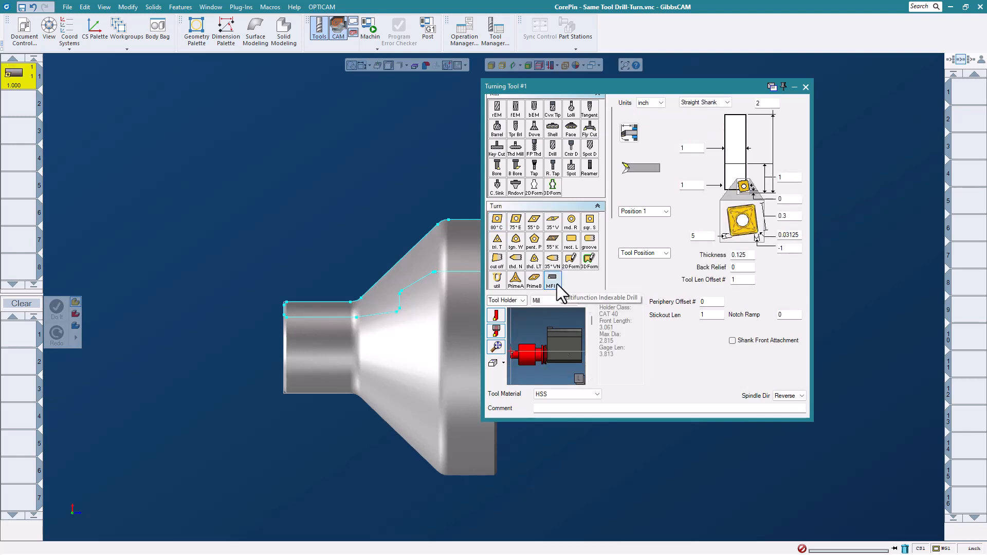
left_click(566, 301)
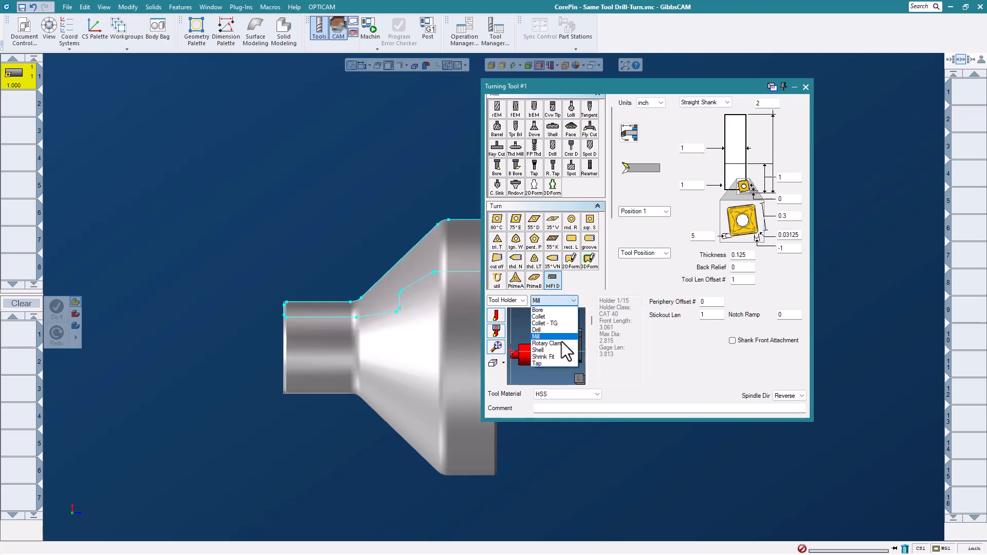
left_click(563, 357)
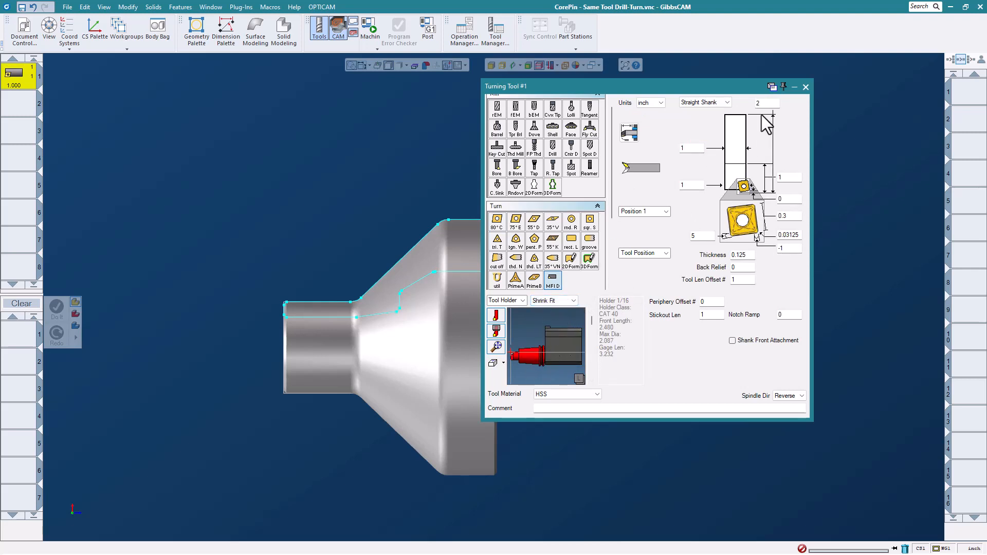
- Set the lower holder dimension to .125 and insert size .625, showing tool blocks in preview
double_click(767, 106)
left_click(698, 187)
type(".125")
left_click(792, 216)
type(".")
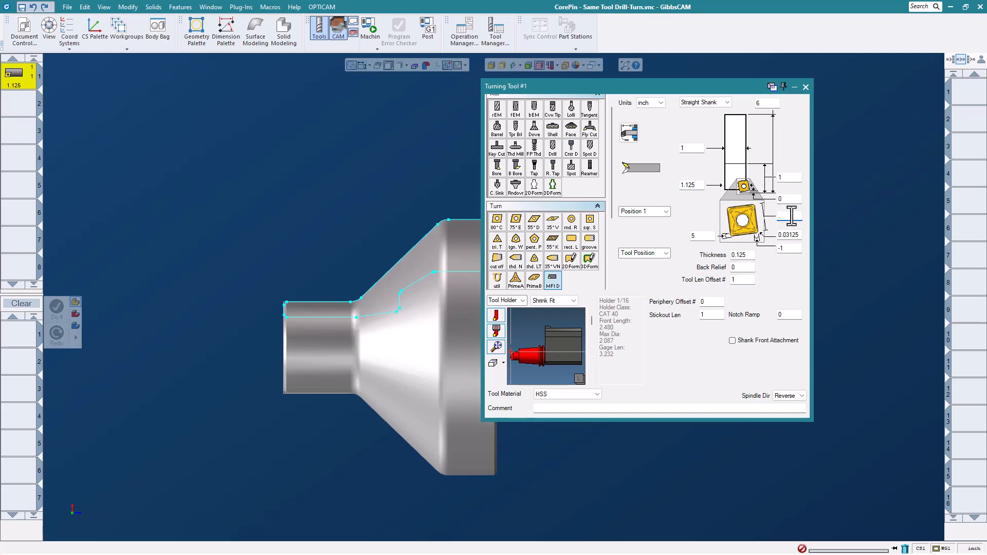
type("625")
left_click(707, 237)
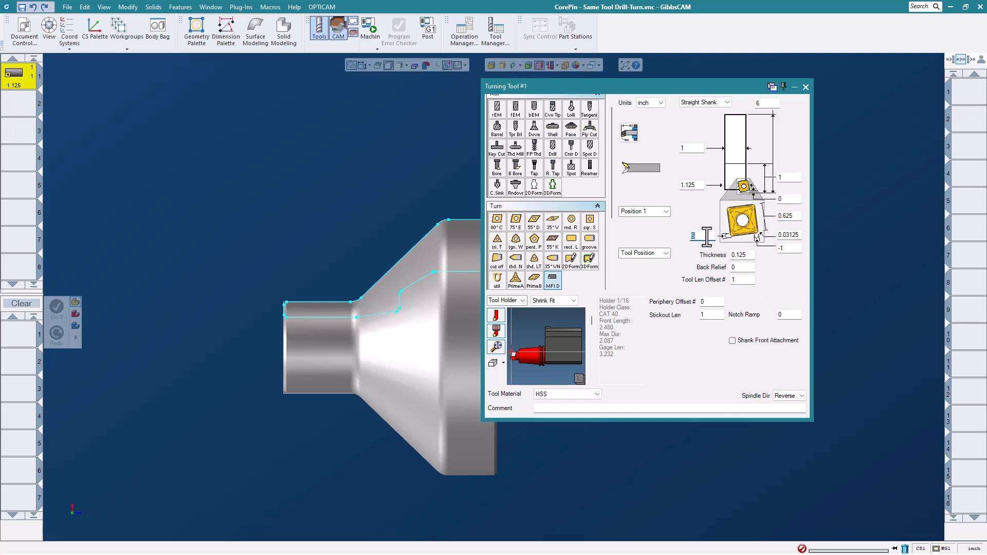
left_click(500, 316)
left_click(497, 346)
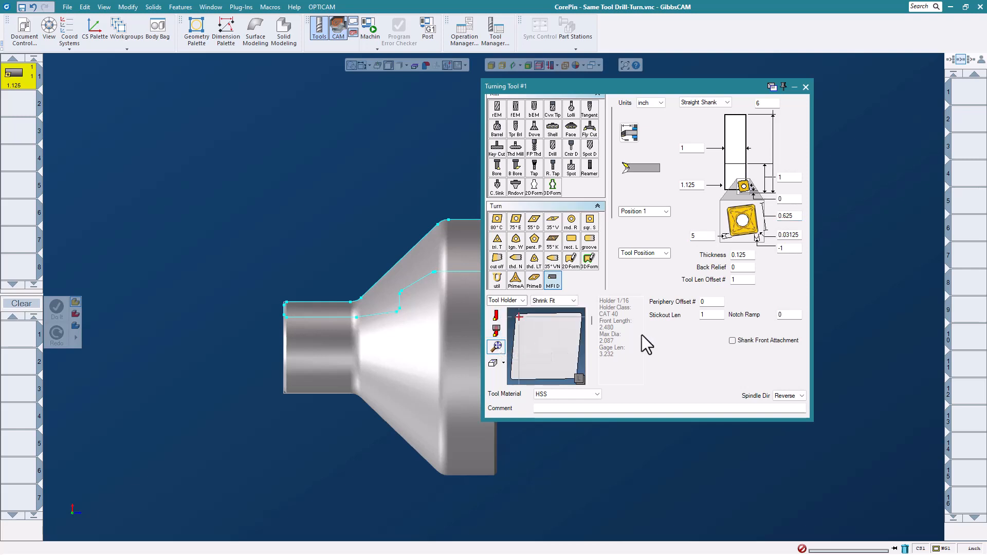
- Set the offsets to -5 and 5, preview the holder in its block, and start a tool 1 process
left_click(704, 238)
key("BackSpace")
type("-5")
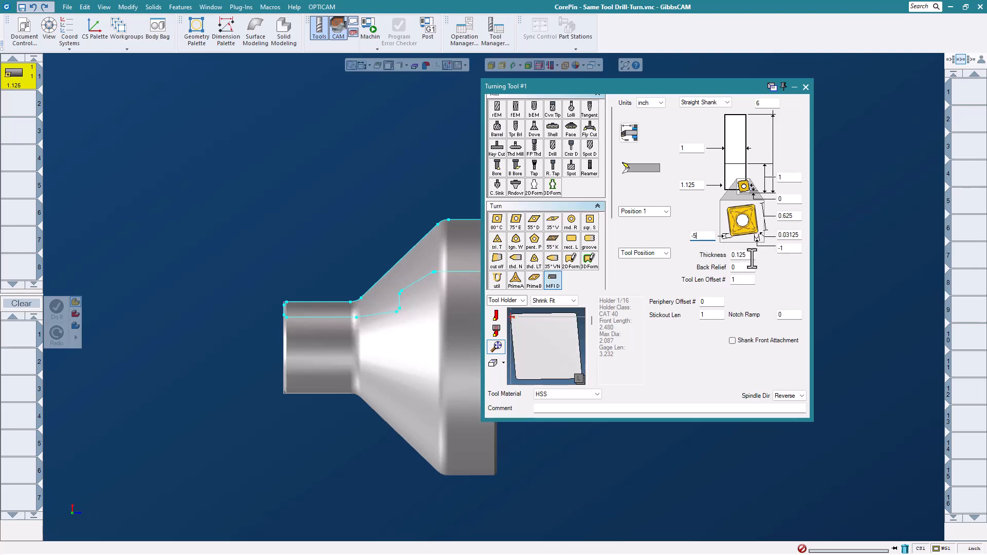
left_click(787, 251)
type("5")
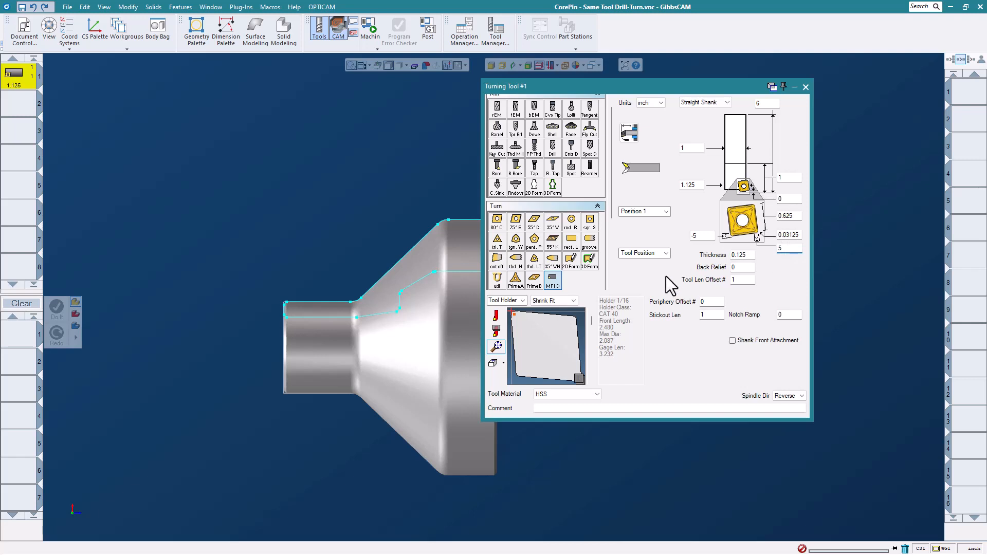
left_click(496, 317)
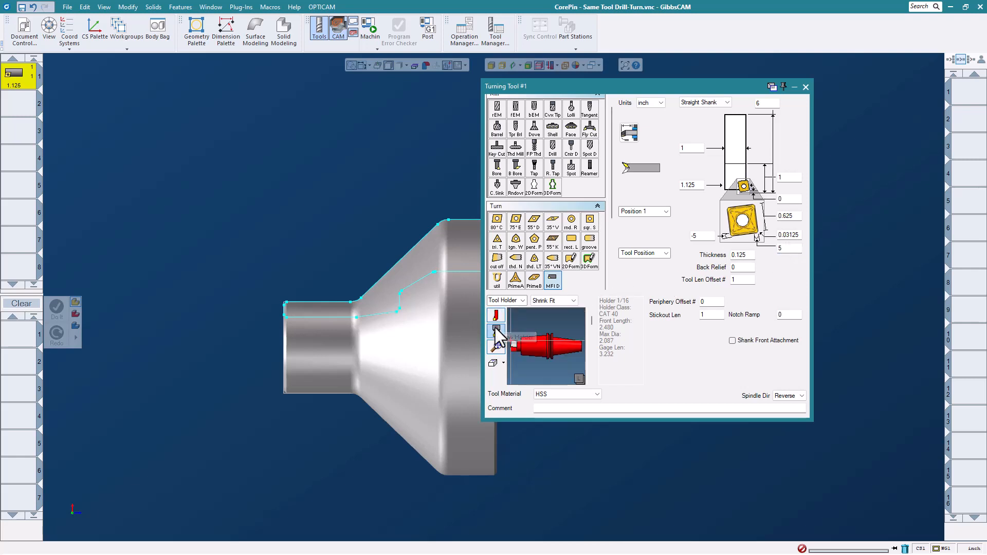
left_click(496, 331)
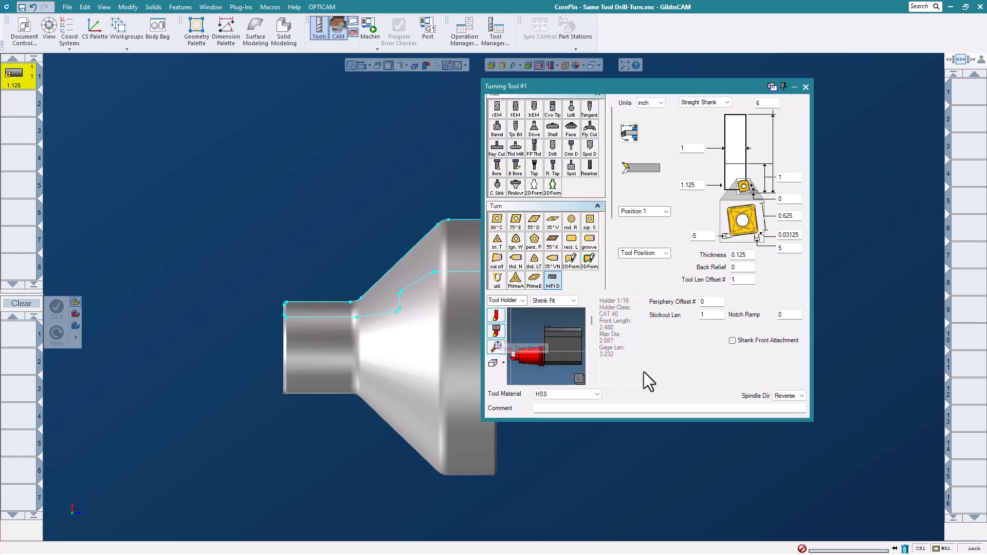
double_click(720, 314)
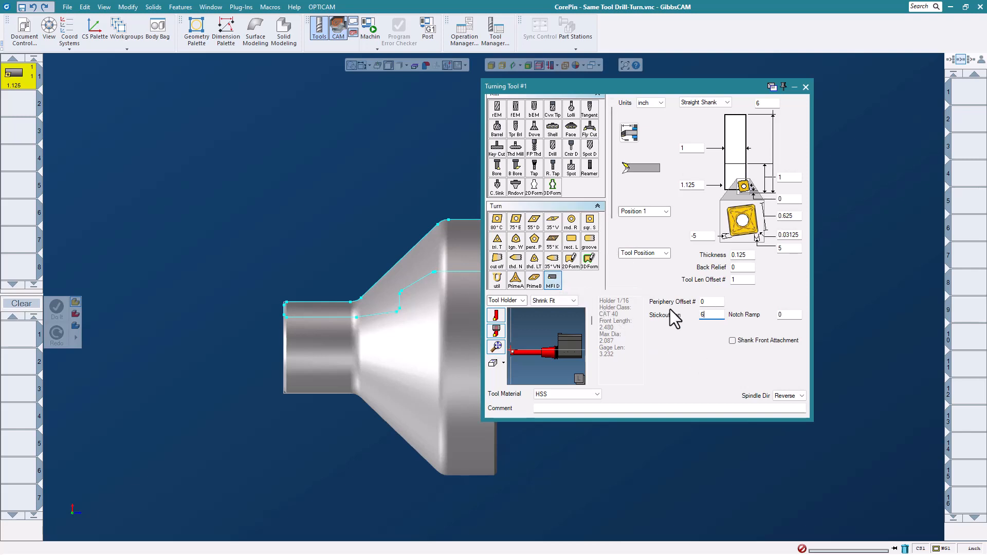
left_click(805, 87)
left_click_drag(15, 79, 26, 334)
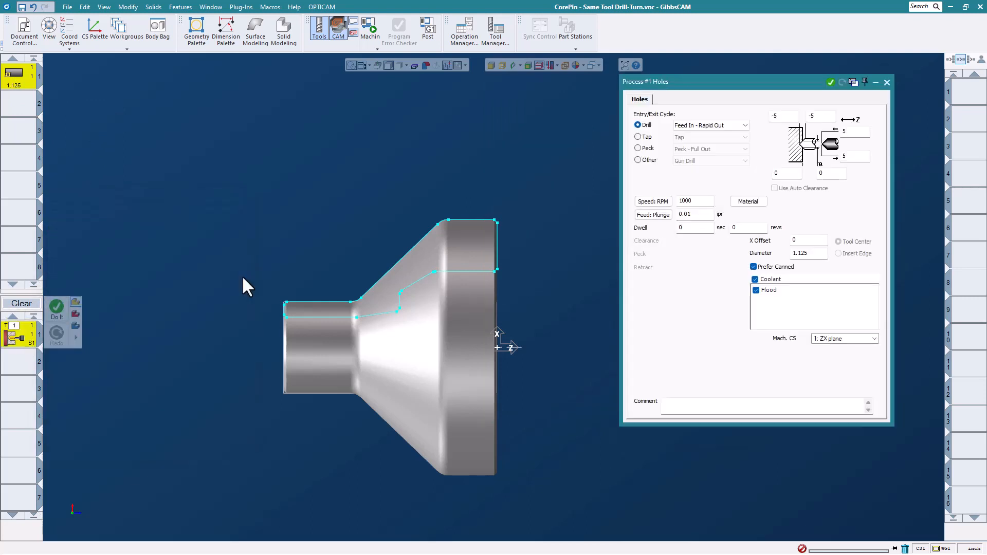
- Set the Holes process X Offset to .1 and generate its toolpath
left_click_drag(796, 79, 758, 80)
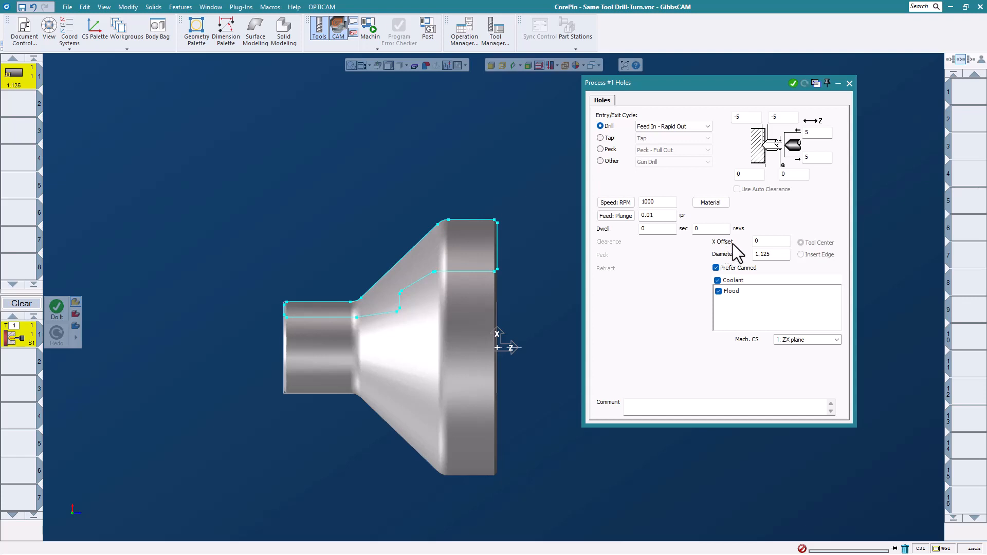
double_click(763, 245)
type(".1")
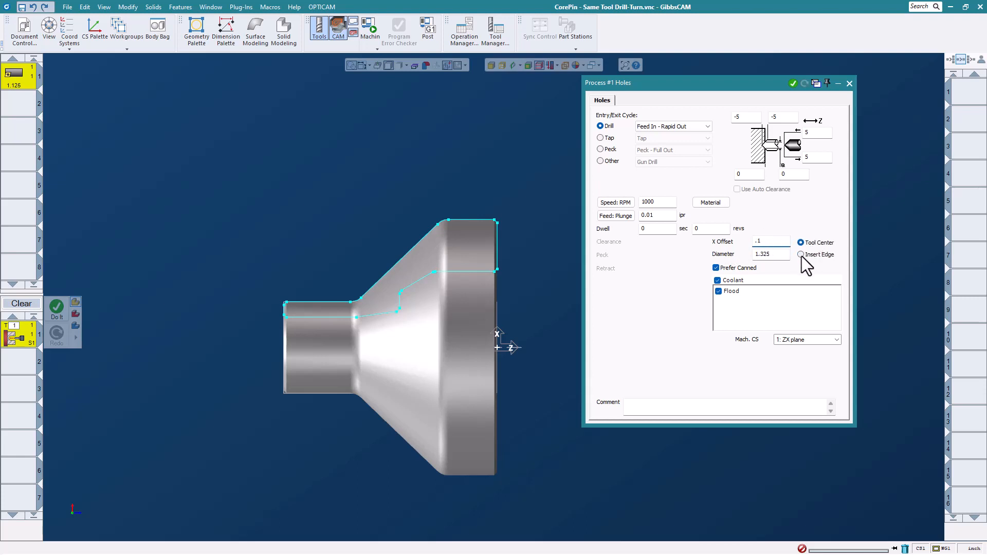
scroll(452, 369, "up", 2)
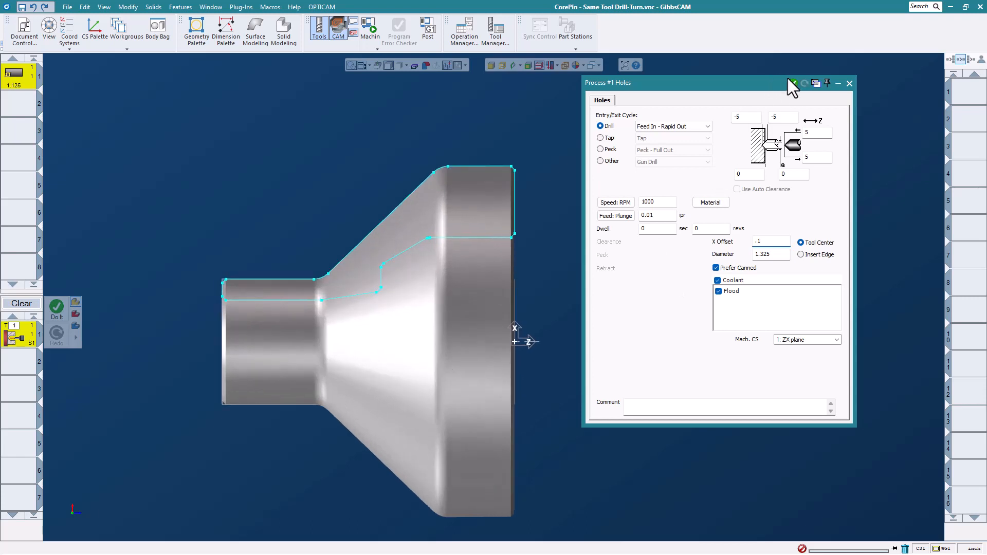
left_click(793, 84)
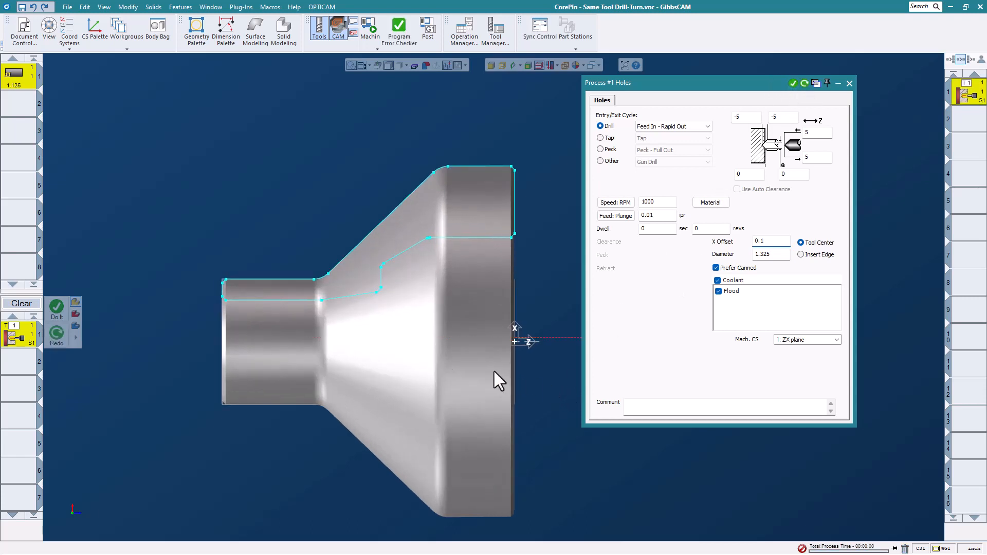
- Change the X Offset back to 0, regenerate the toolpath, and close the Holes settings
scroll(526, 360, "up", 2)
scroll(529, 318, "up", 2)
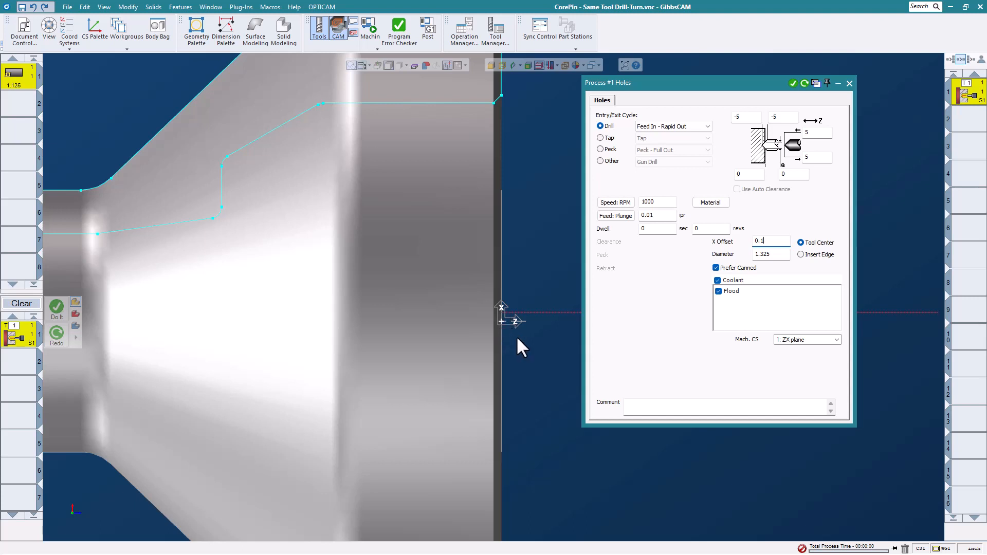
double_click(770, 241)
type("0")
left_click(805, 84)
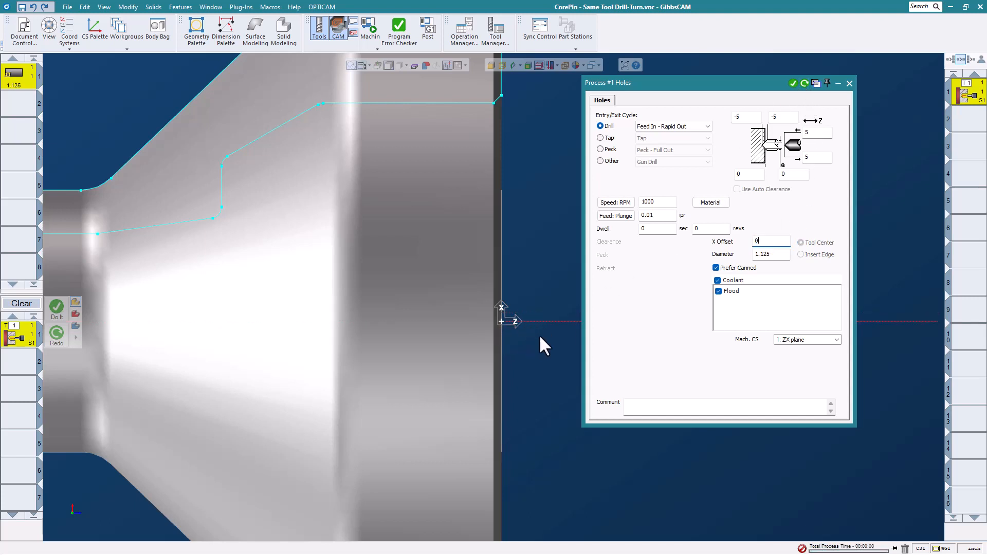
scroll(535, 331, "down", 3)
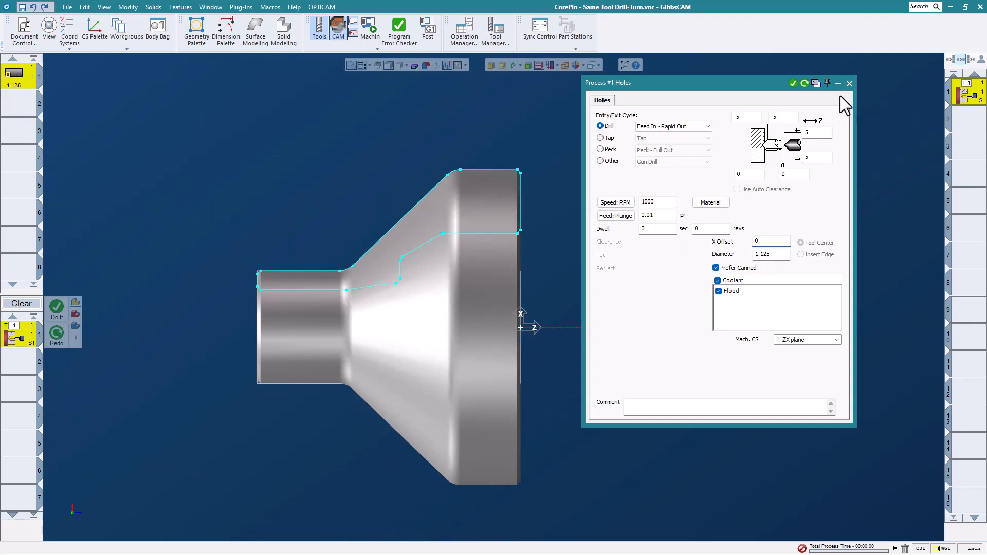
left_click(849, 82)
- Change the process type to Rough and close its settings
right_click(13, 335)
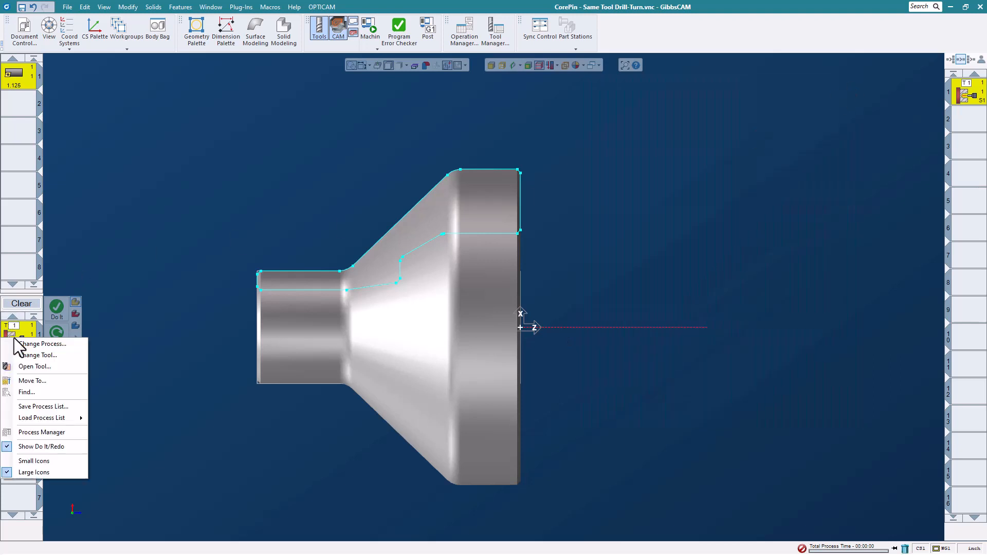
left_click(43, 348)
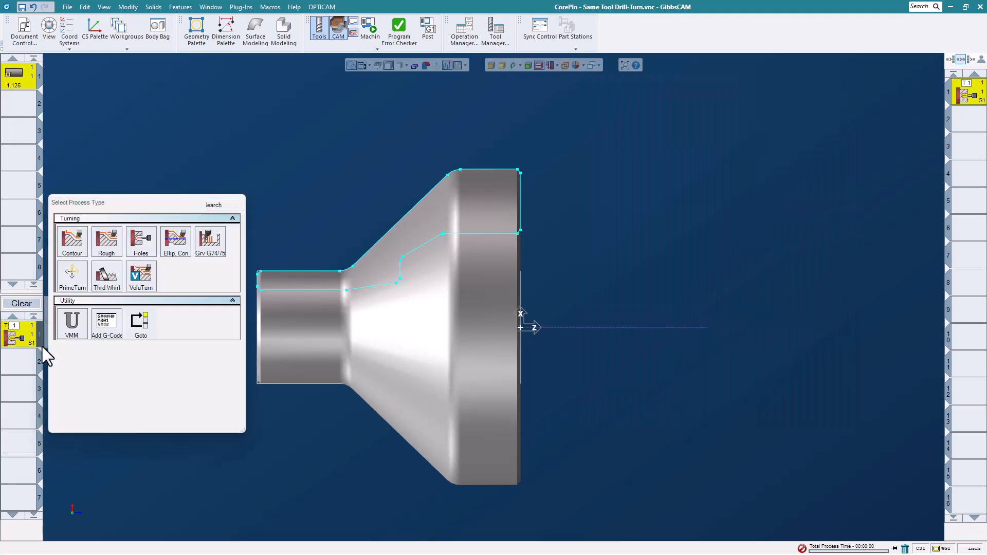
left_click(108, 239)
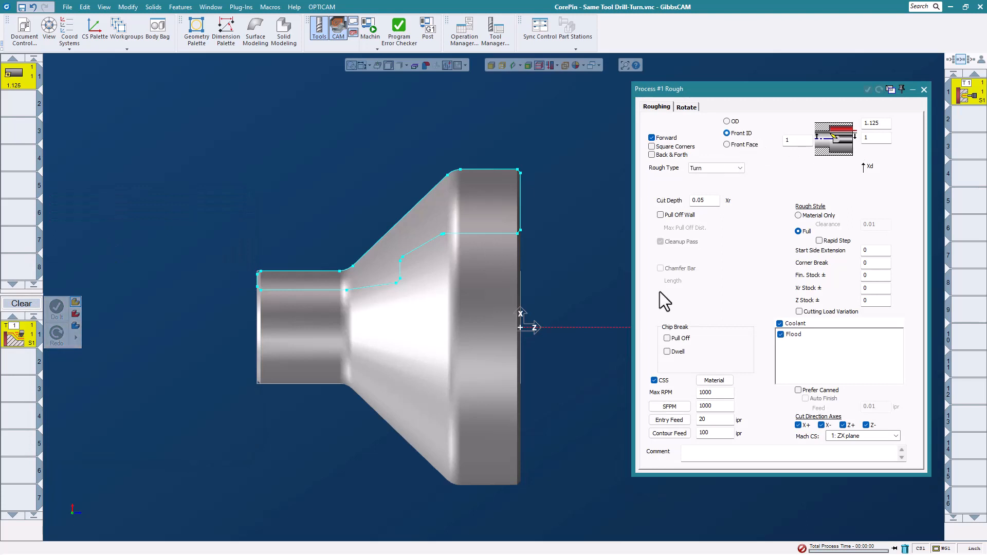
left_click(924, 90)
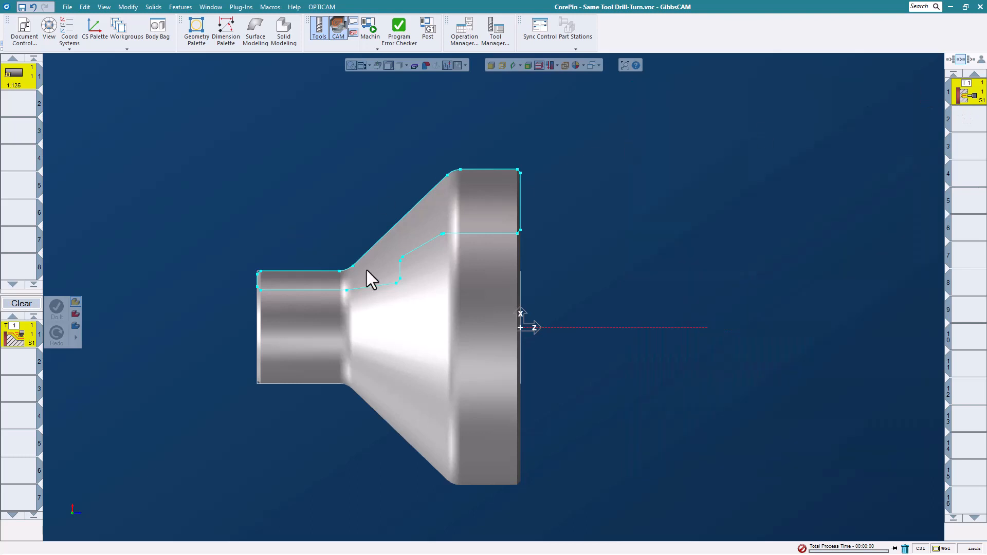
- Chain the inner stepped contour between start and end points and generate the roughing toolpath
scroll(366, 270, "up", 3)
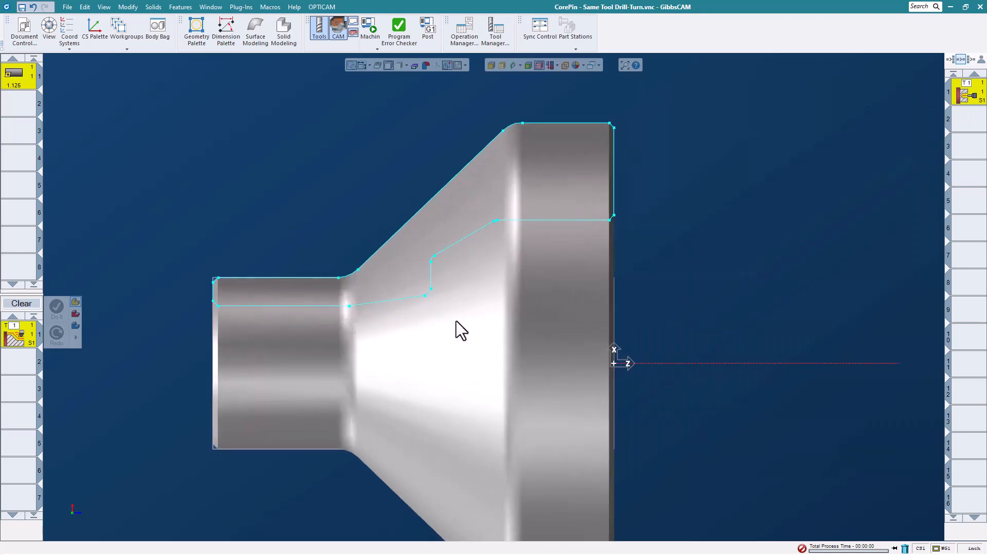
left_click(612, 218)
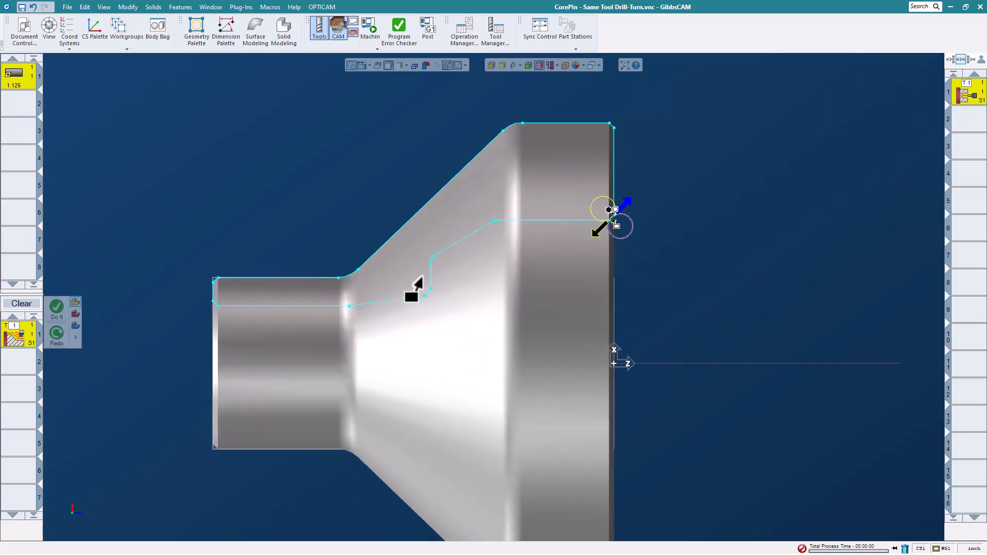
left_click(327, 306)
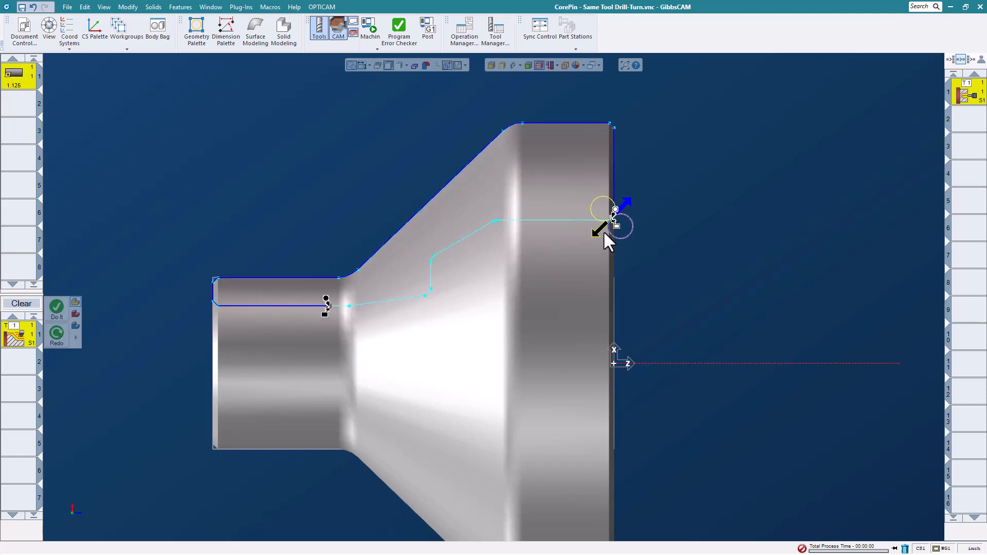
left_click(595, 232)
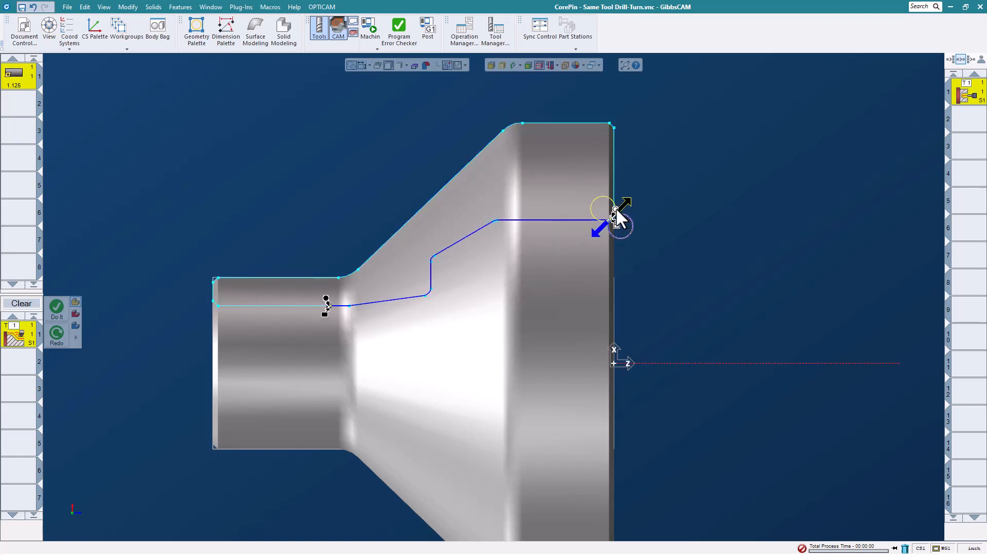
right_click(673, 194)
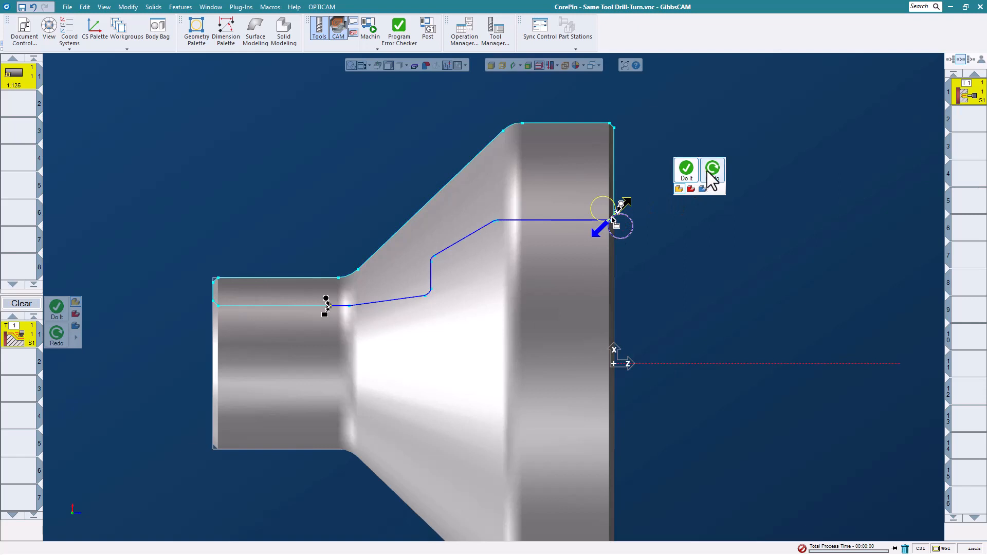
left_click(687, 173)
mouse_move(692, 240)
middle_mouse_down()
mouse_move(741, 302)
mouse_move(536, 353)
mouse_move(511, 374)
middle_mouse_up()
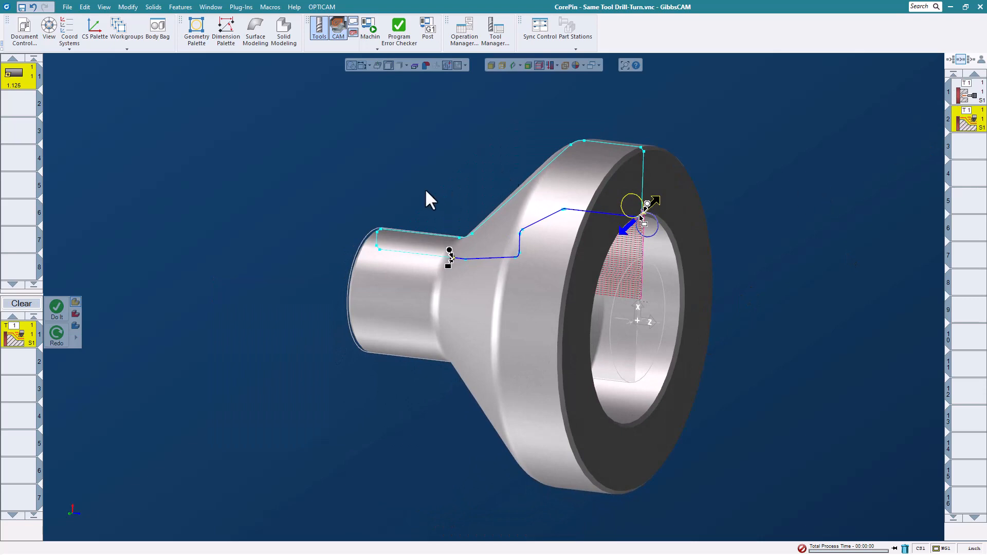
left_click(378, 41)
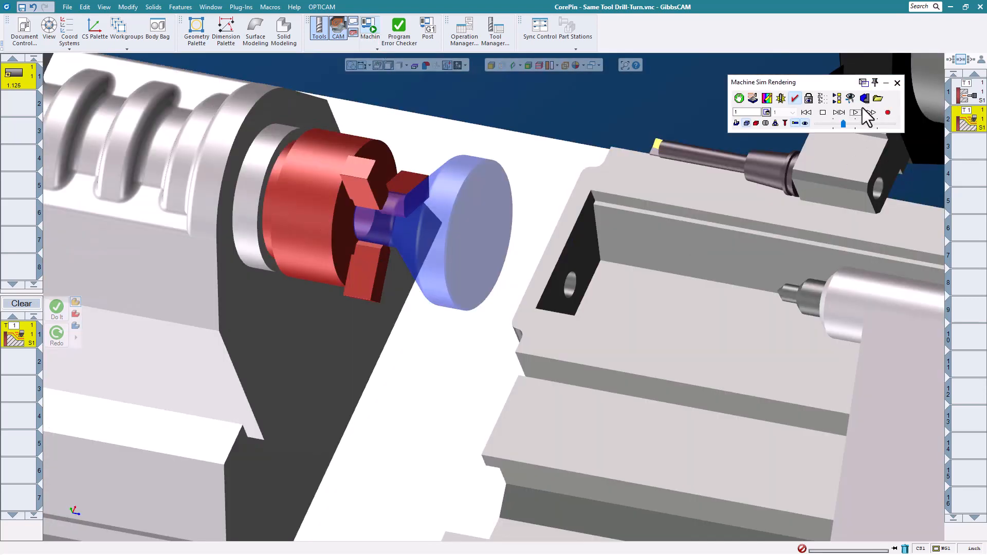
left_click(856, 113)
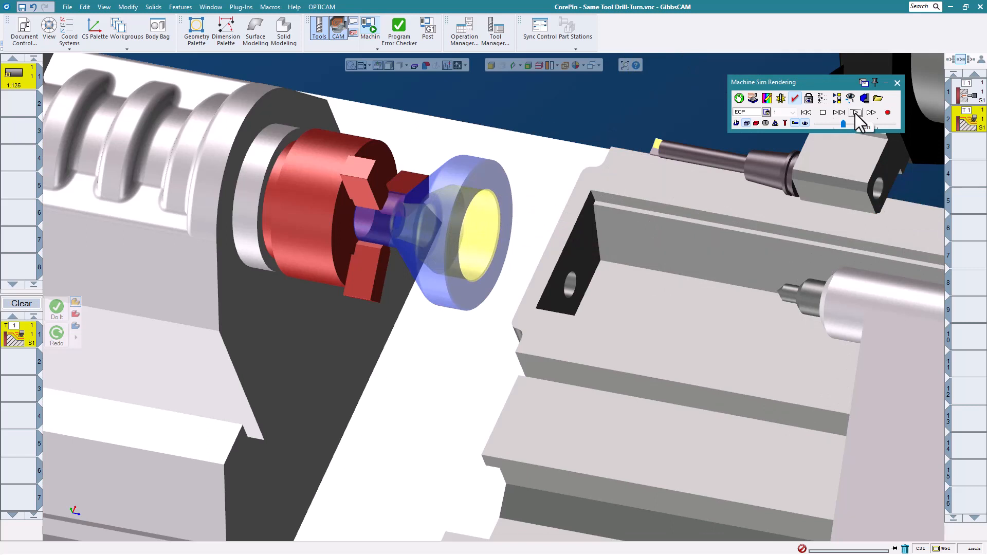
left_click(897, 82)
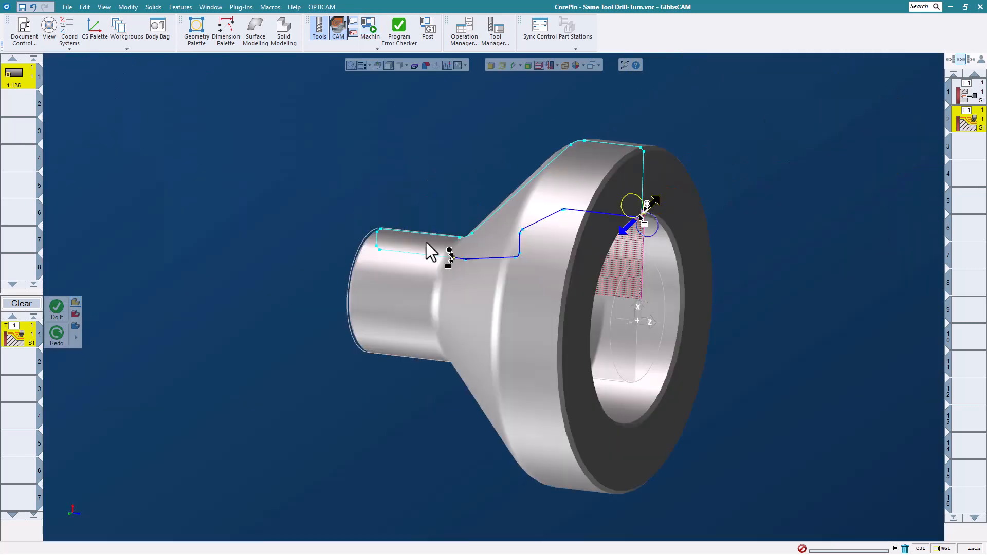
- Close the CorePin part without saving changes
left_click(67, 7)
left_click(151, 41)
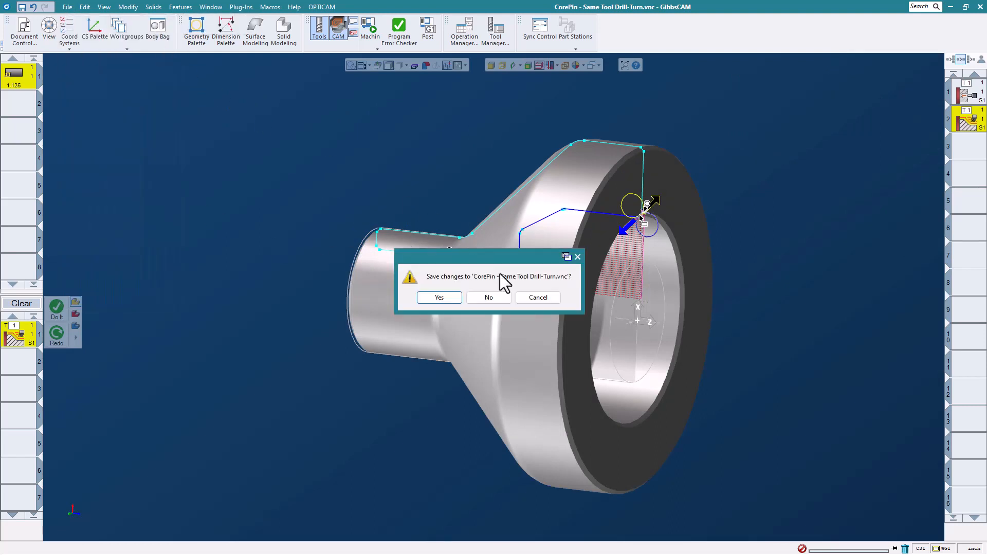
left_click(498, 300)
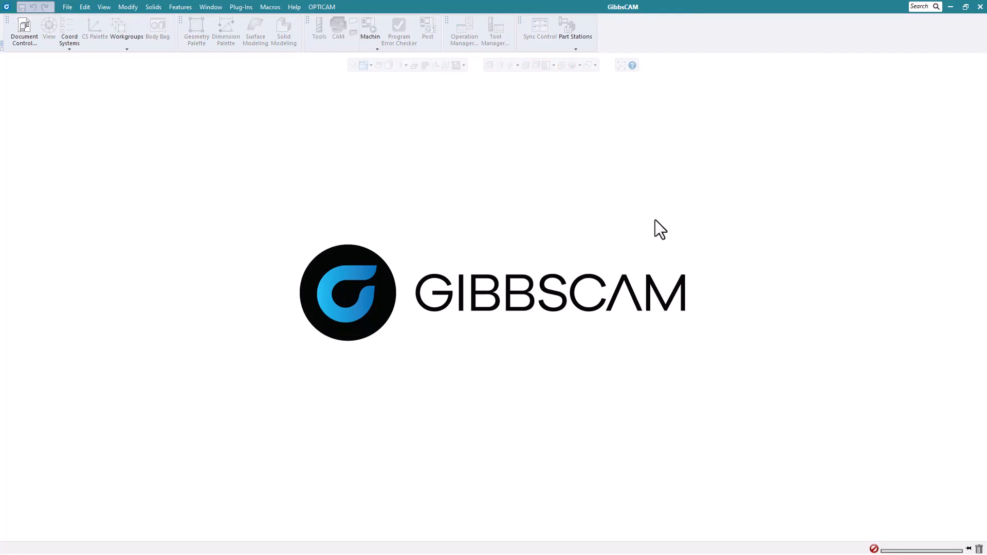
- Open the part file Elliptical ID Turning.vnc
left_click(62, 11)
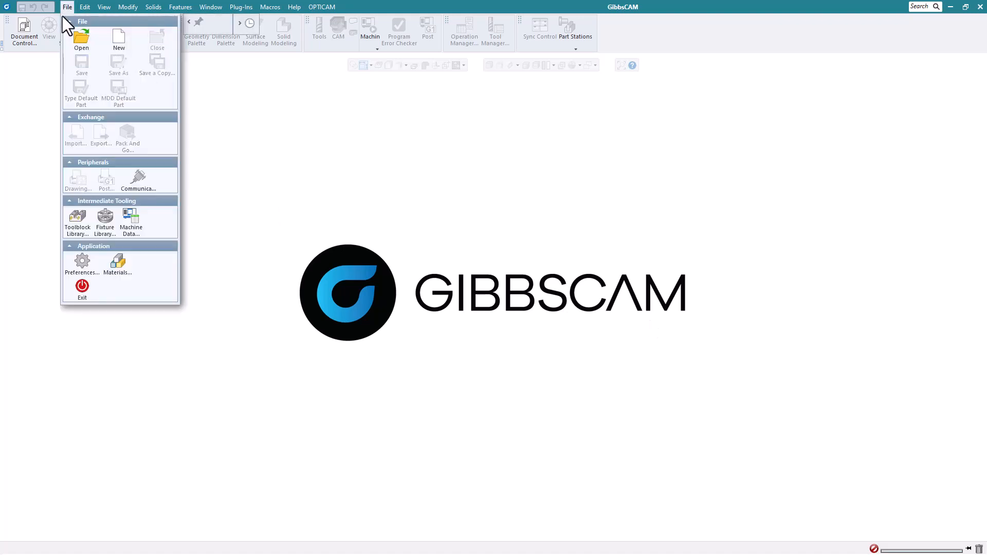
left_click(72, 33)
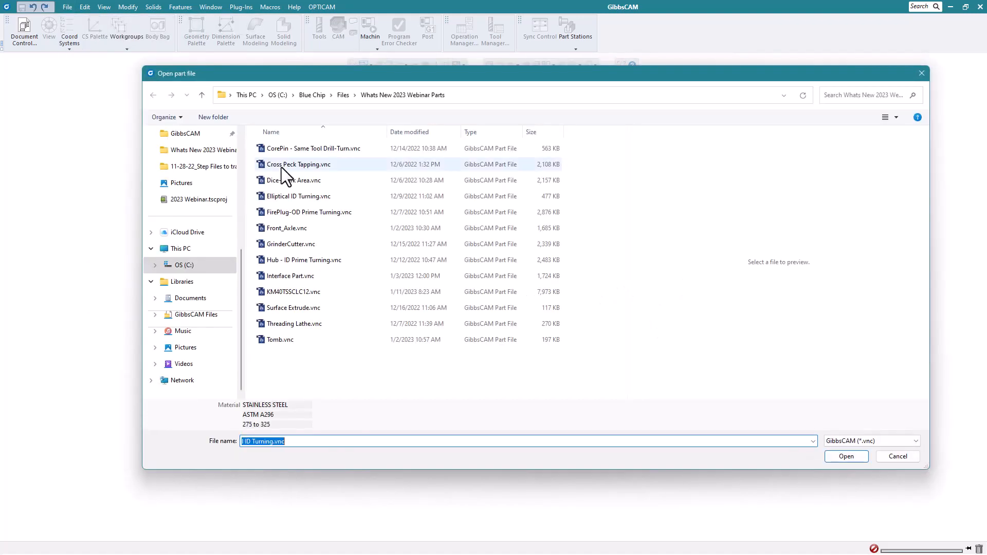
left_click(319, 196)
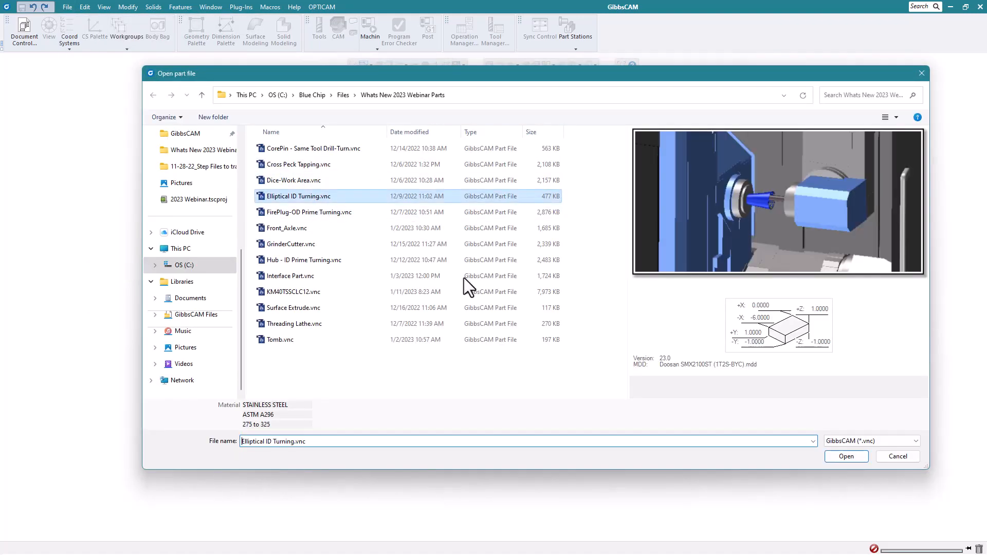
left_click(846, 457)
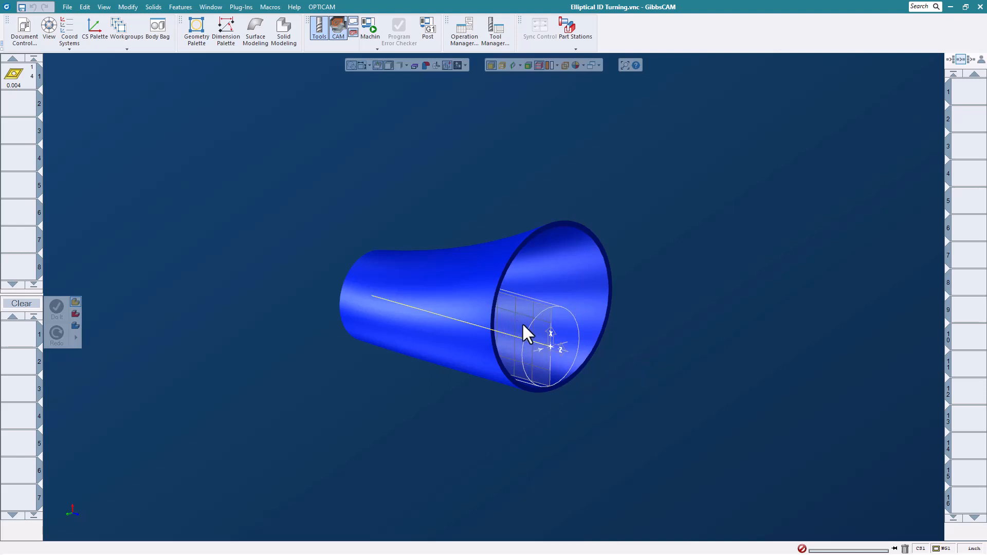
- Close the Turning Tool #1 definition and drag tool 1 into the process list for a new process
scroll(522, 324, "up", 1)
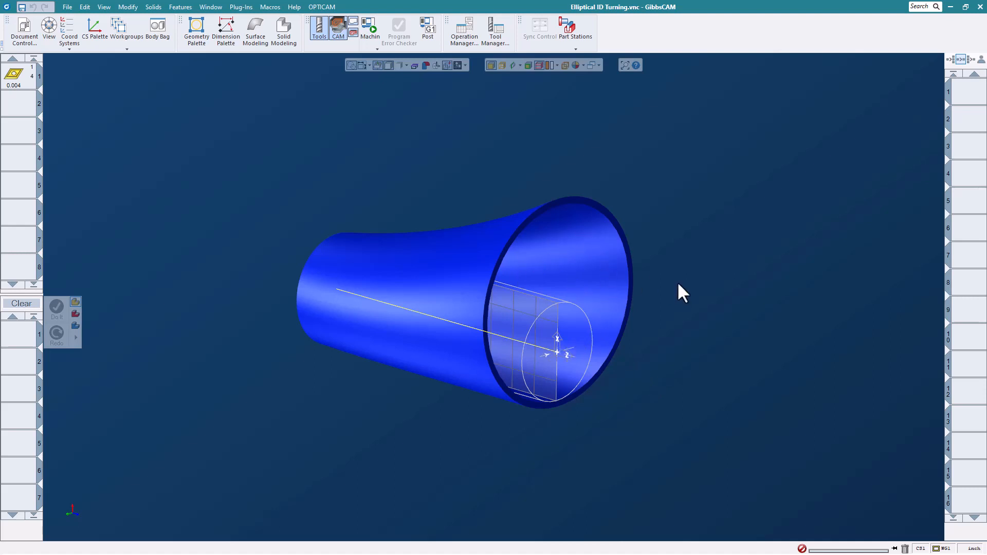
double_click(31, 81)
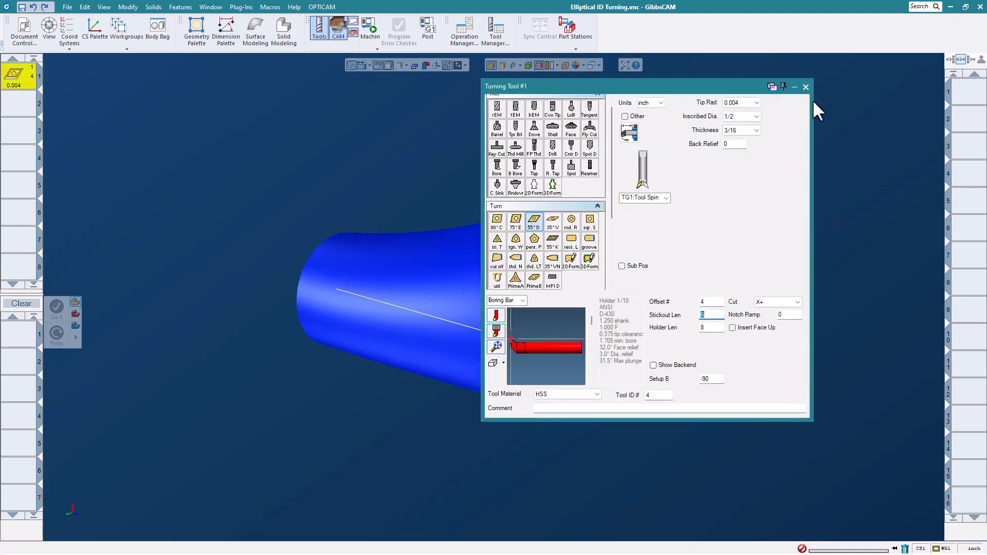
left_click(805, 86)
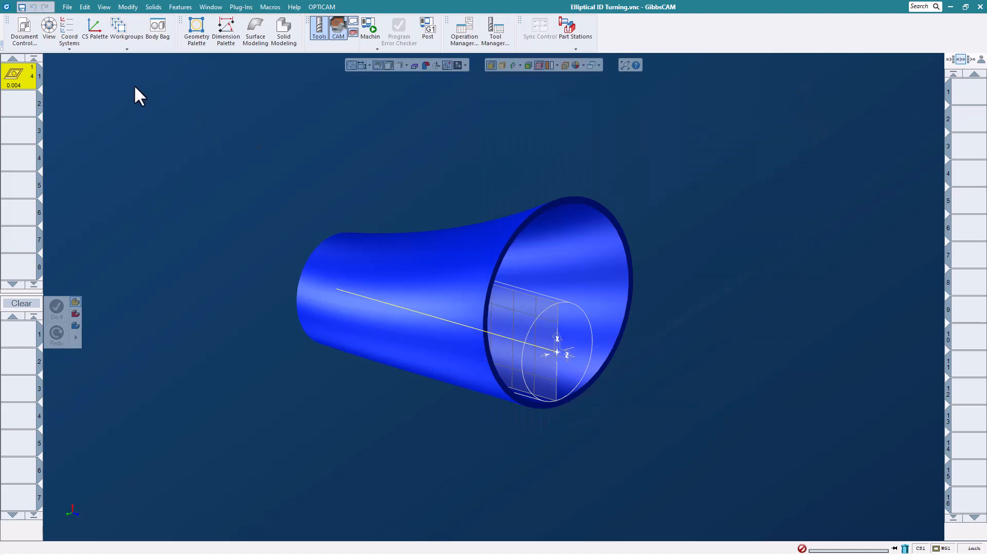
left_click_drag(20, 76, 20, 347)
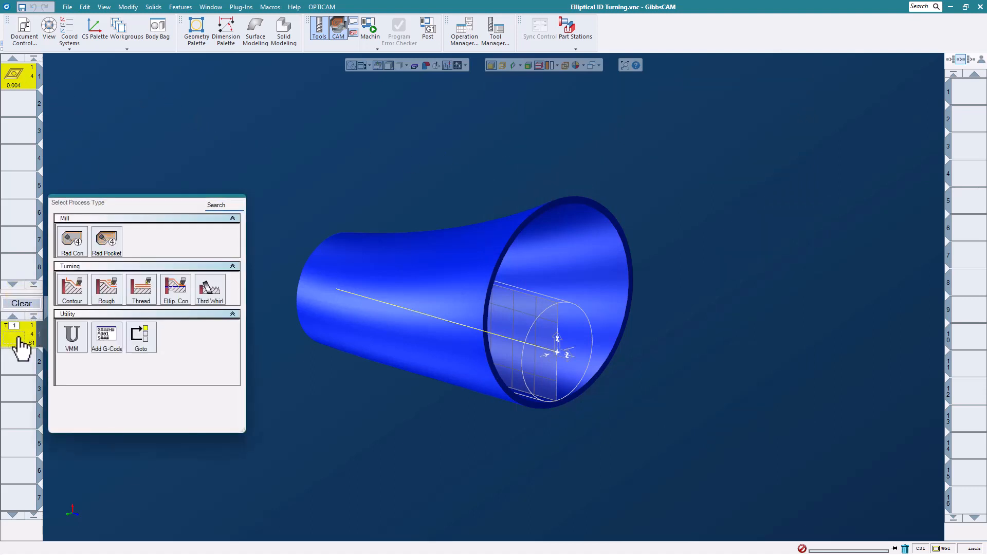
- Add an Elliptical Contour process for tool 1, cutting ID from Z 0 to -5, with holder angle 0
left_click(175, 289)
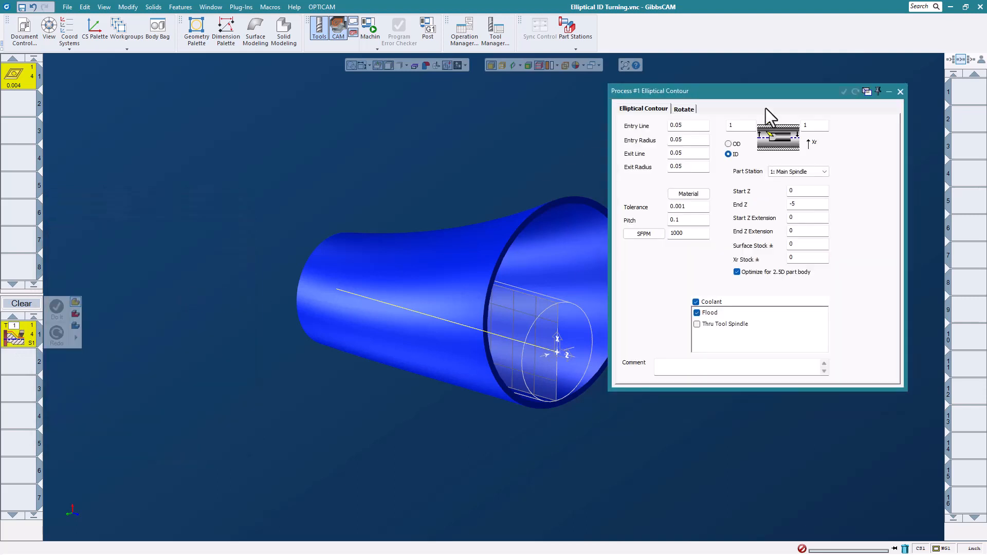
left_click_drag(766, 97, 793, 85)
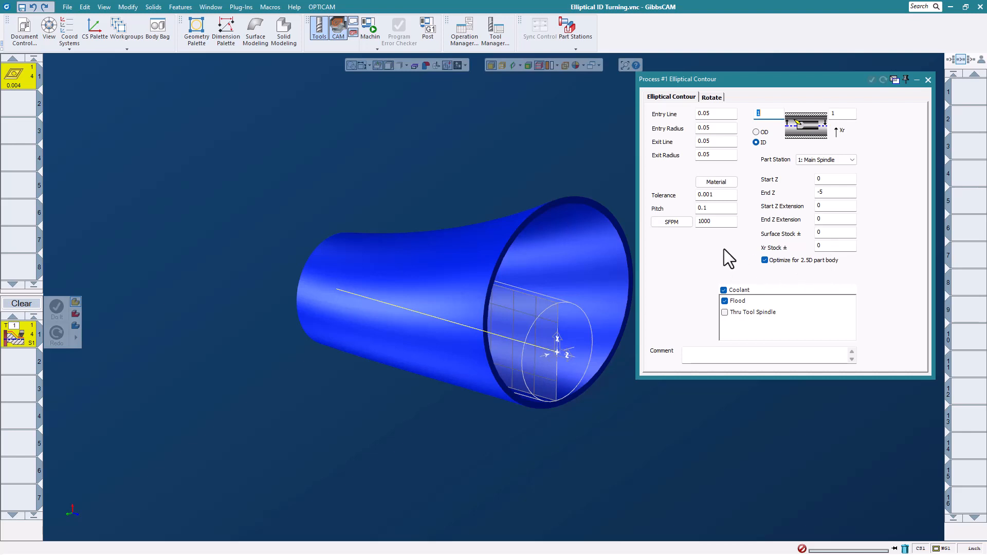
left_click(710, 98)
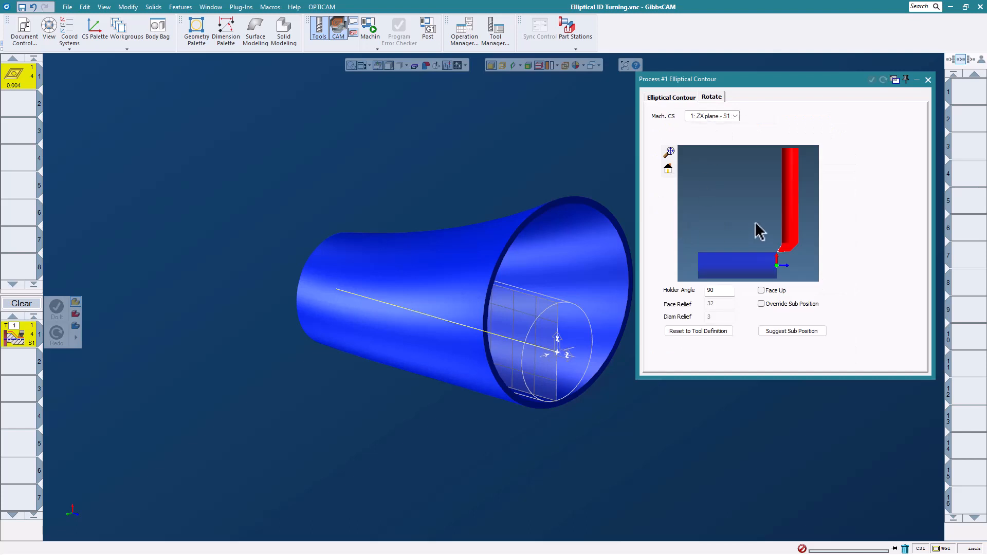
double_click(717, 291)
type("0")
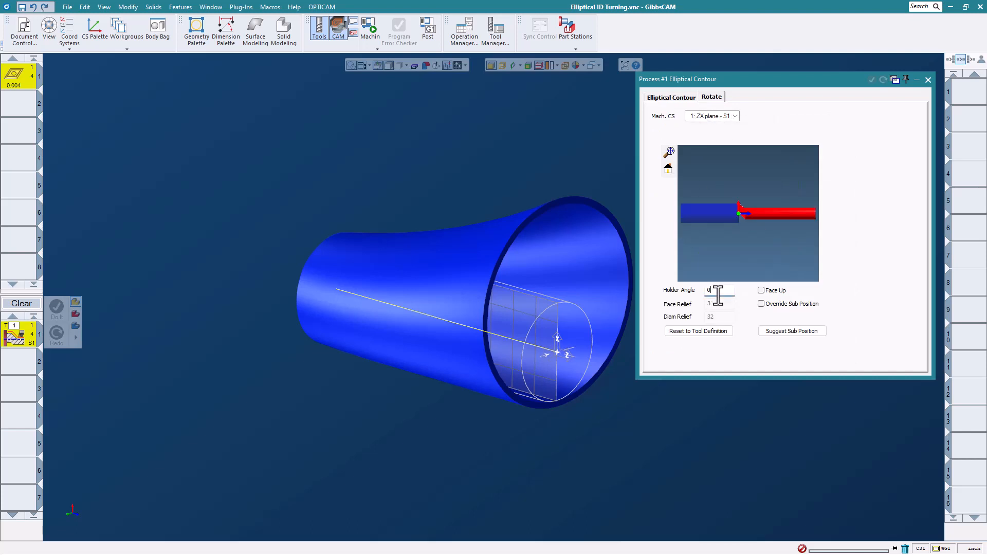
left_click(662, 98)
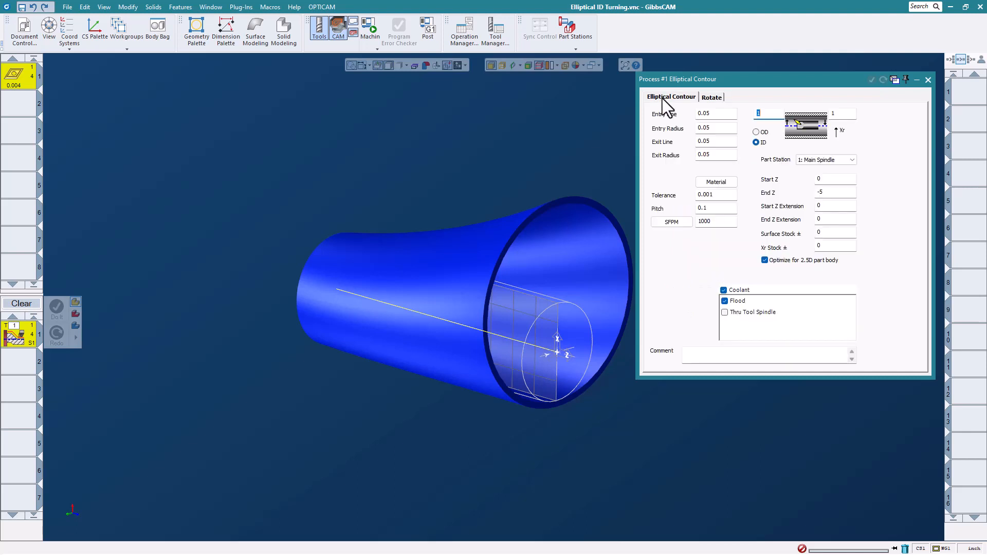
left_click_drag(768, 79, 771, 80)
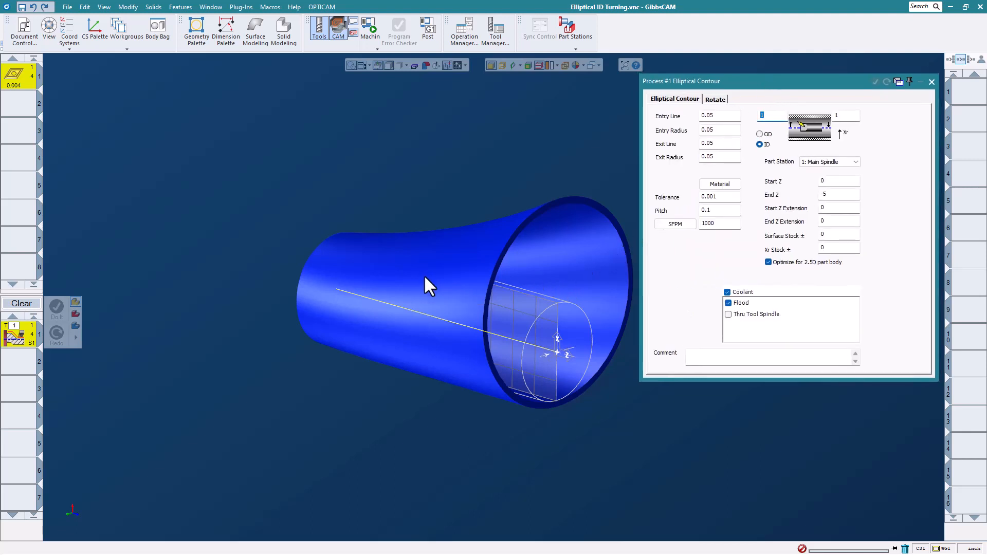
middle_click_drag(424, 274, 354, 255)
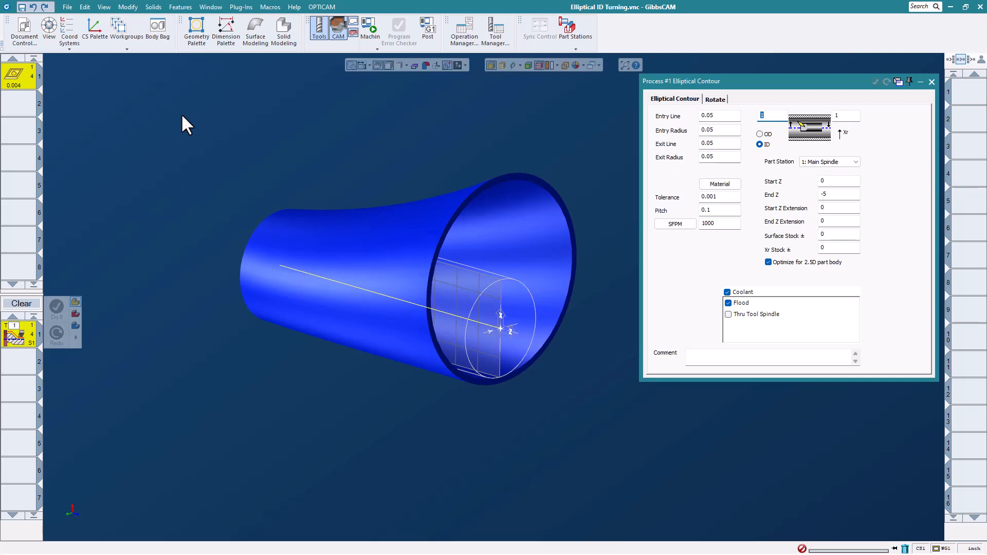
left_click(183, 9)
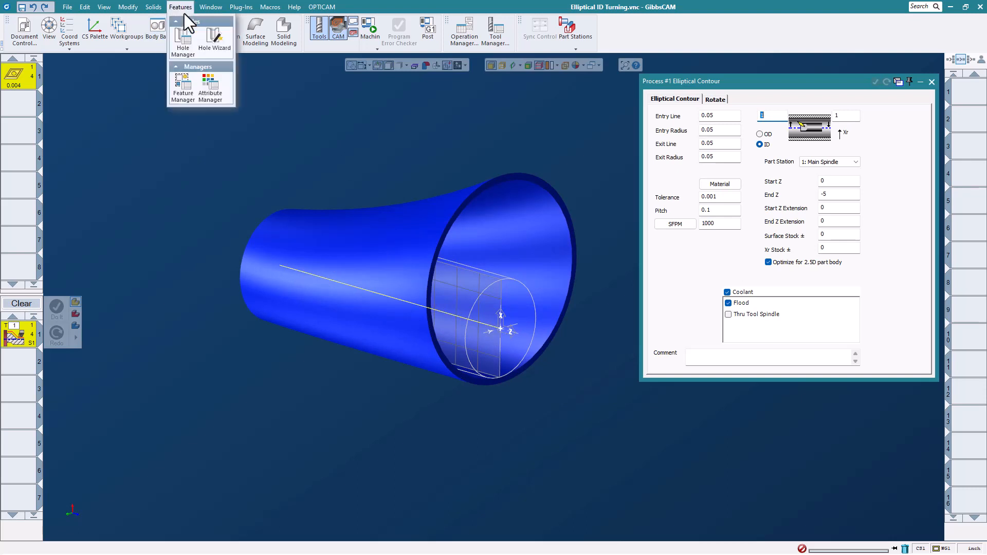
- Apply the elliptical contour to the Inside Surfaces feature, generate its toolpath, and close both dialogs
left_click(183, 87)
left_click_drag(800, 184, 141, 85)
left_click(143, 125)
left_click(143, 126)
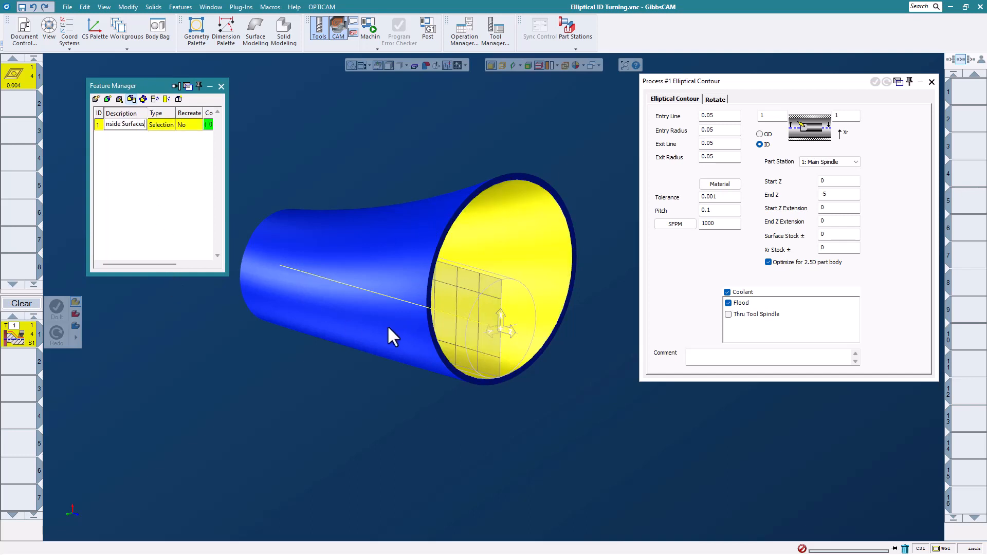
left_click(290, 266)
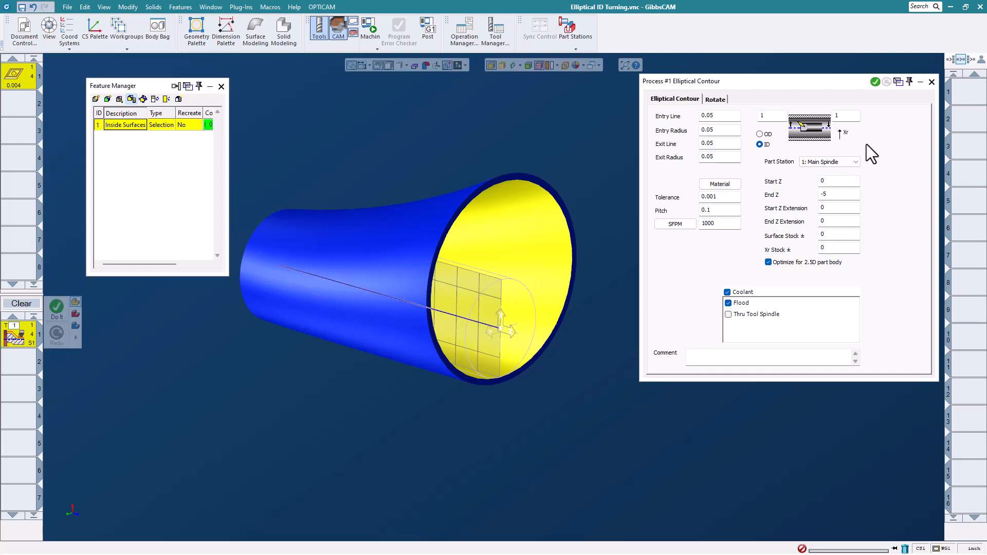
left_click(873, 82)
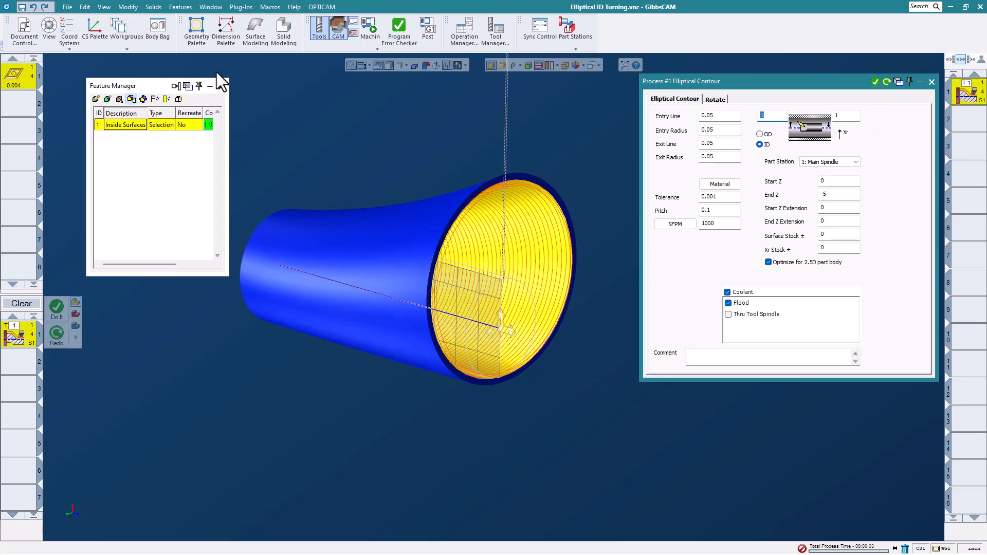
left_click(221, 86)
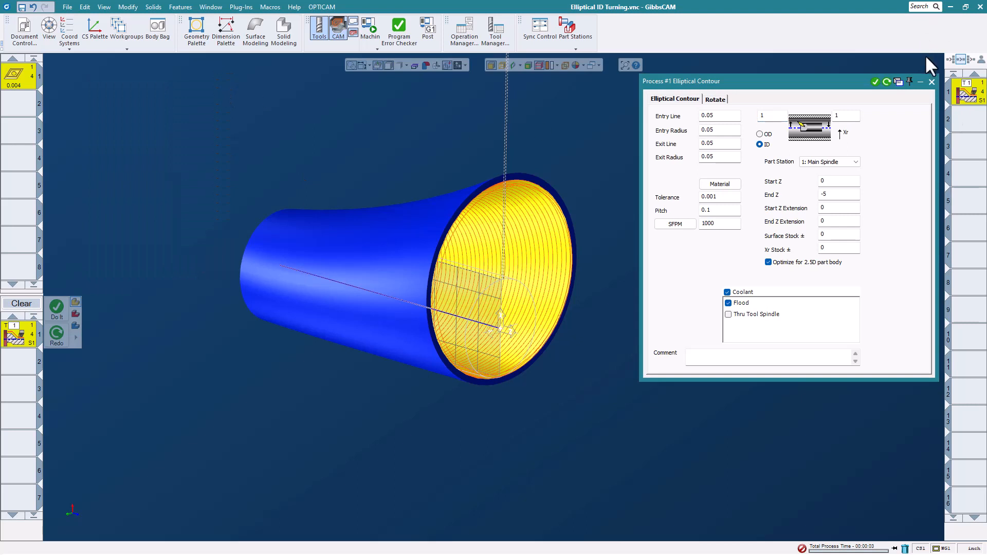
left_click(932, 82)
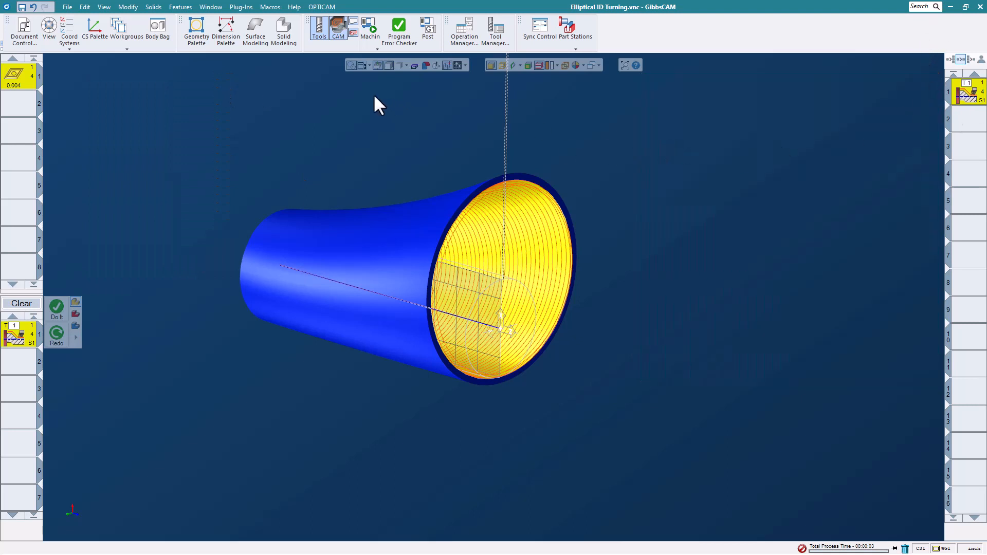
left_click(371, 30)
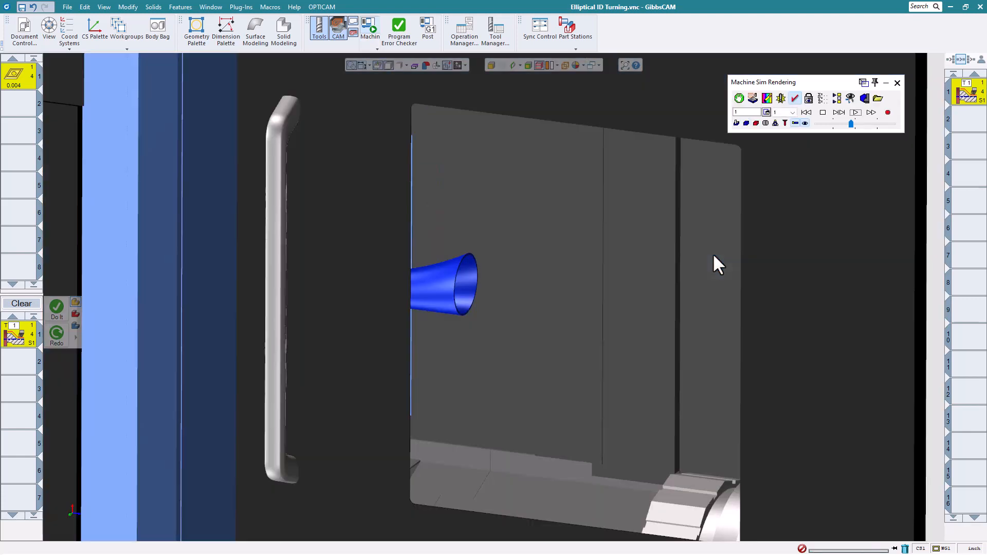
left_click(856, 113)
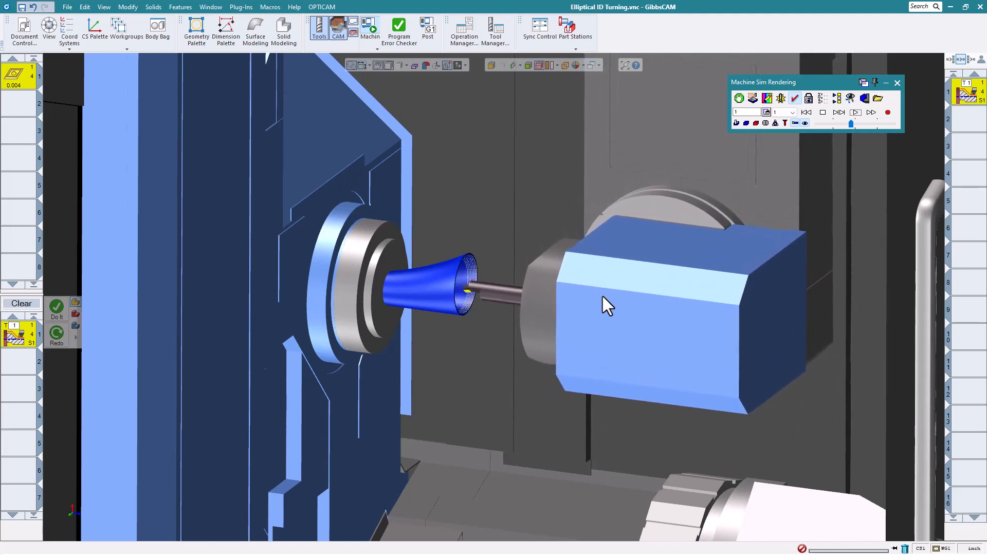
left_click(897, 82)
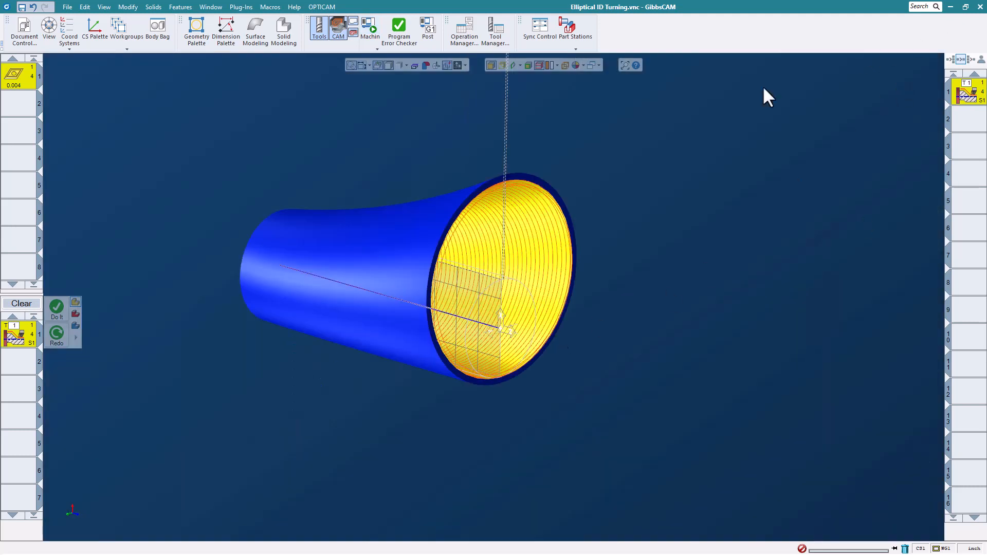
- Reopen the Elliptical Contour process, change the holder angle to 1, and regenerate the toolpath
double_click(970, 90)
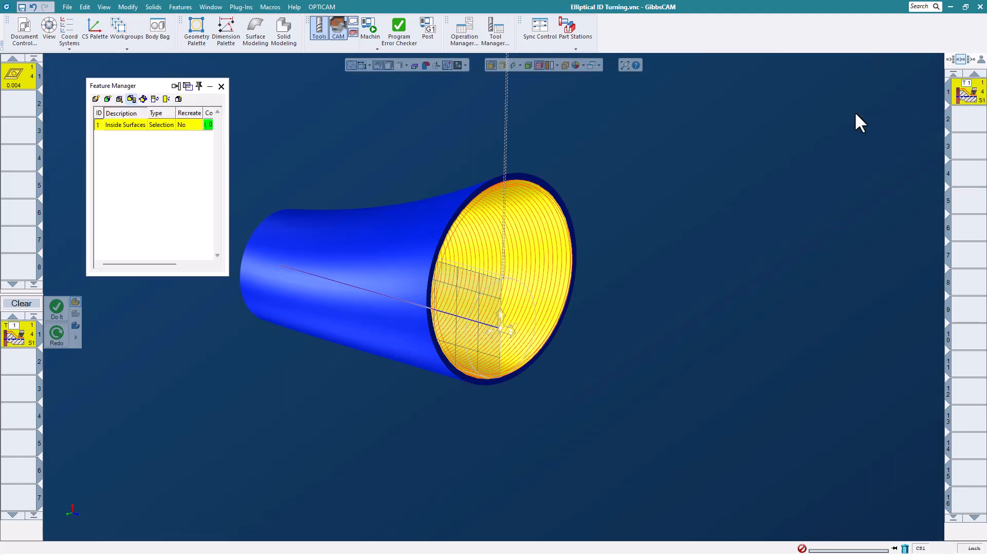
double_click(25, 341)
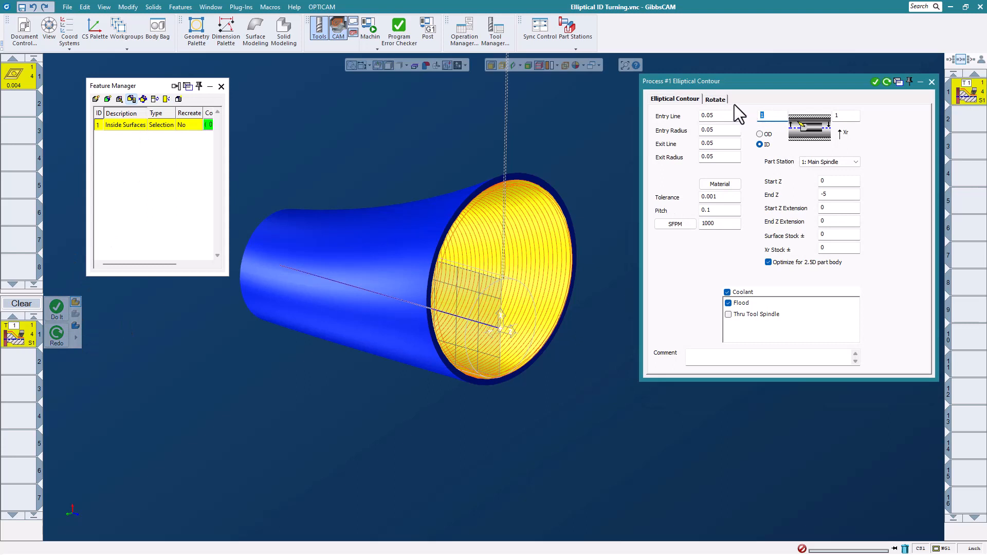
left_click(716, 100)
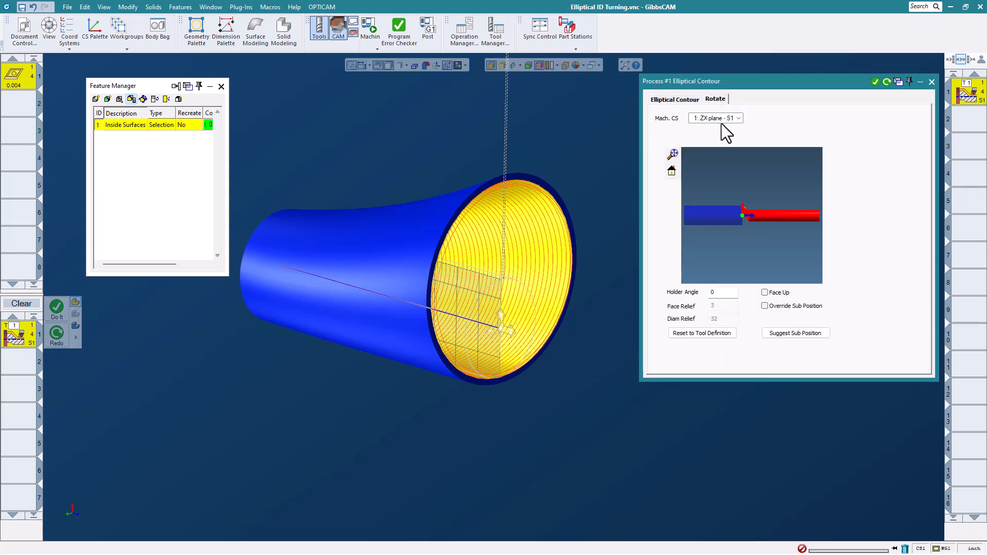
double_click(723, 296)
type("1")
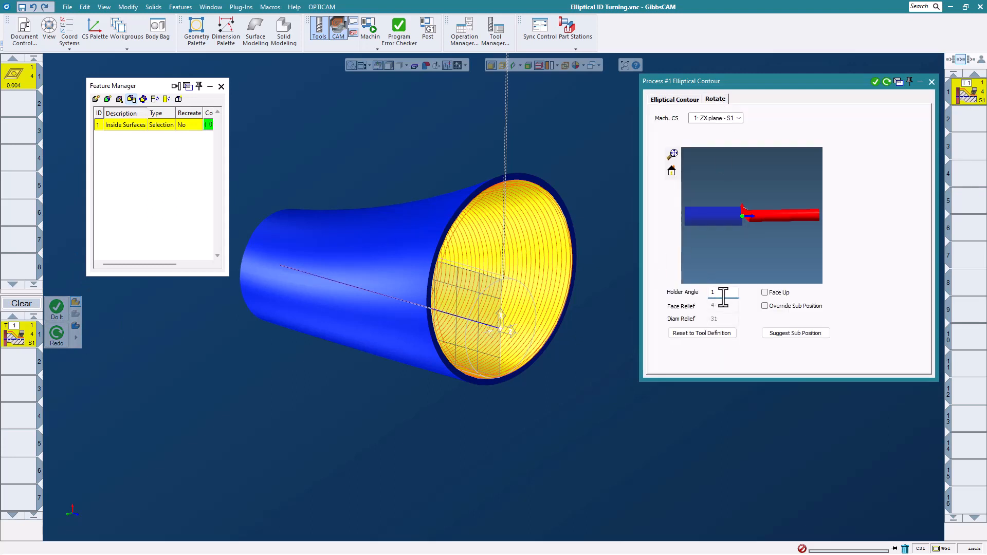
left_click(887, 83)
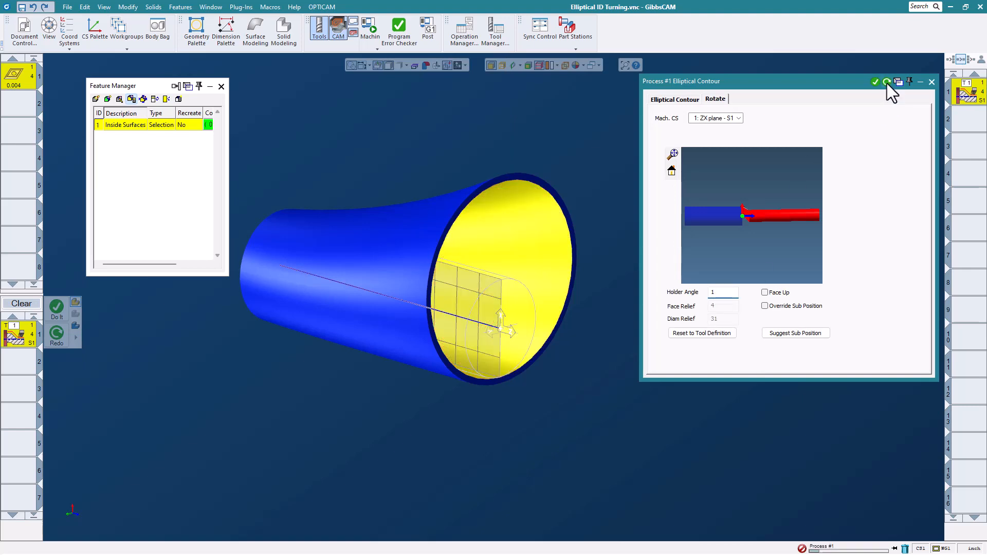
- Close the process settings and play the regenerated toolpath in machine simulation
left_click(931, 81)
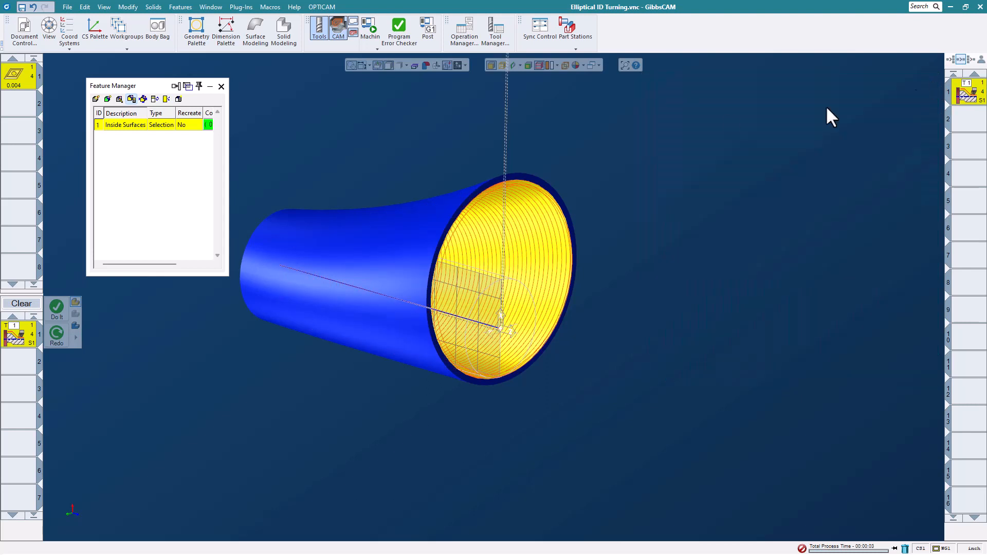
left_click(371, 31)
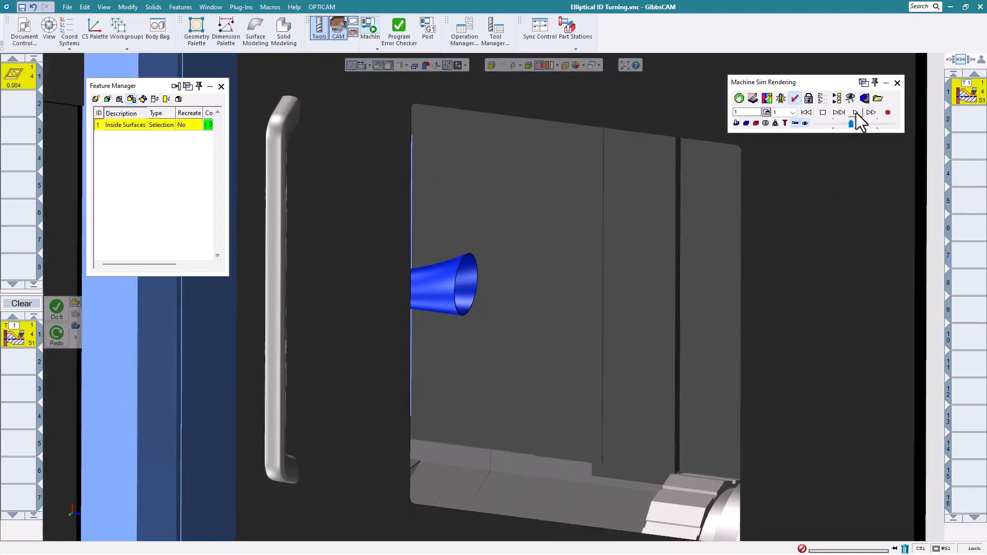
left_click(856, 112)
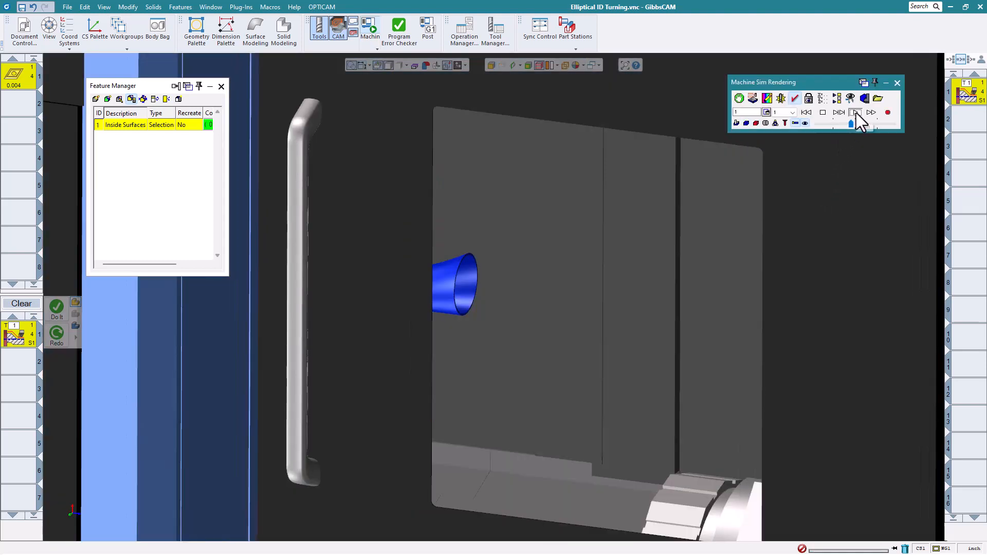
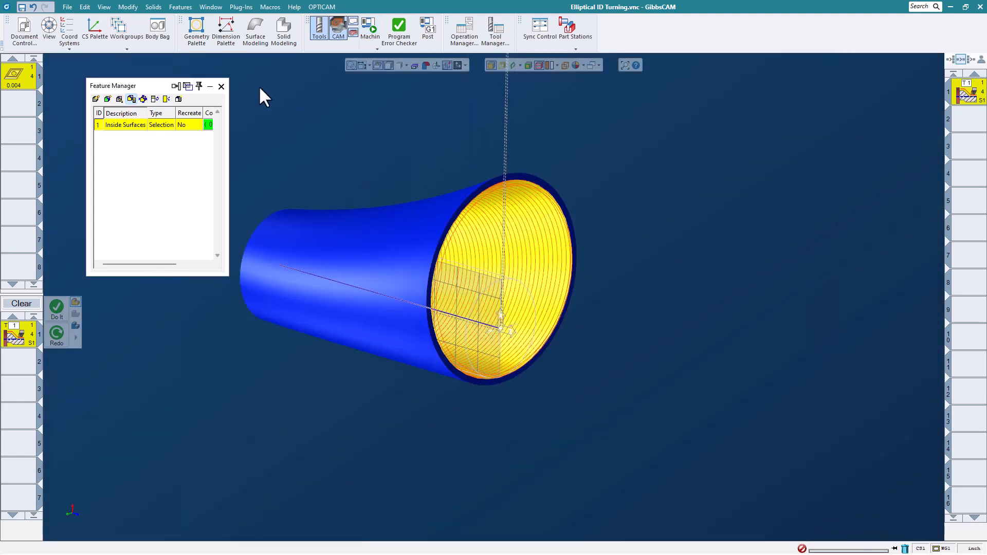
- Close the Feature Manager and close the Elliptical ID Turning part without saving
left_click(221, 87)
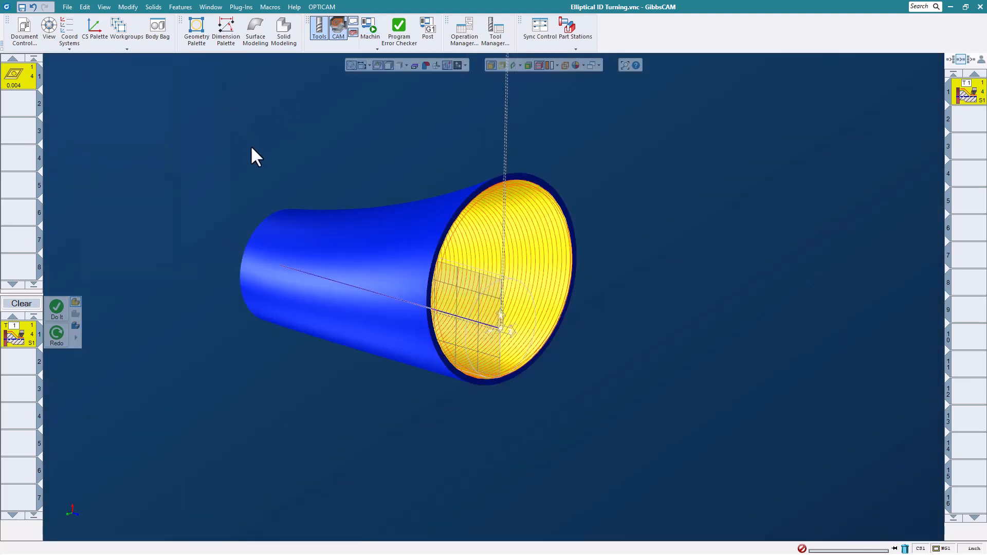
left_click(67, 7)
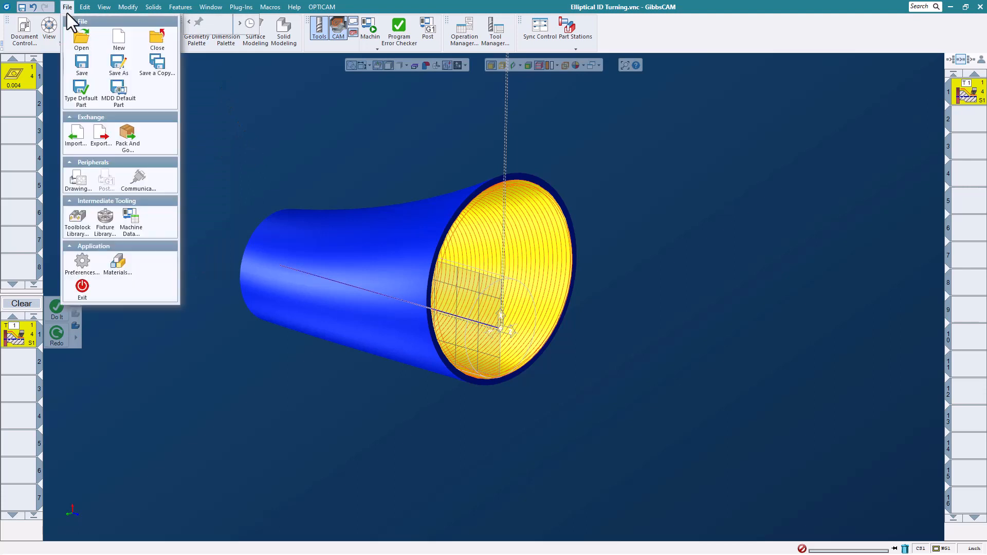
left_click(156, 44)
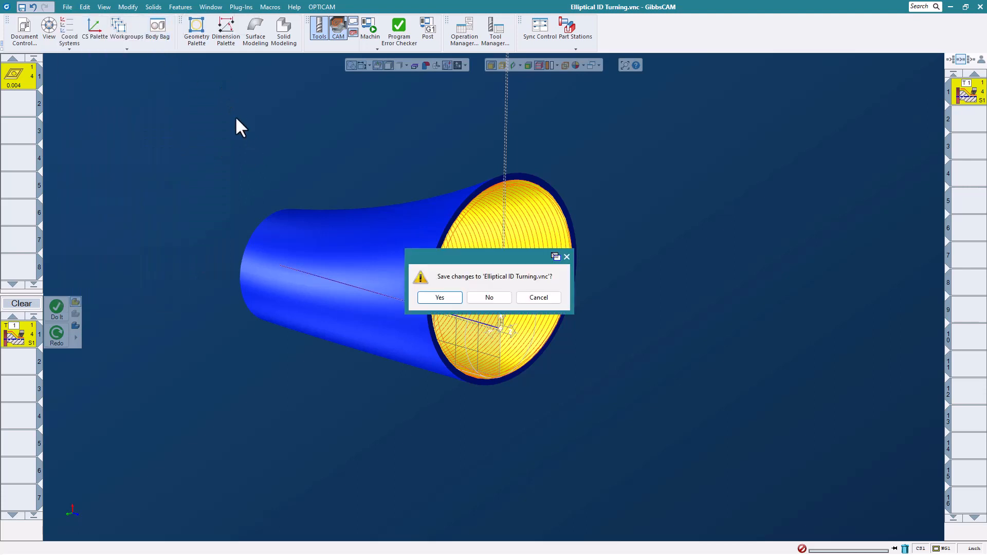
left_click(490, 297)
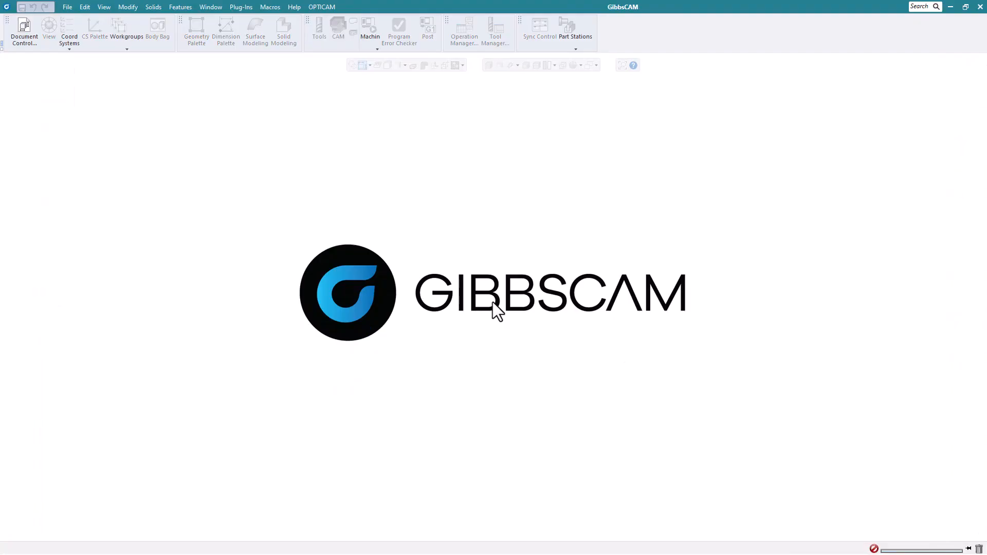
- Open the Front_Axle.vnc part file
left_click(69, 8)
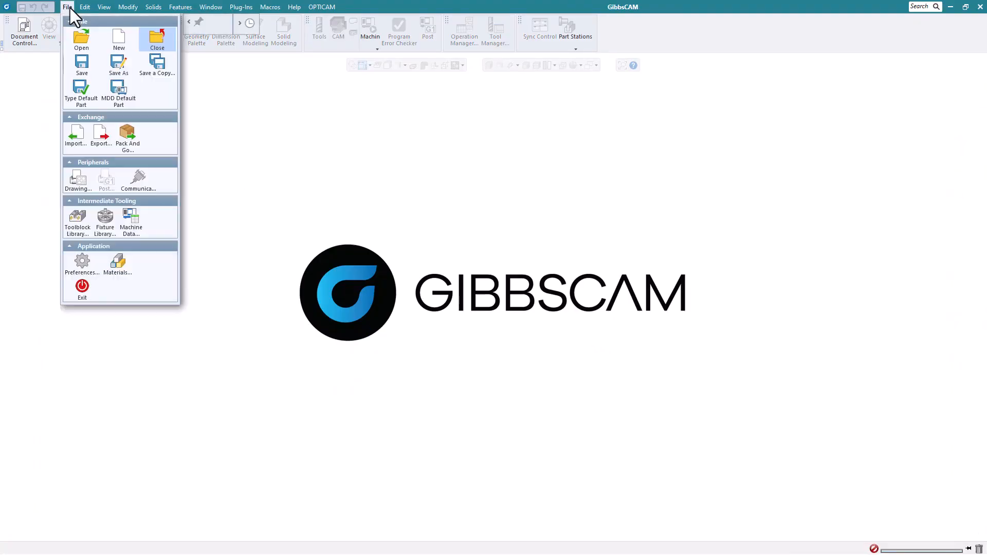
left_click(75, 36)
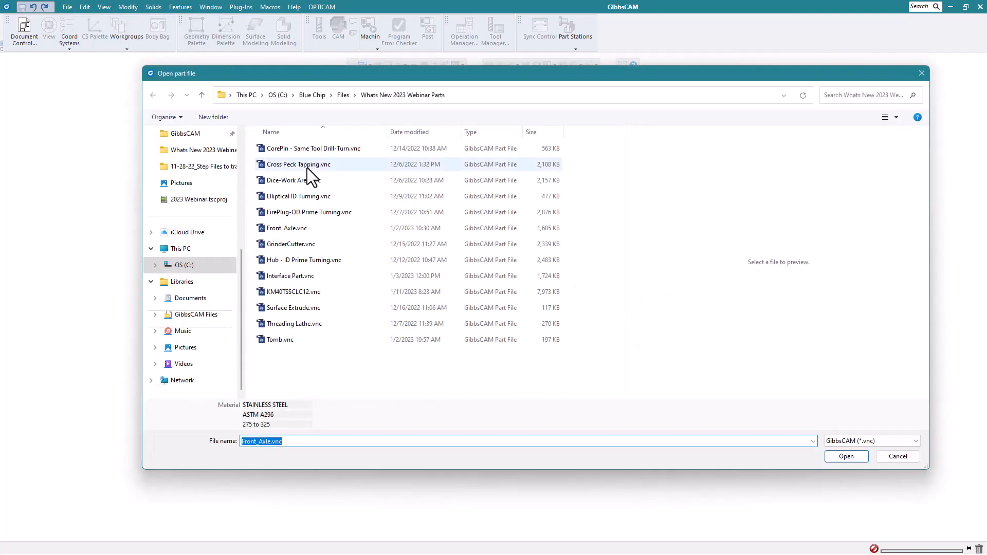
left_click(313, 230)
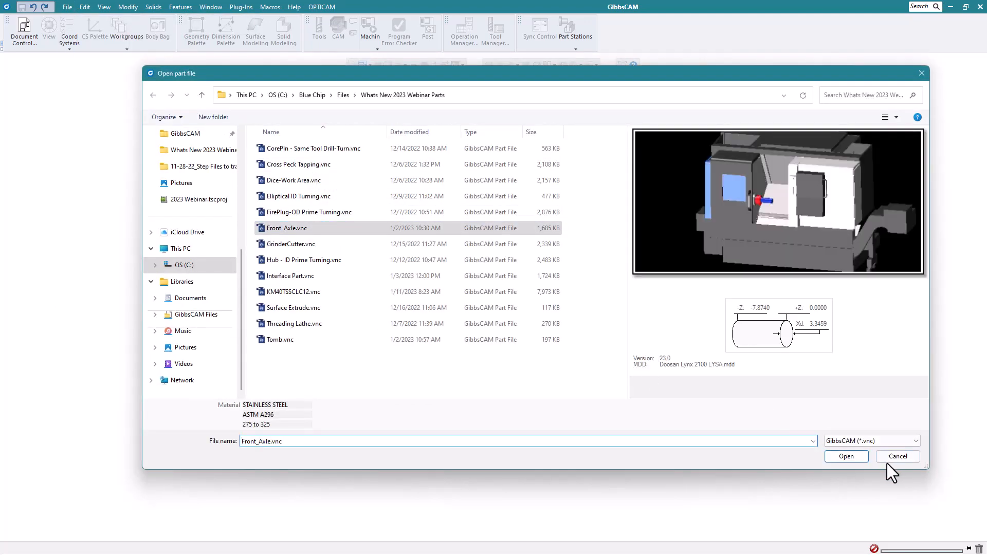
left_click(846, 456)
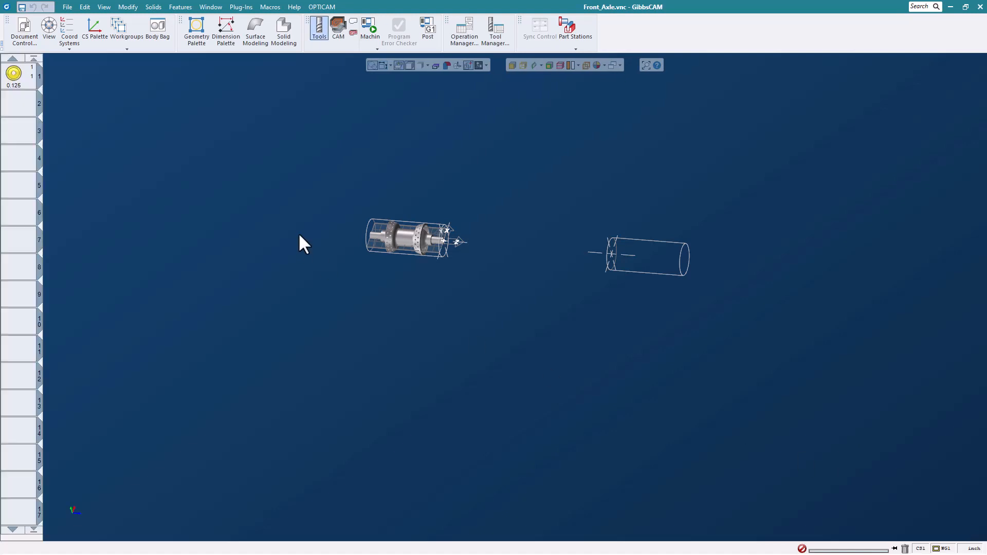
- In CAM, create a new VoluTurn process using tool 1
left_click(339, 29)
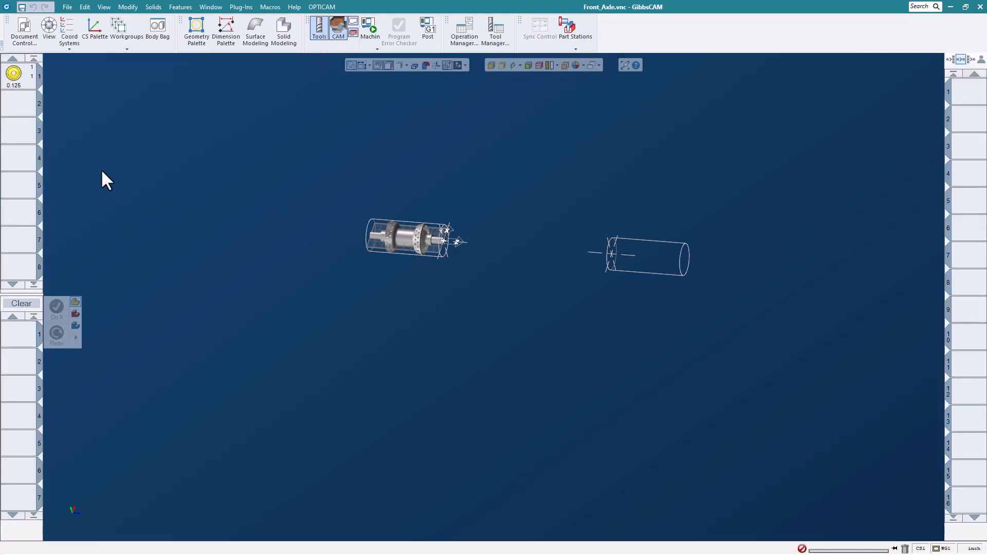
left_click_drag(20, 77, 21, 337)
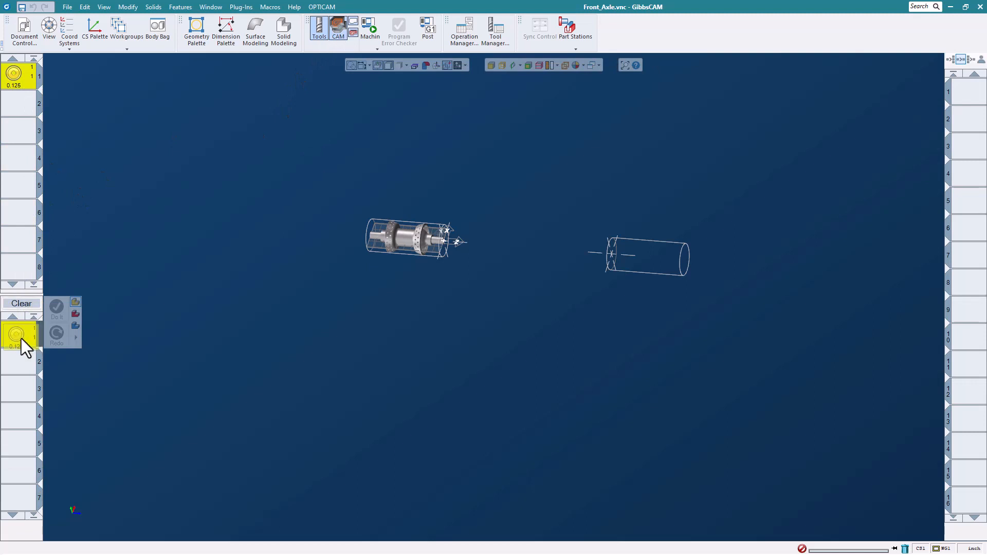
left_click(73, 325)
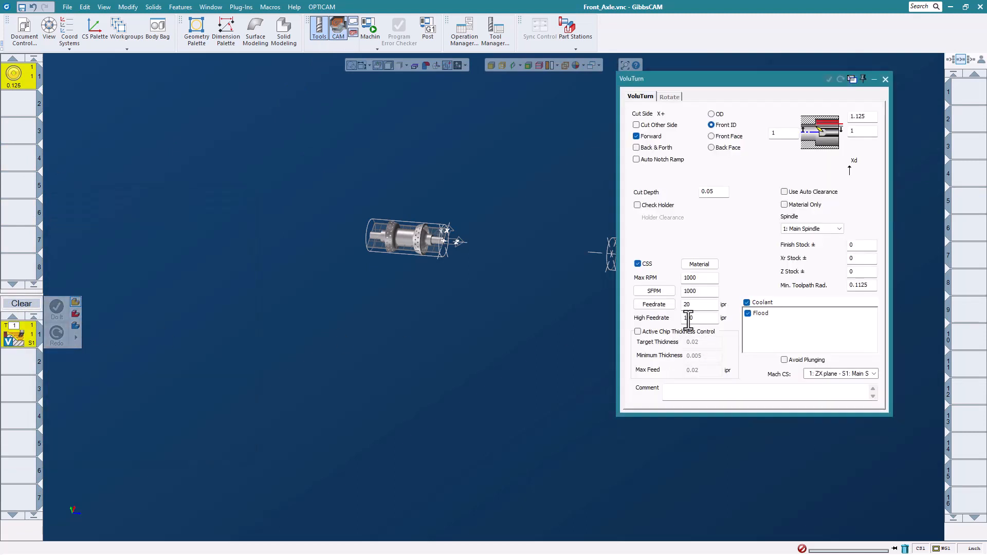
- Switch to a side view of the axle, zoom in, and enable Slice Plane to show its profile
scroll(408, 236, "up", 5)
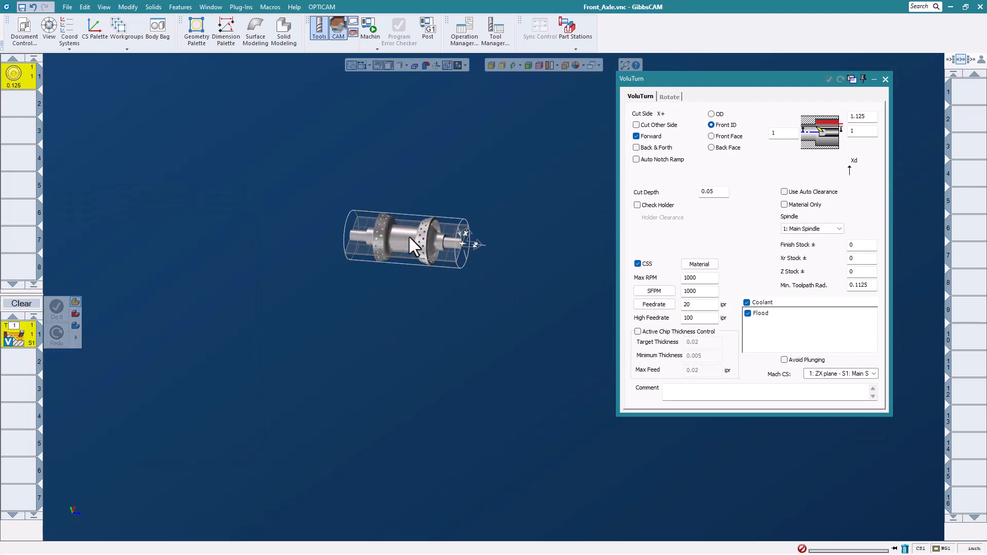
mouse_move(60, 492)
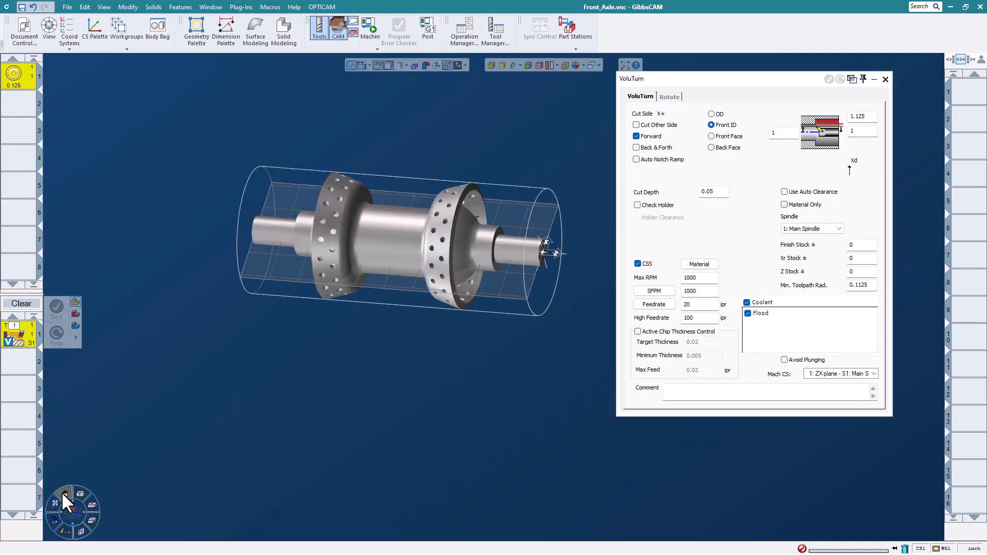
left_click(61, 492)
scroll(452, 255, "up", 2)
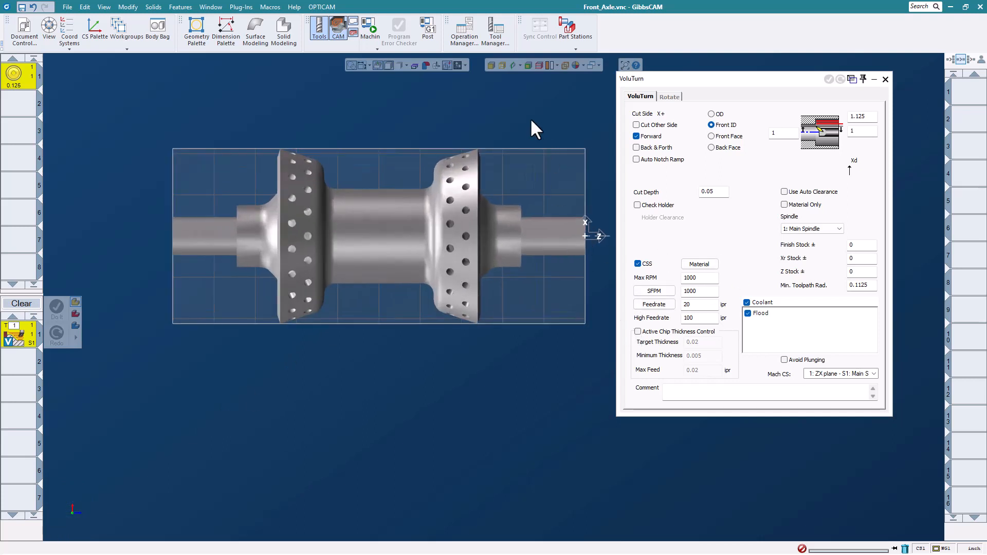
left_click(513, 65)
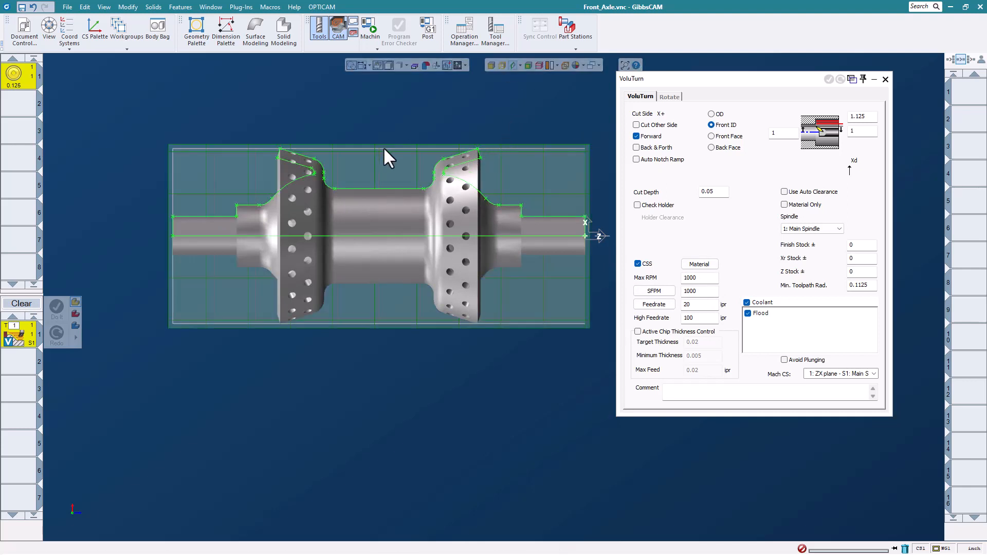
scroll(384, 149, "up", 2)
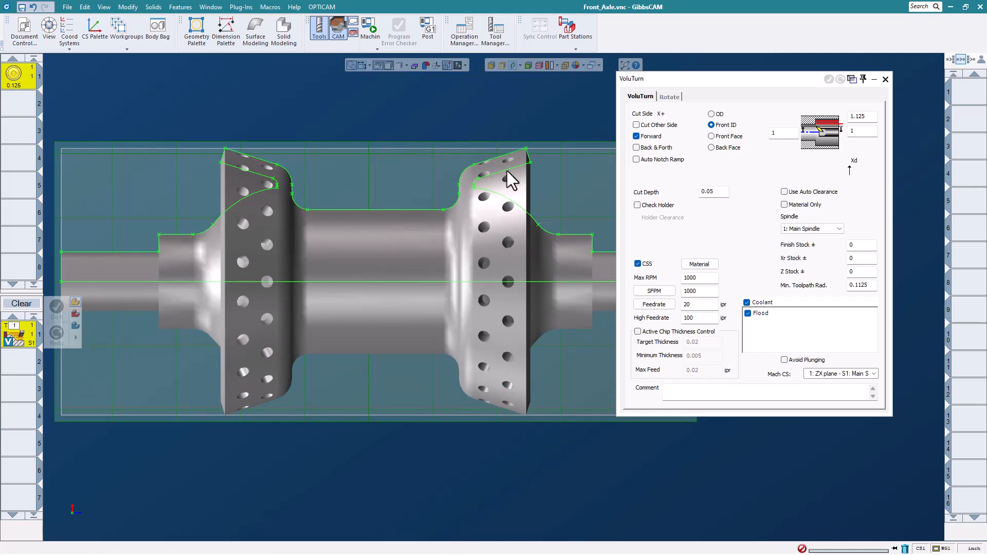
- Set the cut to OD with both stock limits at 3.5, taking clearance from the top-right vertex
left_click(711, 114)
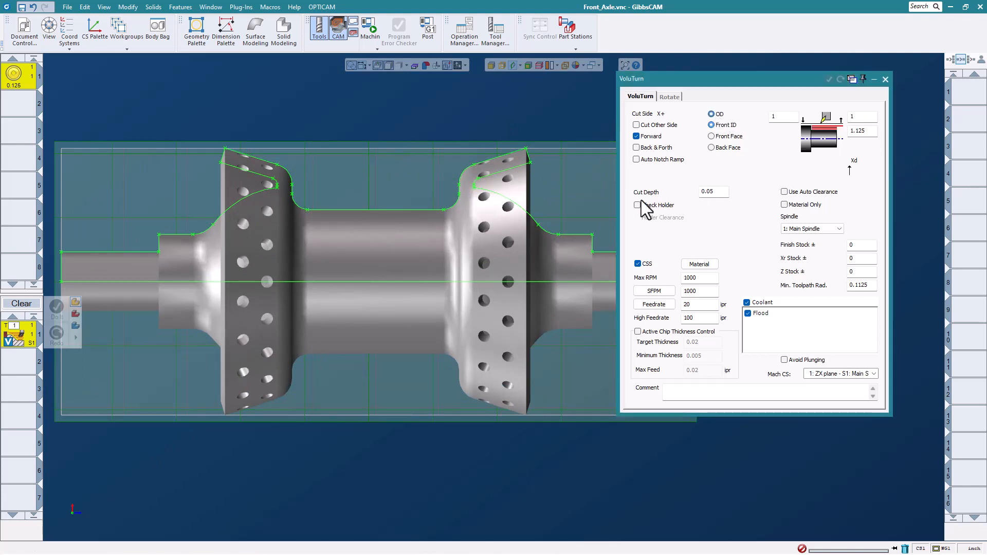
left_click(787, 118)
type("3.5")
left_click(861, 118)
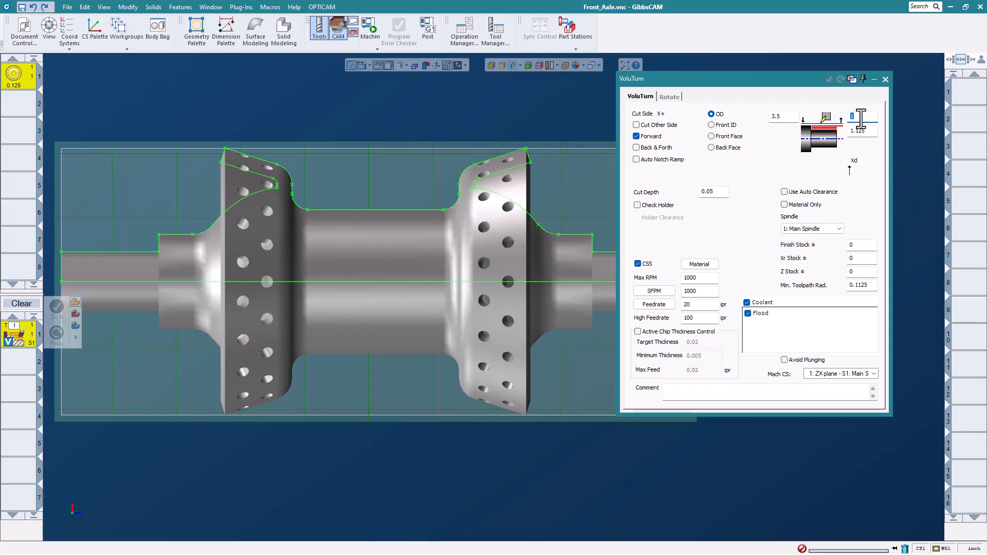
type("3.5")
left_click(864, 131)
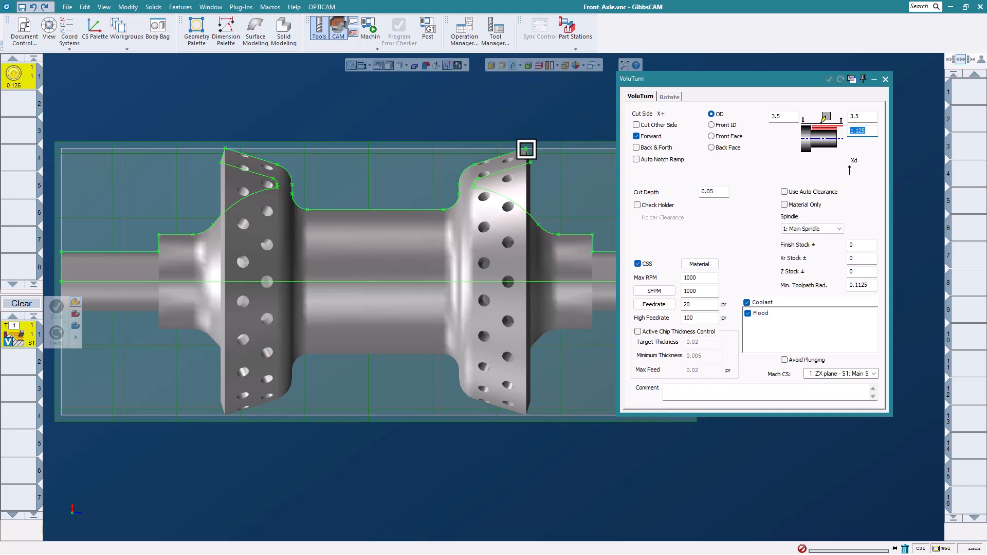
left_click(526, 147)
- Select the profile between the two flanges, place start and end markers, and generate the toolpath
left_click(515, 151)
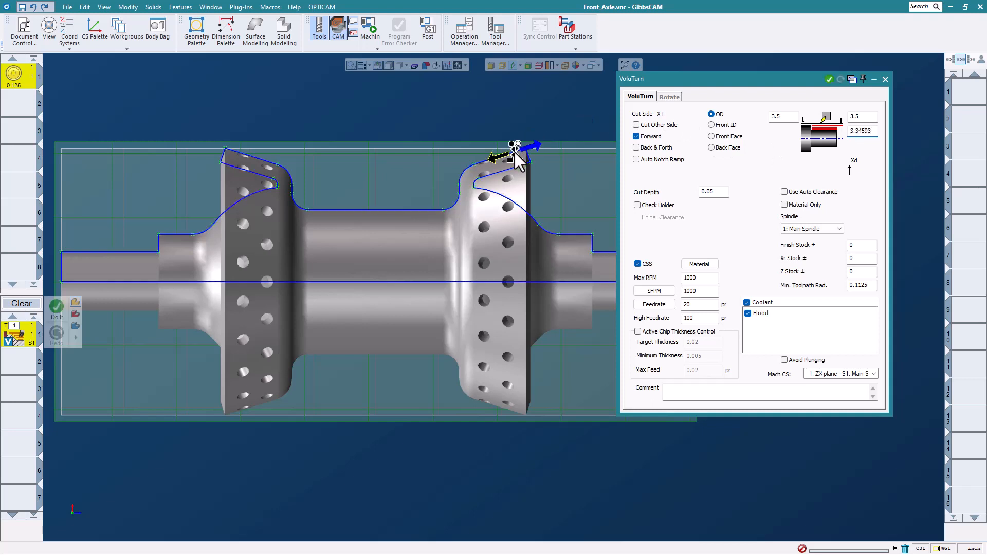
left_click(245, 157)
left_click_drag(217, 139, 216, 139)
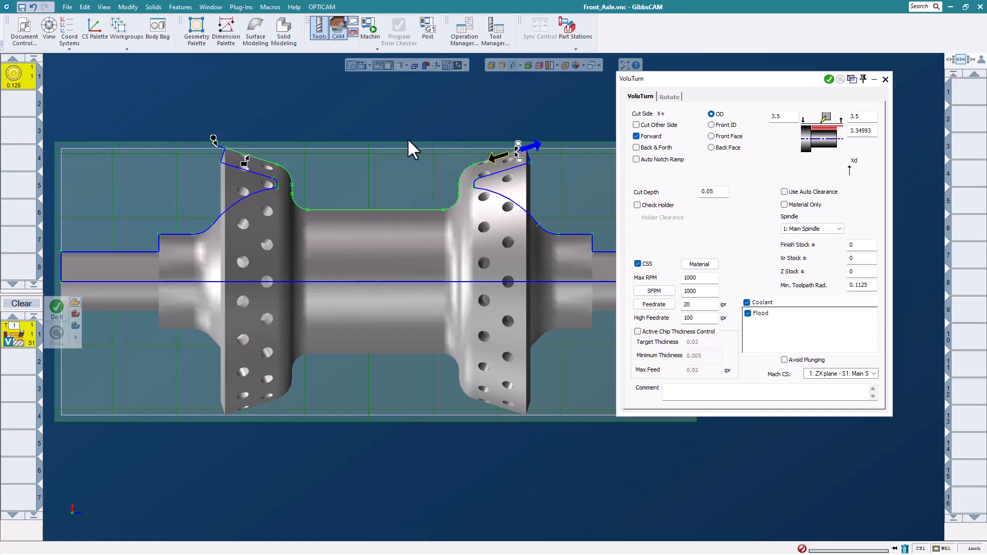
left_click_drag(517, 144, 537, 140)
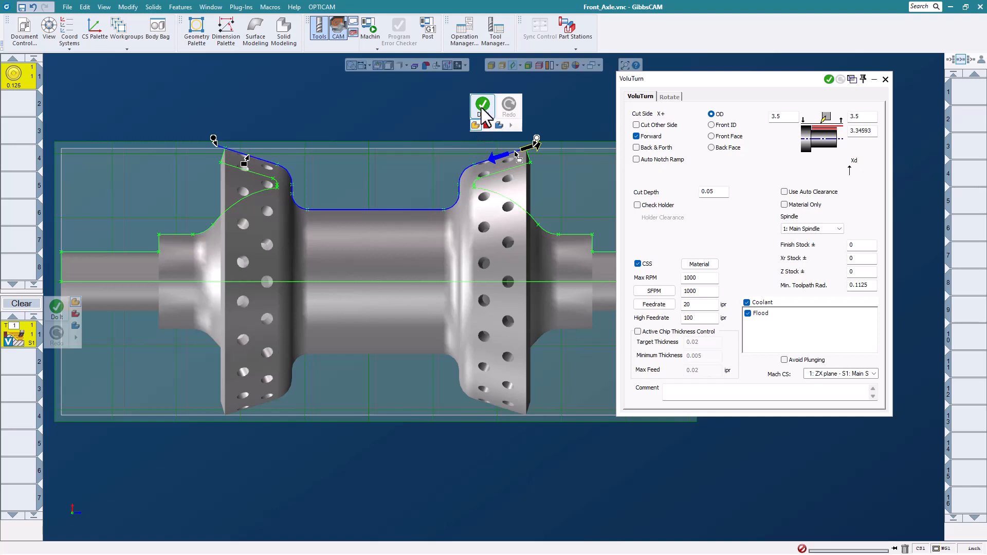
left_click(481, 109)
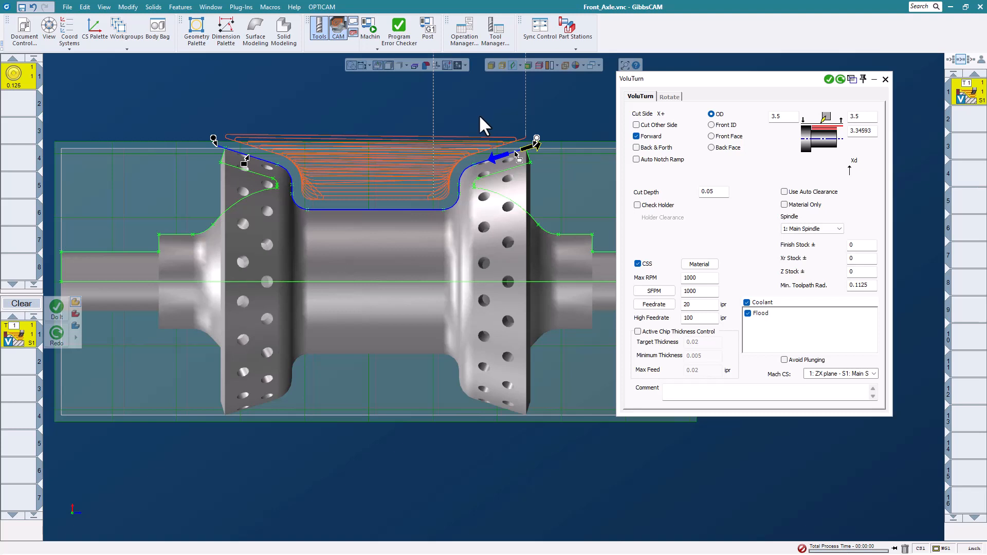
- Show Utility Markers for operation 1 and move the markers dialog lower
right_click(968, 89)
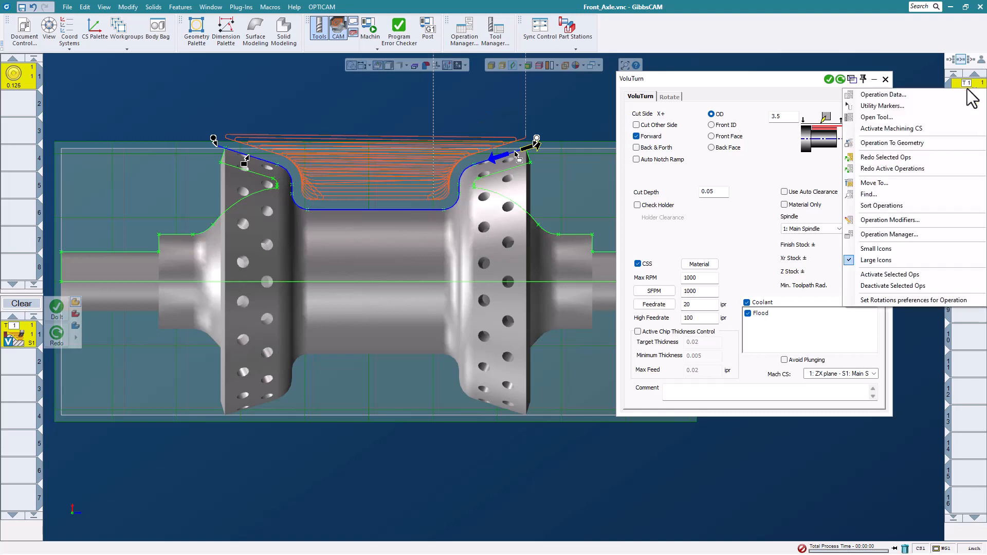
left_click(902, 107)
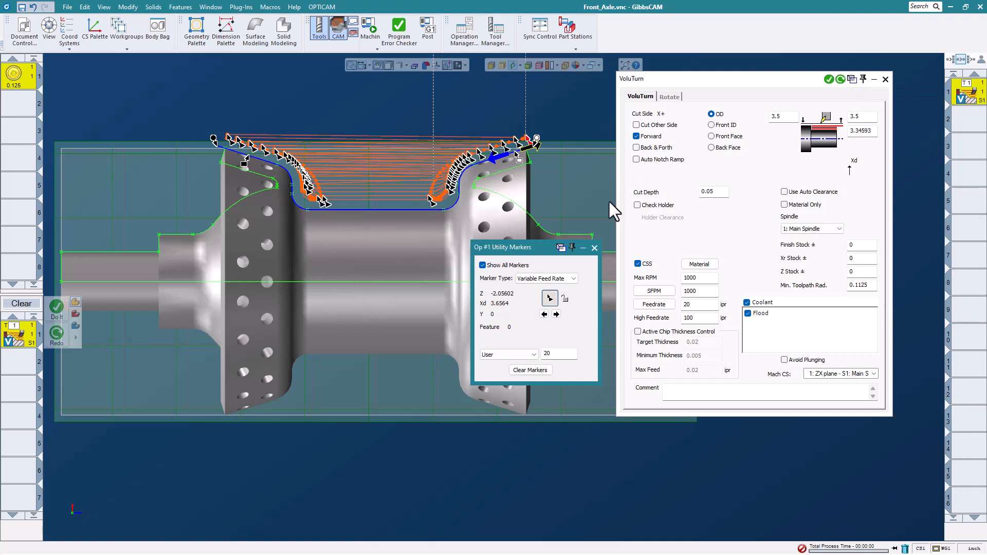
left_click_drag(530, 247, 527, 266)
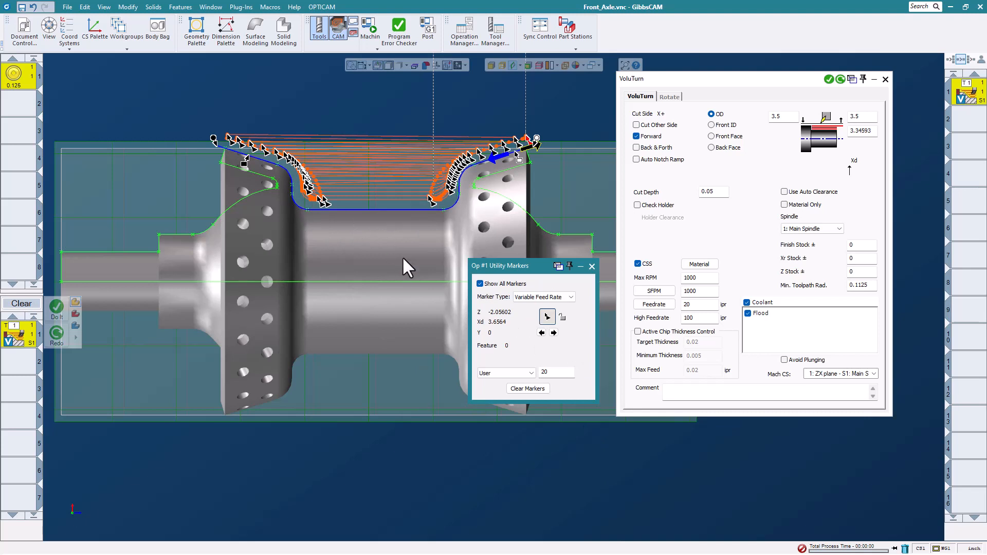
- Enable active chip thickness control with Max Feed .05 and regenerate the VoluTurn toolpath
left_click(592, 266)
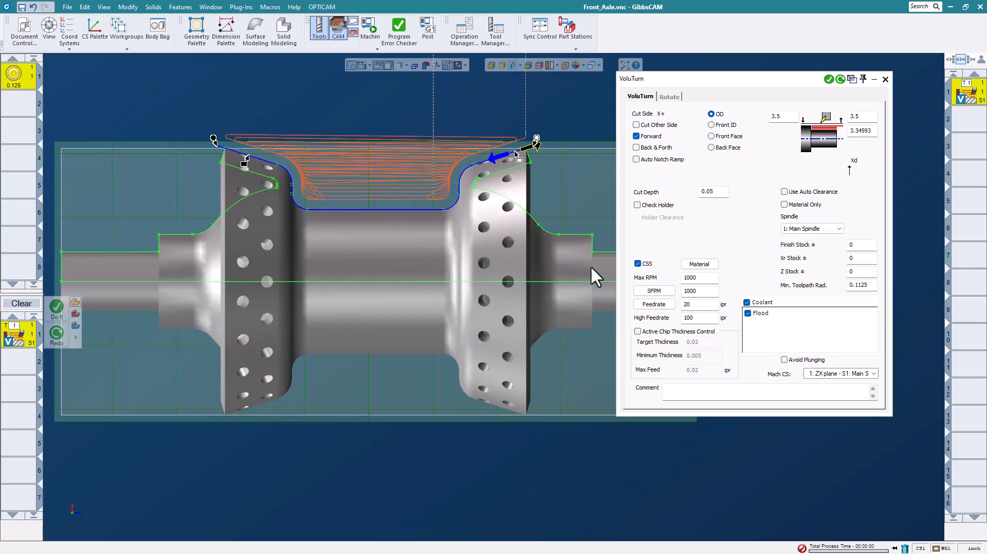
left_click(638, 332)
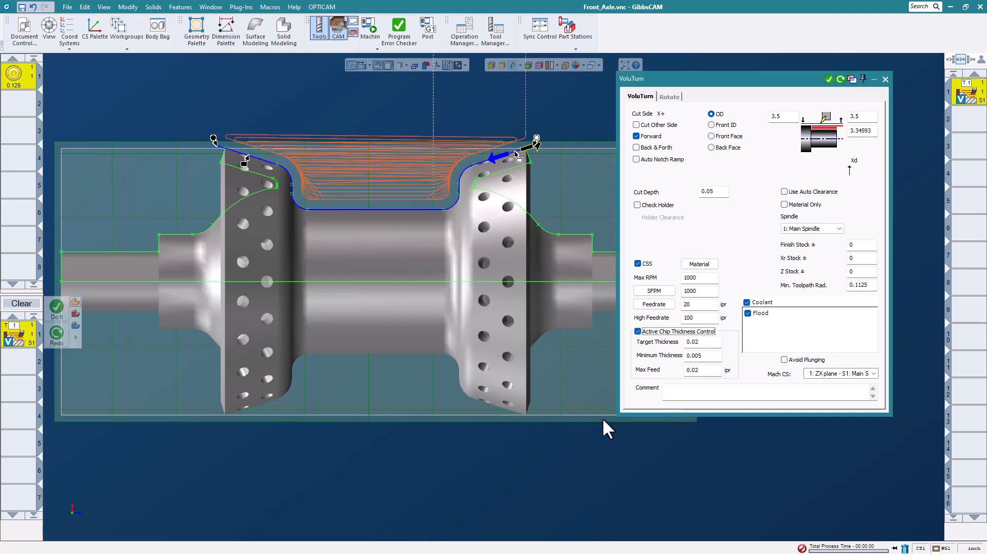
left_click(710, 343)
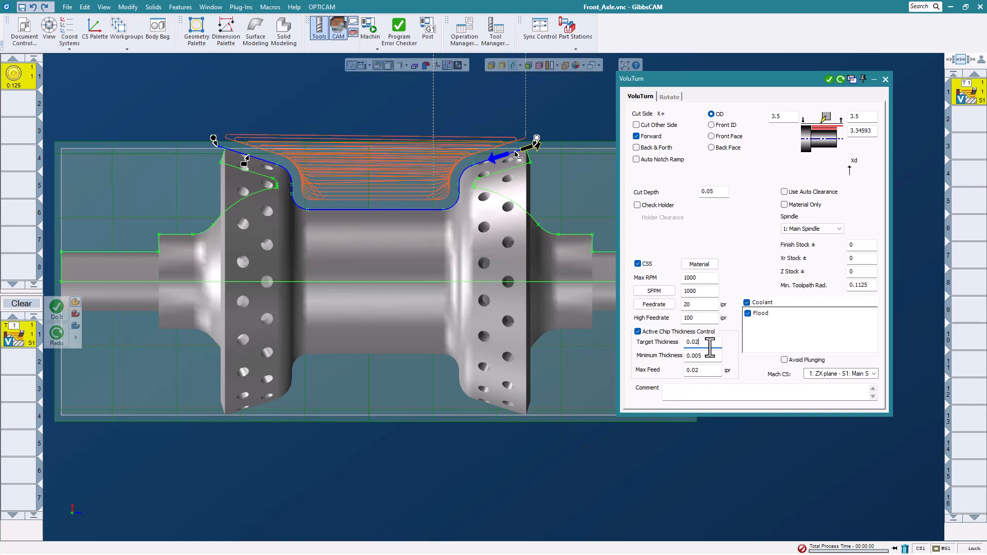
double_click(706, 371)
type(".5")
key("BackSpace")
type("05")
left_click(839, 79)
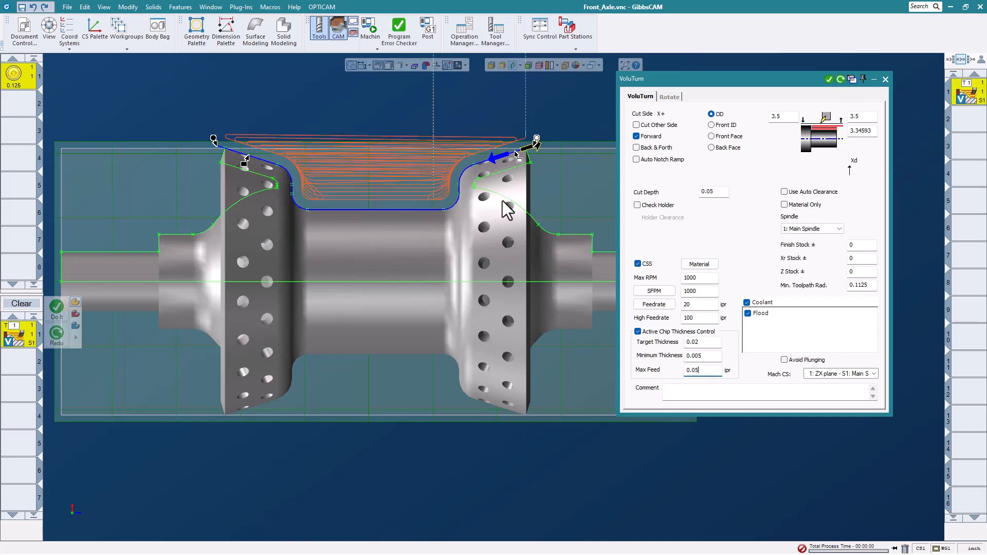
- Review the variable feed-rate markers on operation 1, then close the markers and VoluTurn dialogs
right_click(966, 92)
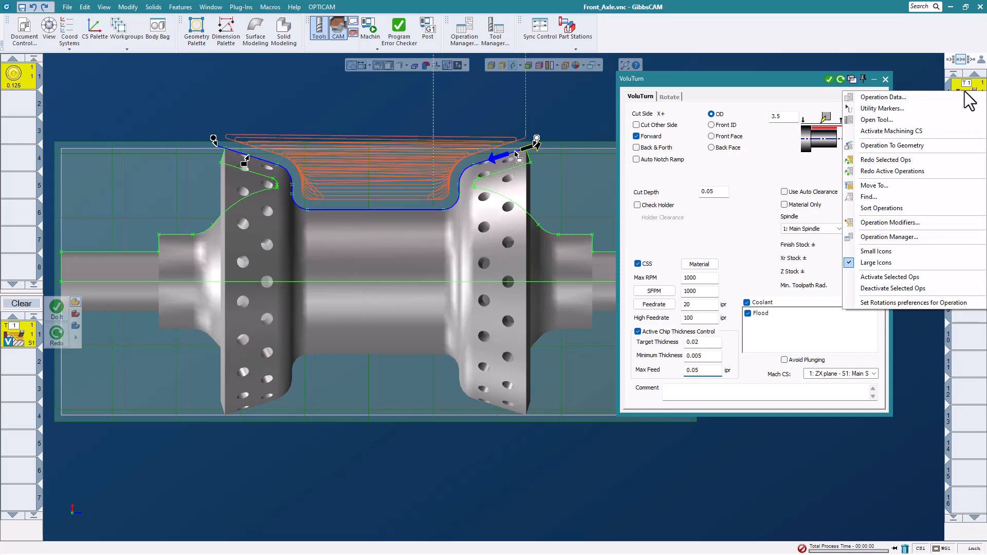
left_click(912, 109)
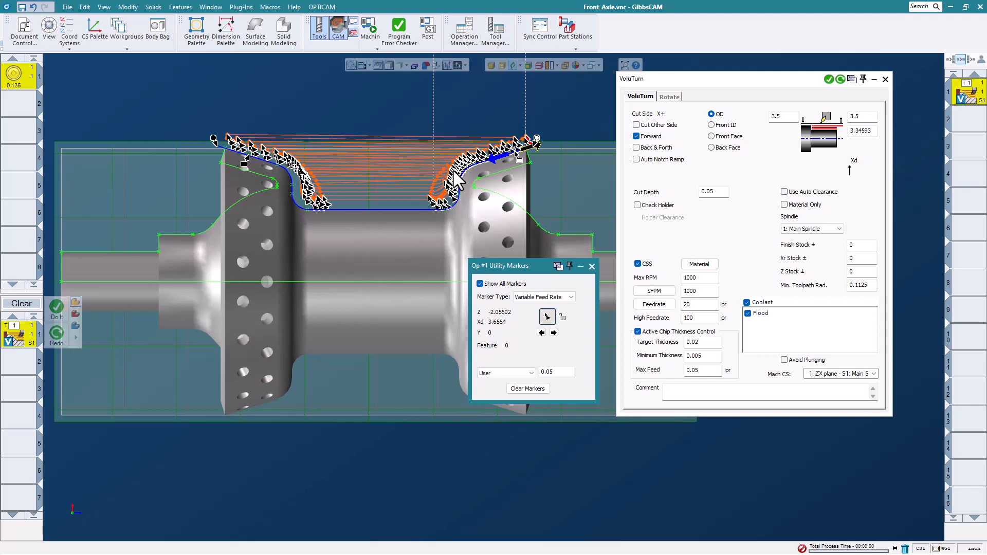
left_click(591, 266)
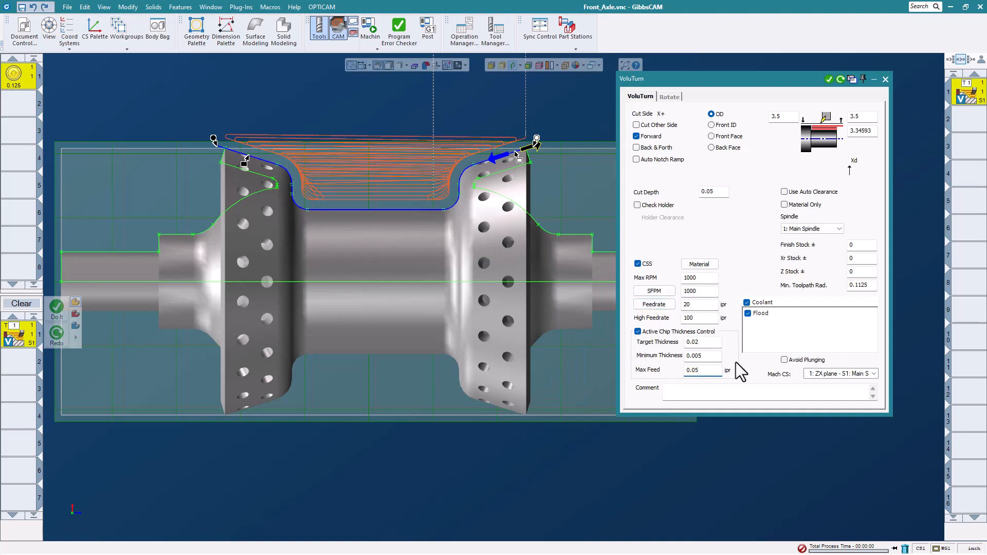
left_click(883, 79)
- Close Front_Axle.vnc without saving changes
left_click(68, 9)
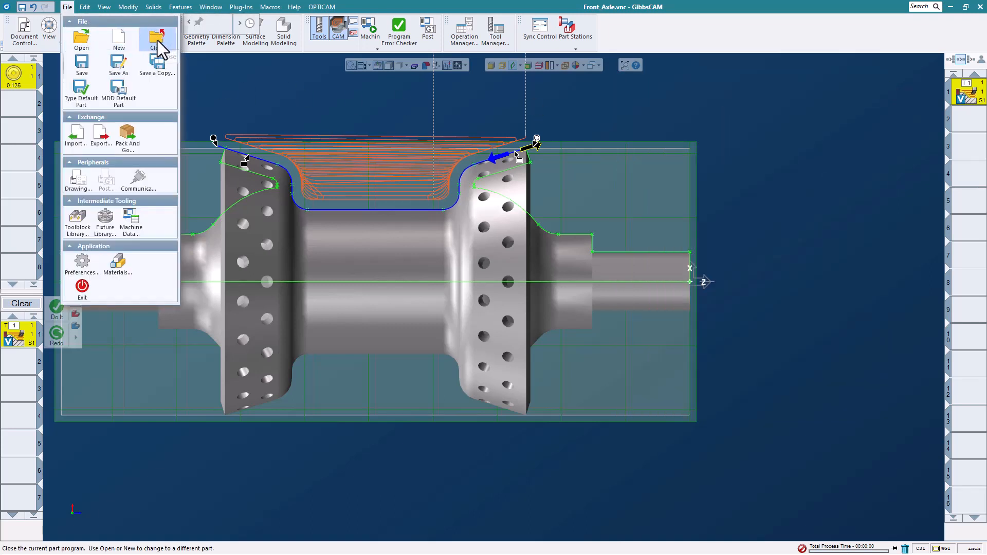
left_click(158, 40)
left_click(489, 298)
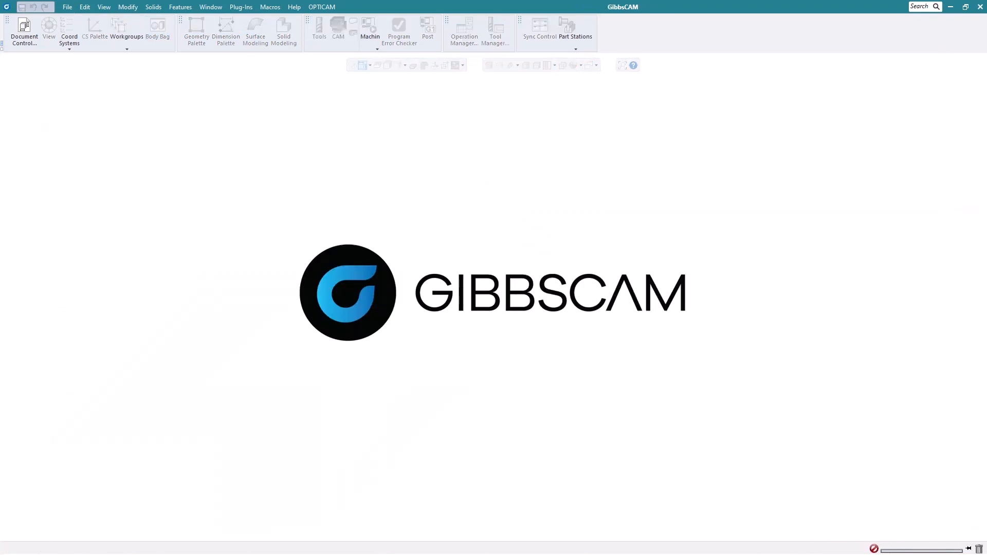
- Open the KM40TSSCLC12.vnc part file
left_click(67, 7)
left_click(75, 40)
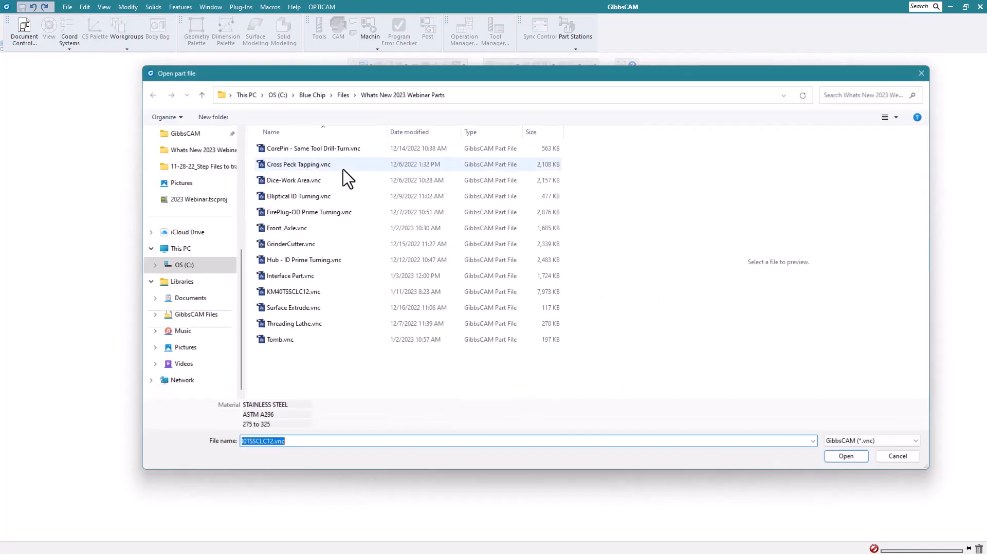
left_click(302, 292)
left_click(836, 457)
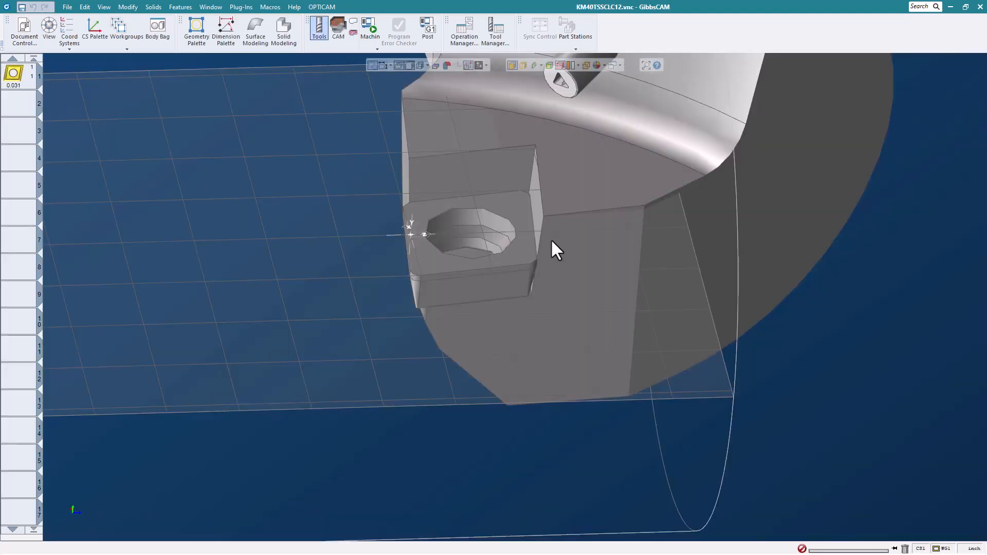
- Orbit the tool model and open the settings for turning tool 1
scroll(551, 238, "up", 2)
middle_click_drag(574, 258, 509, 188)
scroll(506, 188, "down", 6)
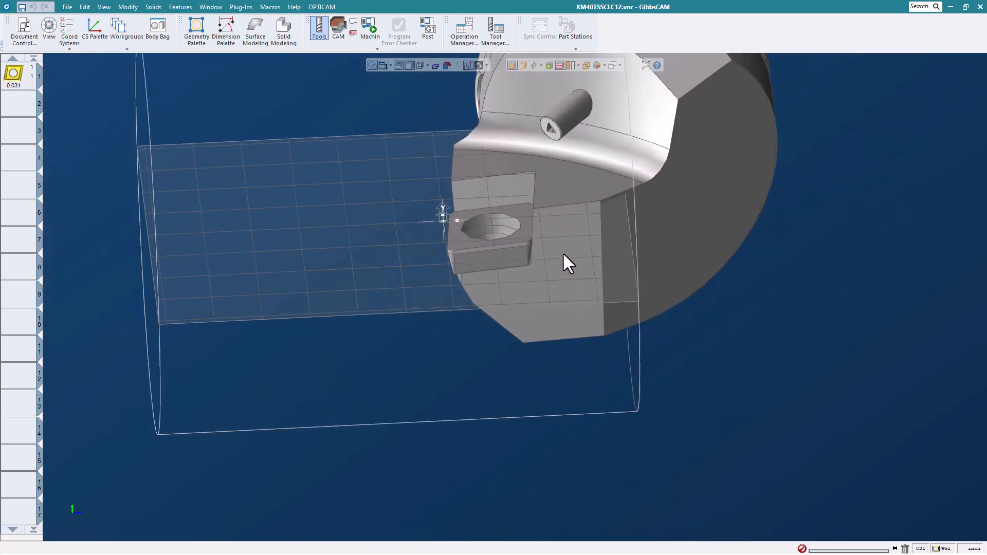
scroll(558, 236, "up", 2)
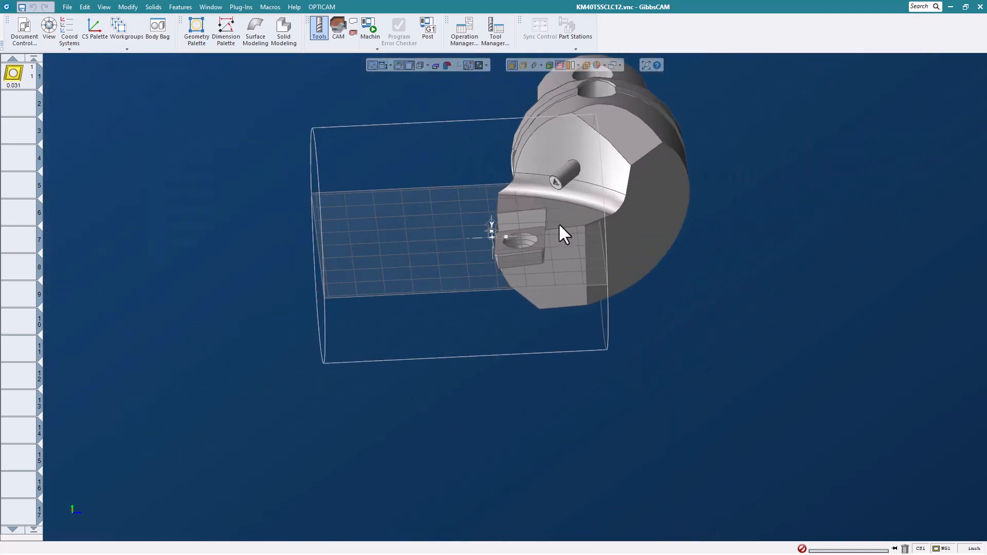
double_click(13, 72)
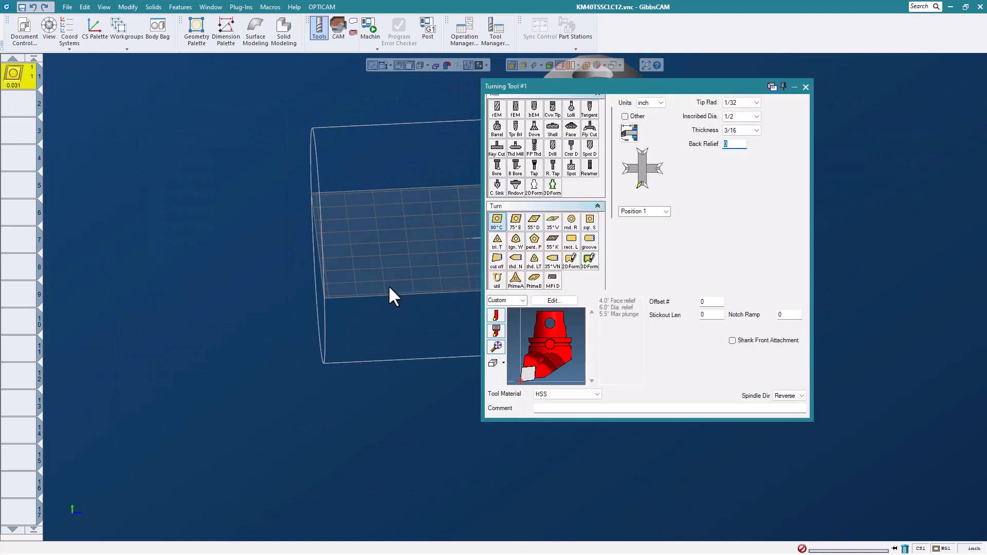
- Set Turning Tool #1's Back Relief to 10 and rotate and zoom the preview to inspect the insert
left_click_drag(534, 372, 539, 341)
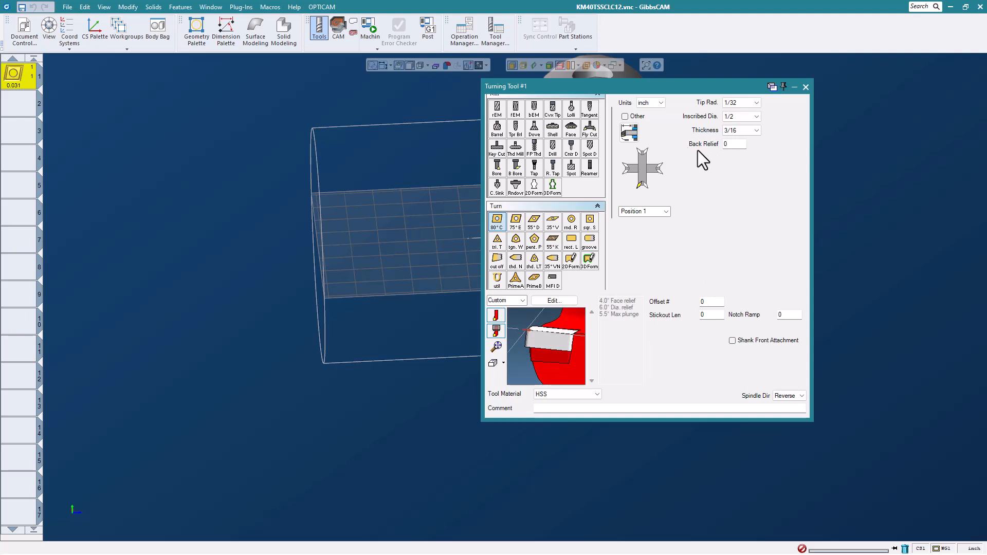
left_click(734, 145)
type("10")
scroll(524, 343, "up", 2)
scroll(524, 343, "up", 1)
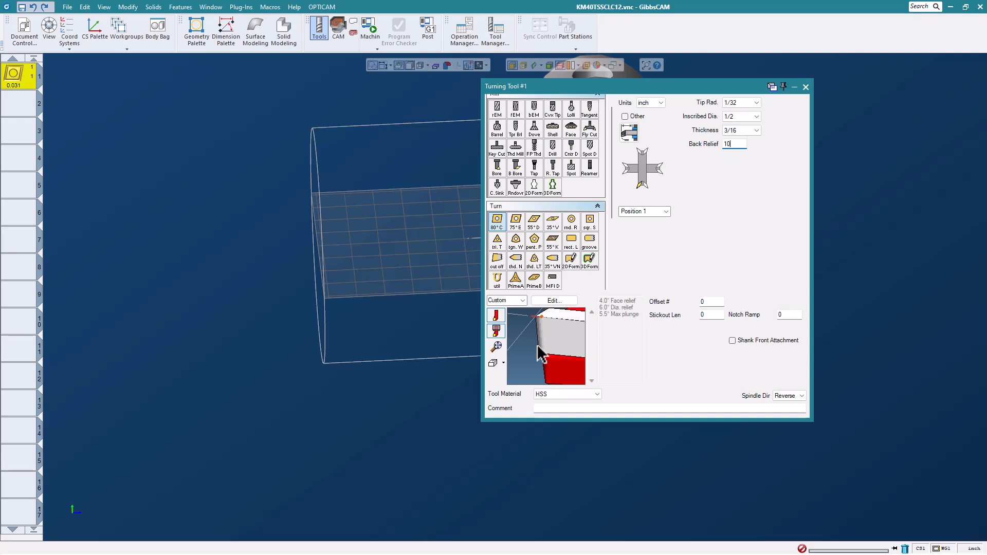
scroll(541, 353, "down", 5)
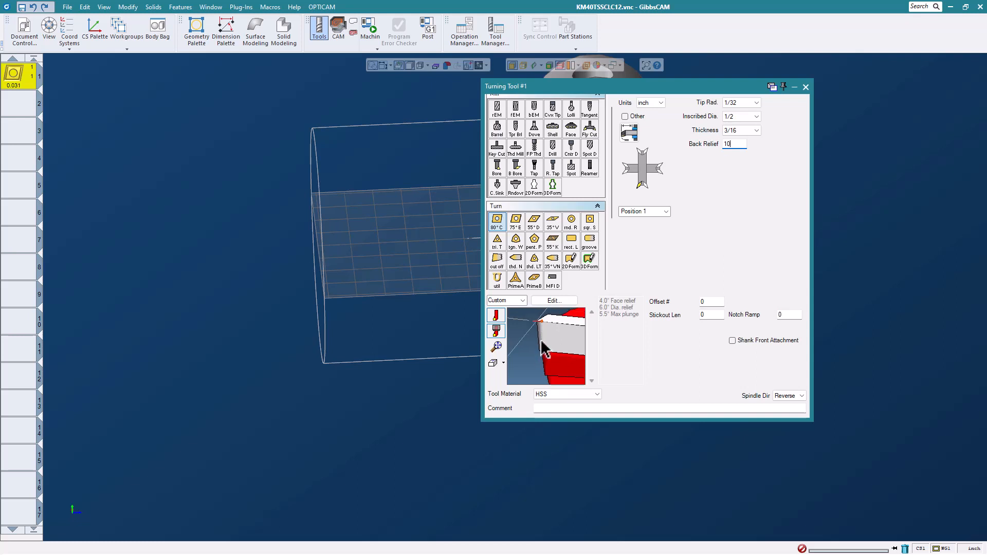
mouse_move(556, 330)
middle_mouse_down()
mouse_move(556, 360)
mouse_move(566, 322)
mouse_move(558, 327)
middle_mouse_up()
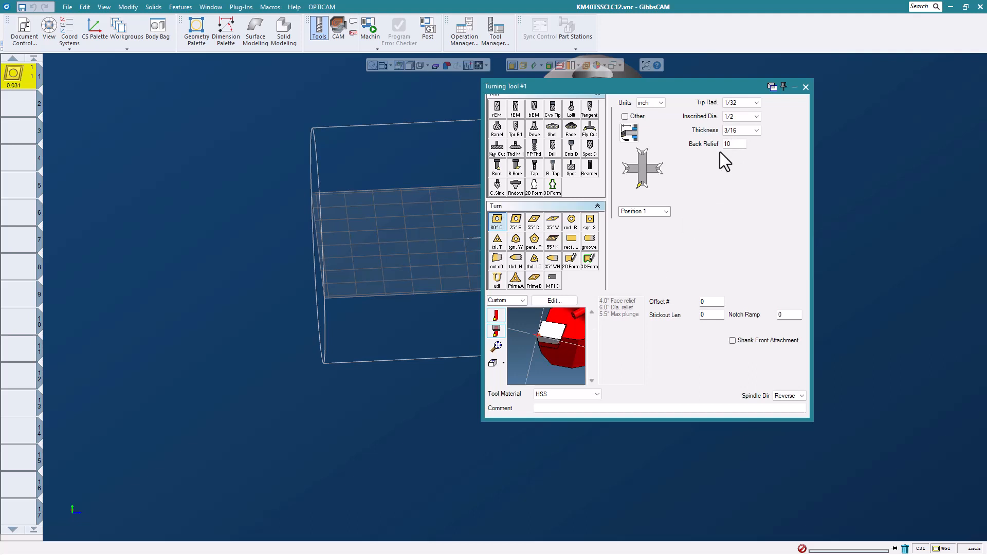
mouse_move(569, 333)
left_mouse_down()
mouse_move(553, 316)
mouse_move(563, 343)
left_mouse_up()
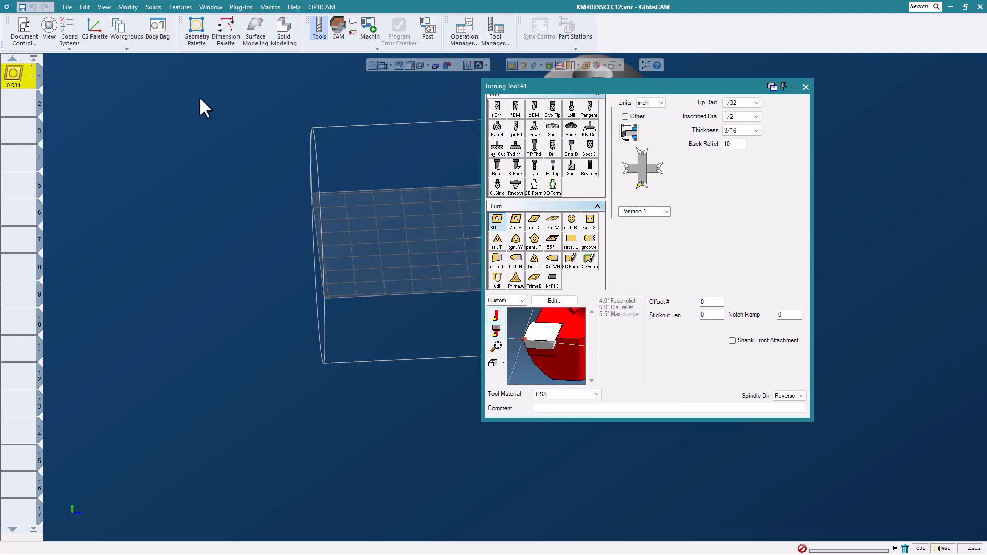
- Close KM40TSSCLC12.vnc without saving changes
left_click(67, 6)
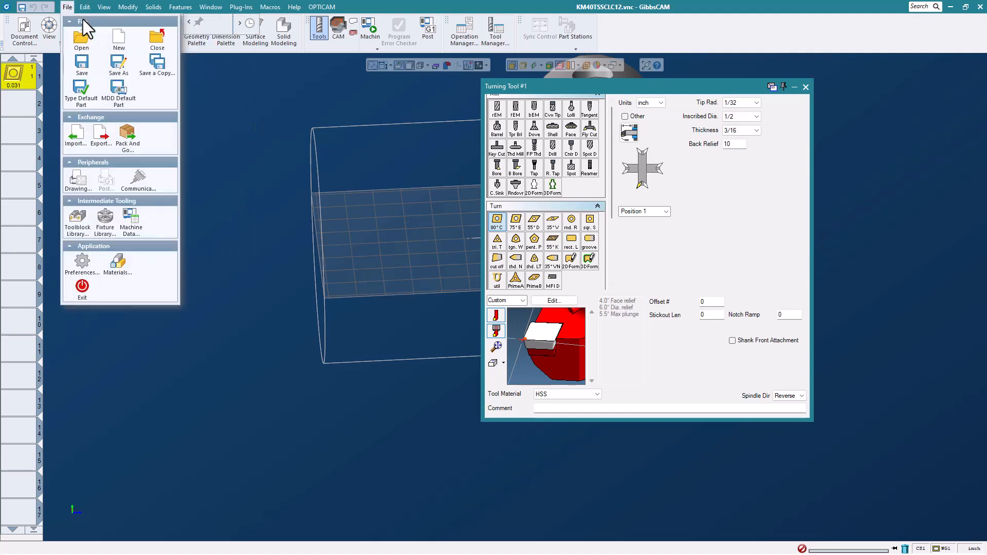
left_click(156, 38)
left_click(489, 297)
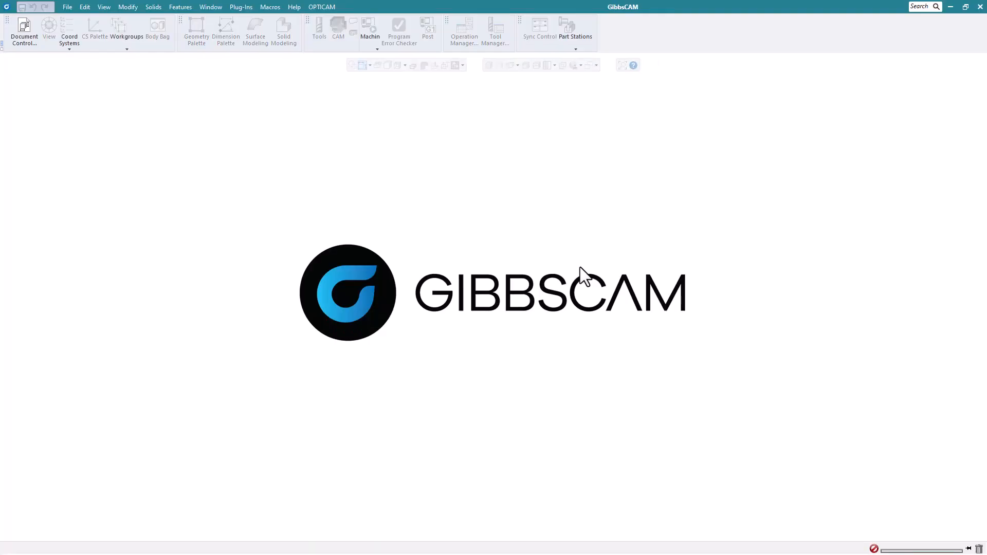
- Open the Interface Part.vnc file
left_click(67, 7)
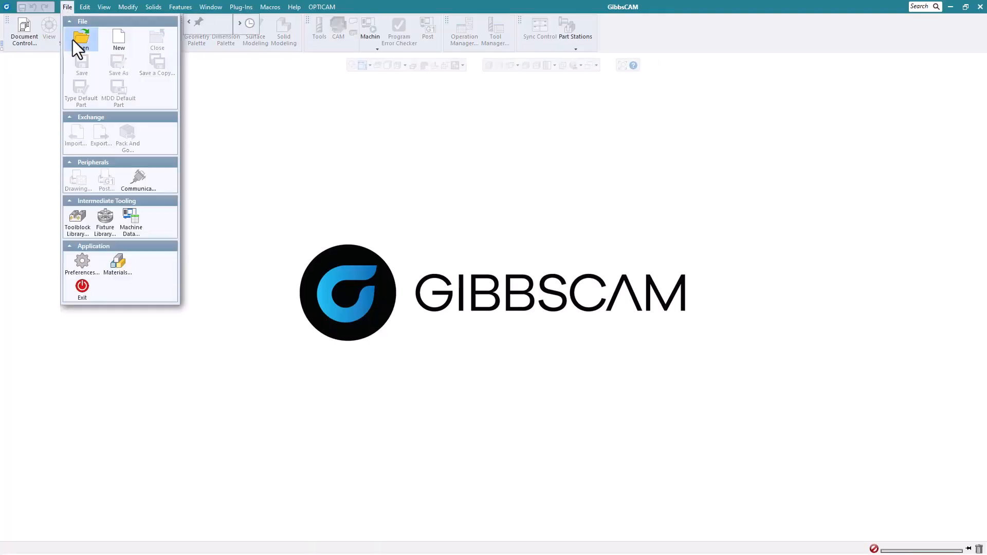
left_click(73, 39)
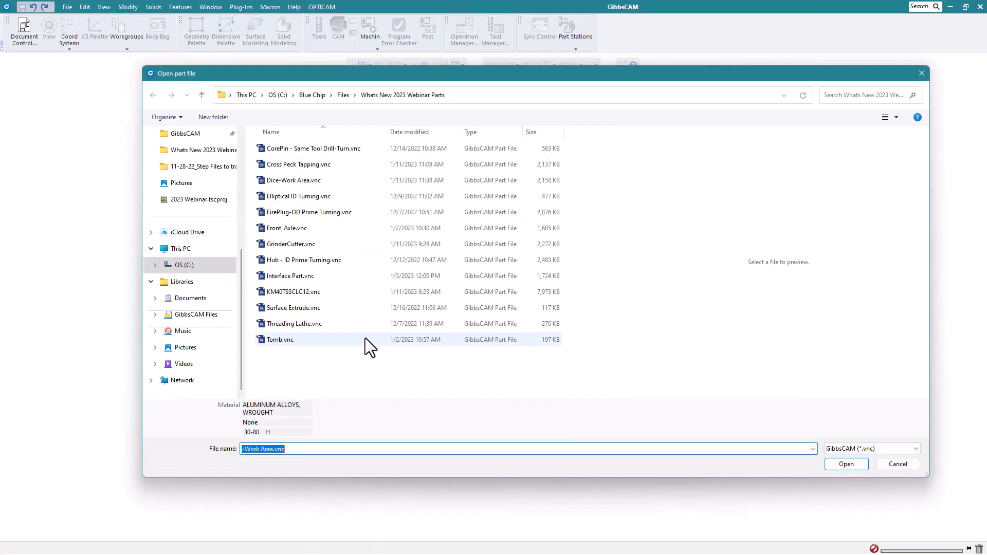
left_click(297, 276)
left_click(847, 456)
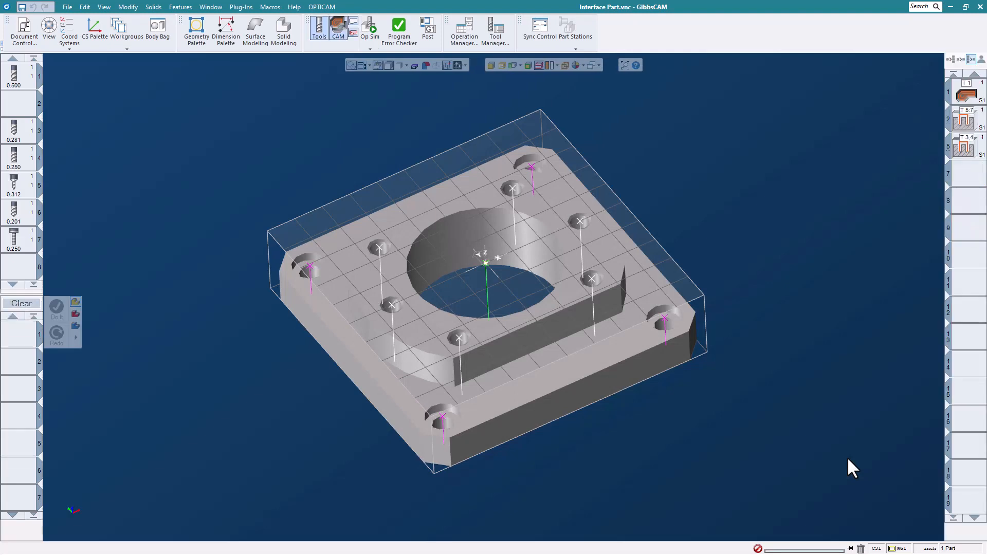
- Deactivate operation tiles 2 and 5 via Deactivate Selected Ops, orbiting to view the drill paths
middle_click_drag(539, 320, 561, 308)
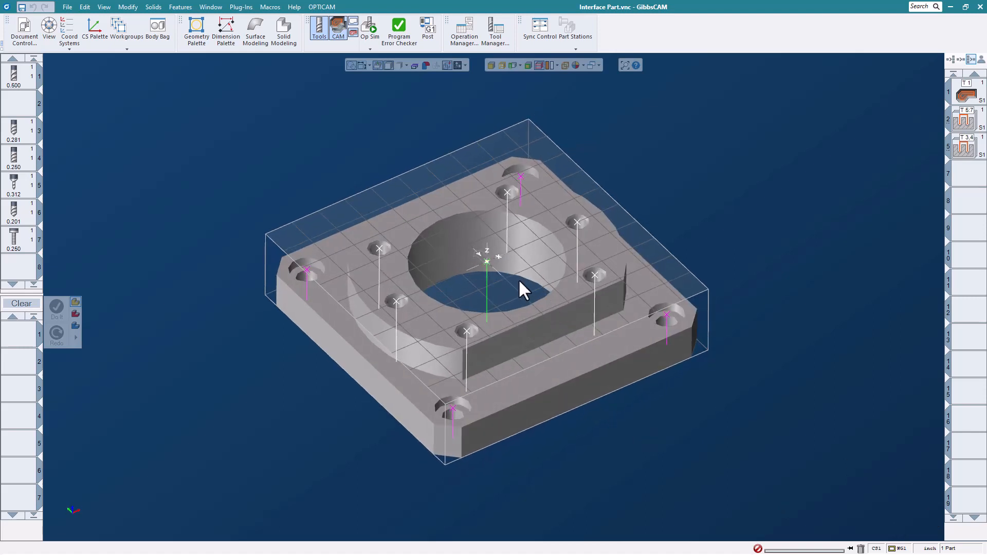
middle_click_drag(518, 280, 524, 273)
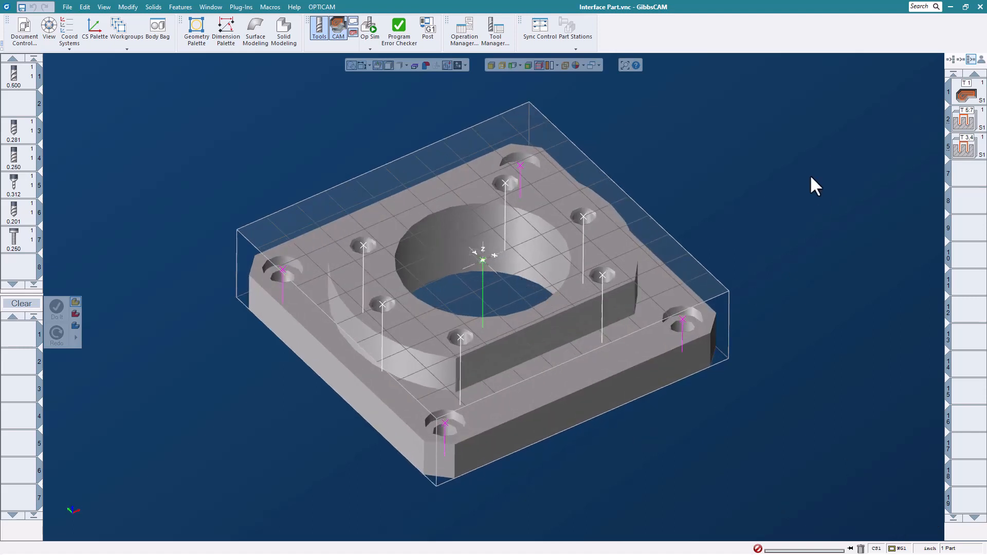
right_click(974, 100)
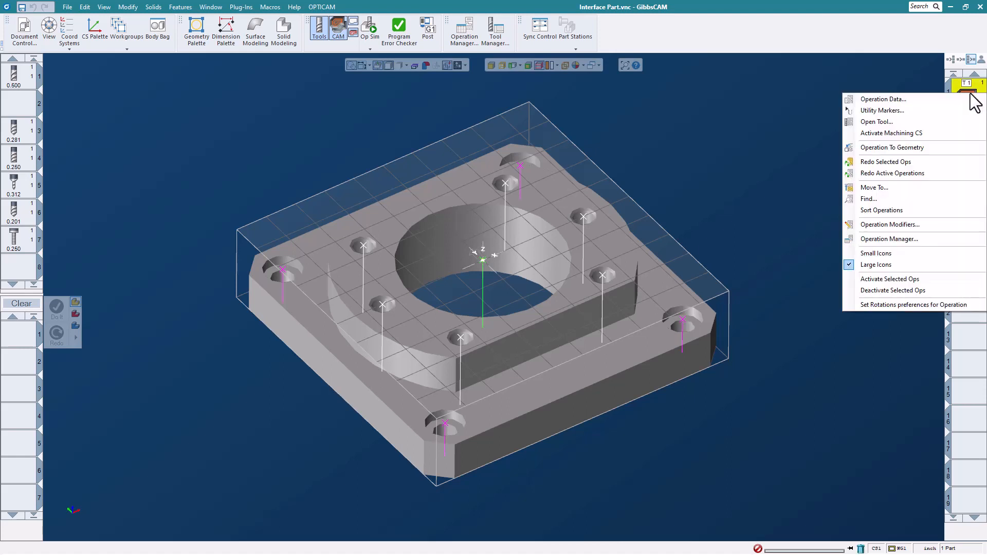
left_click(813, 214)
left_click(962, 127)
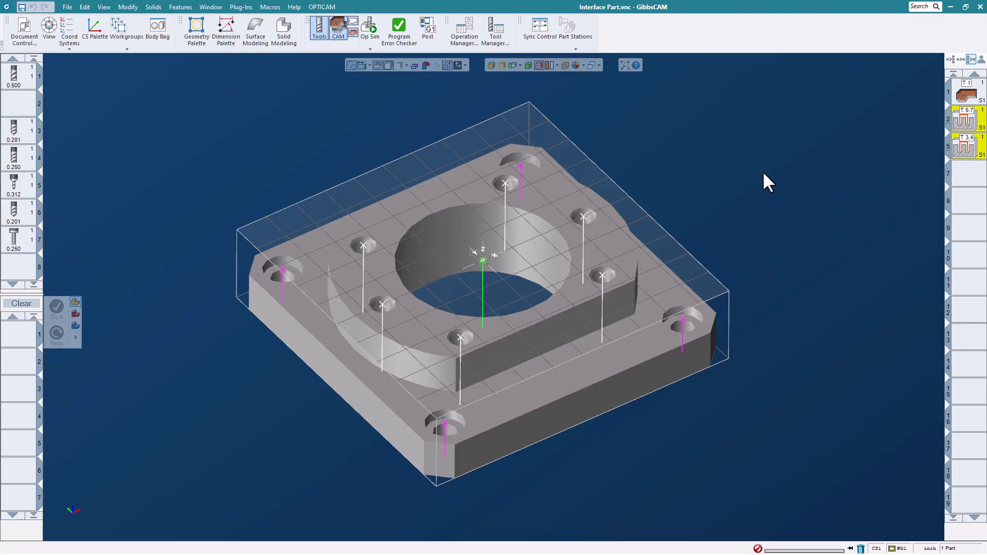
right_click(944, 129)
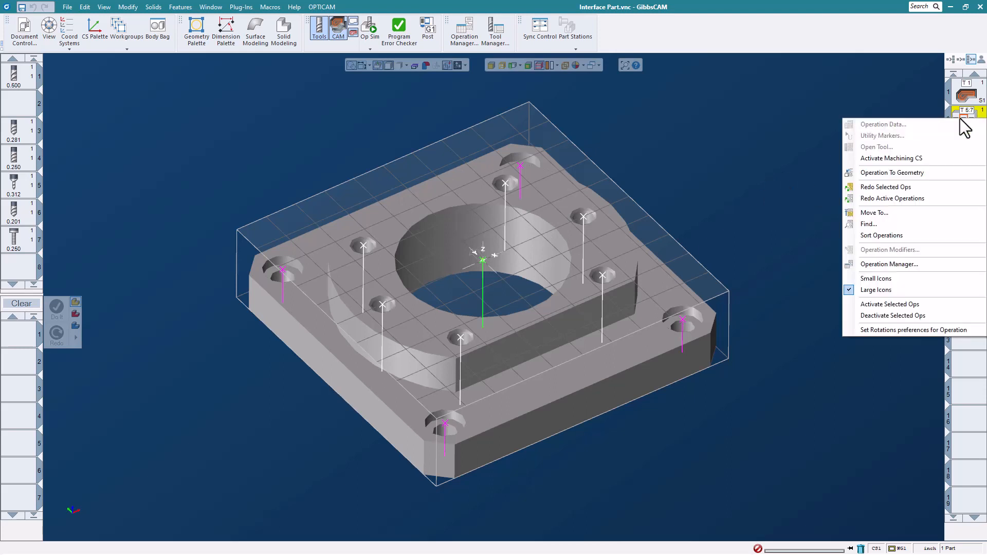
left_click(902, 314)
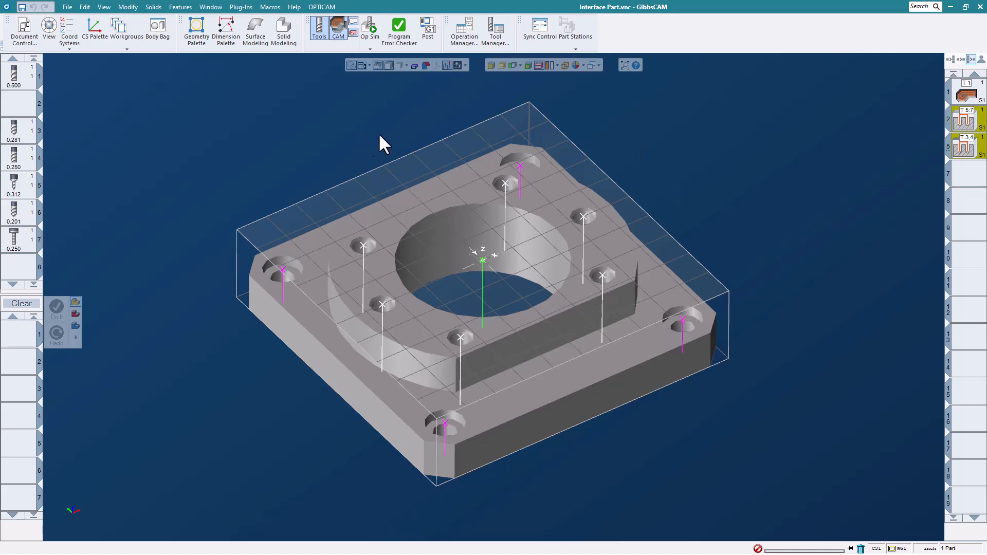
middle_click_drag(657, 163, 758, 227)
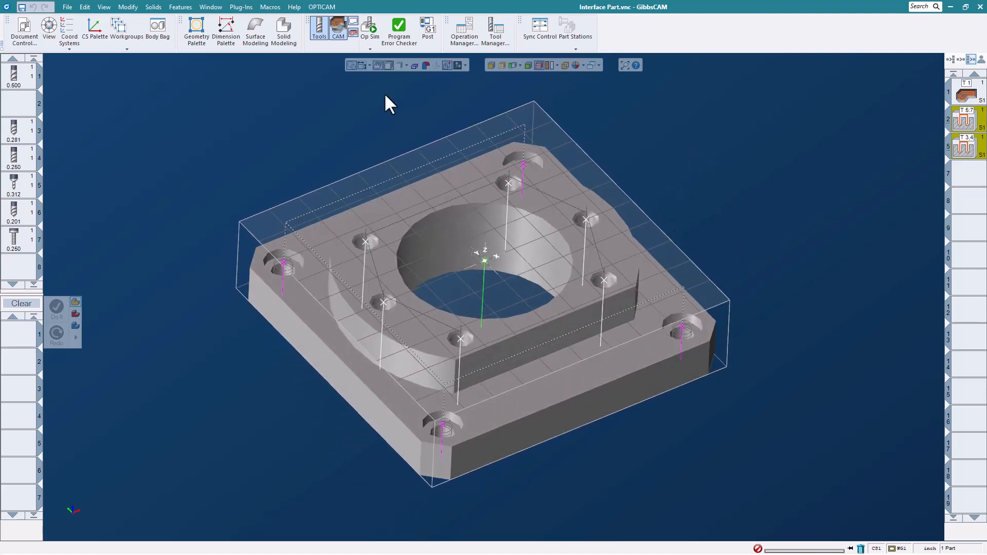
left_click(369, 26)
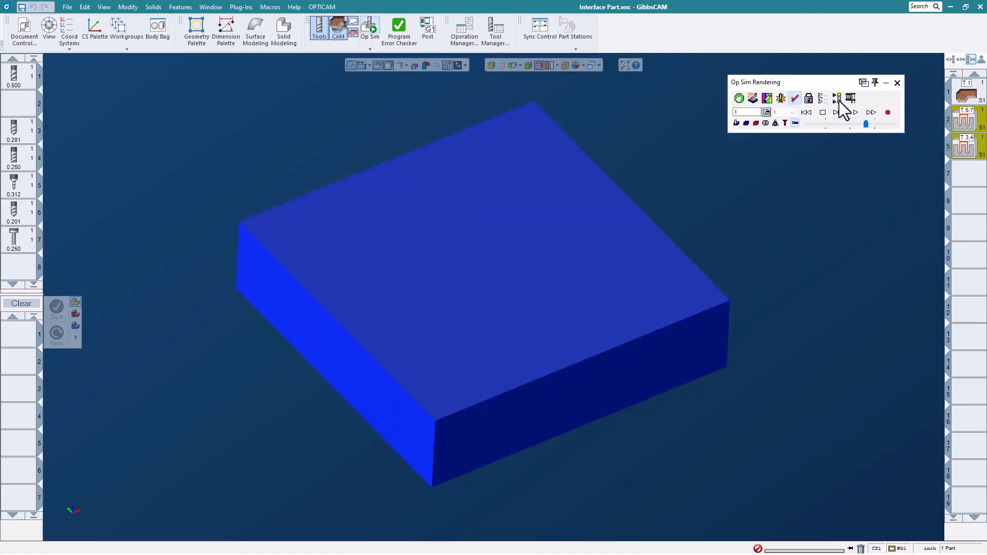
left_click(855, 112)
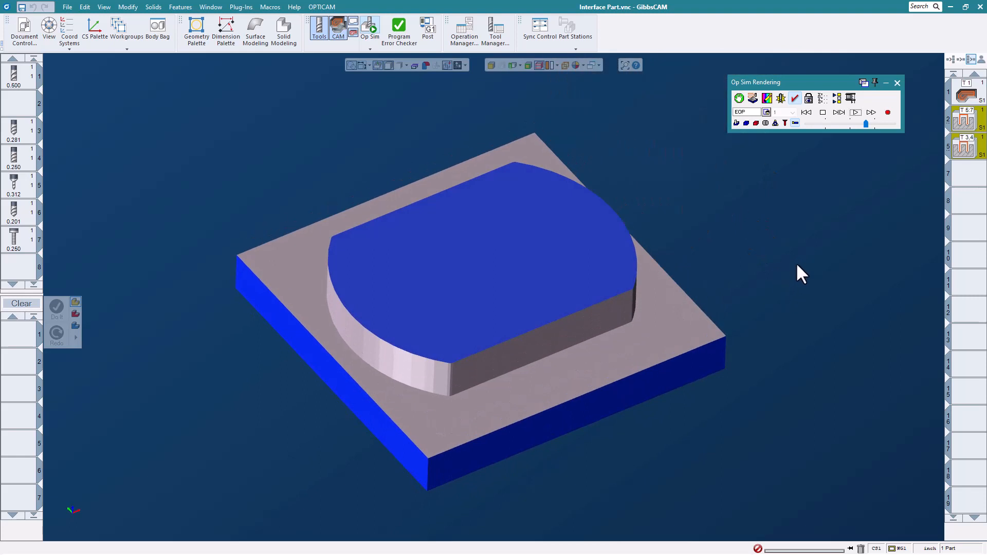
left_click(897, 83)
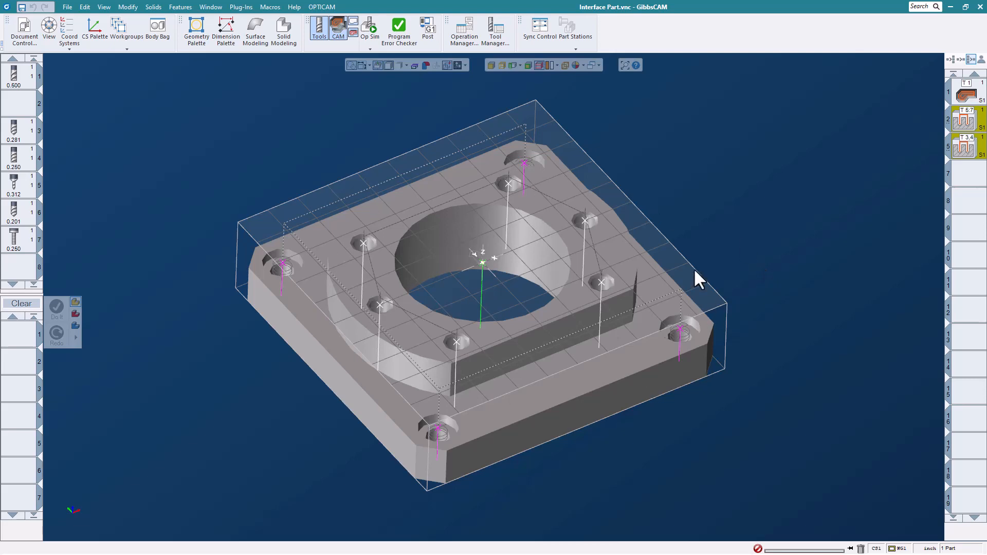
- Post the roughing operation to Part (7) Show Clearance.NCF from the Post Processor
scroll(693, 239, "up", 1)
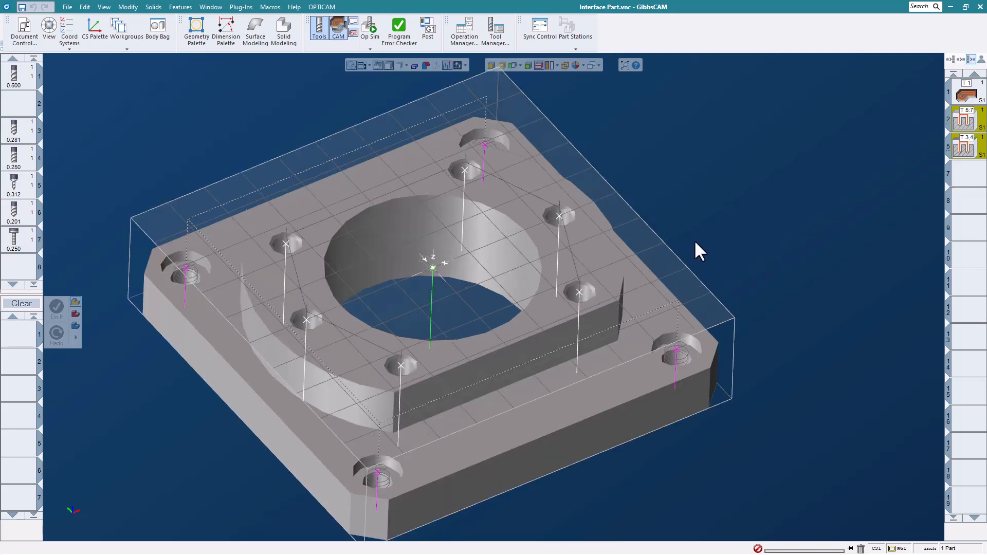
scroll(694, 239, "down", 1)
middle_click_drag(723, 279, 711, 241)
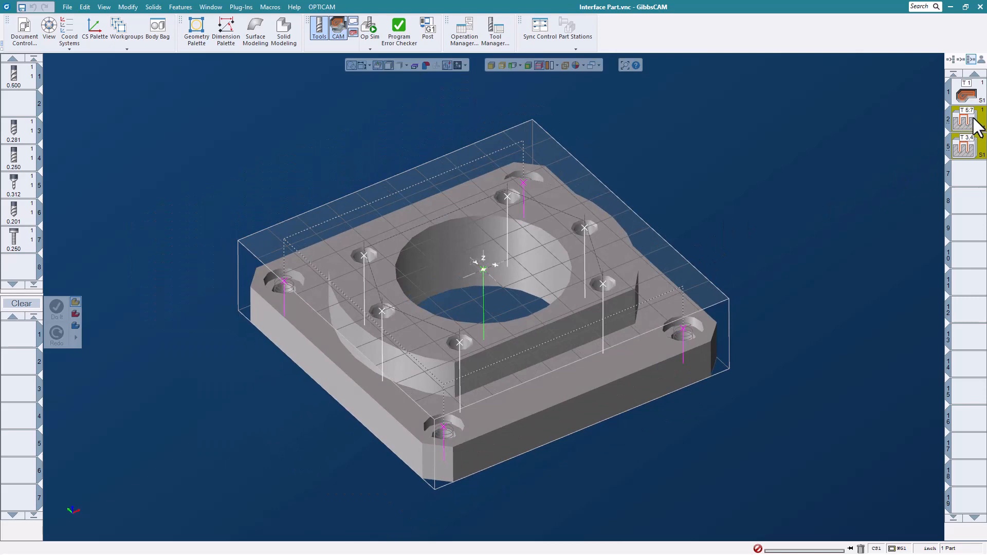
scroll(843, 151, "up", 1)
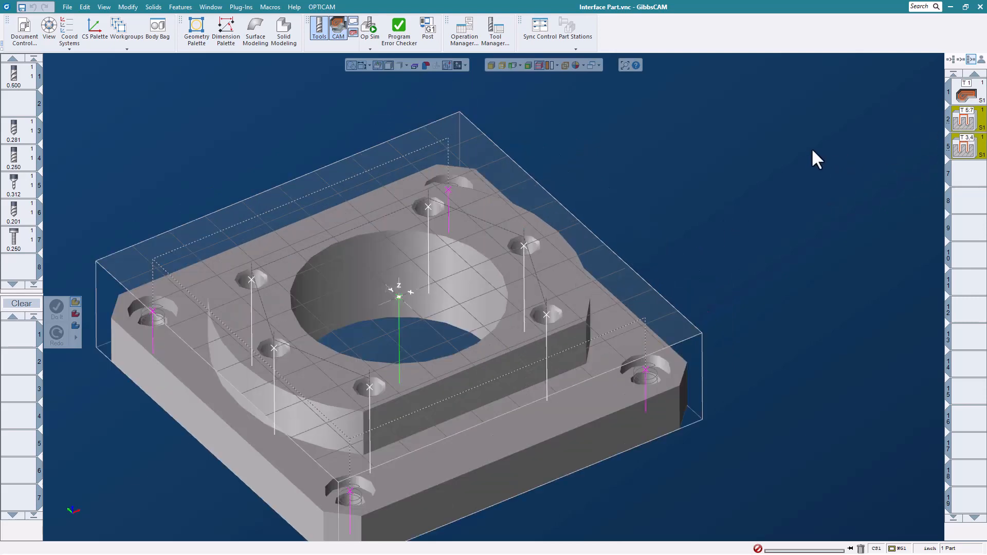
scroll(781, 145, "down", 1)
middle_click_drag(744, 142, 754, 183)
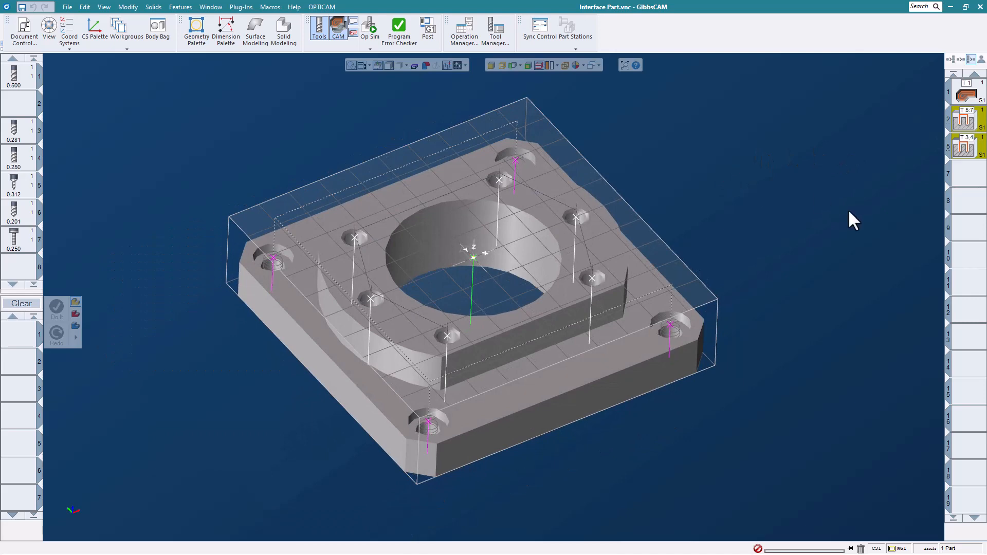
left_click(427, 28)
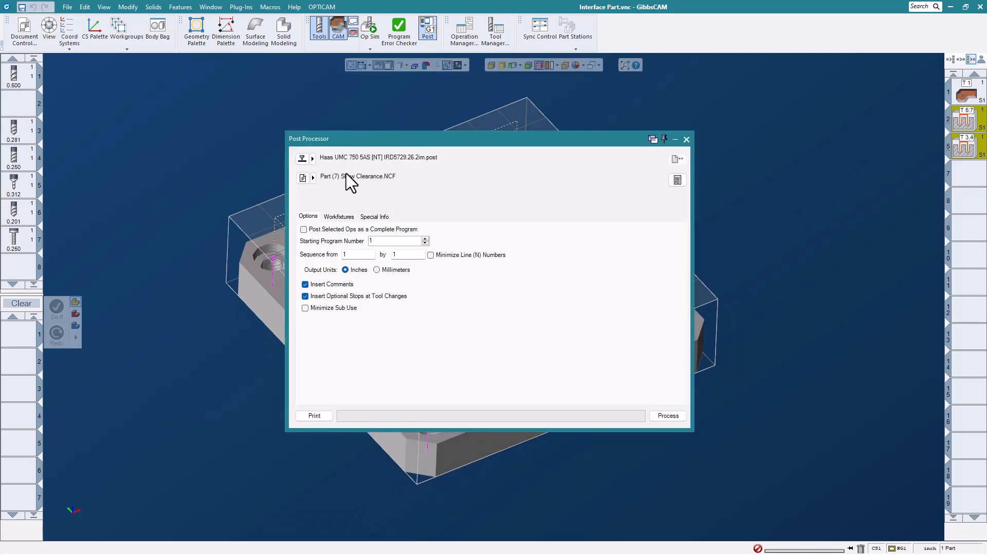
left_click(668, 416)
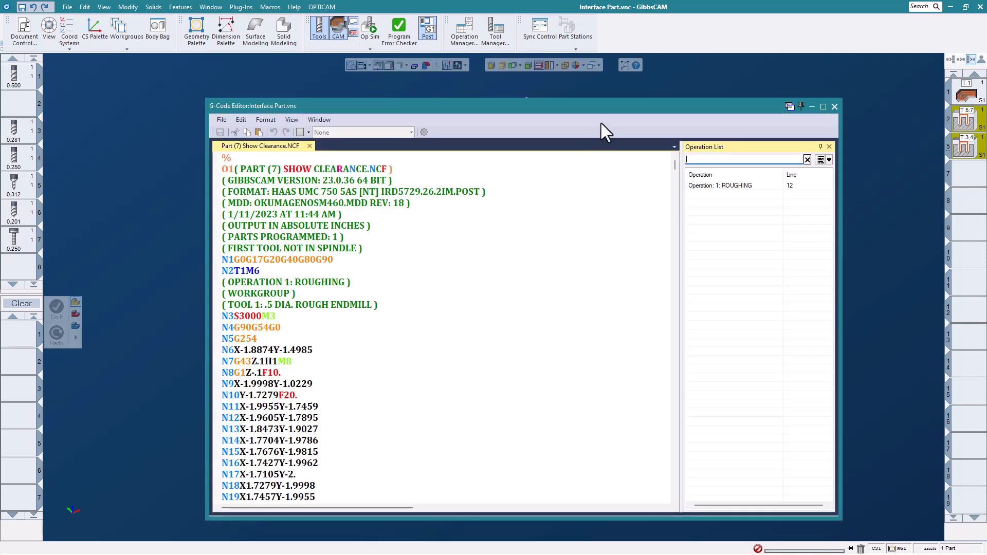
- Scroll through the generated G-code, then close the editor and Post Processor dialog
left_click_drag(634, 104, 679, 83)
scroll(465, 314, "down", 17)
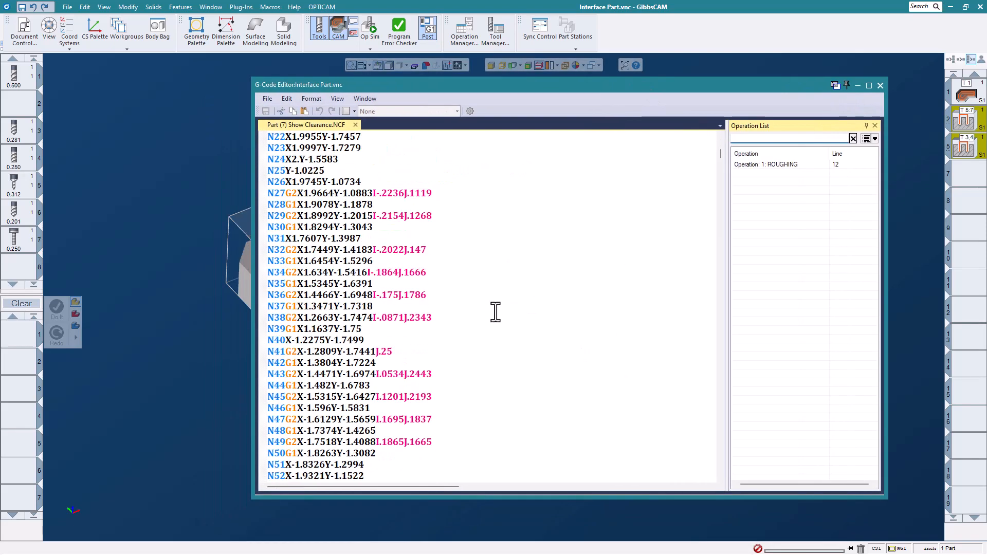
scroll(476, 313, "down", 11)
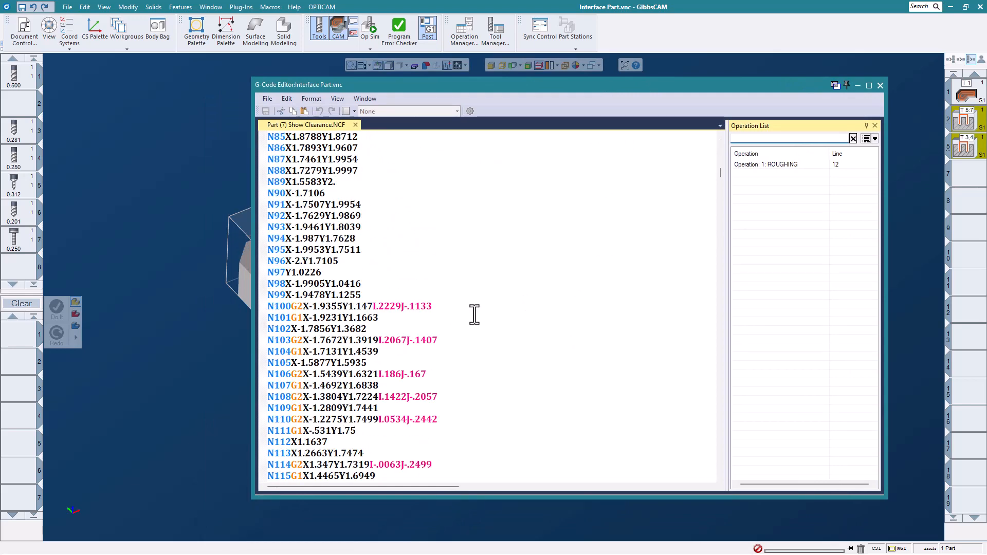
left_click(880, 86)
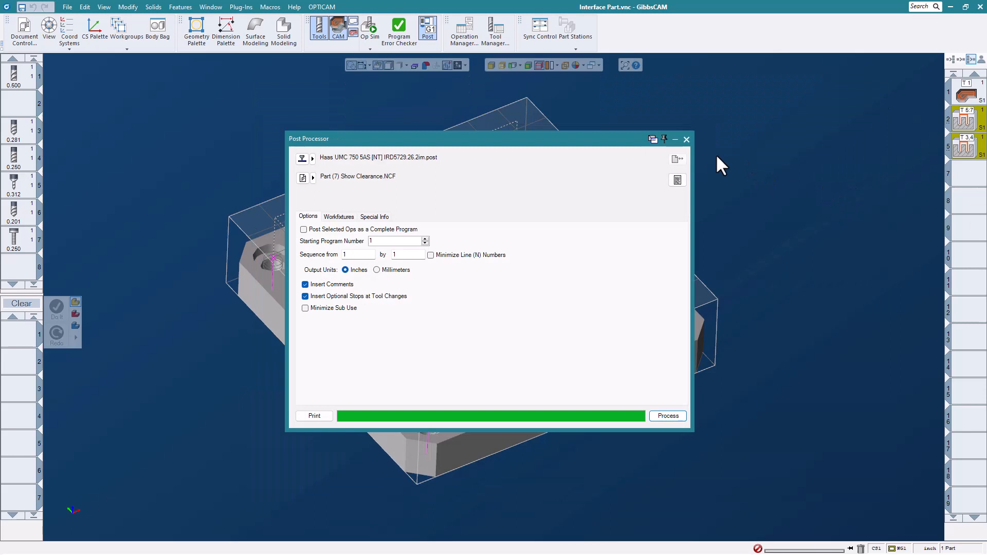
left_click(687, 139)
- Activate the selected hole operations and re-post Part (7) Show Clearance.NCF with all six operations
right_click(963, 120)
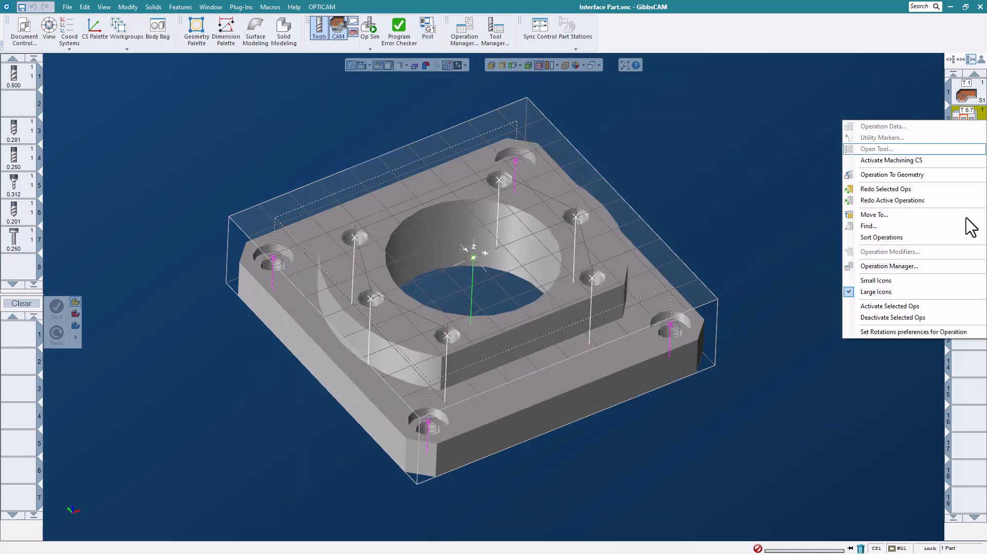
left_click(943, 311)
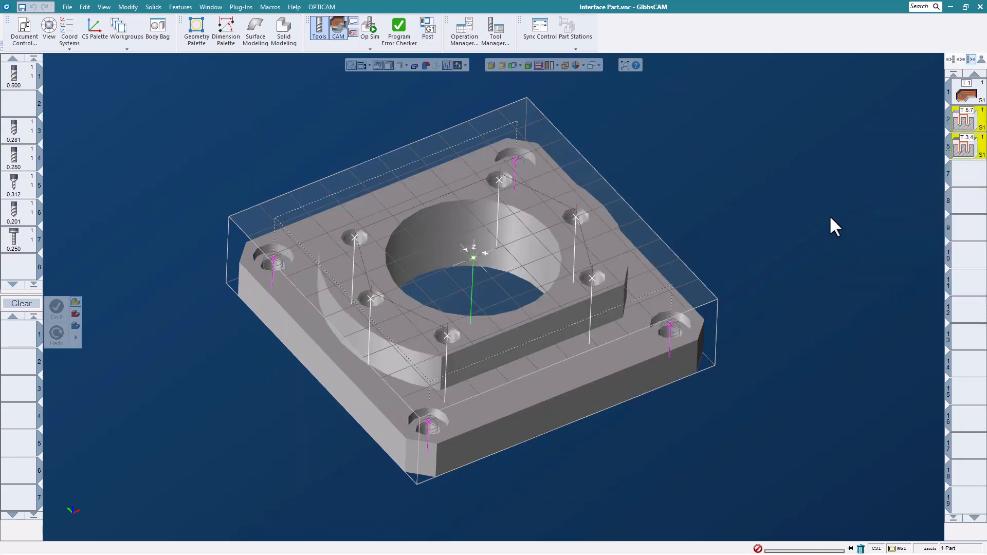
left_click(428, 28)
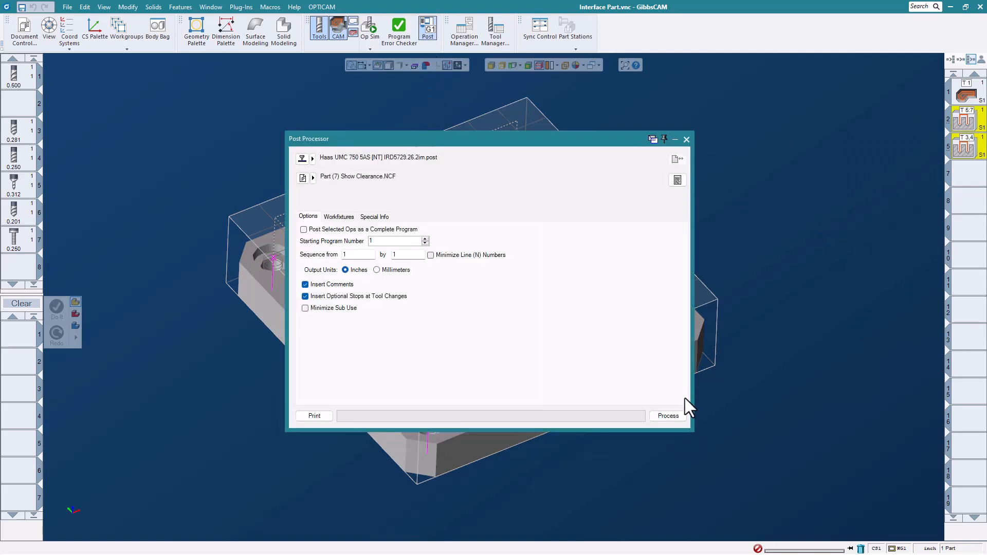
left_click(668, 416)
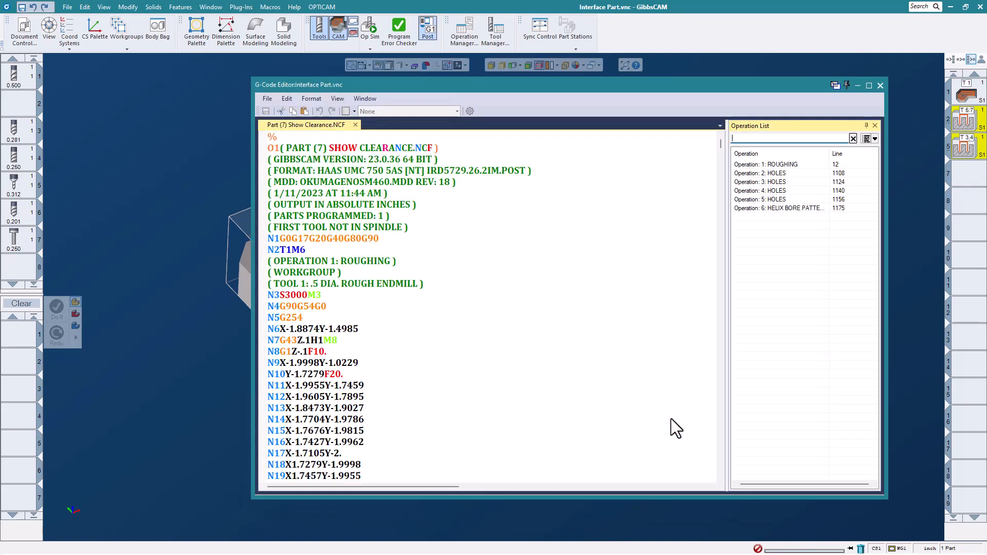
scroll(569, 281, "down", 1)
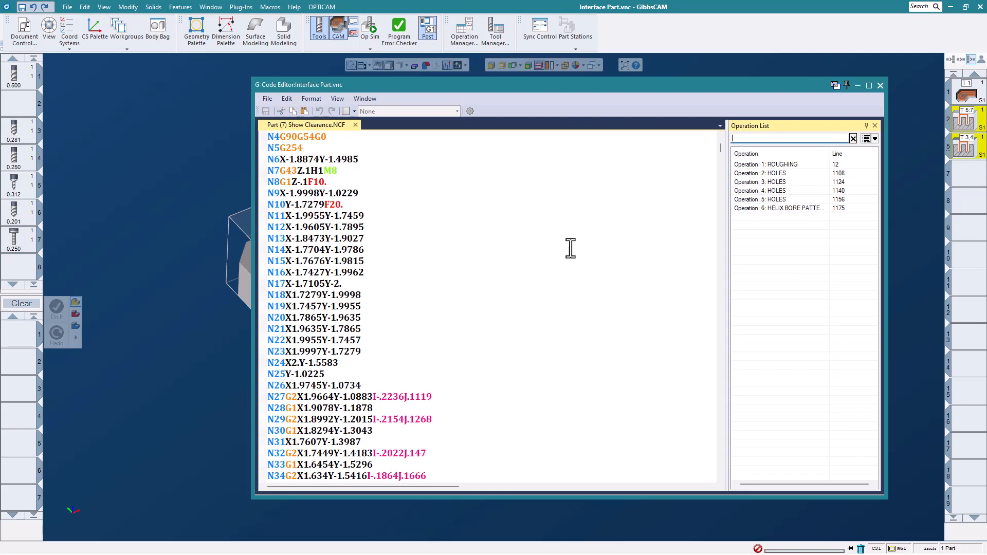
scroll(514, 238, "down", 17)
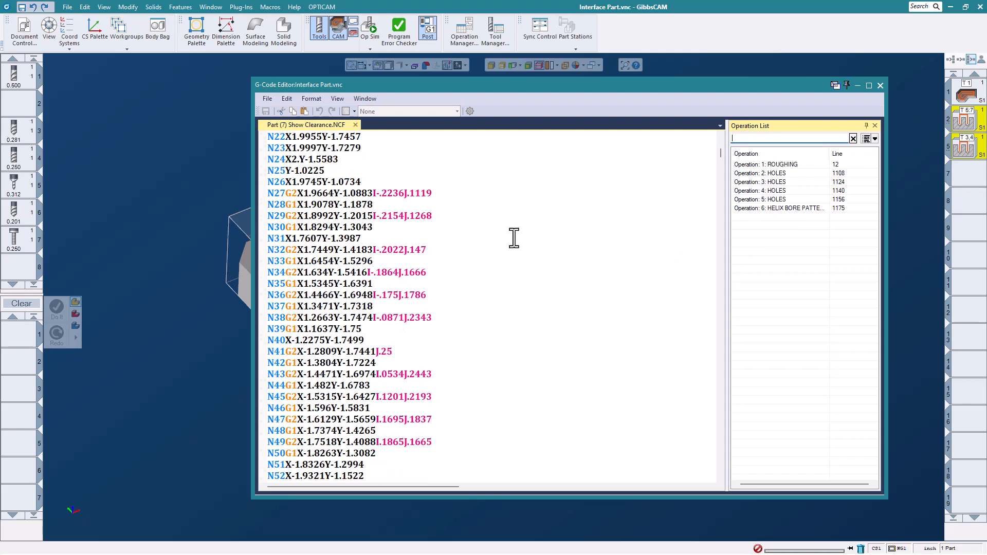
left_click(880, 85)
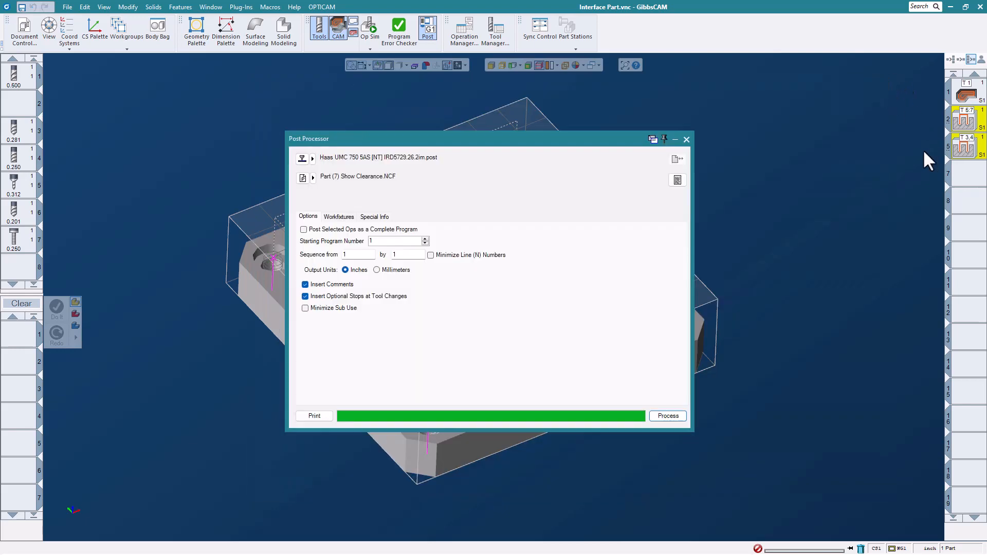
left_click(687, 139)
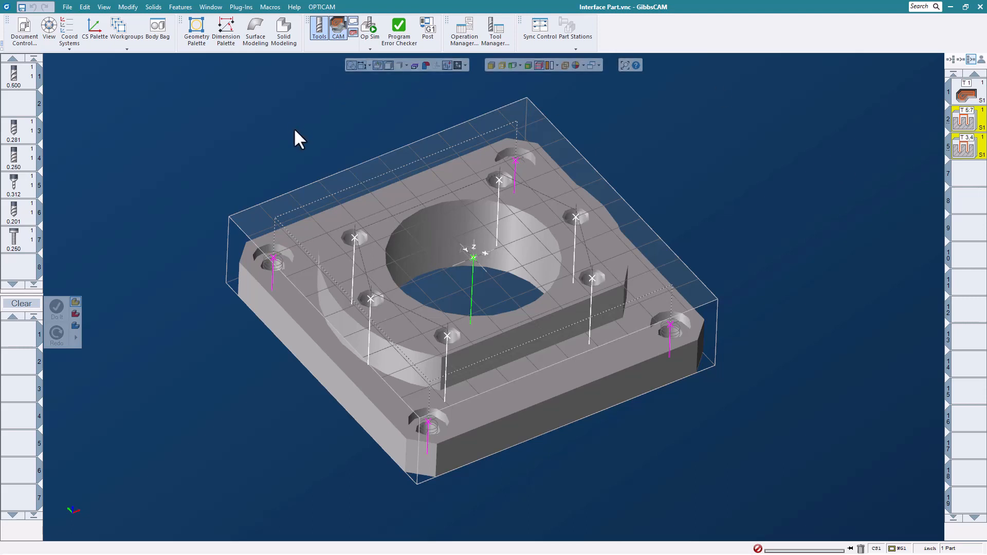
- Start operation 7 by loading the 0.600 tool 1 into the process list
left_click(84, 7)
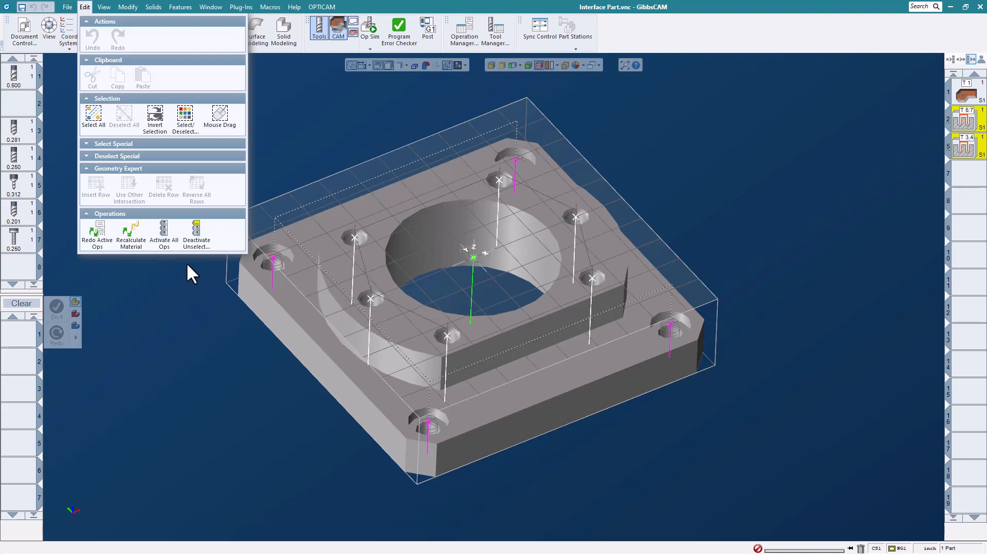
left_click(723, 135)
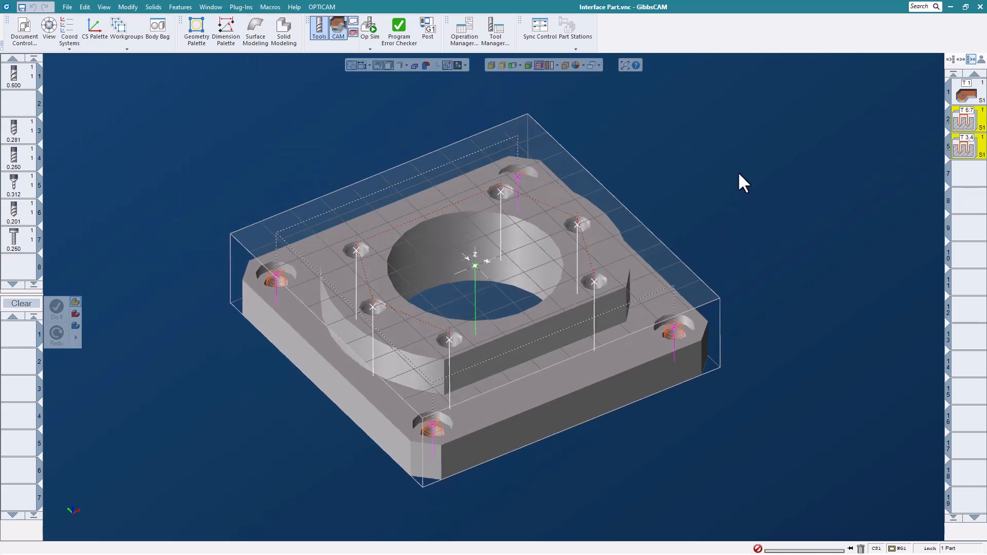
left_click(966, 174)
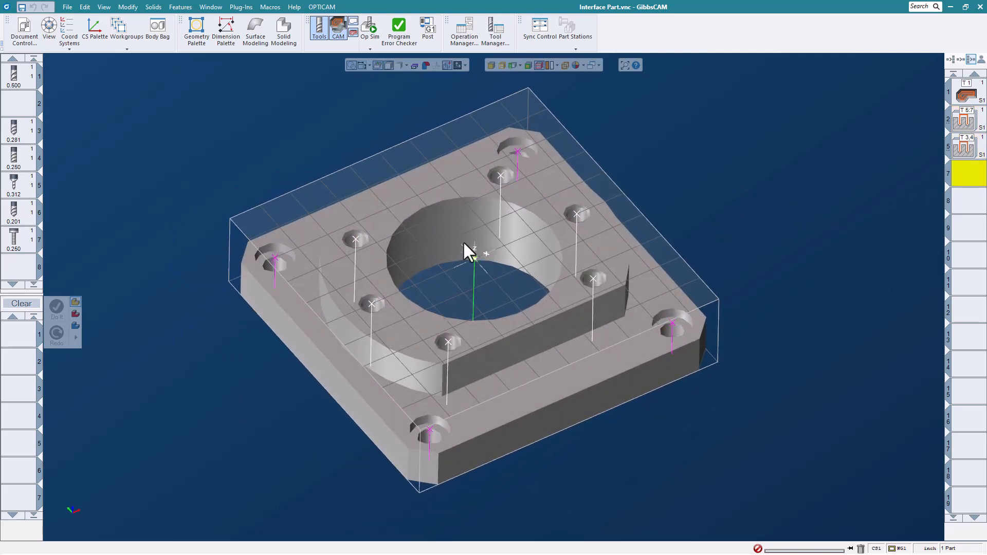
left_click_drag(22, 85, 15, 343)
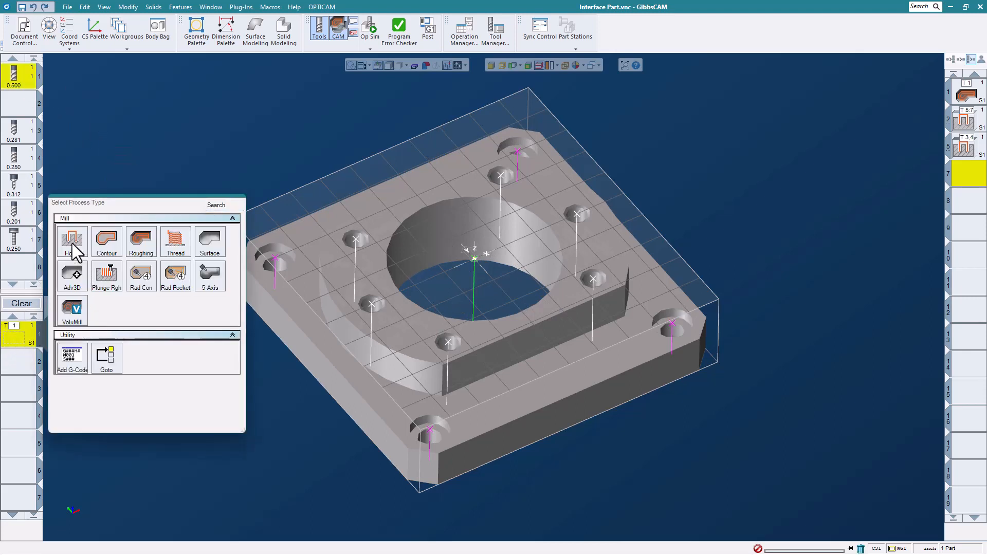
- Set up a Holes process with a Mill Bore cycle on the large central bore
left_click(72, 244)
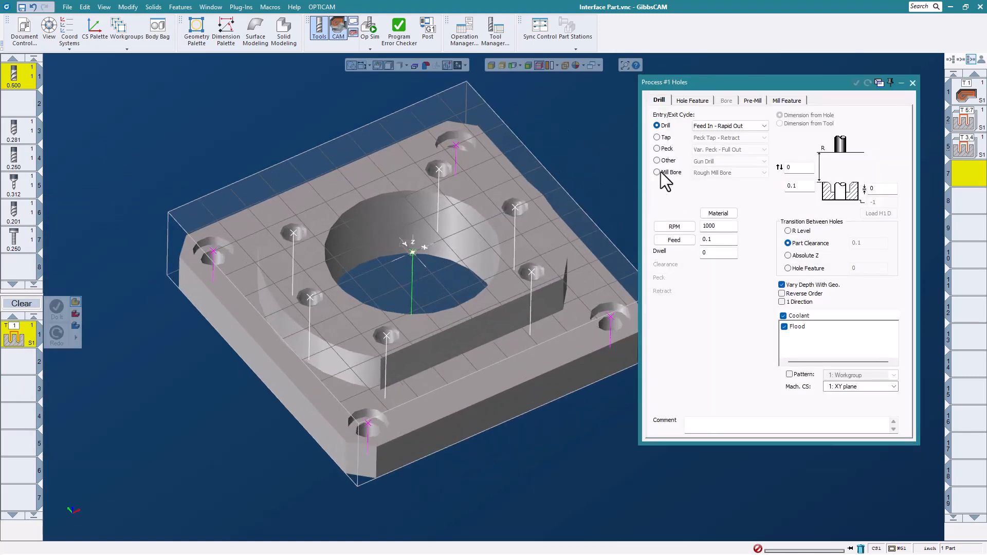
left_click(661, 172)
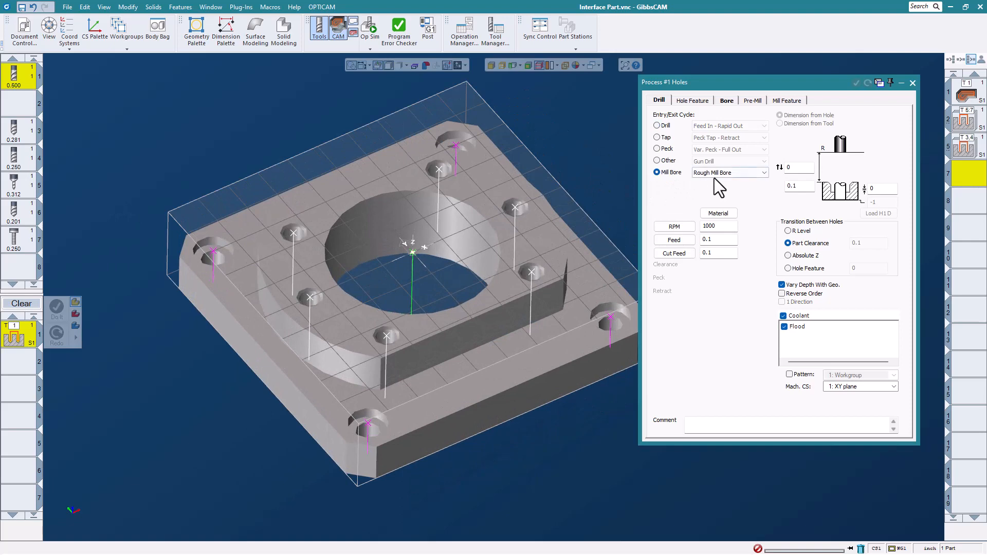
left_click(411, 251)
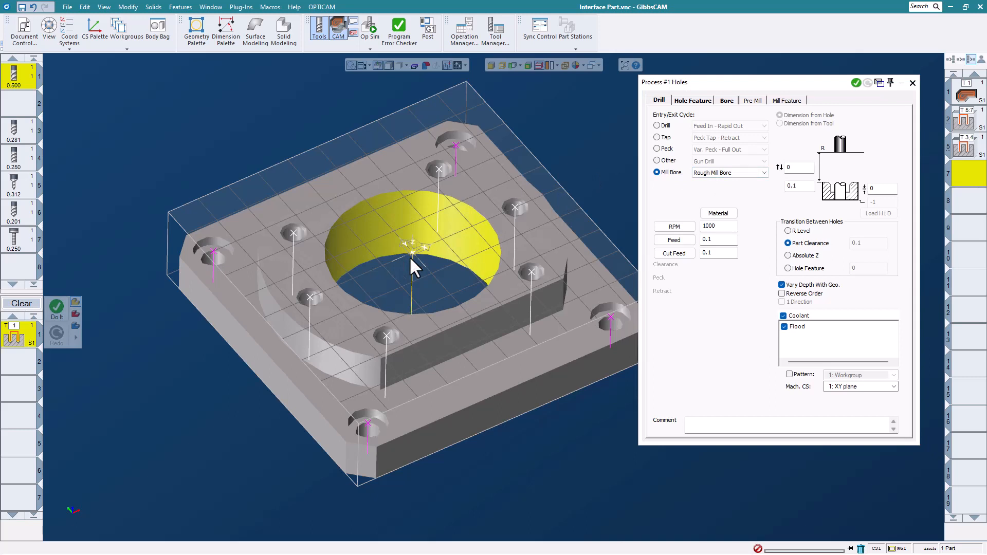
left_click(689, 101)
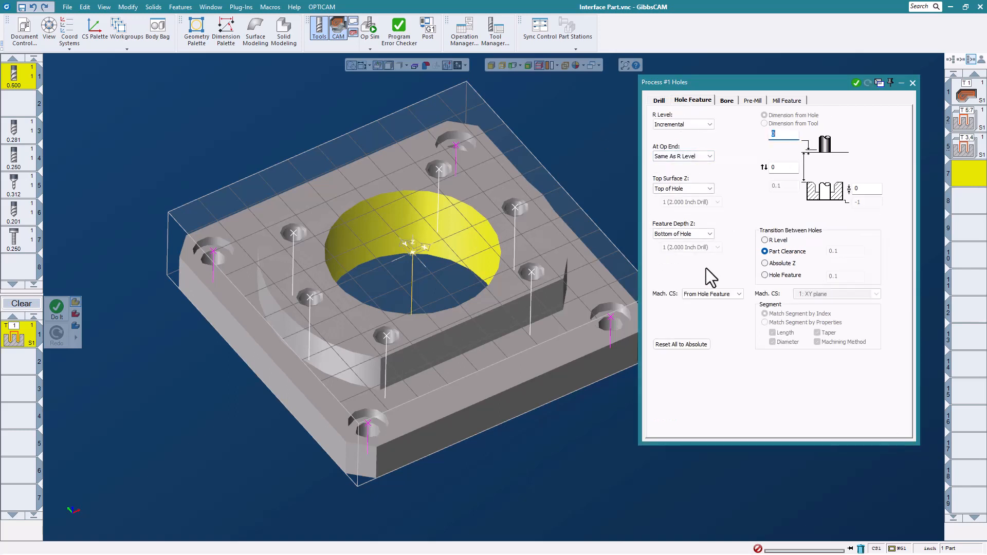
- Generate the operation 7 bore toolpath with Bore Diameter 1 and 0.1 cut width, then inspect it
left_click(728, 101)
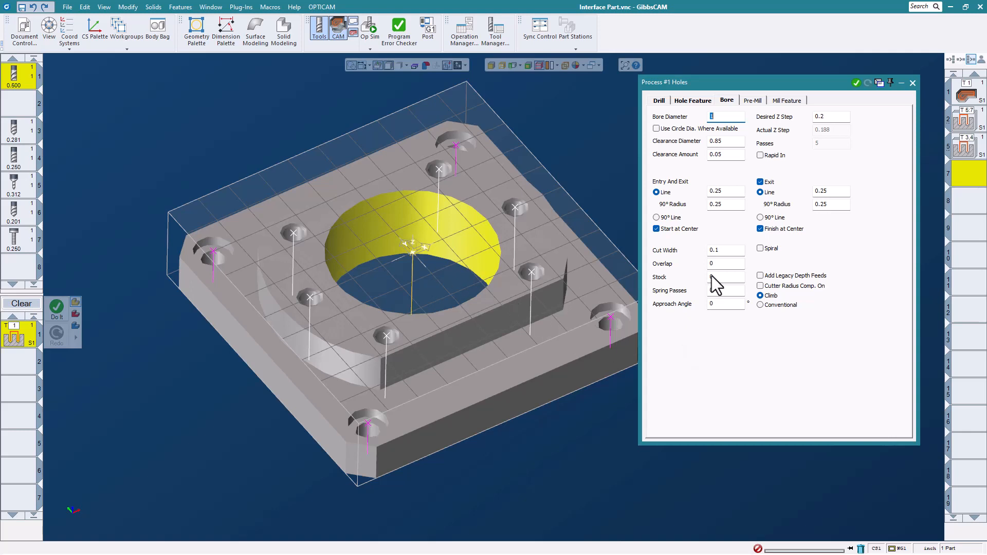
left_click(856, 83)
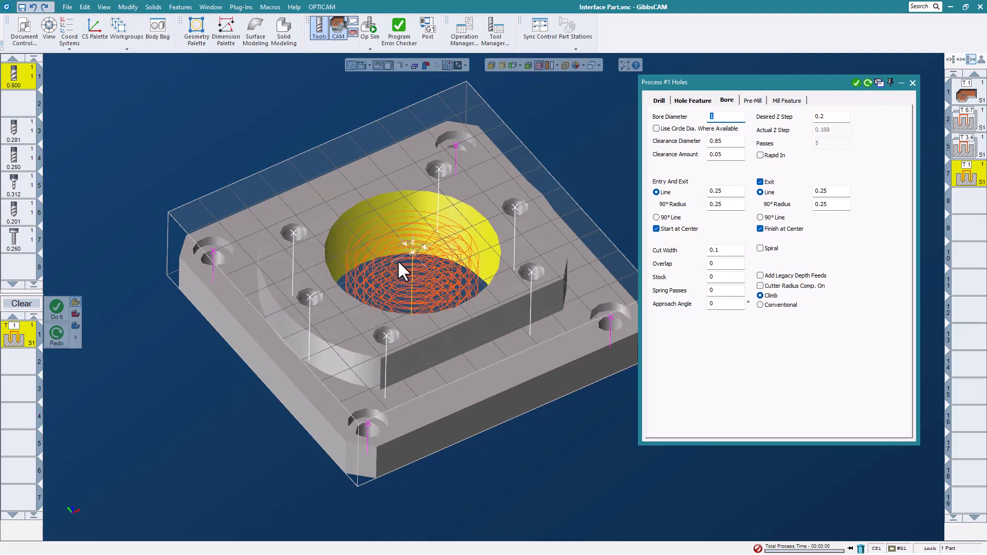
scroll(438, 237, "up", 2)
scroll(438, 236, "up", 2)
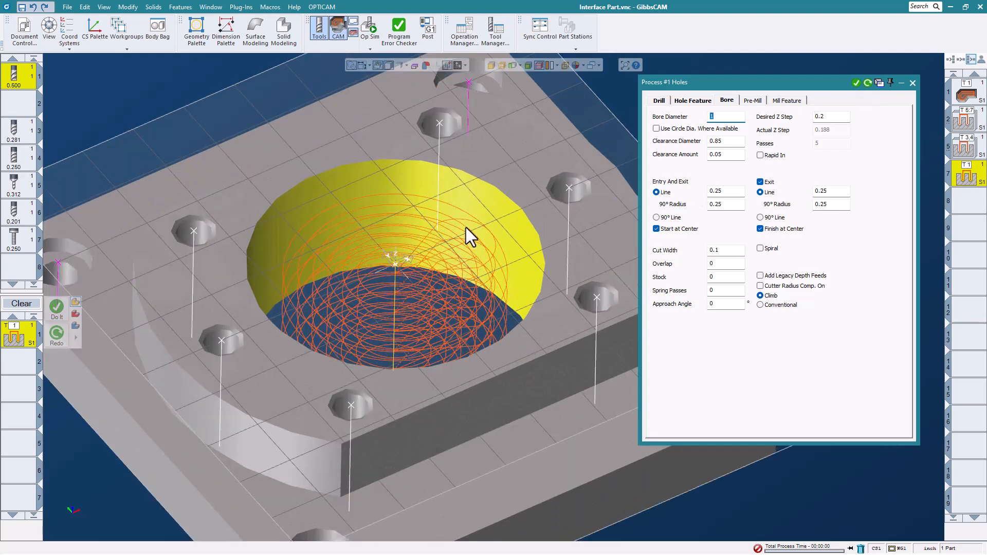
middle_click_drag(466, 227, 429, 415)
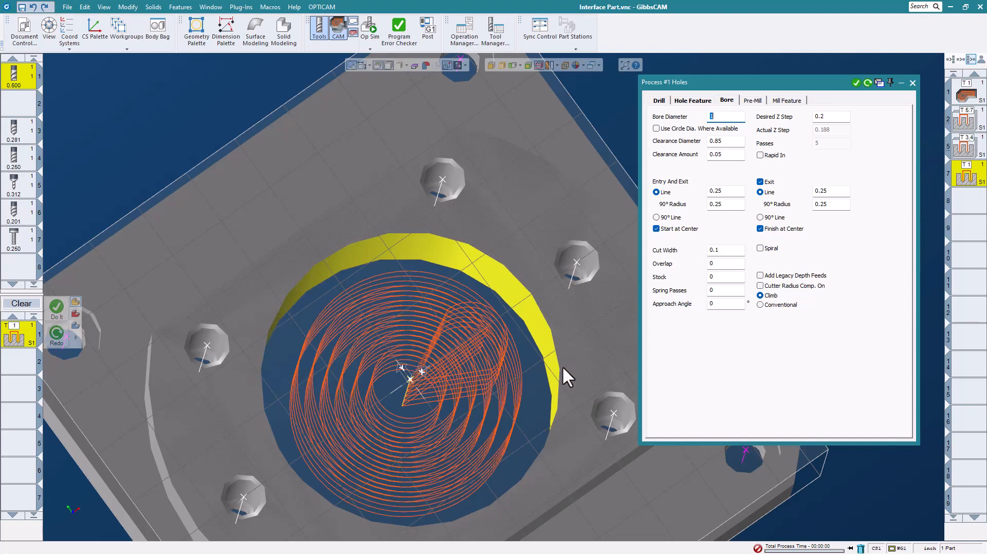
scroll(409, 369, "down", 3)
middle_click_drag(443, 495, 340, 326)
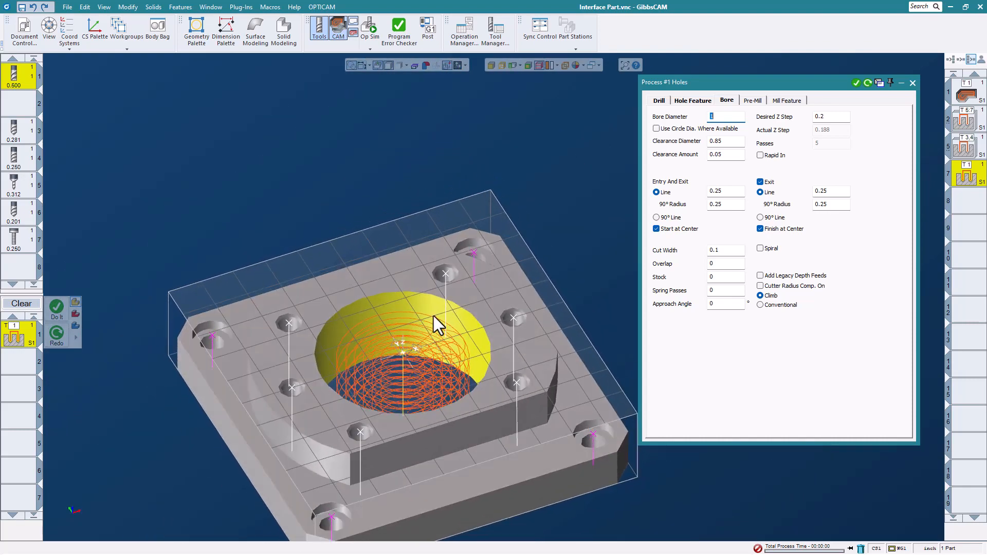
- Enable Spiral entry and regenerate so the toolpath spirals within the central bore
scroll(433, 315, "up", 1)
middle_click_drag(435, 314, 422, 214)
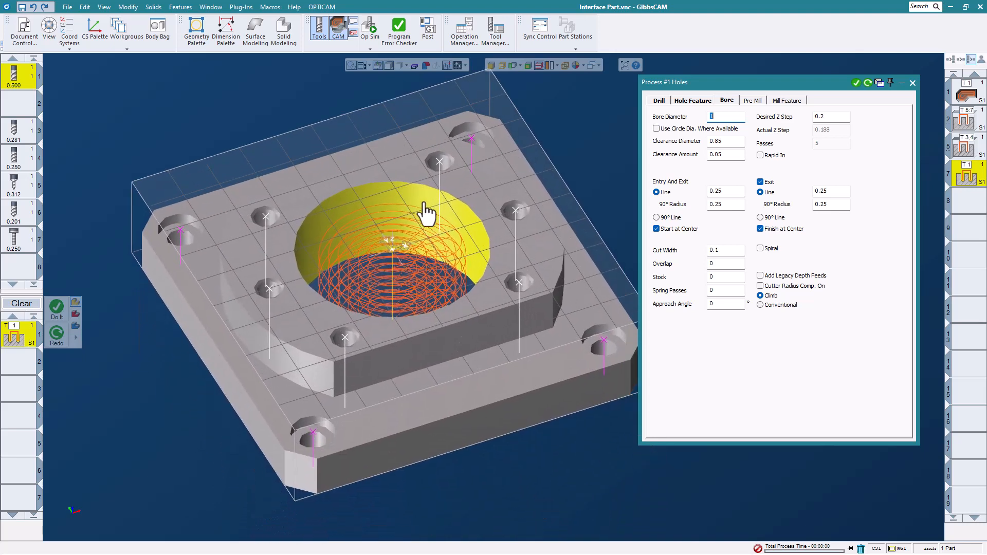
scroll(422, 215, "up", 2)
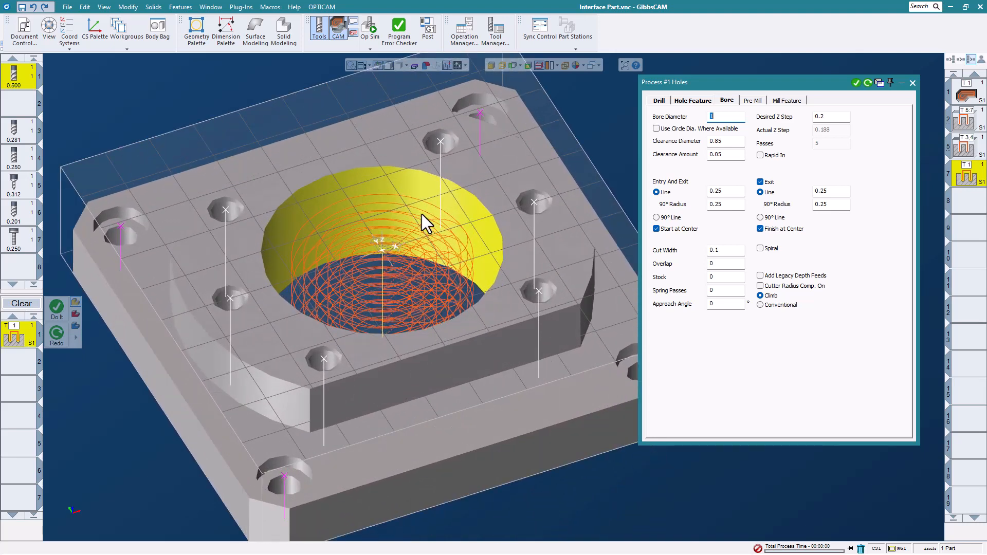
middle_click_drag(381, 205, 396, 262)
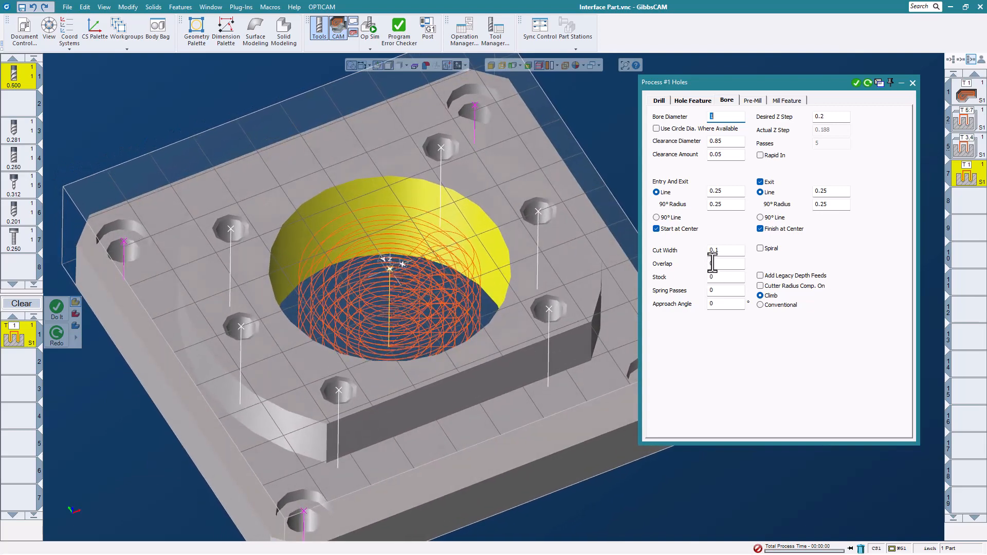
middle_click_drag(504, 286, 718, 234)
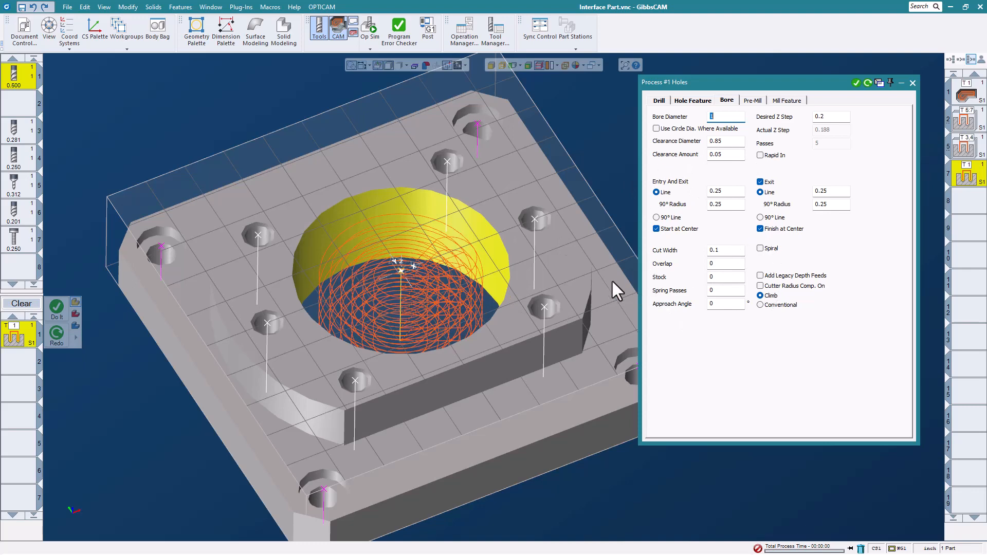
middle_click_drag(519, 212, 508, 213)
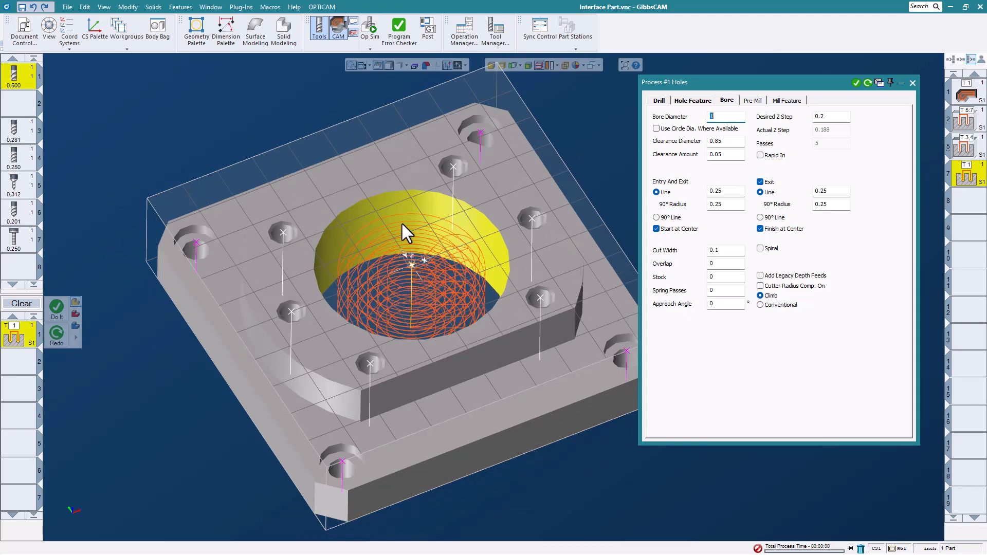
left_click(760, 249)
left_click(869, 83)
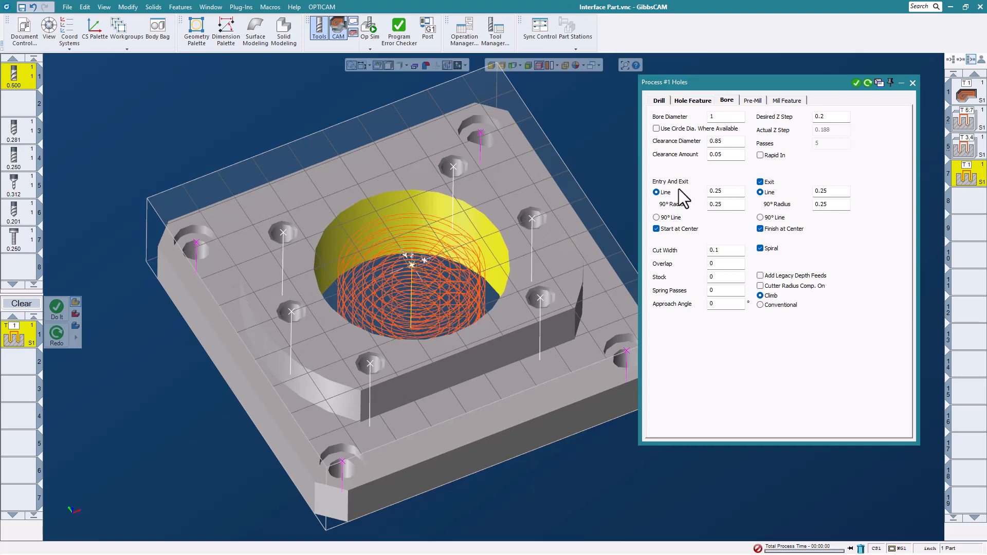
- Close the Holes dialog and simulate all operations from the uncut block through to the end
left_click(912, 83)
scroll(674, 226, "down", 2)
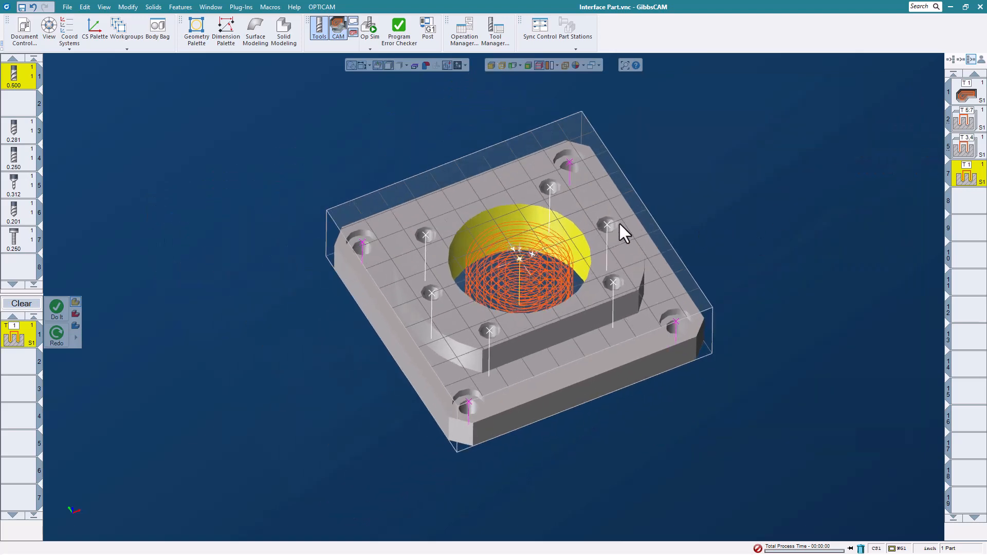
middle_click_drag(631, 246, 646, 203)
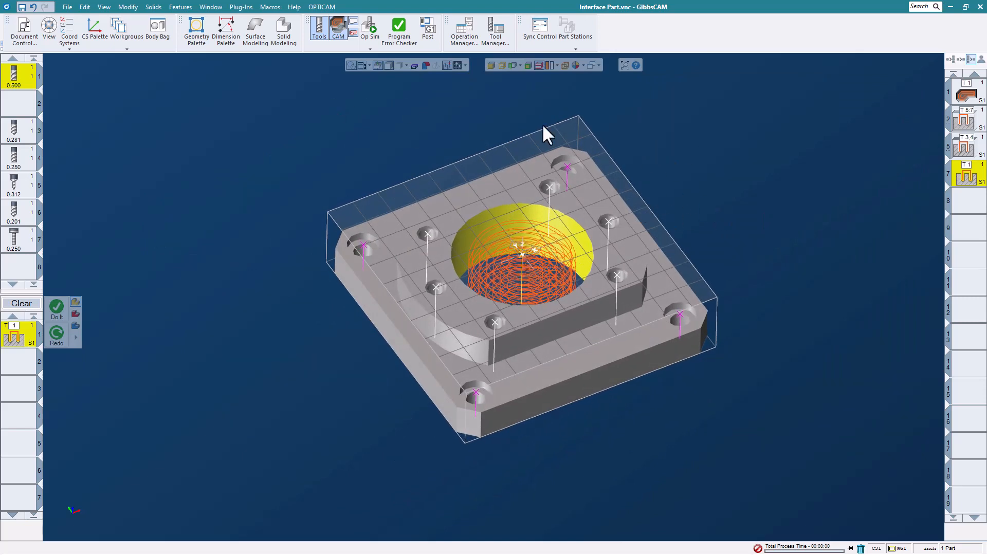
left_click(372, 26)
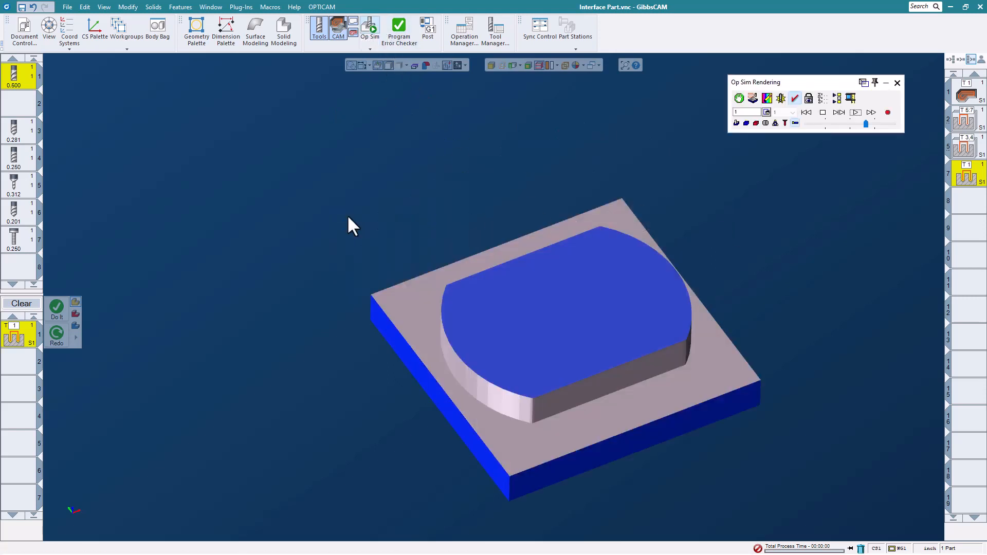
scroll(360, 226, "down", 3)
scroll(537, 266, "up", 3)
scroll(771, 232, "down", 2)
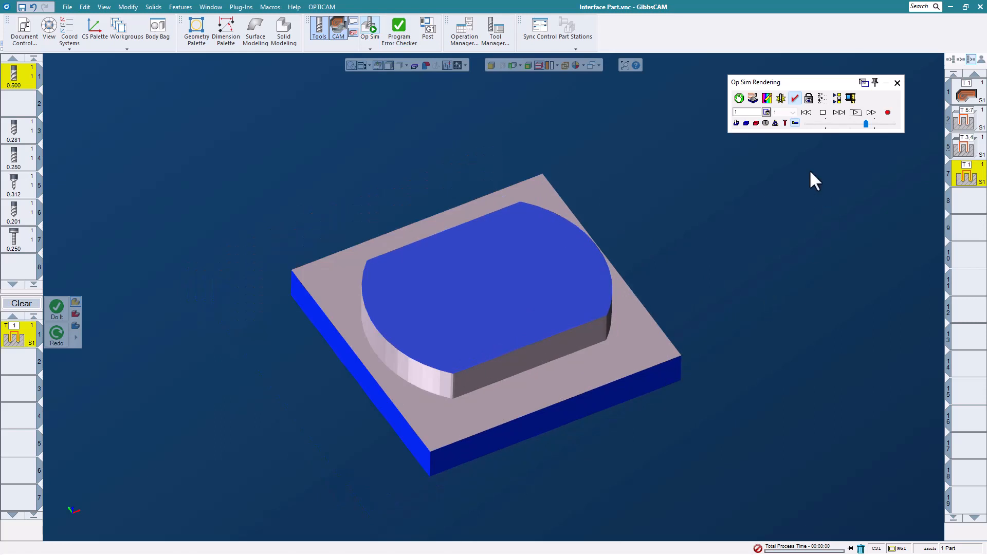
left_click(807, 112)
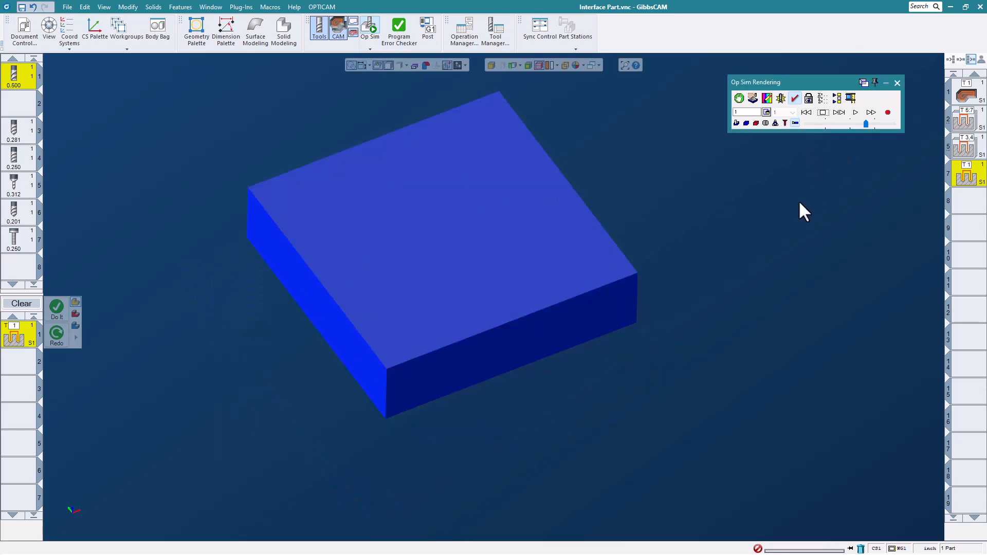
scroll(552, 190, "down", 2)
scroll(552, 187, "up", 2)
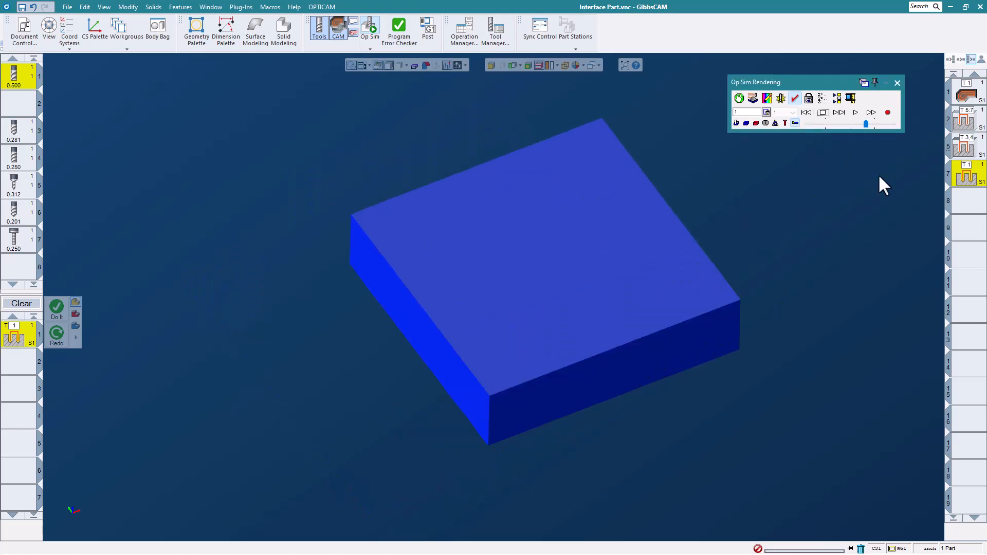
left_click(854, 114)
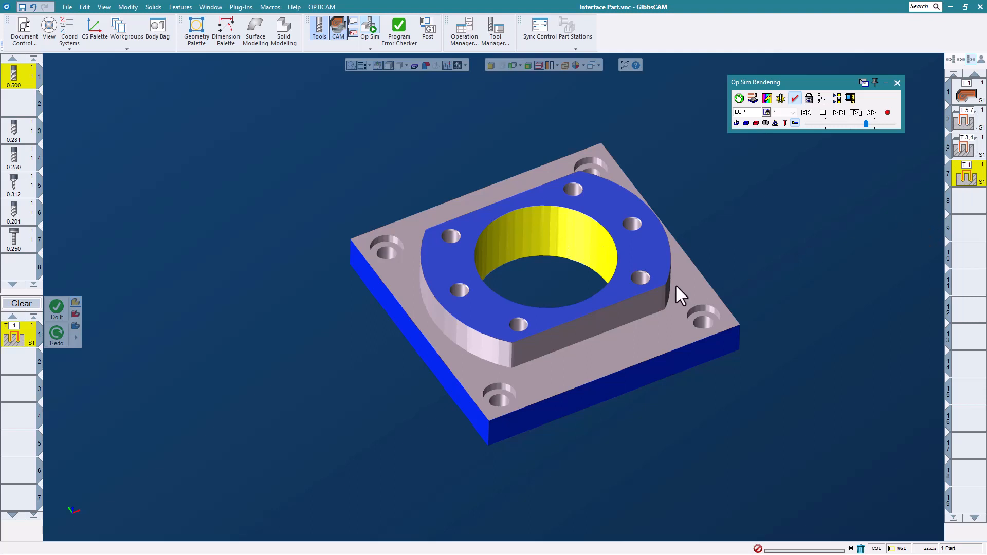
- Replay only operation 7 in Op Sim so the central bore is cut again
scroll(556, 273, "up", 1)
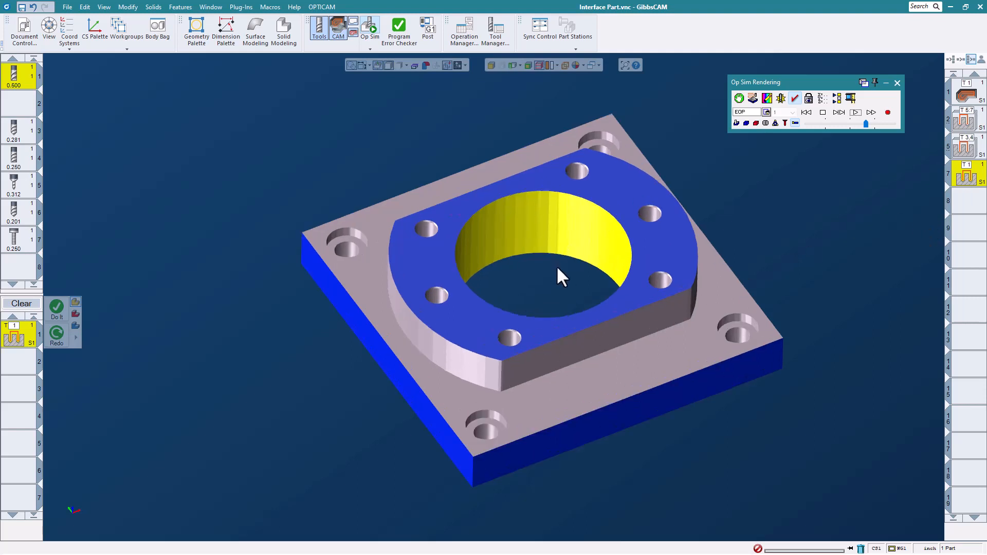
middle_click_drag(598, 249, 595, 246)
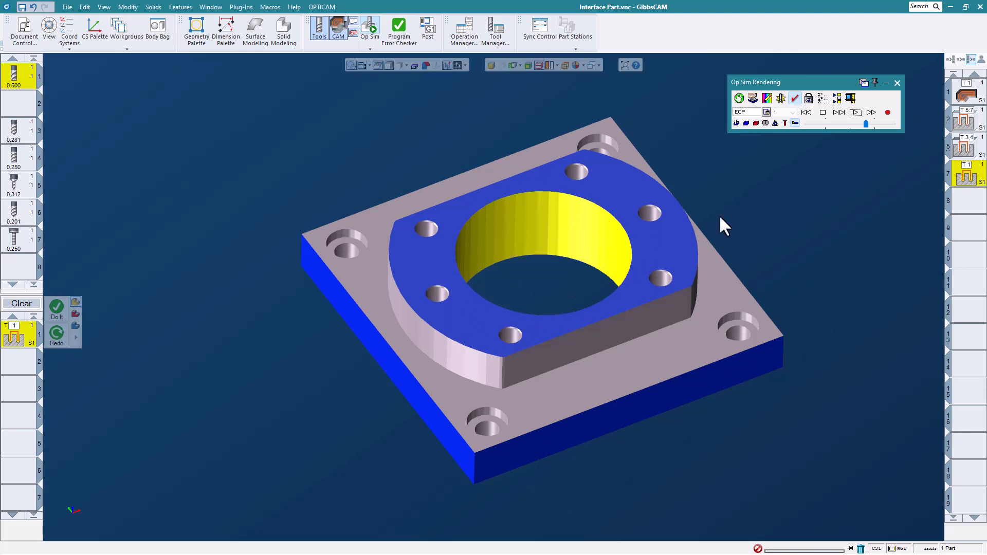
left_click(837, 98)
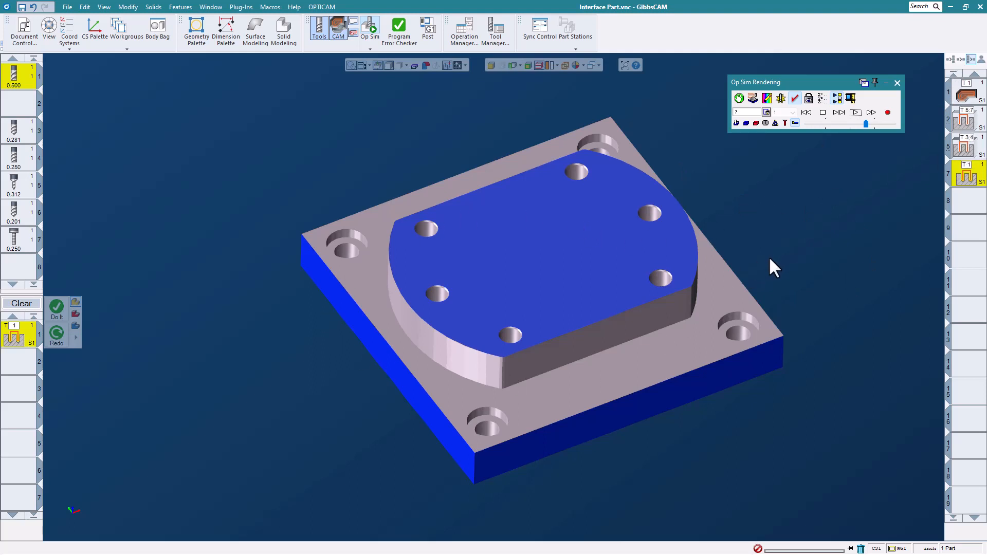
left_click(855, 112)
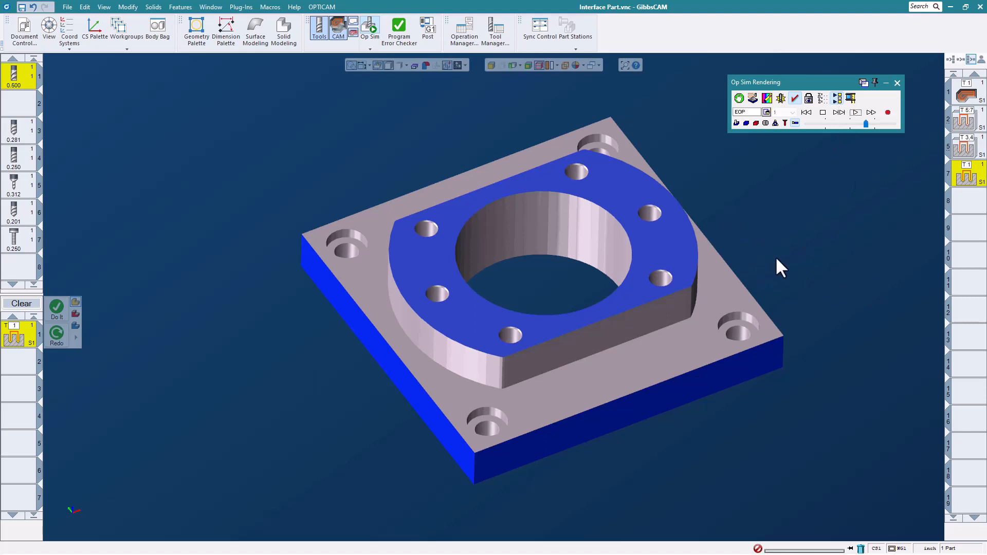
- Add operation 5 and simulate operations 5 and 7, cutting the bore and corner counterbores
scroll(775, 256, "up", 1)
scroll(775, 256, "down", 1)
middle_click_drag(780, 232, 788, 240)
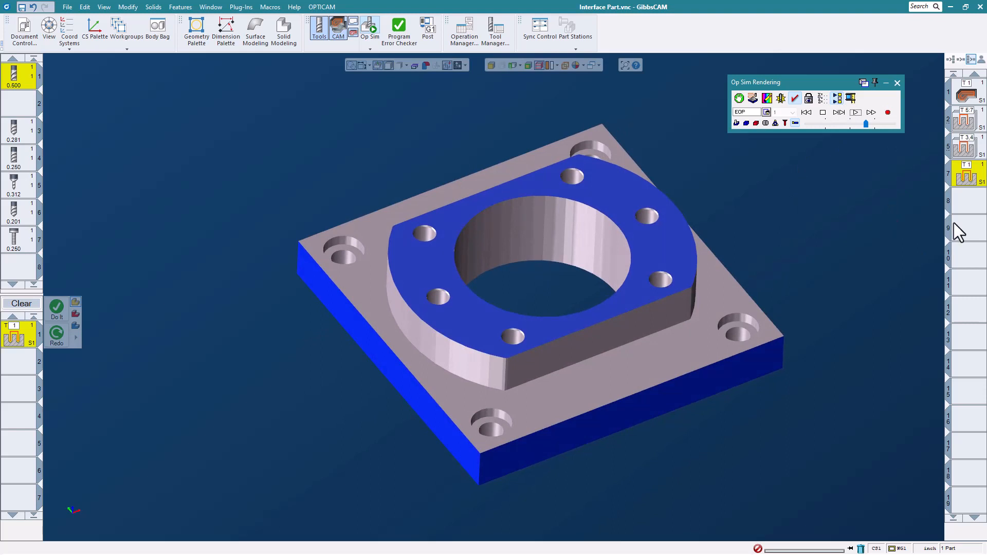
left_click(972, 149, "shift")
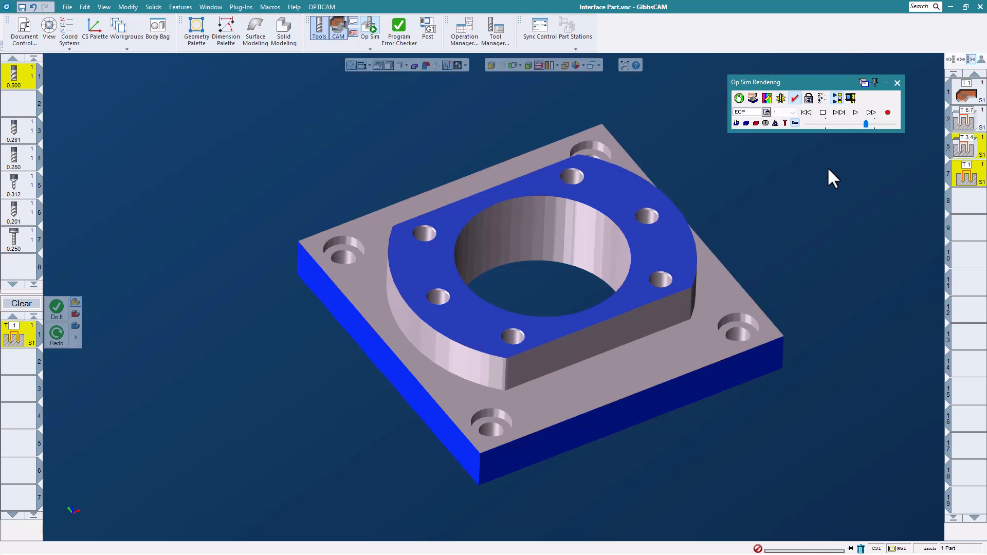
left_click(806, 113)
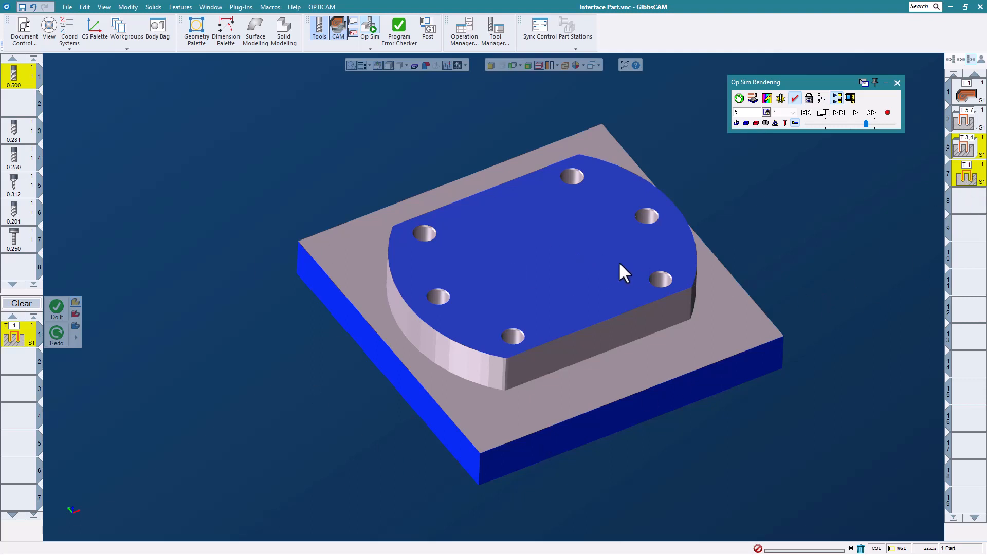
left_click(857, 114)
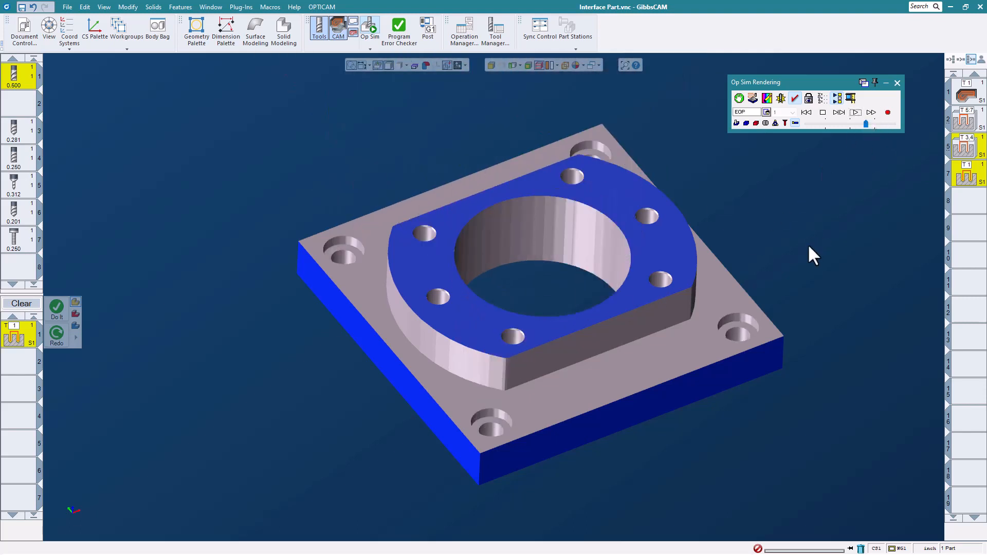
- Reset the simulation back to the uncut stock block
scroll(396, 247, "down", 3)
scroll(452, 252, "up", 3)
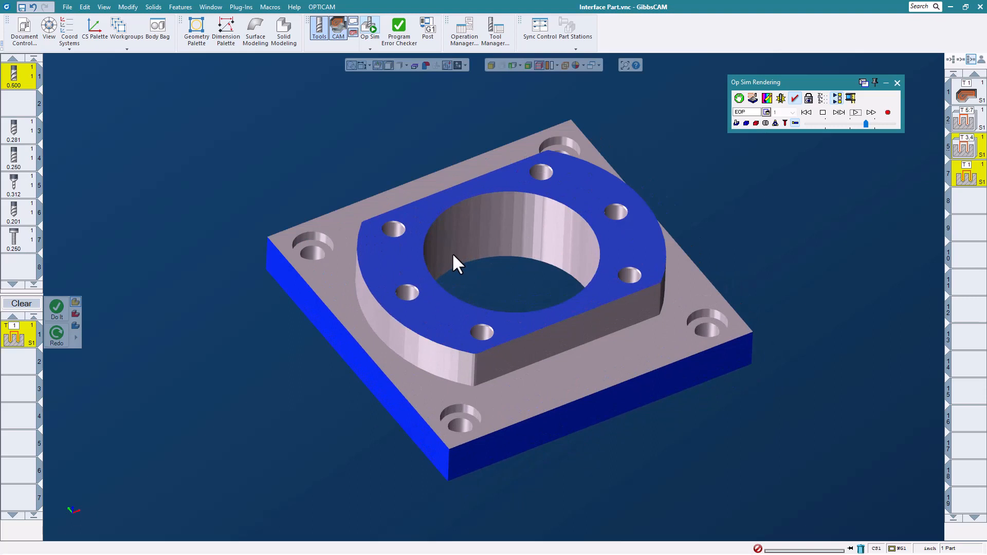
left_click(838, 100)
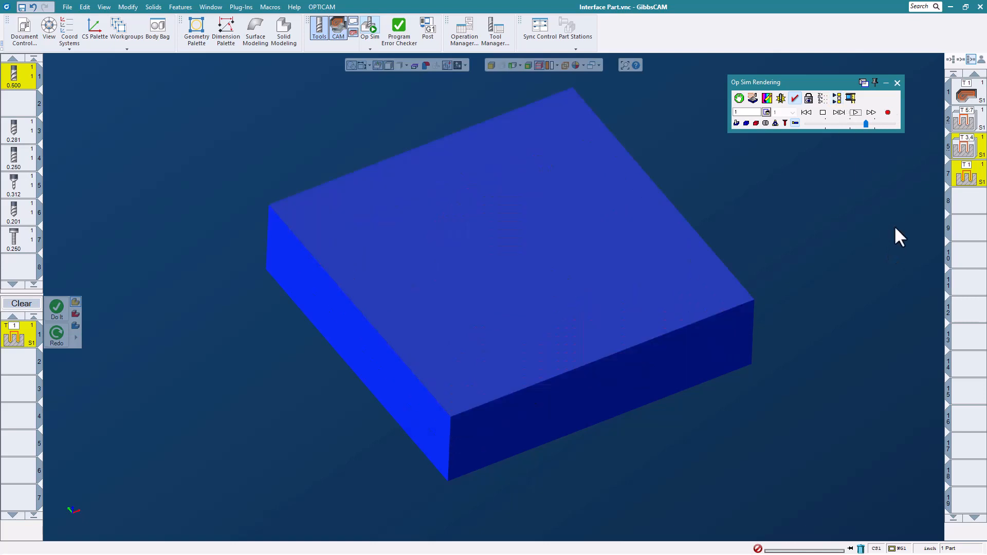
- Close Op Sim, select operation 1 to show its roughing toolpath, and deactivate it
left_click(897, 83)
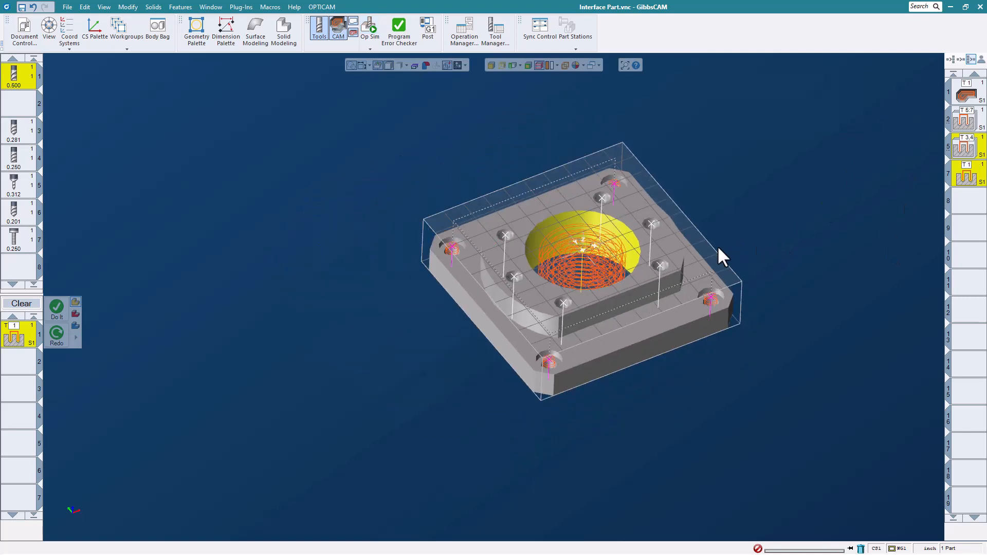
scroll(718, 245, "up", 2)
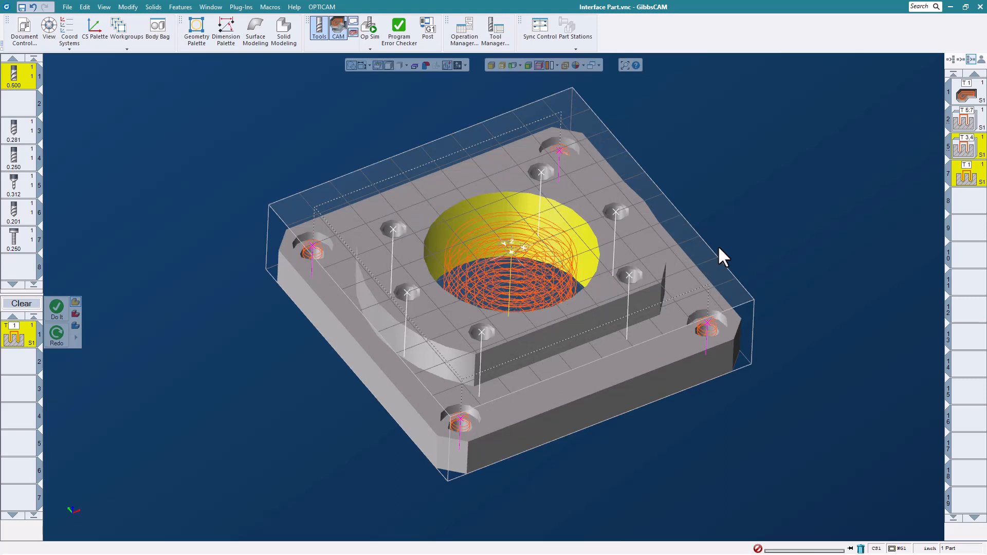
right_click(969, 95)
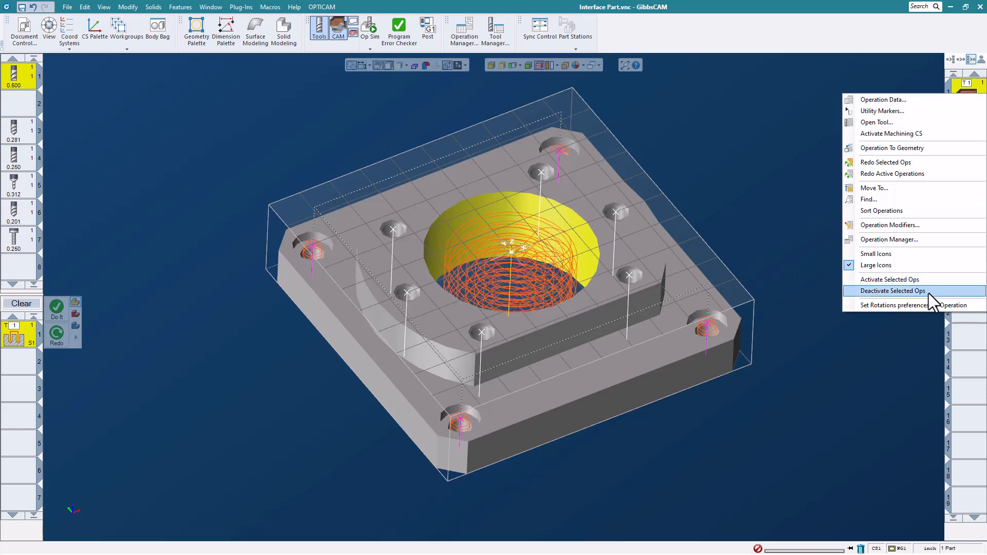
left_click(783, 215)
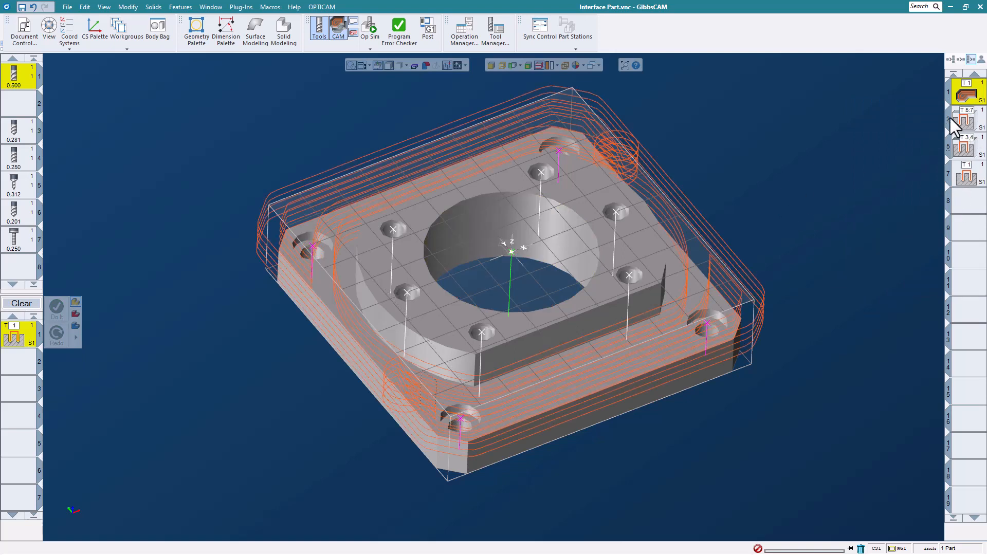
right_click(968, 98)
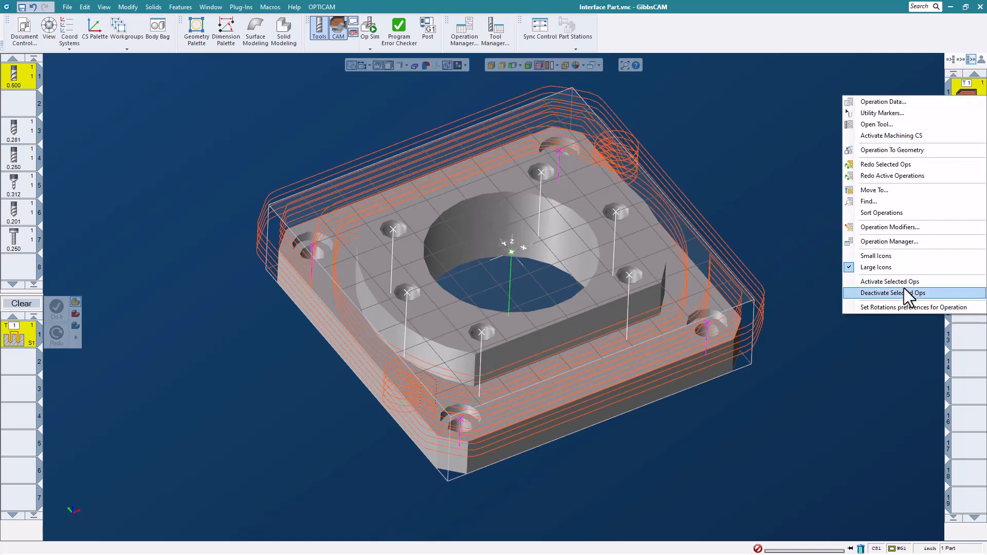
left_click(903, 292)
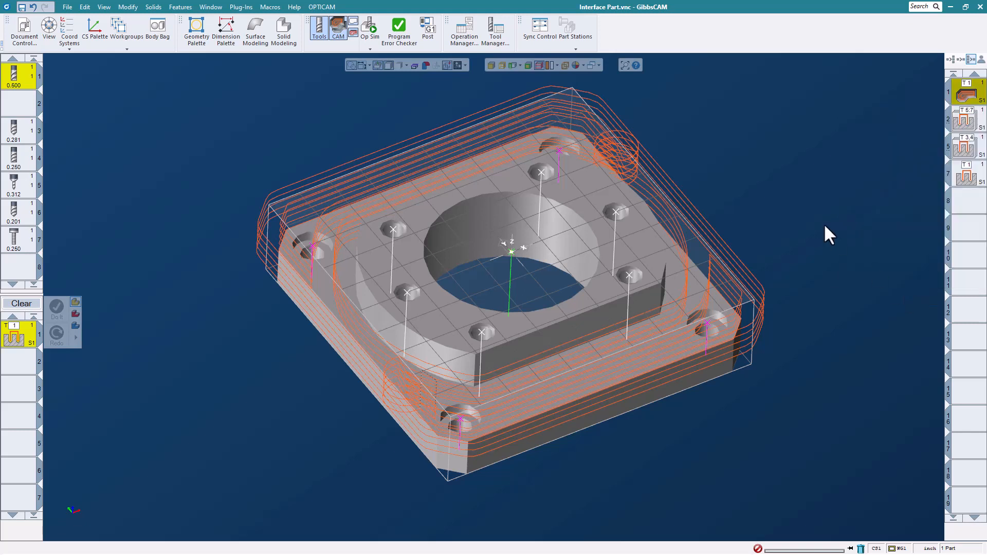
- Run Op Sim once more, then reactivate the selected machining operations
left_click(370, 35)
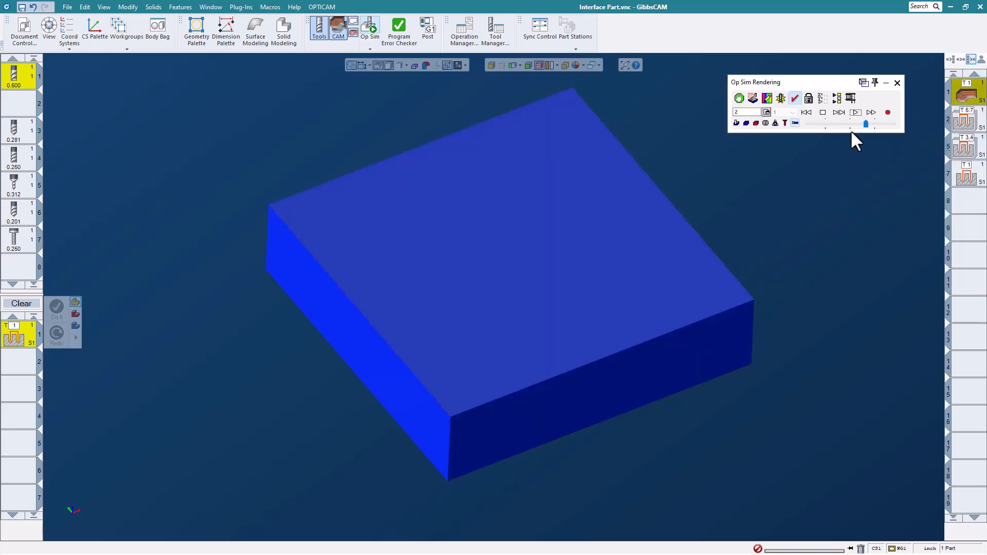
left_click(855, 113)
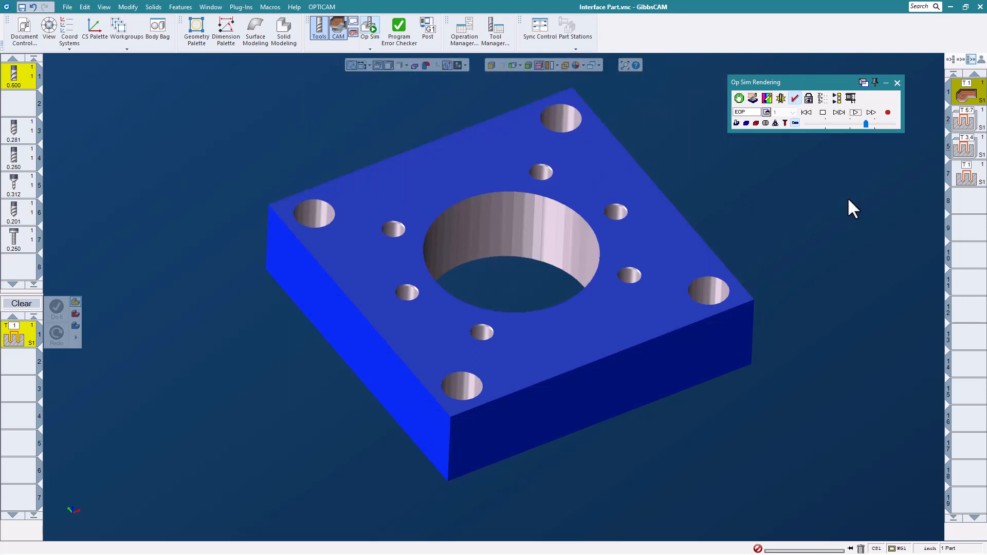
left_click(897, 82)
right_click(975, 97)
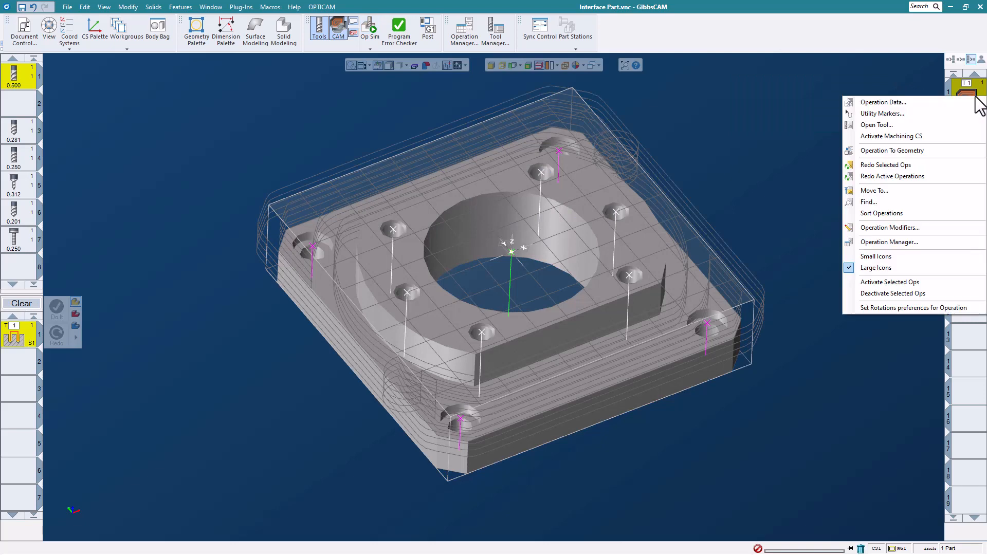
left_click(913, 283)
scroll(740, 219, "down", 2)
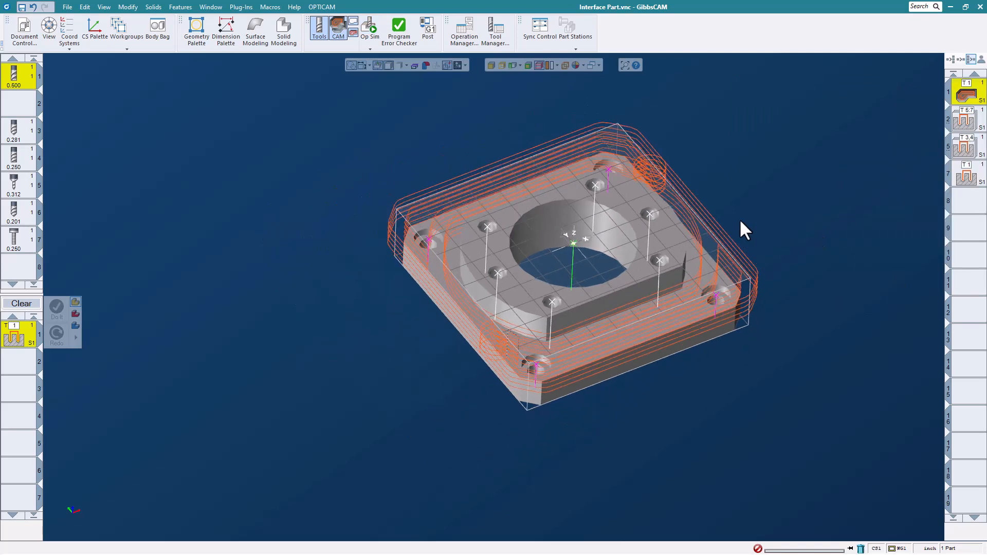
scroll(710, 211, "up", 2)
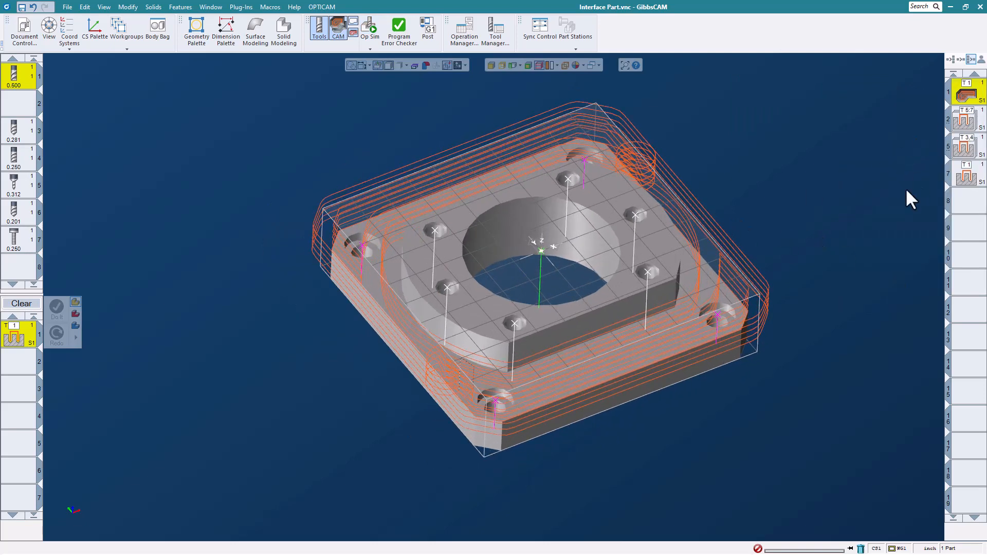
- Rerun the cutting simulation, then display operation 7's spiral bore toolpath
left_click(370, 25)
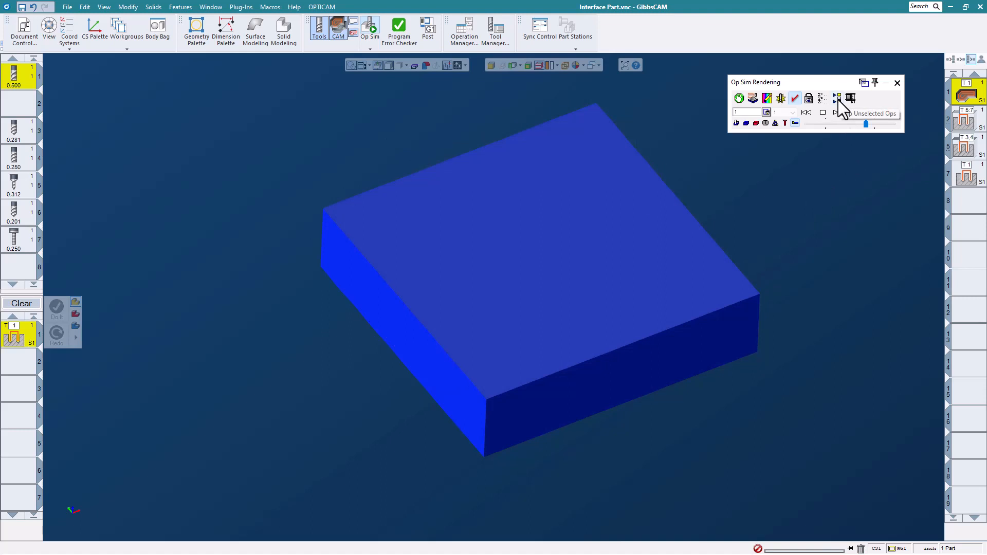
left_click(896, 83)
left_click(968, 176)
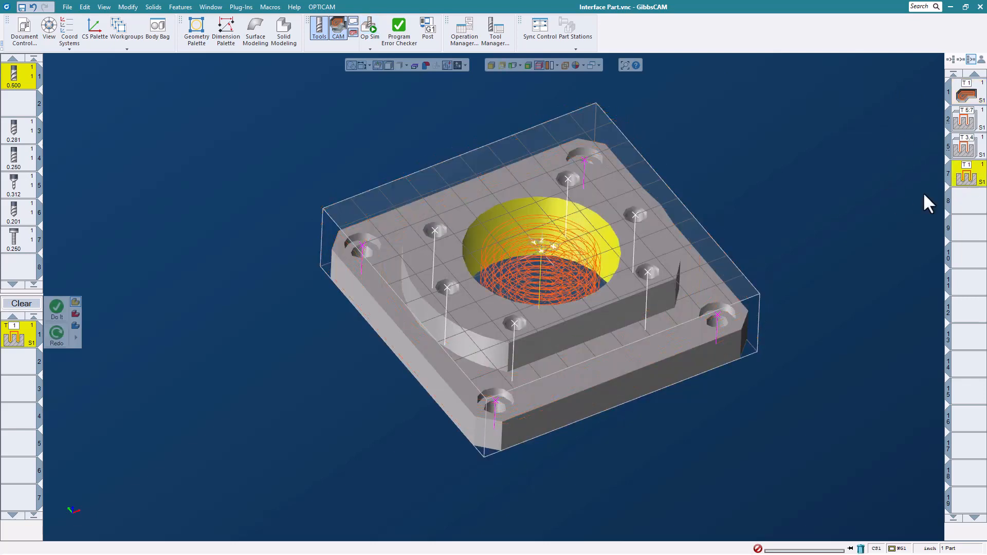
- Review the Holes process bore parameters, then close Interface Part.vnc to reach the save prompt
double_click(14, 337)
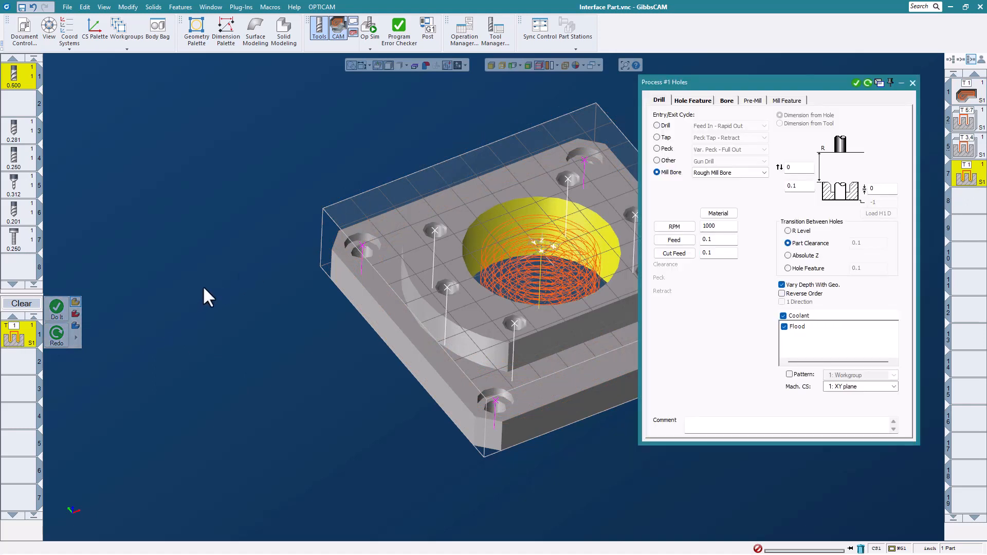
left_click(727, 100)
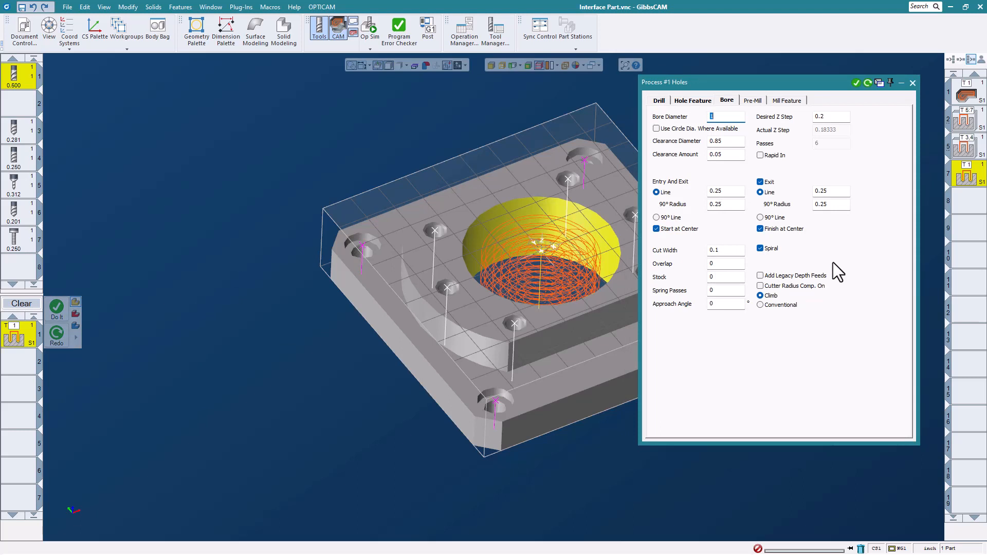
left_click(913, 83)
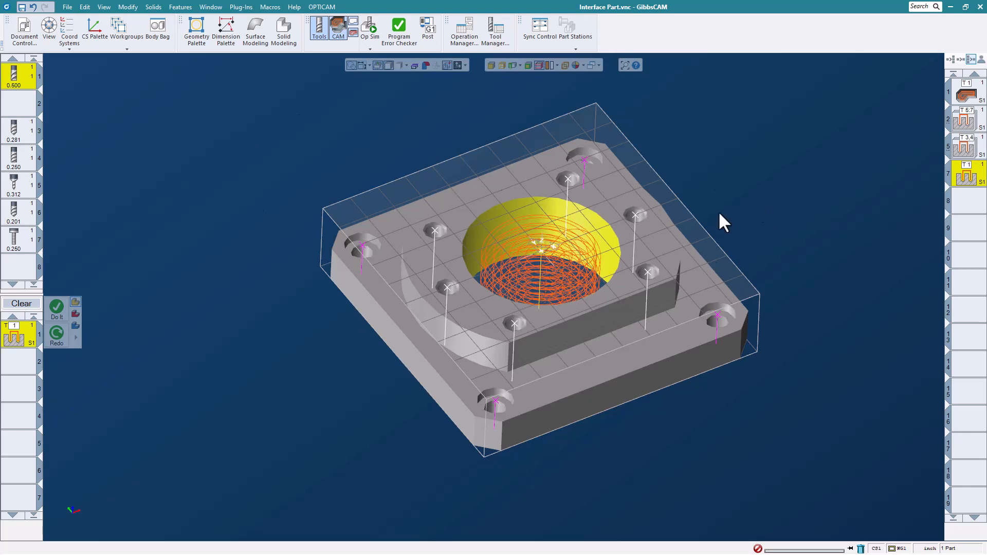
left_click(67, 7)
- Discard changes to Interface Part.vnc, open GrinderCutter.vnc and show its tool list
left_click(165, 45)
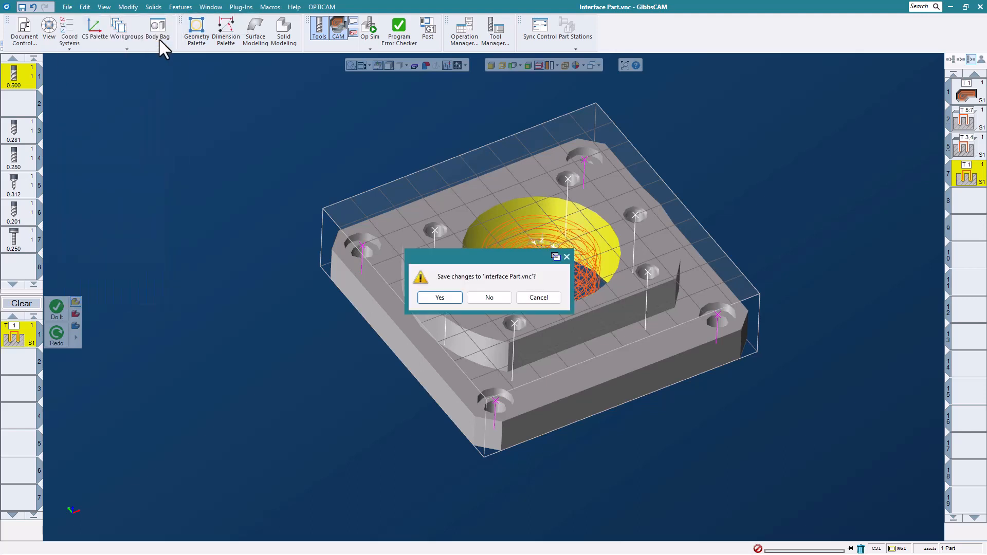
left_click(494, 296)
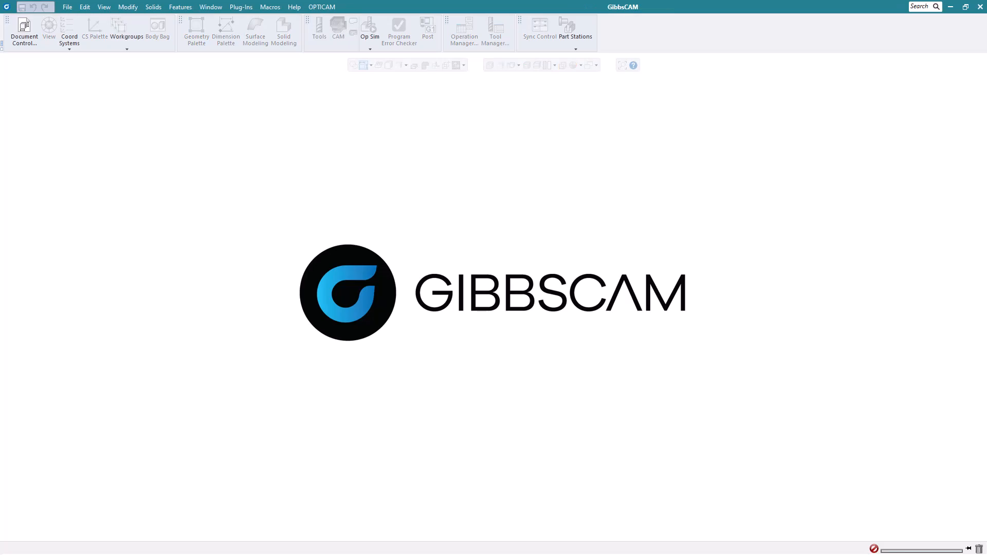
left_click(68, 8)
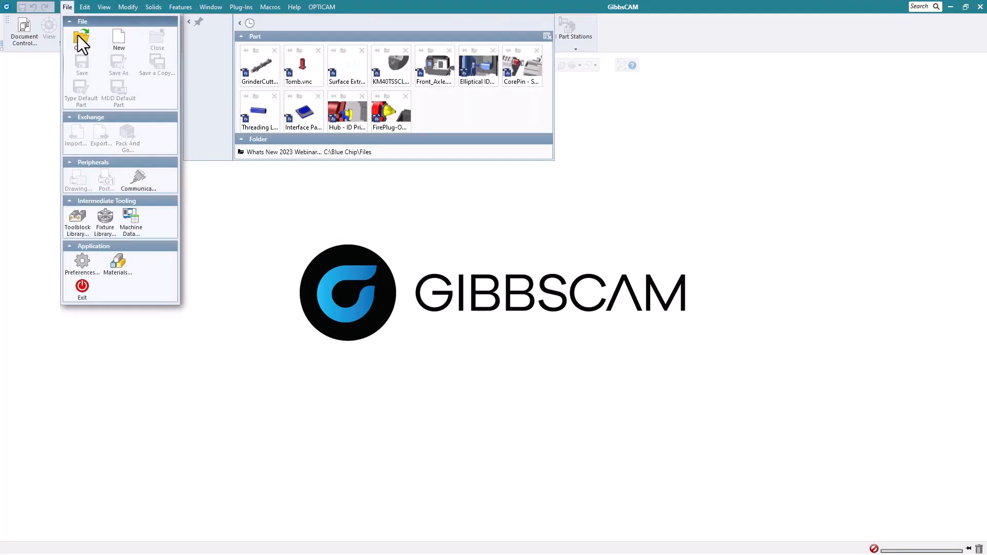
left_click(78, 35)
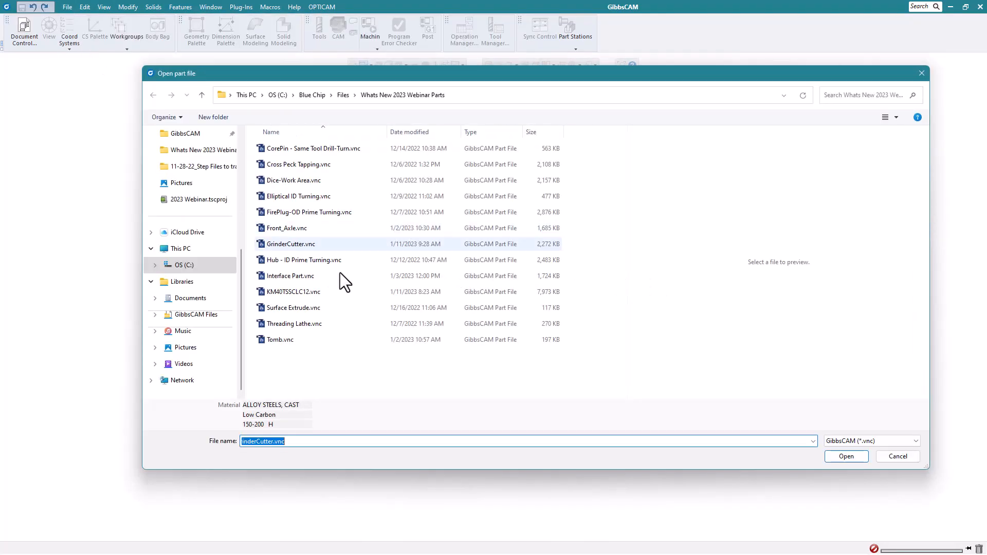
left_click(307, 245)
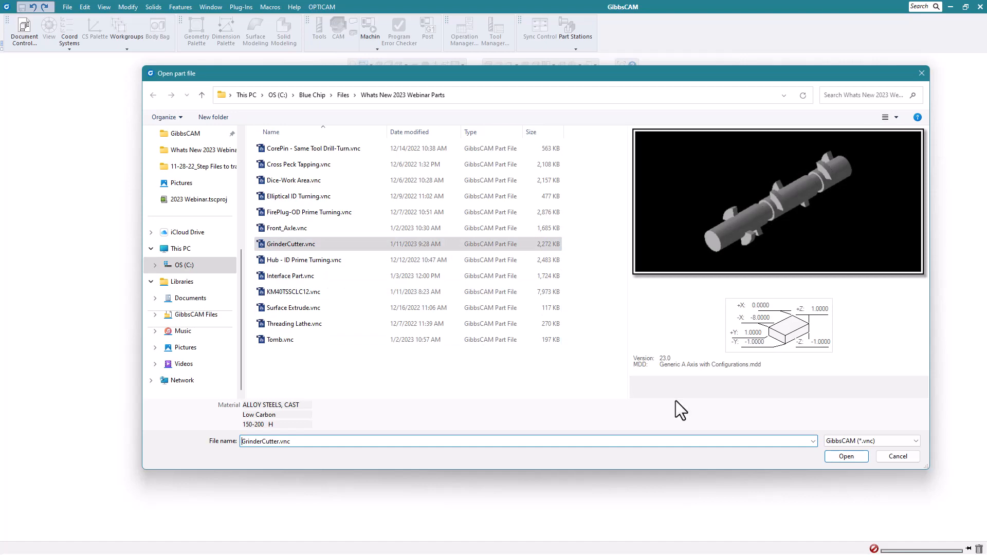
left_click(850, 459)
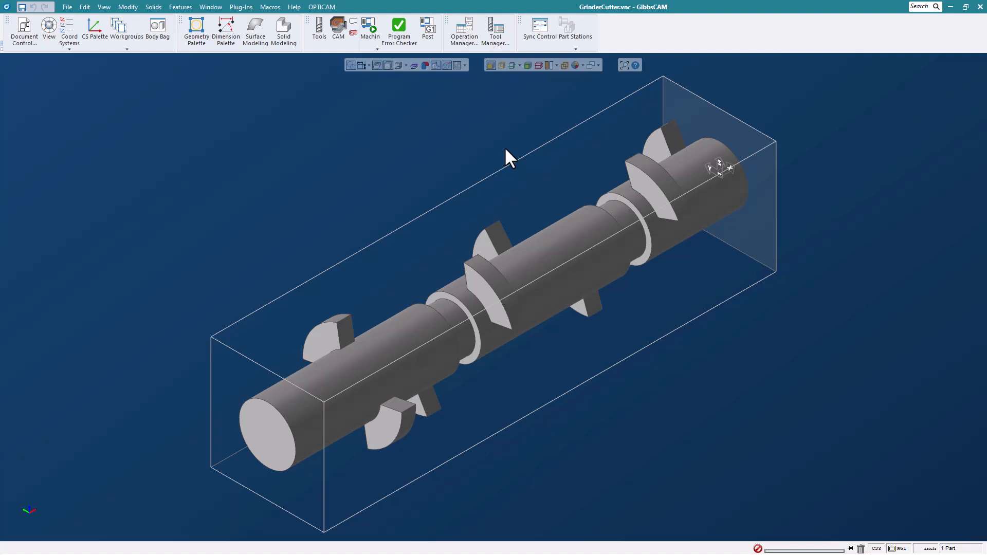
left_click(316, 30)
- Create a Roughing process with the 0.250 tool using Mach. CS 2: XZ Plane
left_click(335, 27)
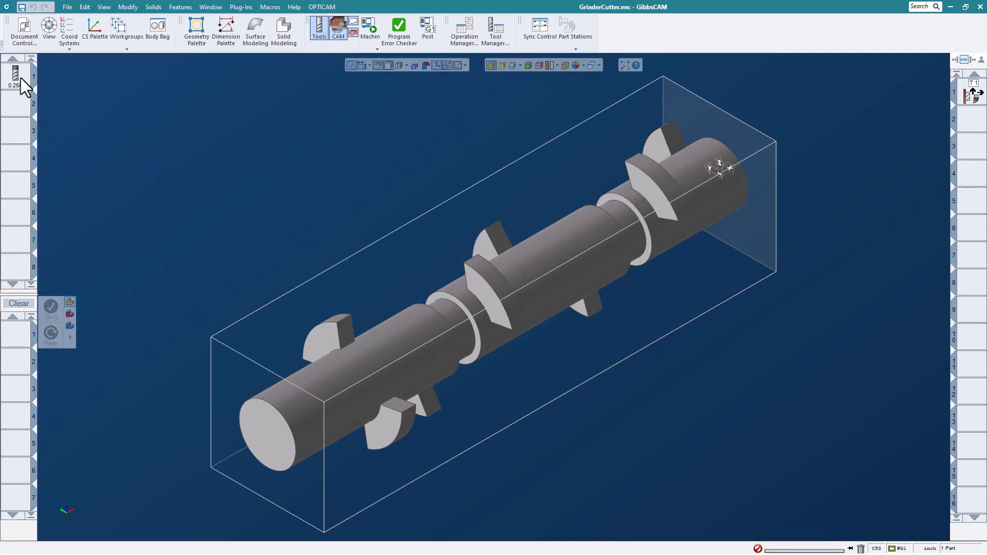
left_click_drag(17, 77, 18, 340)
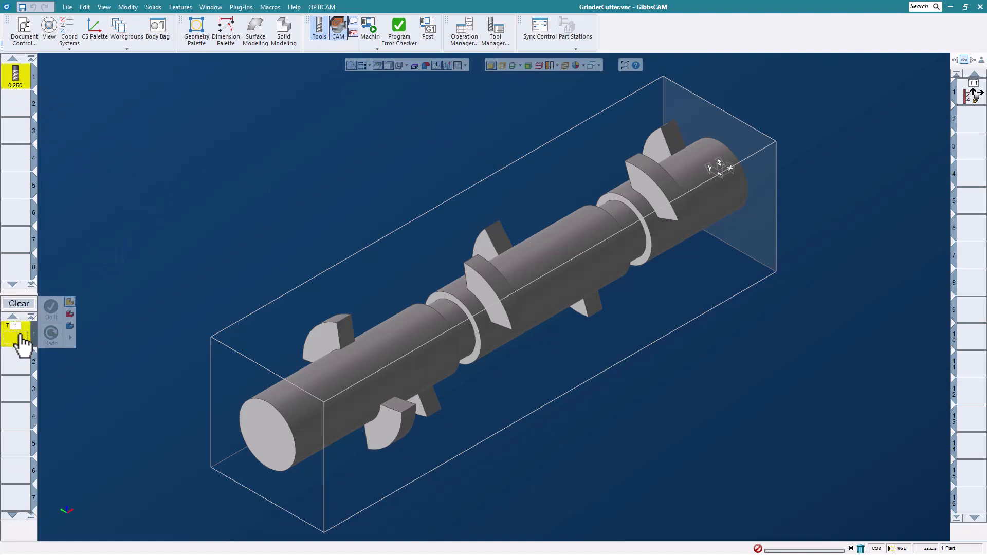
left_click(136, 239)
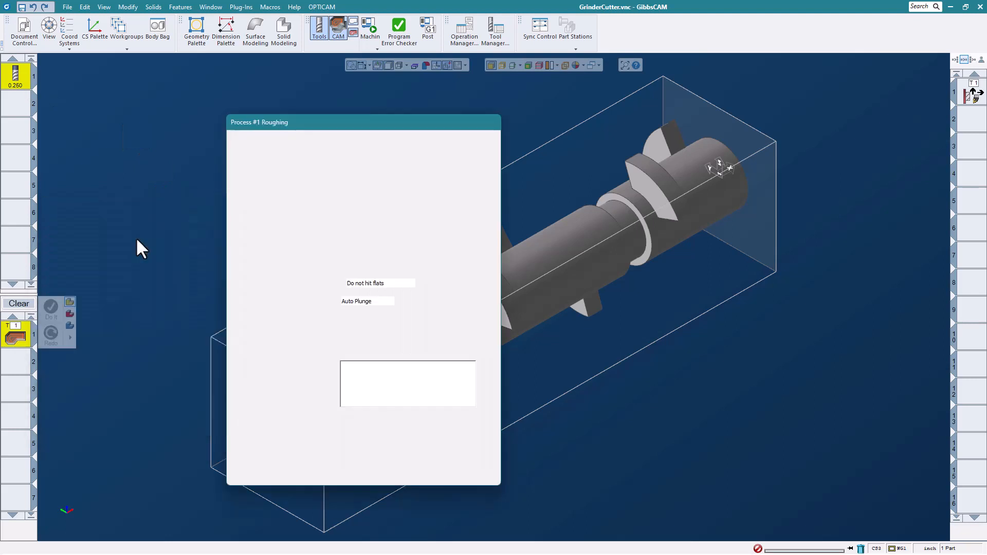
left_click_drag(404, 130, 336, 98)
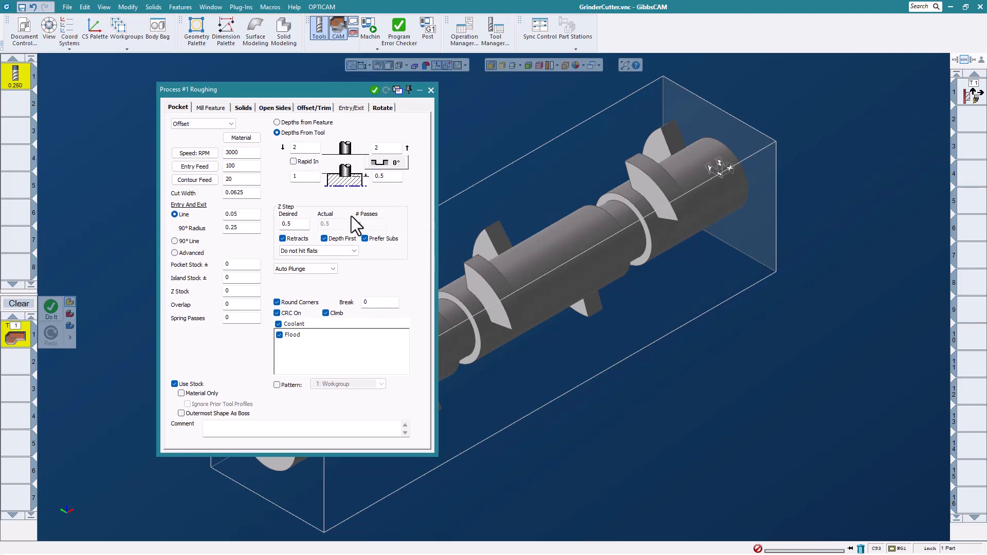
left_click(384, 108)
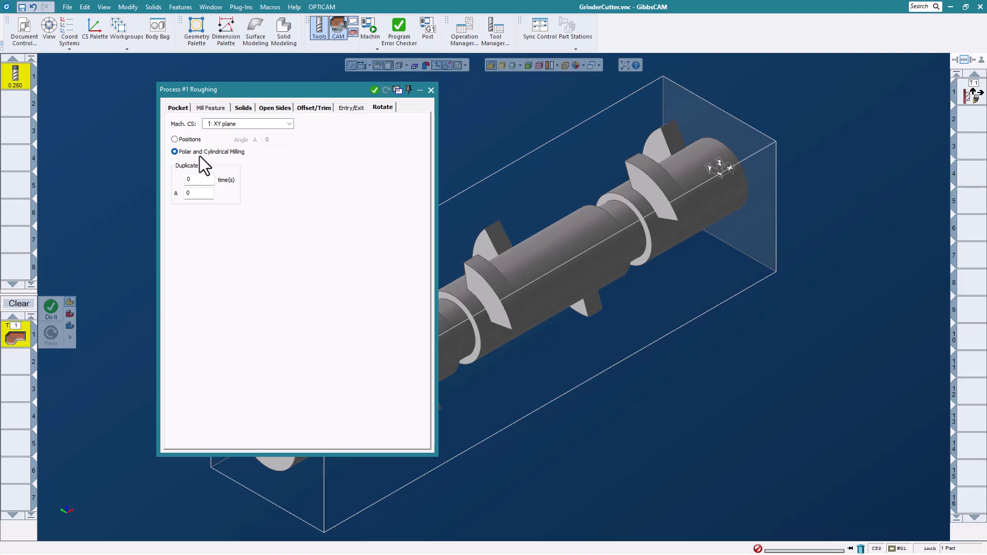
left_click(289, 125)
left_click(274, 145)
left_click(431, 91)
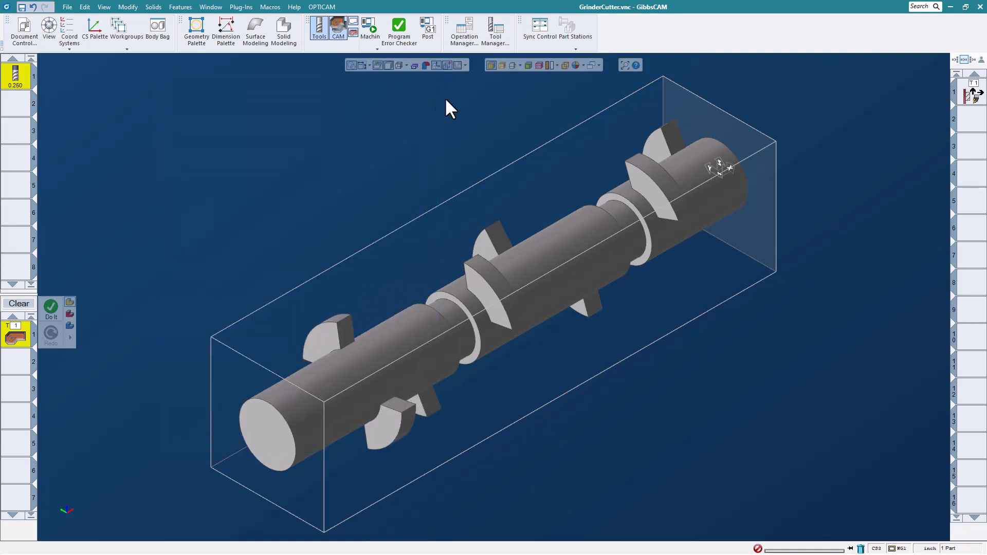
- Switch to Slice Cylinder view and select the upper-right lug and middle pocket outlines
left_click(520, 65)
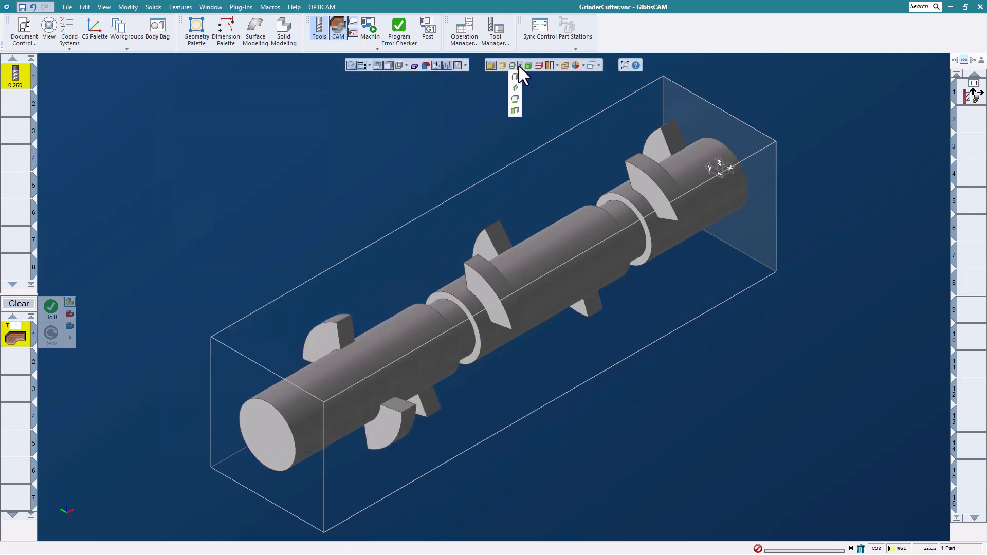
left_click(515, 110)
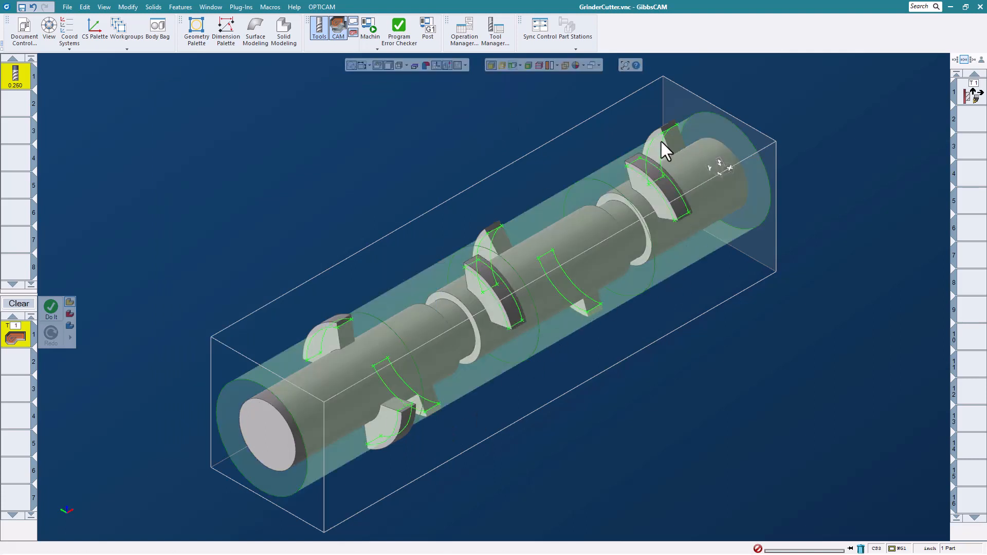
left_click(656, 204)
left_click(582, 289, "shift")
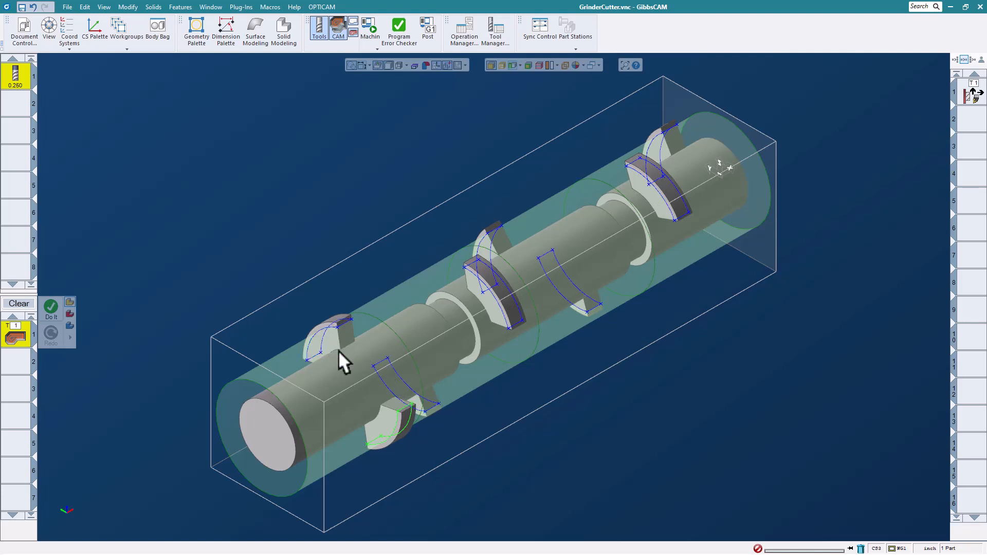
right_click(827, 399)
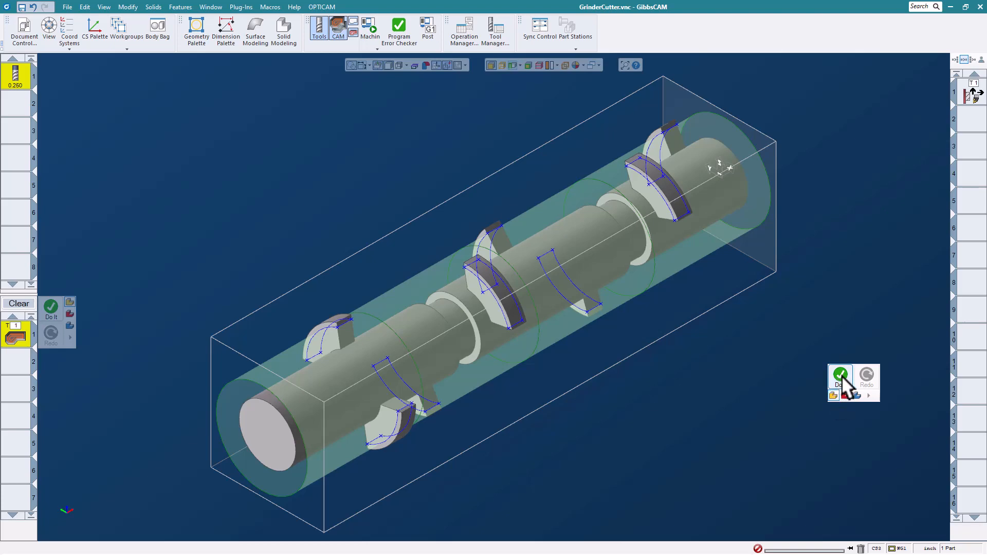
- Run Do It to create the roughing operation, then zoom and orbit to inspect the wrapped toolpath
left_click(841, 376)
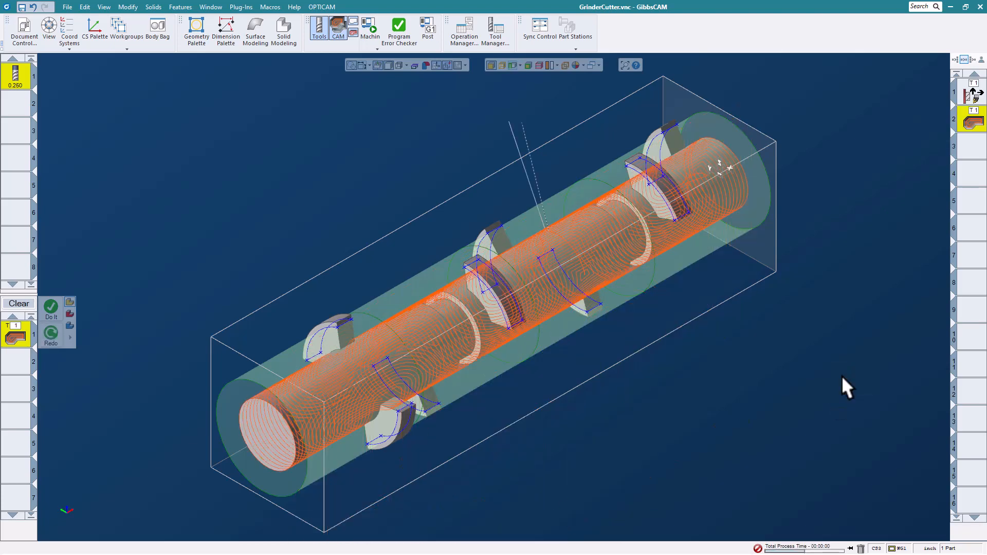
scroll(533, 357, "up", 5)
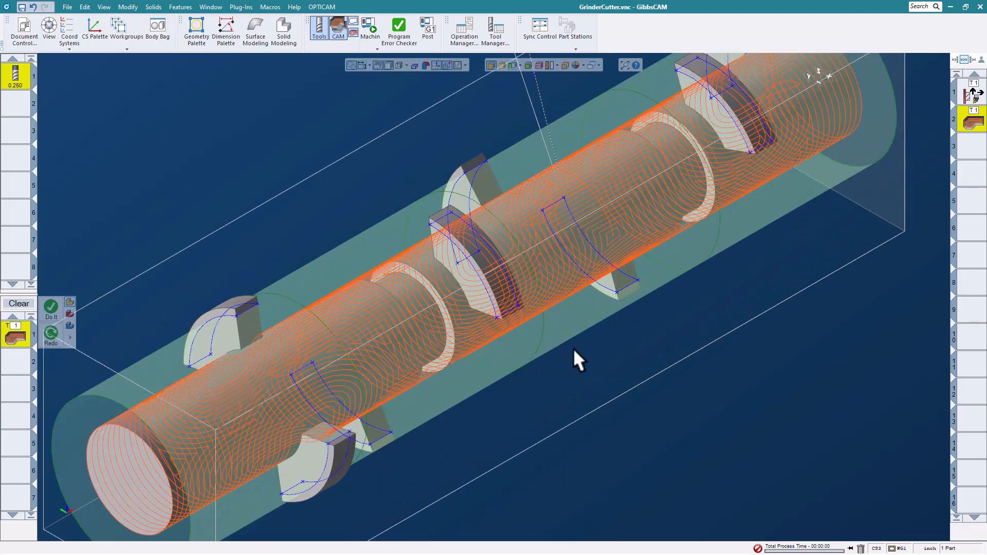
middle_click_drag(536, 406, 625, 314)
scroll(616, 338, "down", 3)
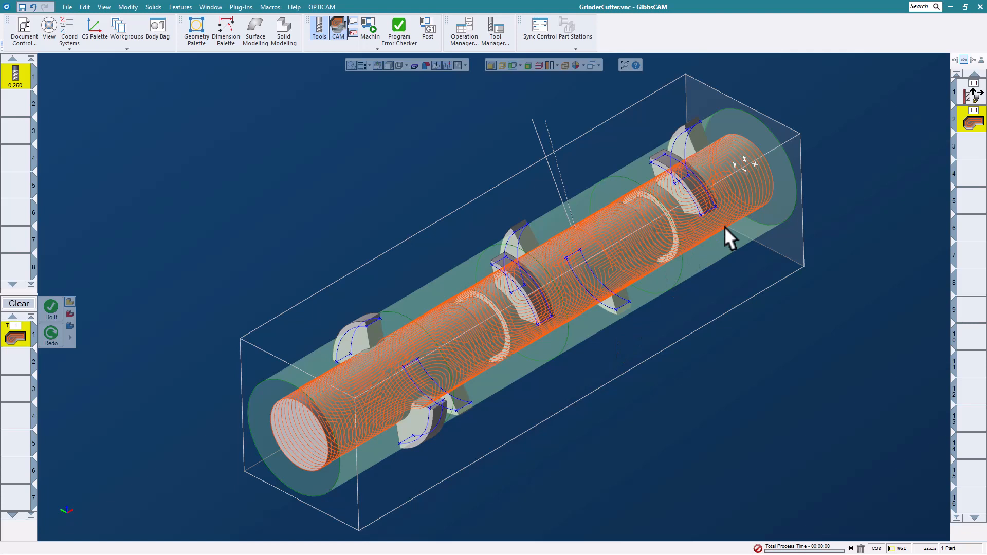
left_click(684, 195)
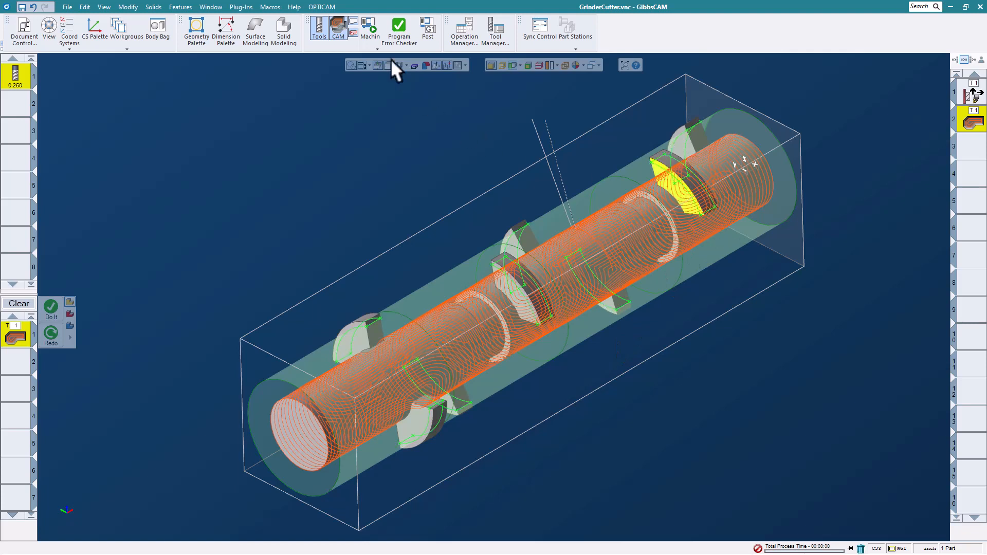
left_click(369, 23)
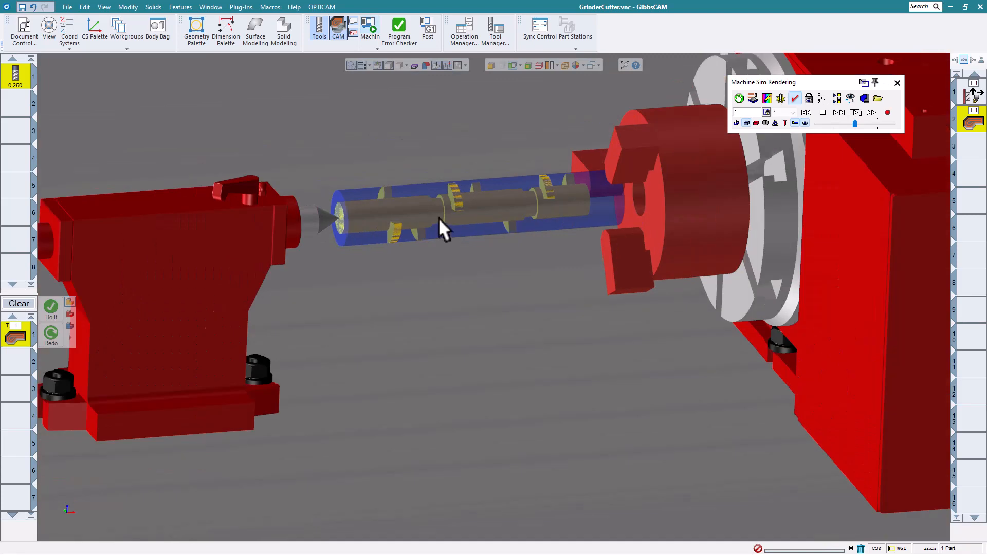
- Play the Doosan machine simulation viewed from above the table, then close it
scroll(439, 217, "up", 2)
middle_click_drag(392, 189, 400, 286)
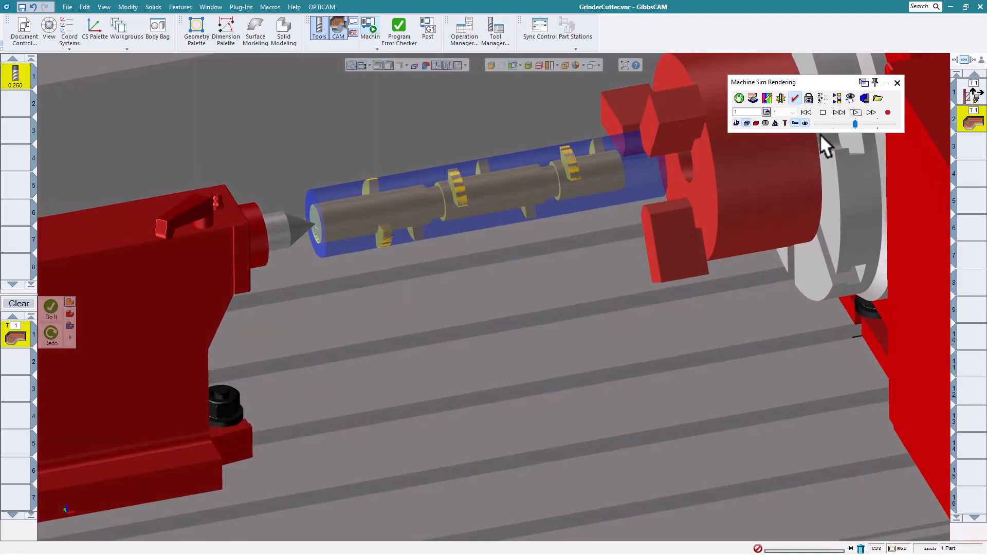
left_click(856, 113)
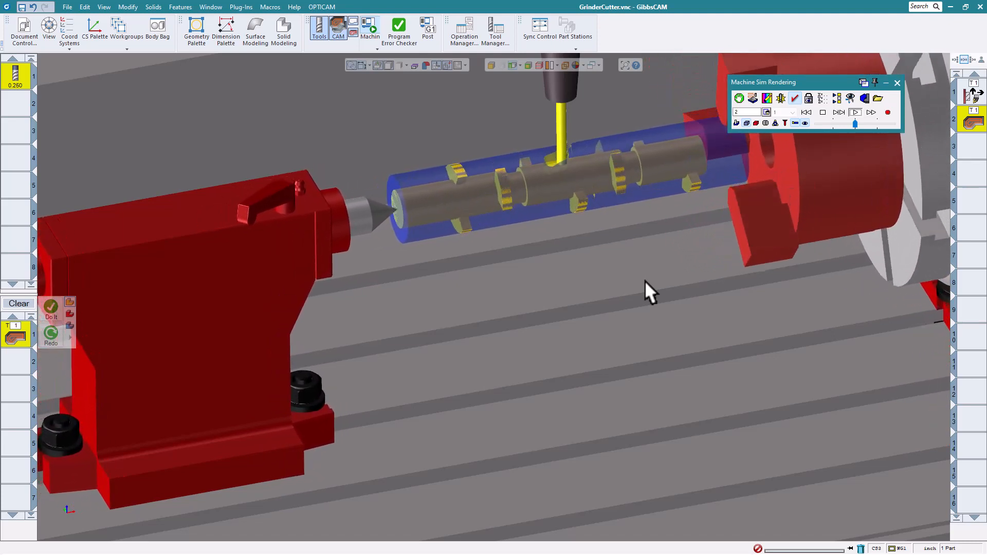
left_click(896, 81)
scroll(529, 286, "up", 3)
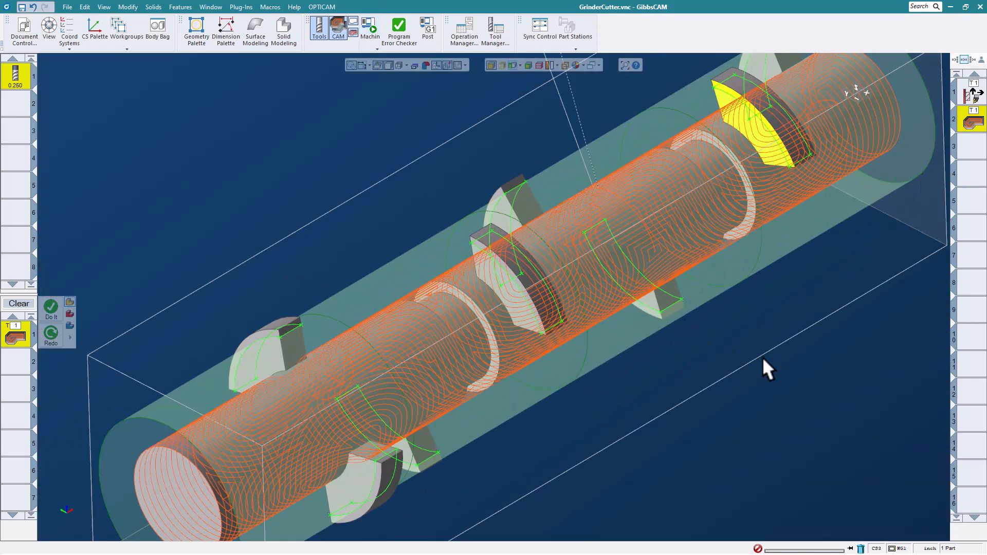
scroll(750, 322, "down", 1)
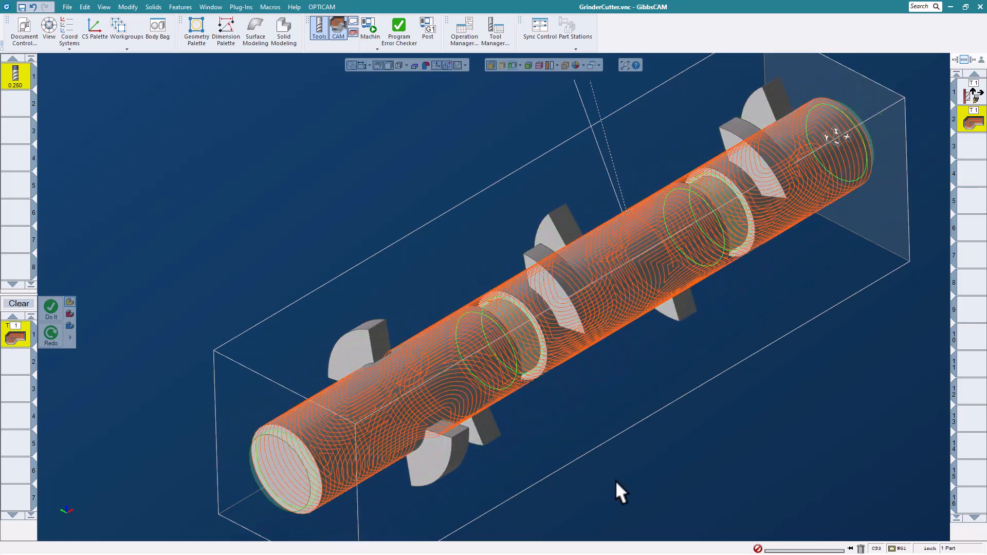
- Change the roughing process depth from 0.5 to .4
double_click(17, 334)
left_click(389, 172)
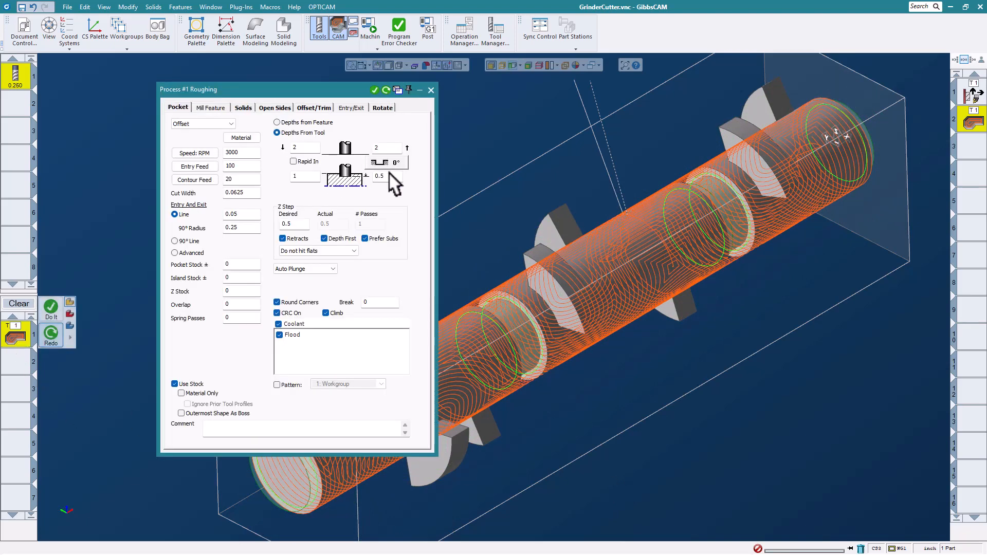
type(".")
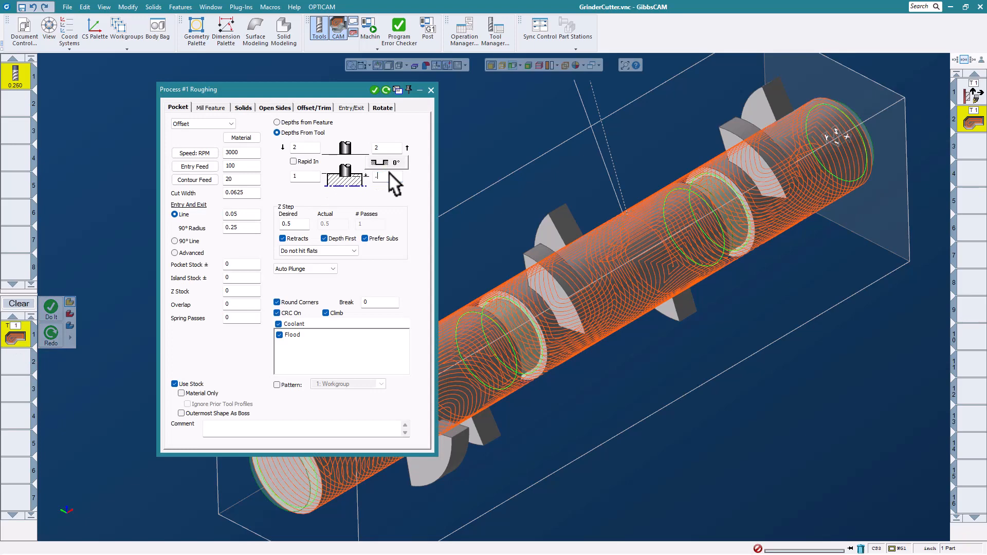
type("4")
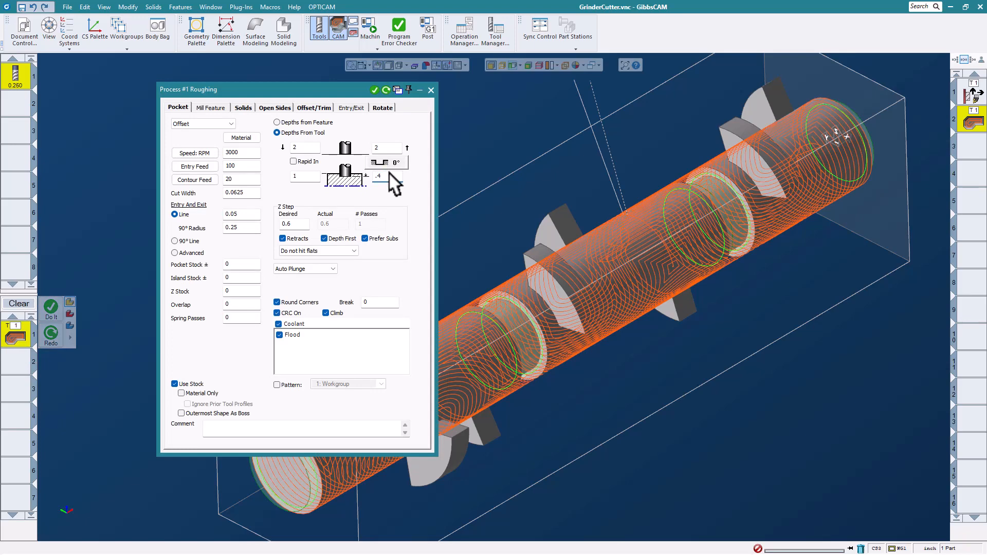
left_click(431, 90)
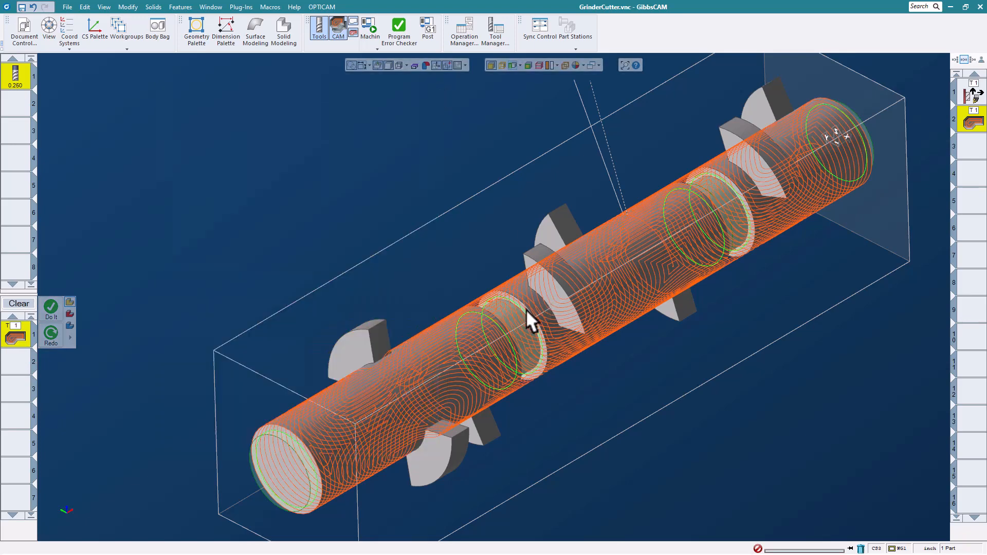
- Apply the roughing to the left groove circles, then to the right groove circles
left_click(526, 309)
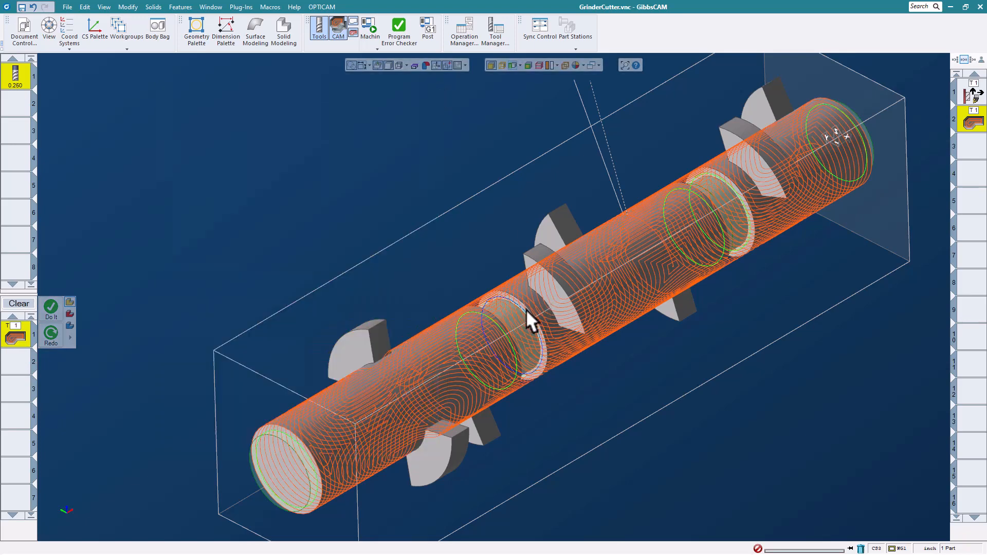
left_click(493, 318, "shift")
right_click(424, 257)
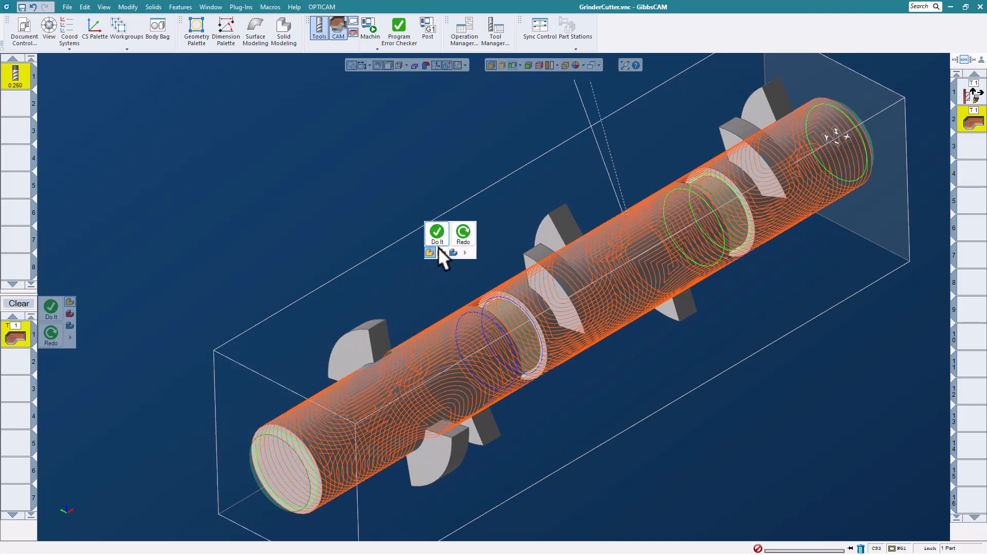
left_click(437, 234)
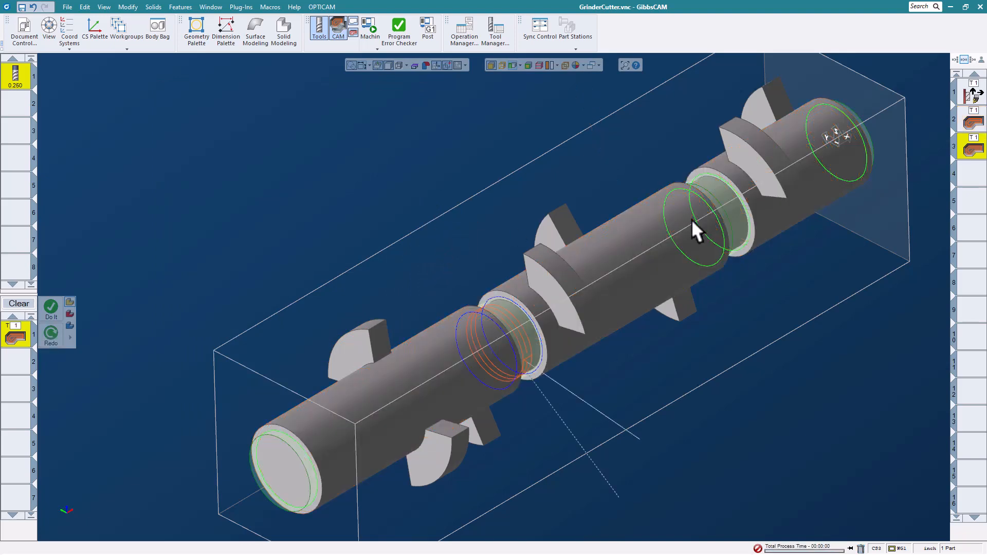
left_click(729, 183)
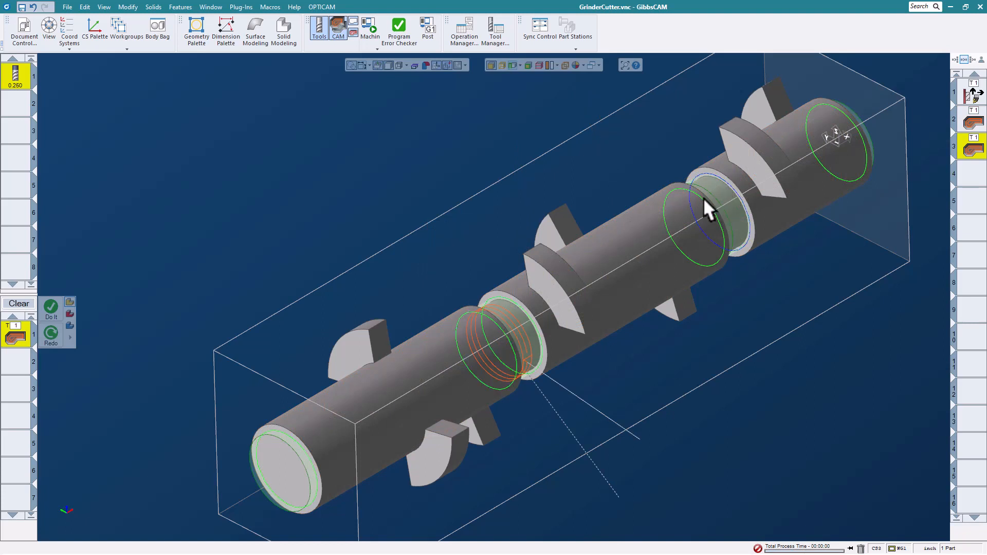
left_click(703, 197, "shift")
right_click(576, 146)
left_click(590, 124)
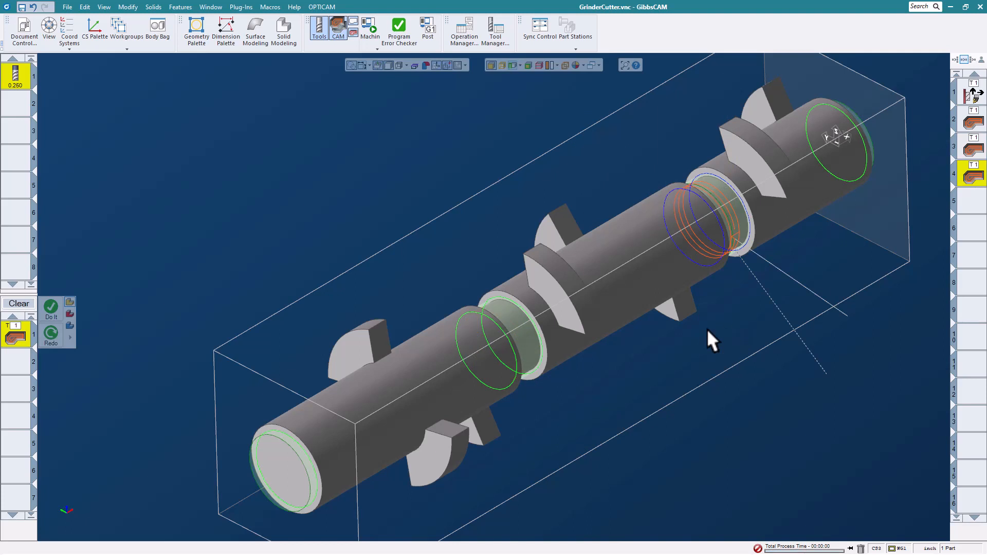
left_click(605, 229)
- Load fresh stock, play the full machine simulation of all operations, then close it
left_click(370, 31)
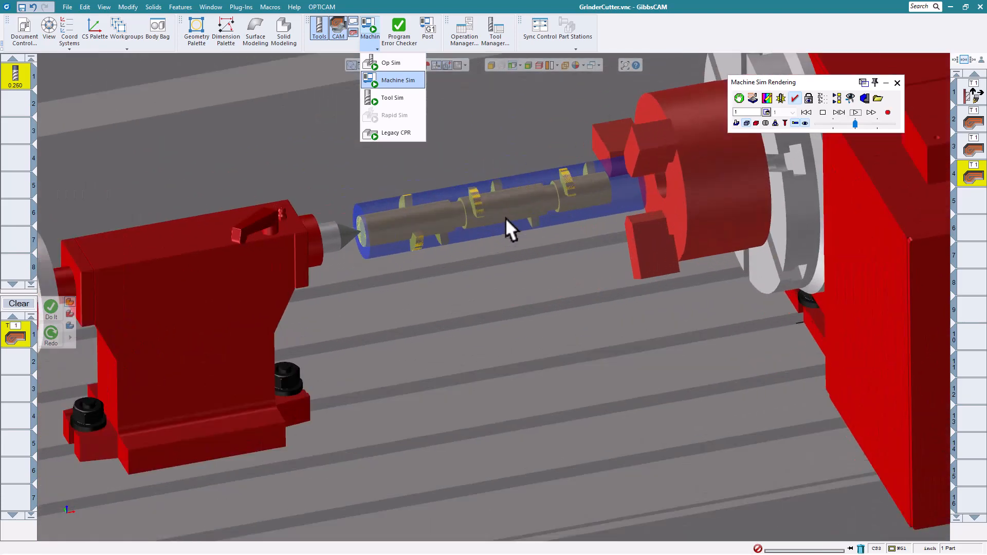
middle_click_drag(408, 211, 406, 259)
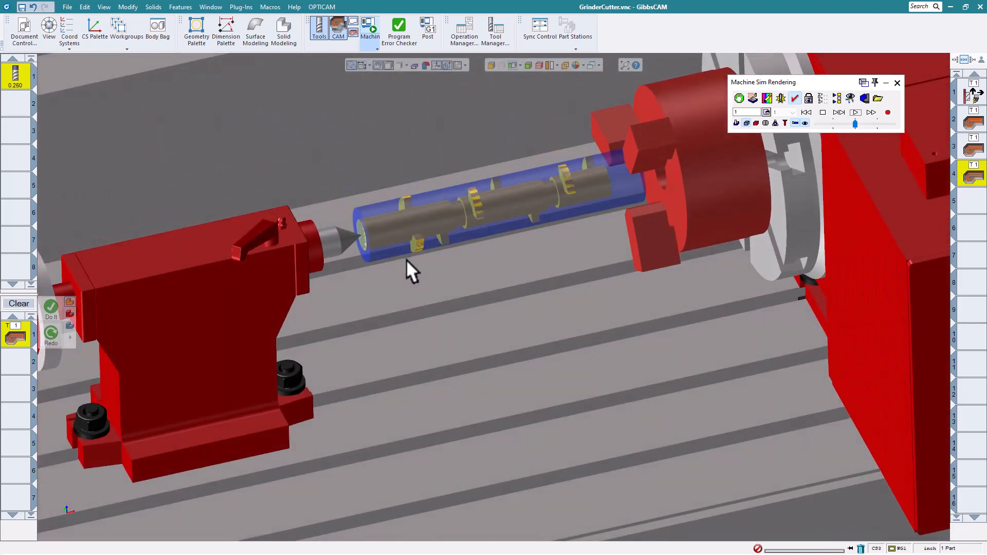
left_click(837, 98)
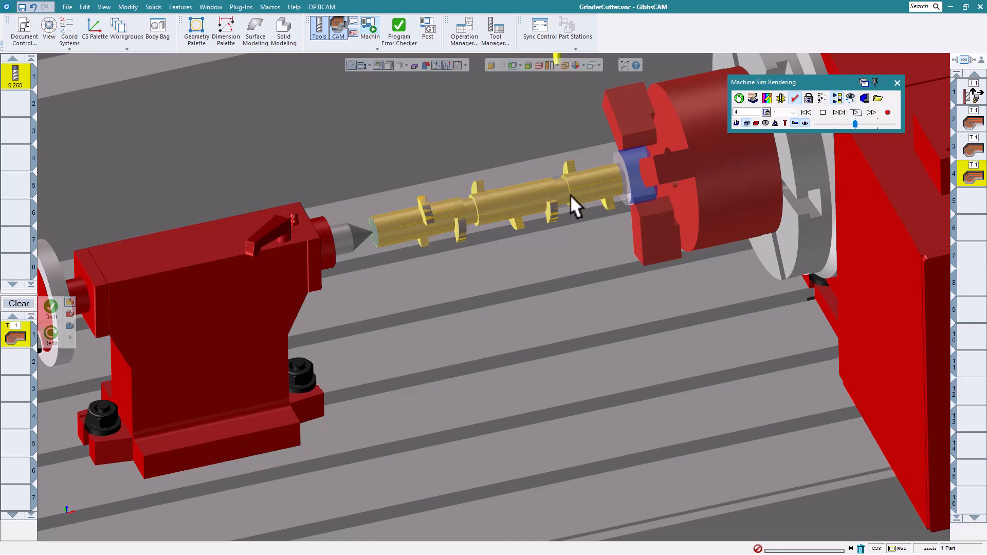
scroll(570, 195, "up", 5)
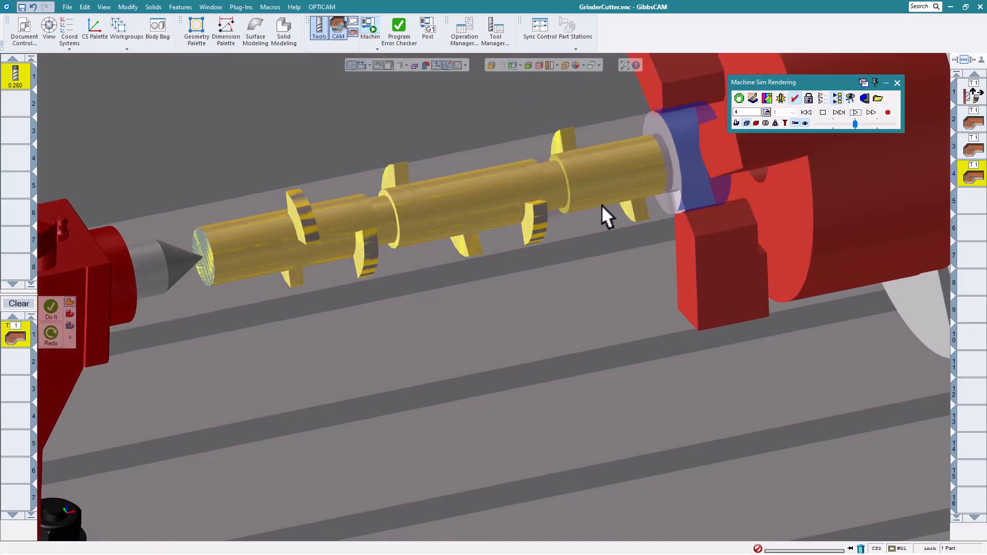
left_click(854, 110)
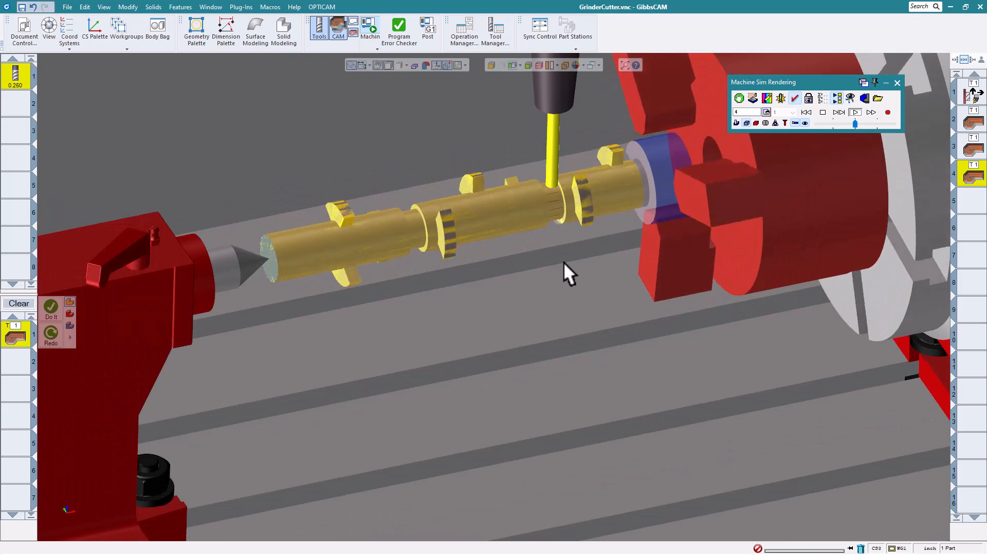
scroll(581, 255, "down", 2)
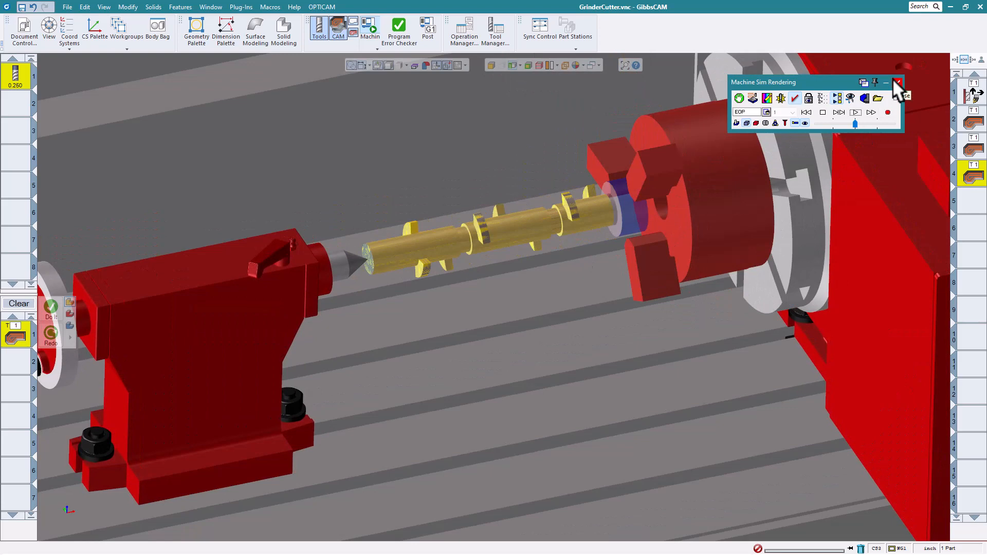
left_click(896, 82)
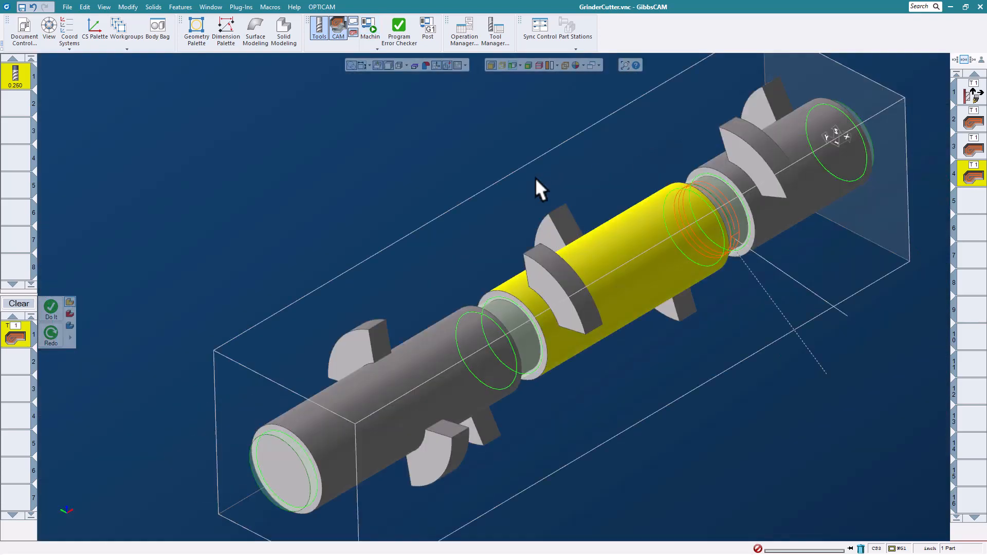
- Deselect the face and close GrinderCutter.vnc without saving
left_click(535, 178)
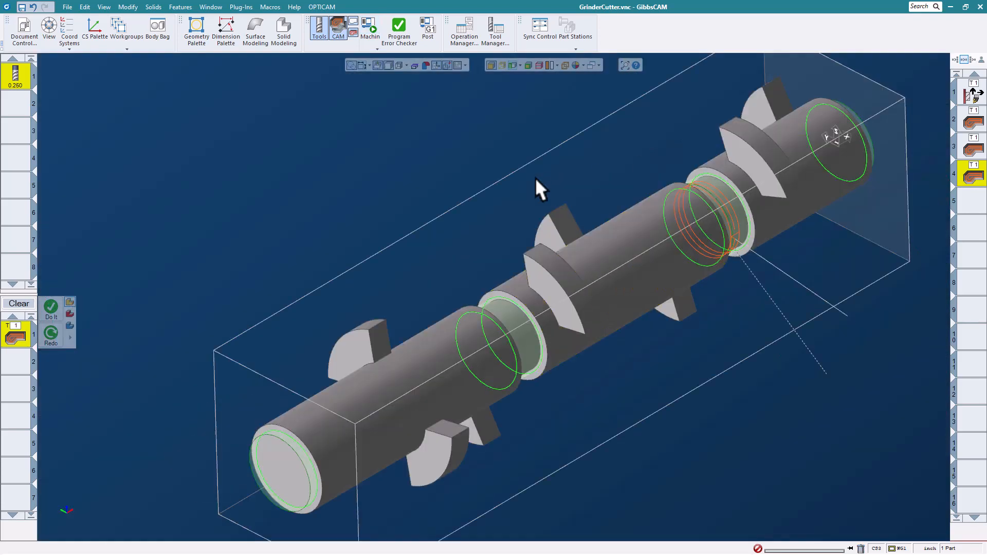
left_click(66, 7)
left_click(158, 40)
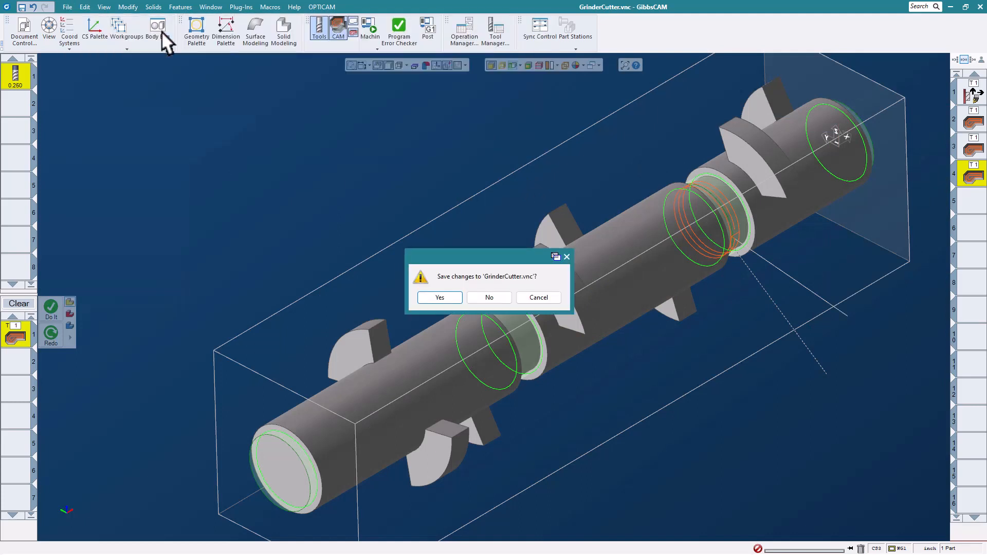
left_click(489, 298)
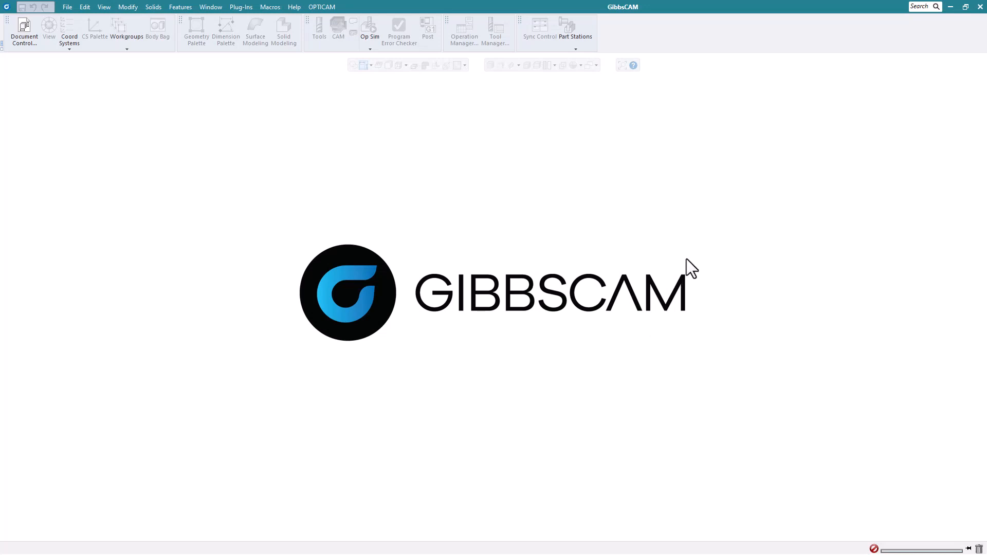
- Open the Tomb.vnc part file
left_click(66, 7)
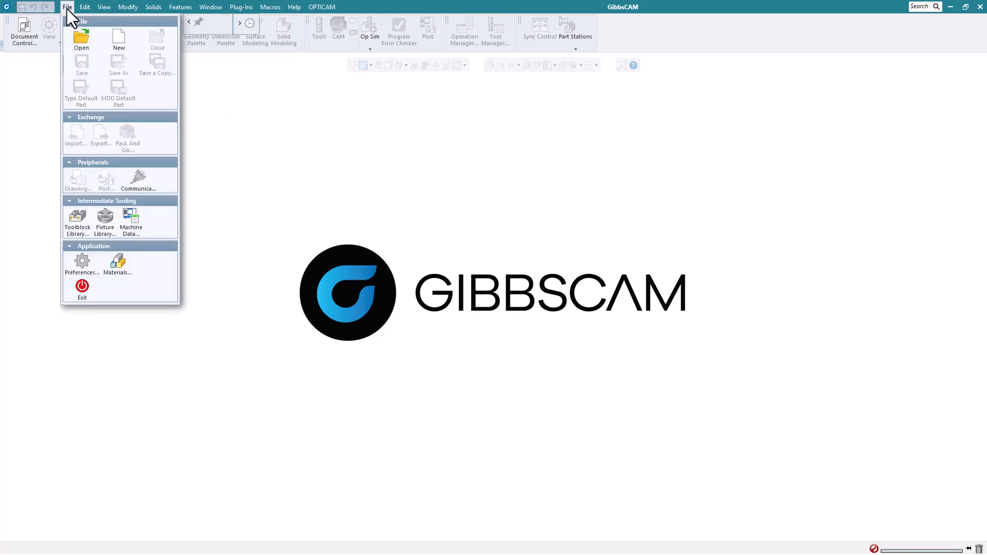
left_click(77, 39)
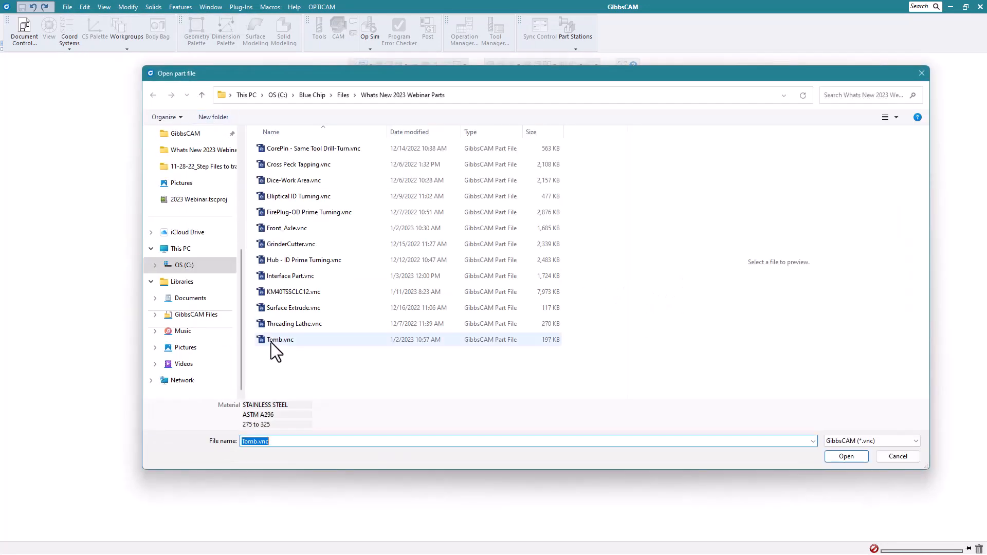
left_click(279, 342)
left_click(847, 457)
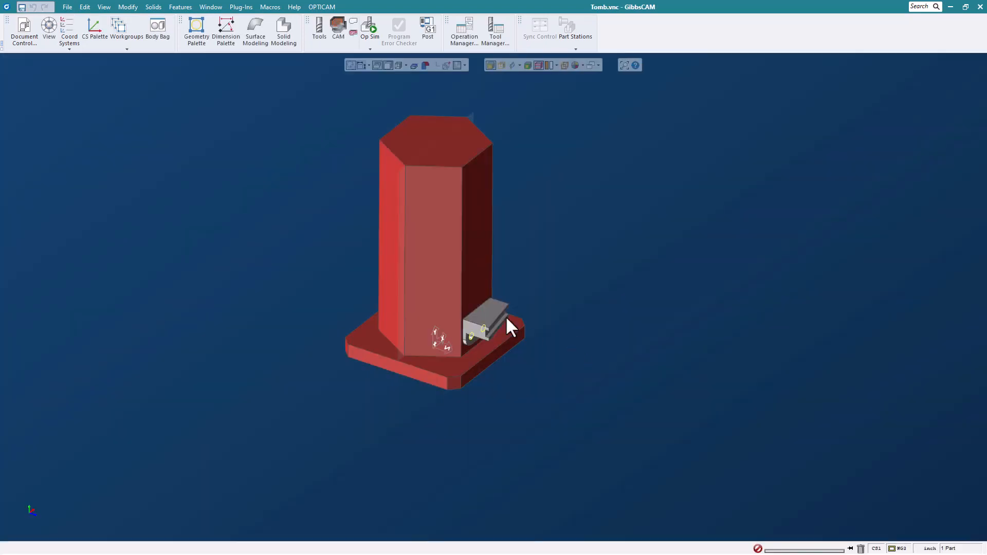
- Place the CS palette beside the part and create categories Main and User
scroll(403, 239, "up", 1)
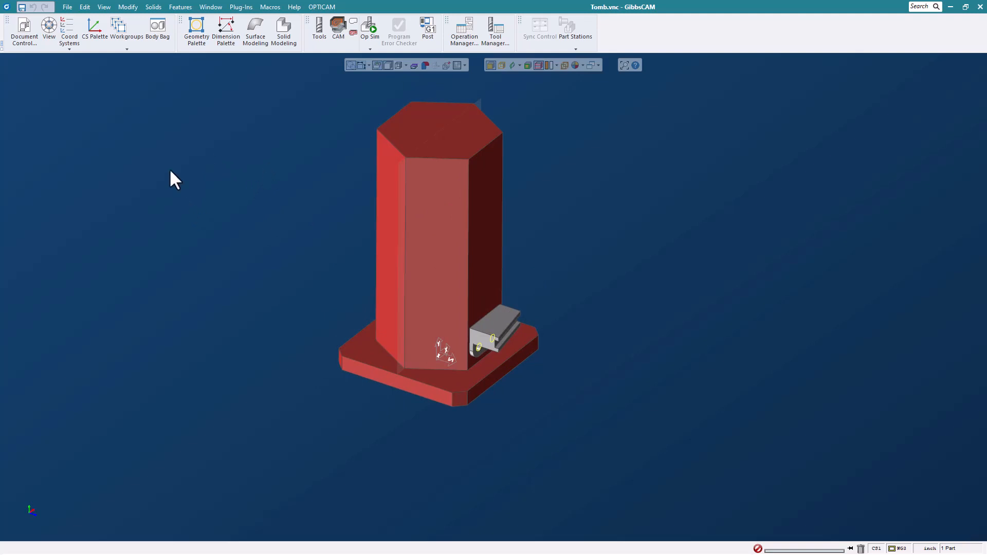
left_click(77, 37)
left_click_drag(143, 103, 630, 122)
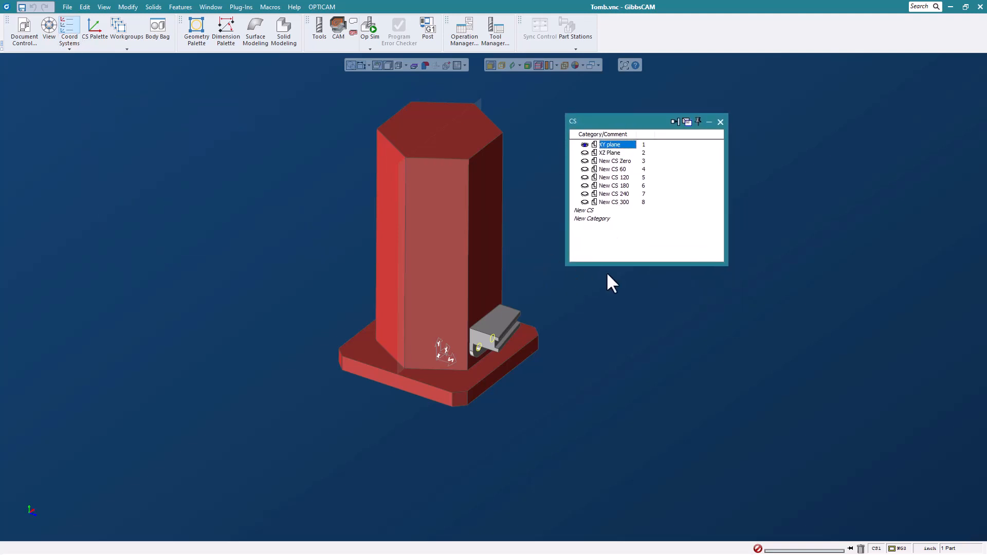
left_click(594, 219)
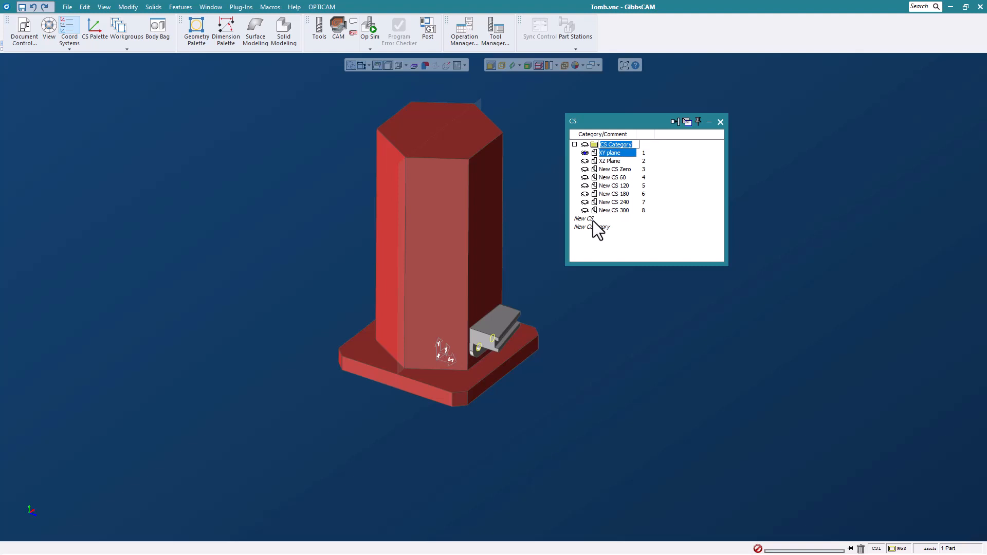
type("Main")
left_click(648, 232)
double_click(591, 227)
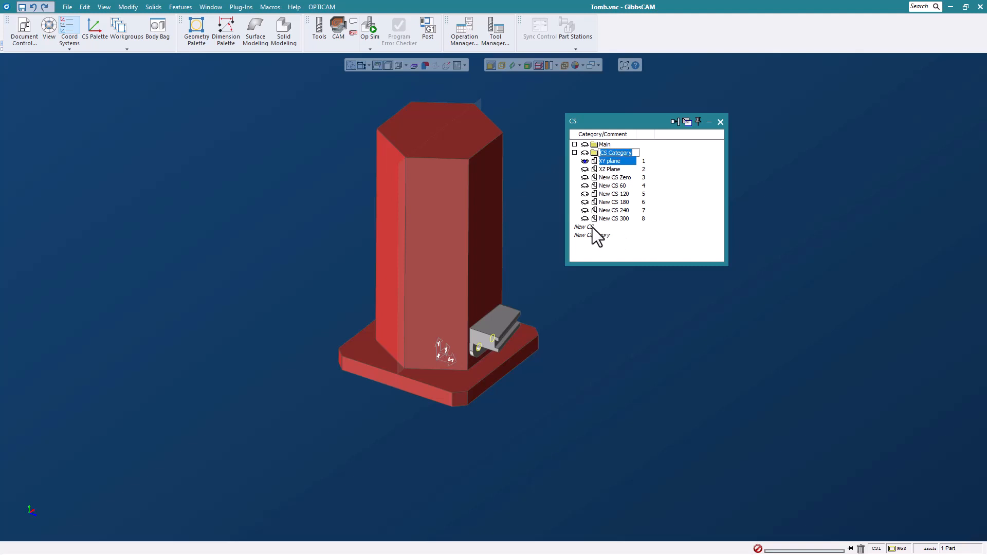
type("User")
left_click(700, 232)
- Move XY Plane into Main, activate New CS Zero, and collapse User and Main
left_click_drag(610, 162, 612, 150)
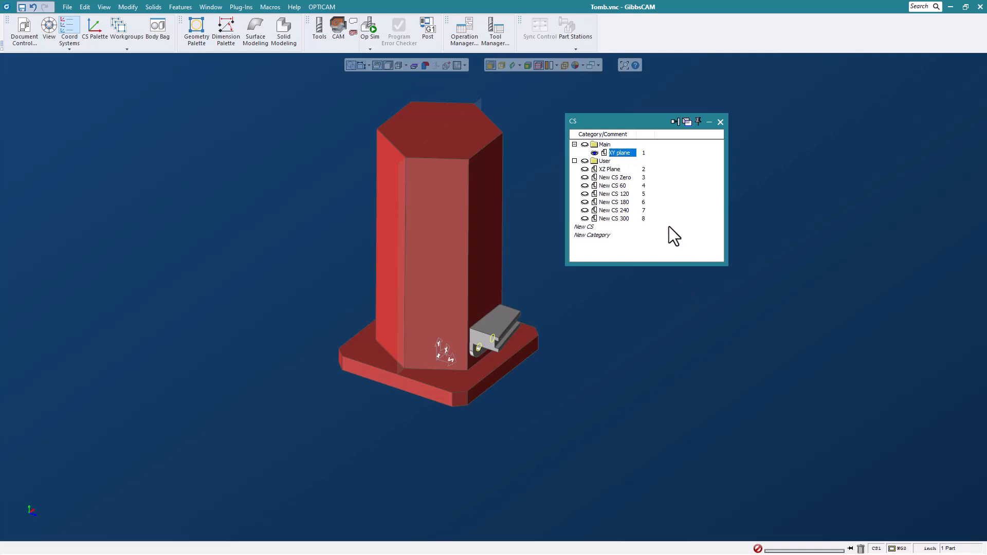
left_click(609, 170)
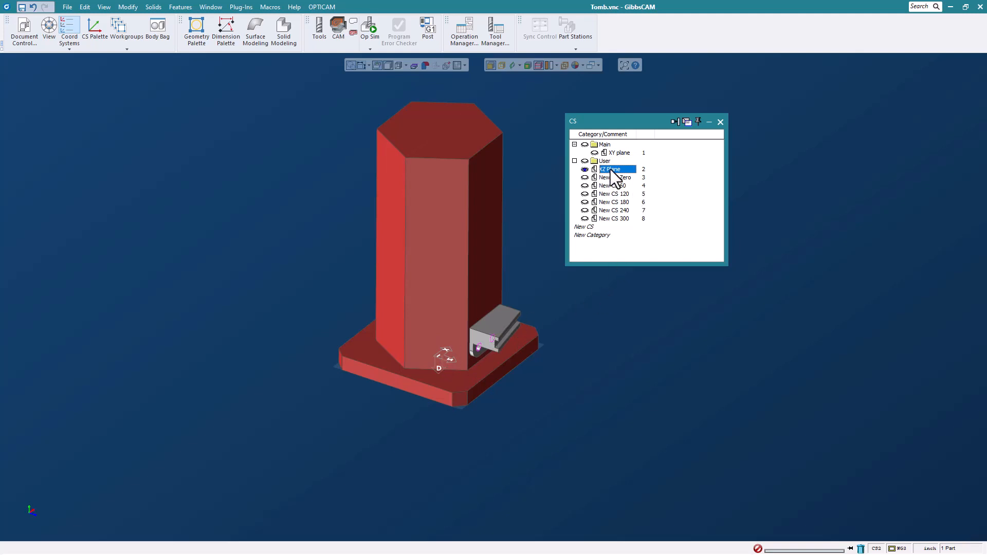
key("Down")
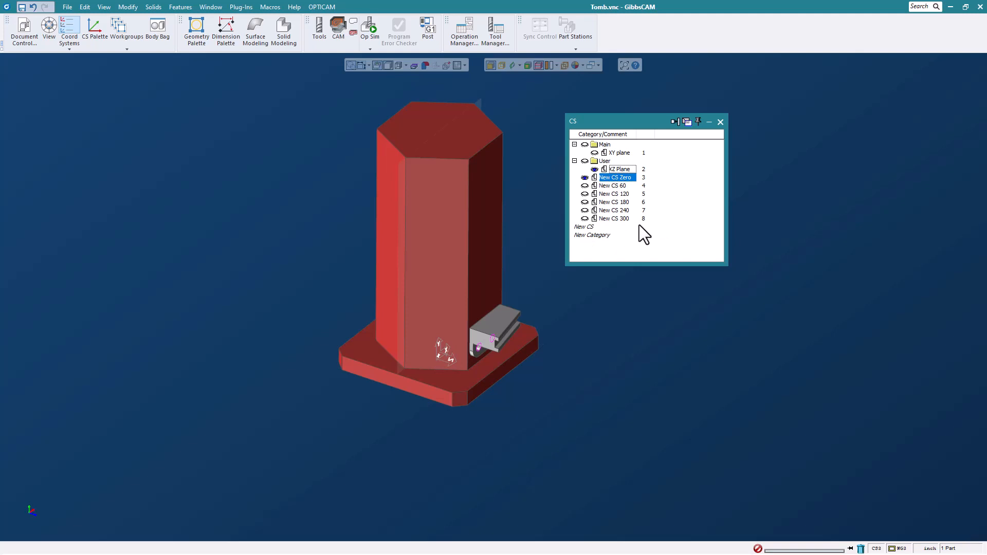
left_click(574, 162)
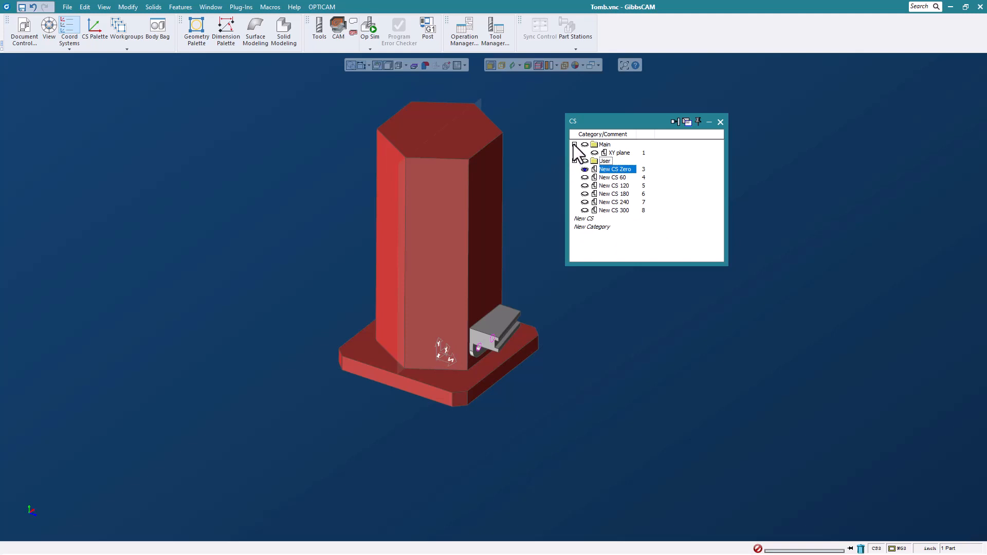
left_click(575, 145)
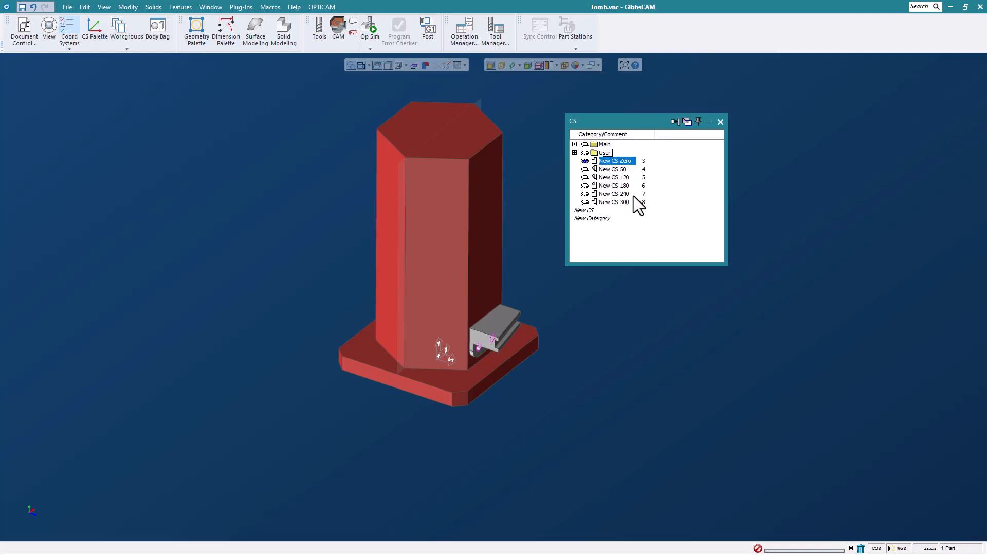
- Activate New CS 60 through New CS 300 in turn, then return to New CS Zero
left_click(617, 169)
left_click(614, 177)
left_click(610, 186)
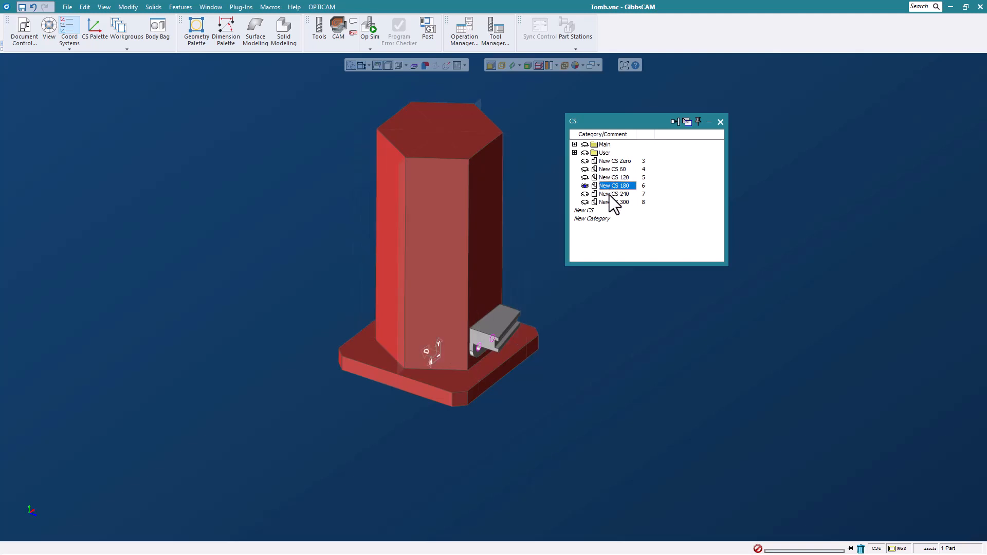
left_click(611, 193)
left_click(611, 202)
left_click(622, 161)
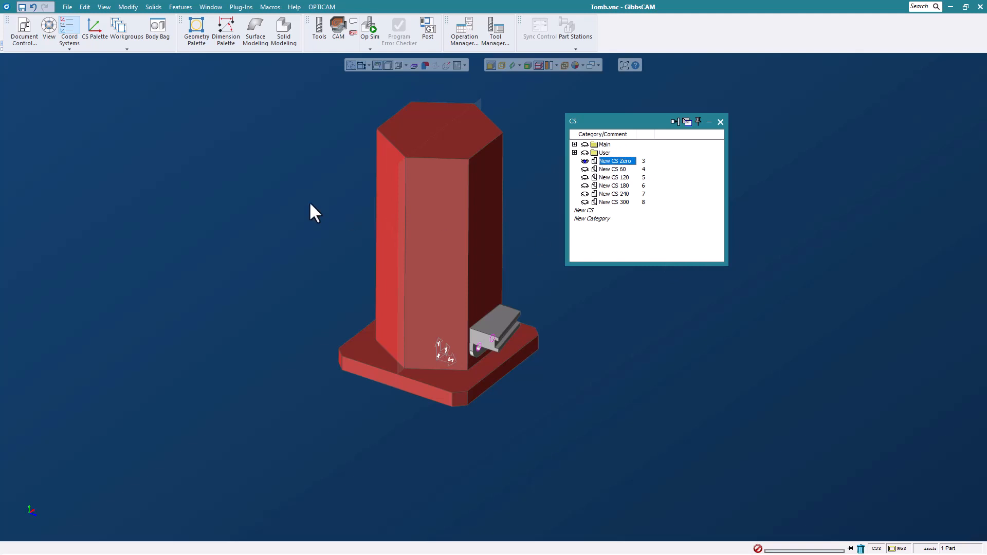
- Dock the Workgroups palette under CS and create categories Holes and Front Slot
left_click(122, 32)
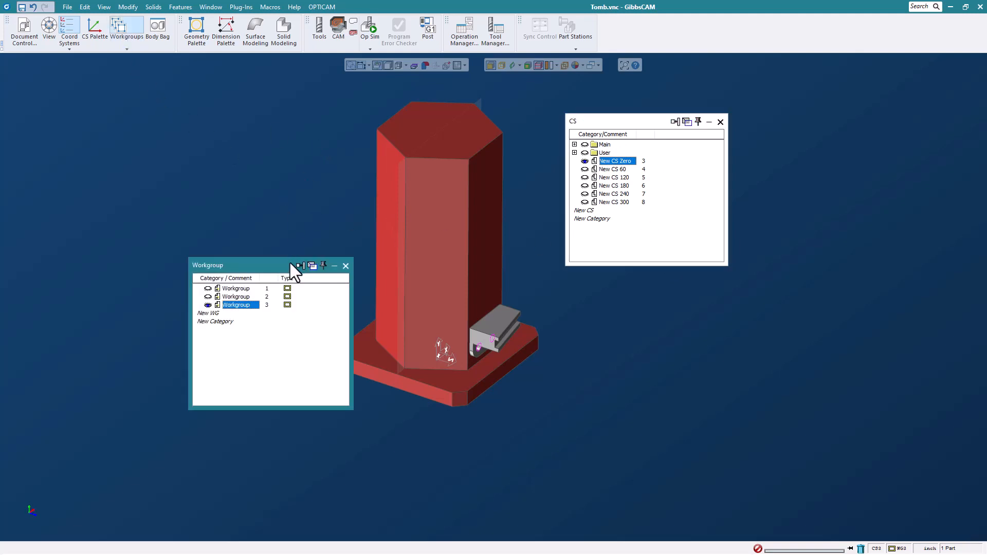
left_click_drag(290, 264, 667, 279)
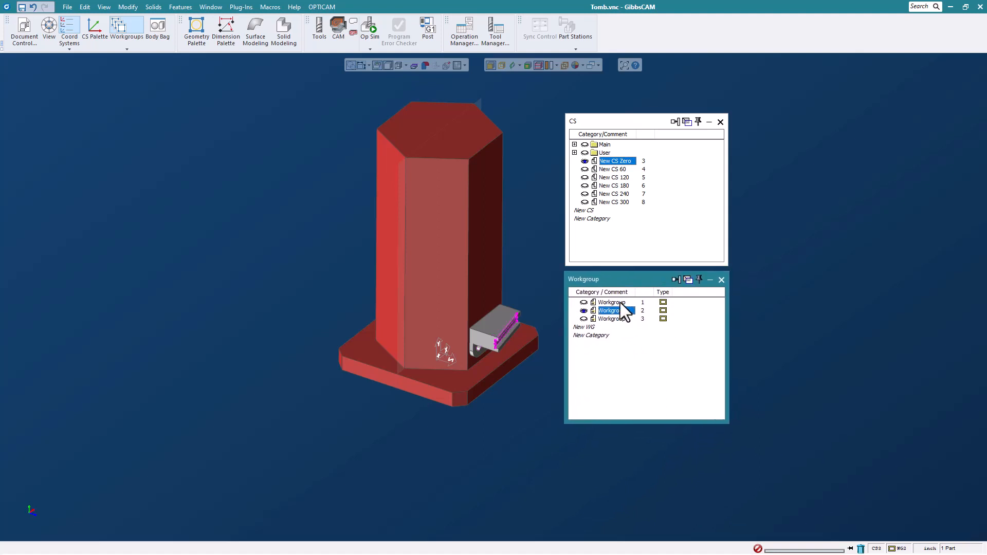
left_click(600, 335)
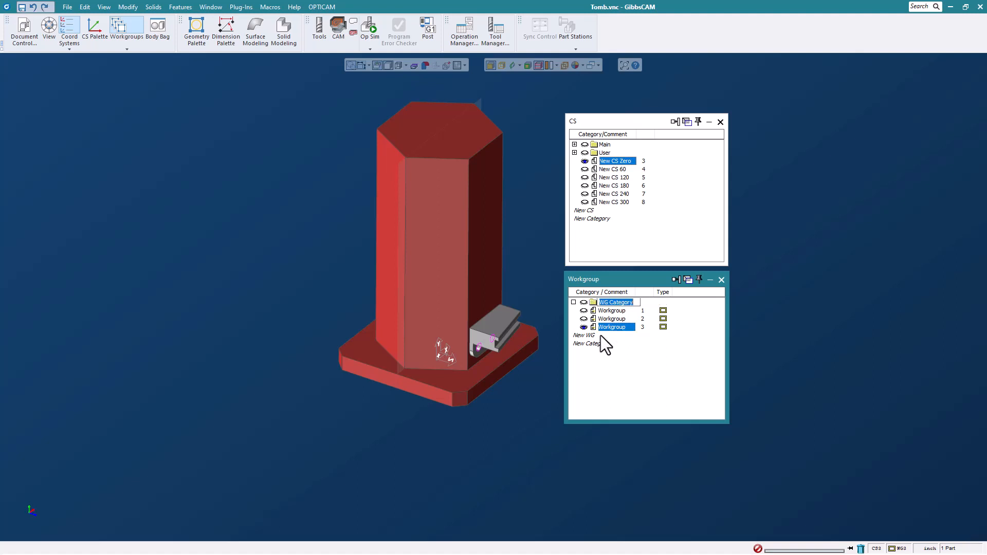
type("Holes")
left_click(644, 358)
left_click(598, 344)
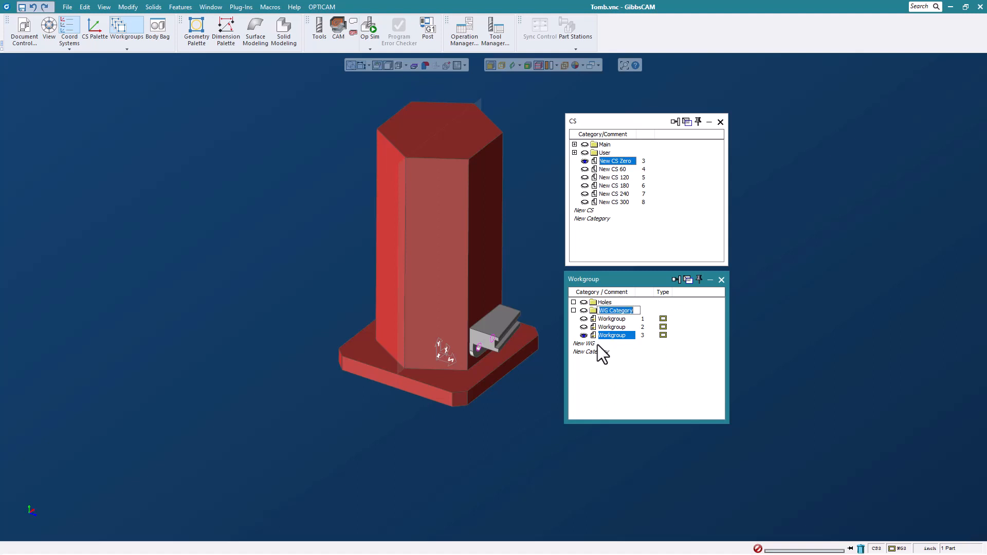
type("Front Slot")
left_click(654, 378)
- Put Workgroup 3 in Holes and Workgroup 2 in Front Slot, collapse both, keep Workgroup 1 current
left_click_drag(617, 335, 606, 304)
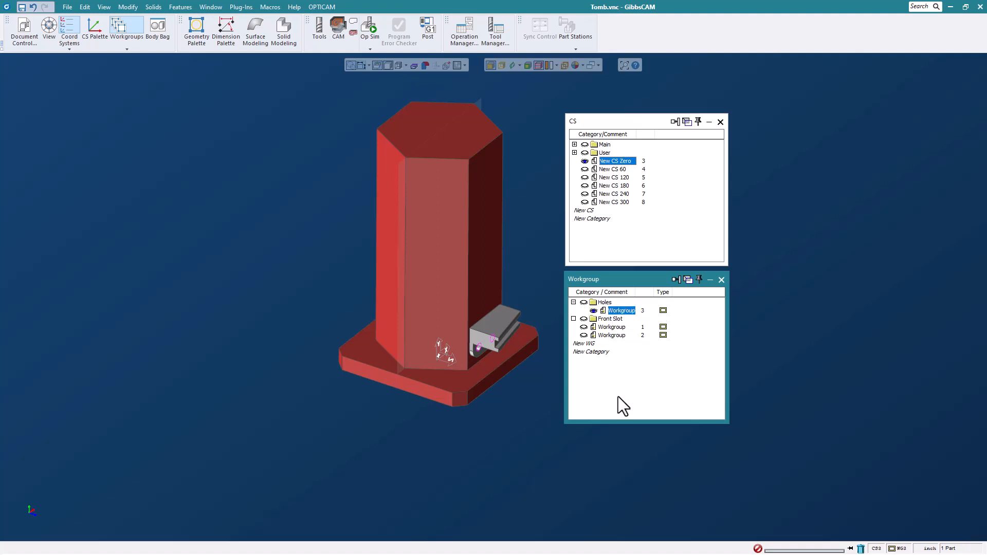
left_click(616, 335)
left_click_drag(615, 322, 615, 322)
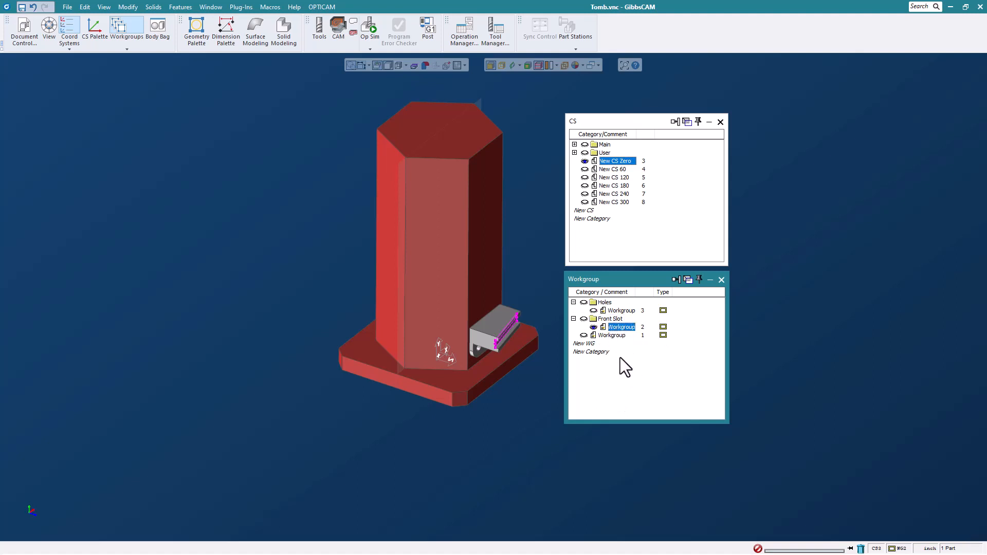
left_click(612, 335)
left_click(573, 302)
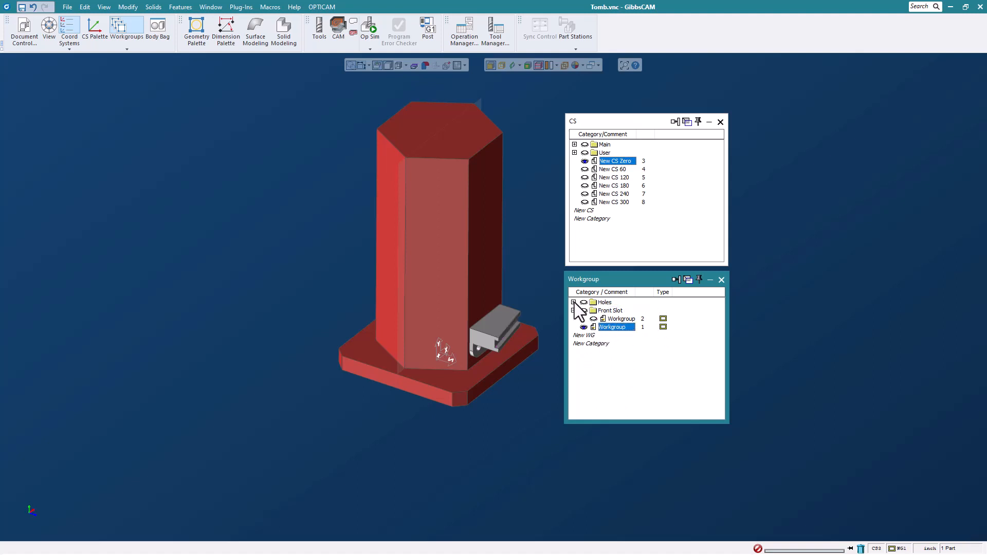
left_click(574, 310)
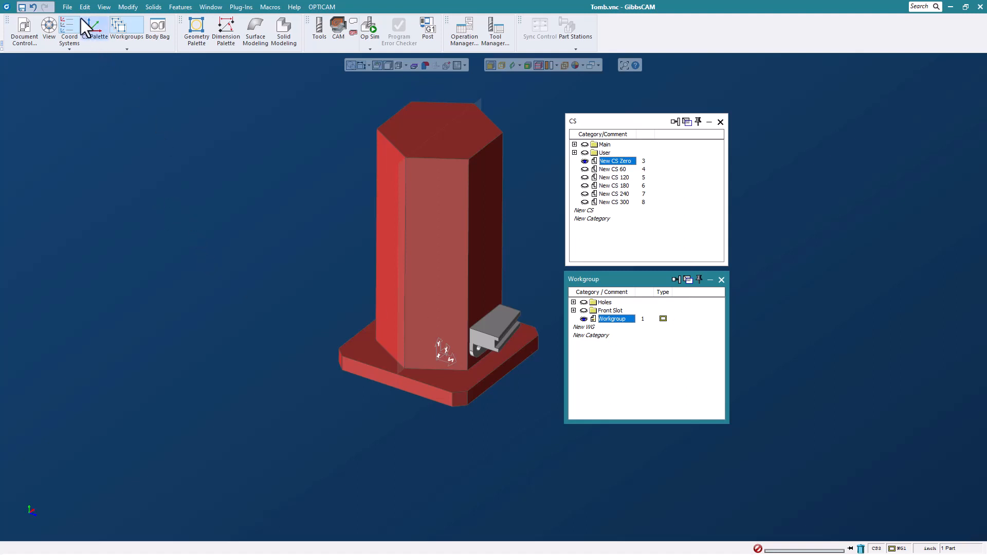
- Close Tomb.vnc without saving changes
left_click(67, 7)
left_click(157, 51)
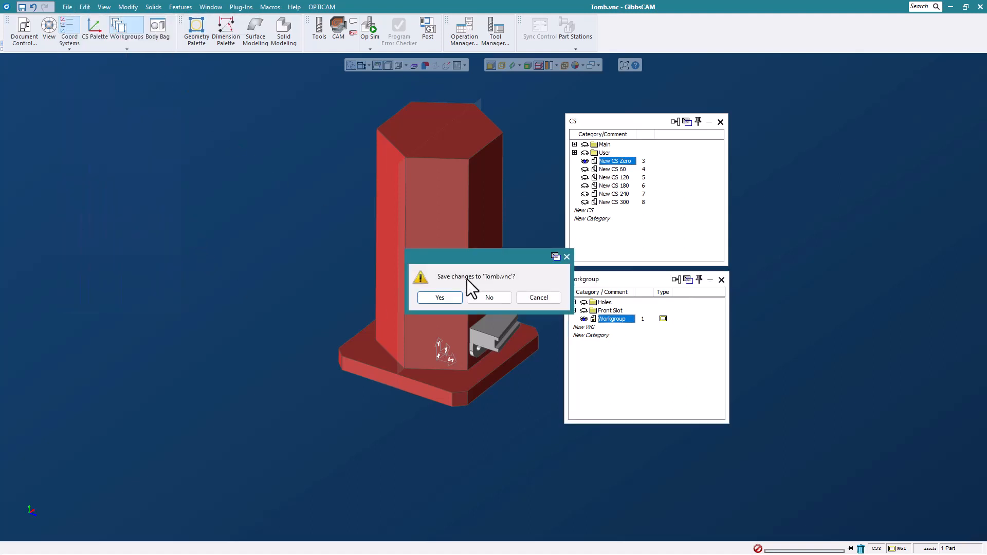
left_click(489, 297)
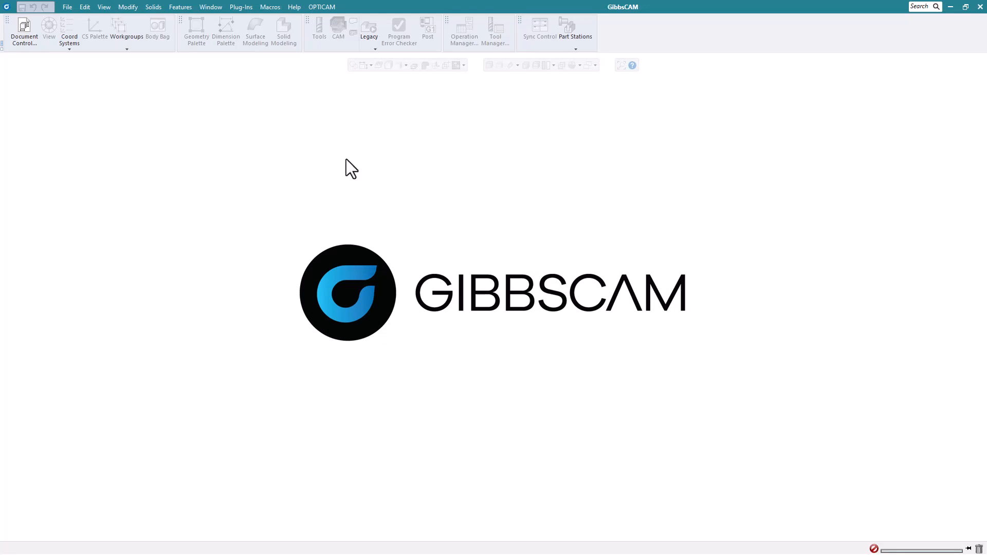
- Open the Surface Extrude.vnc part
left_click(67, 7)
left_click(76, 32)
left_click(309, 308)
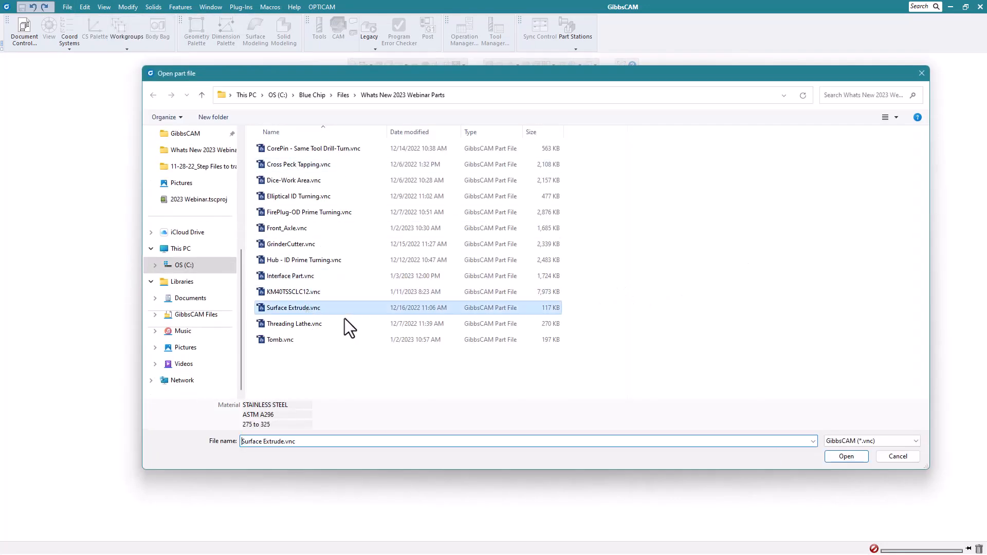
left_click(848, 457)
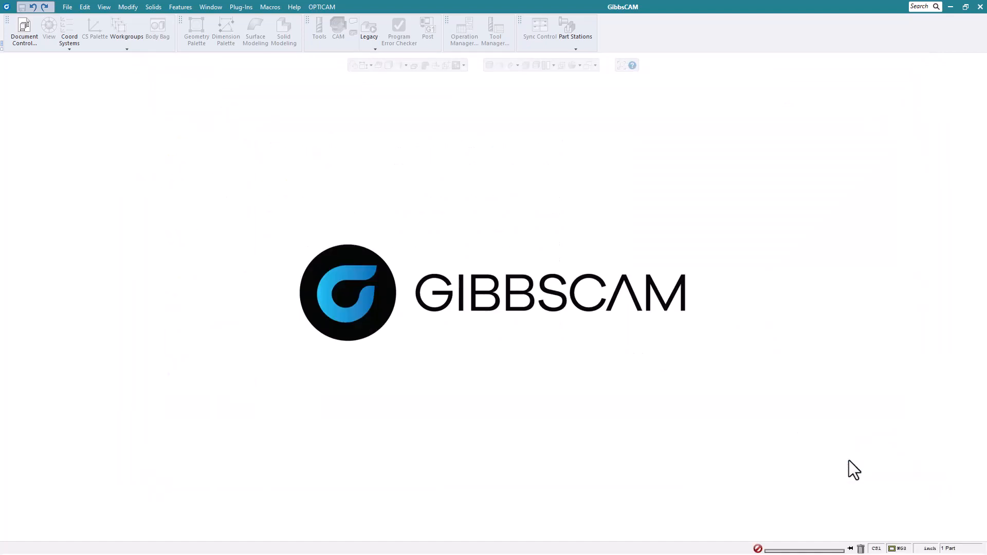
scroll(677, 275, "up", 5)
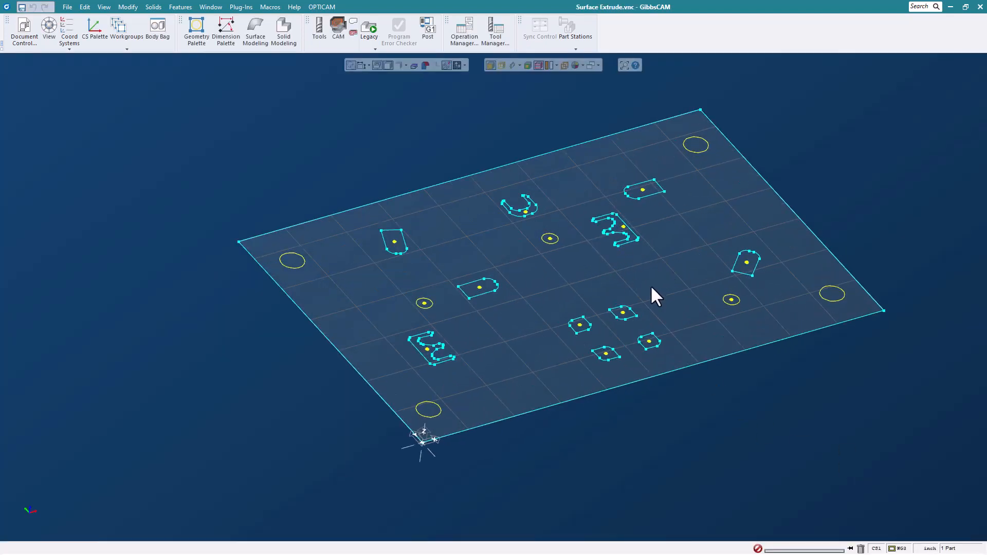
- Extrude the four-sided back-left profile into a sheet with taper 3 using Extrude Sheet
middle_click_drag(637, 257, 631, 257)
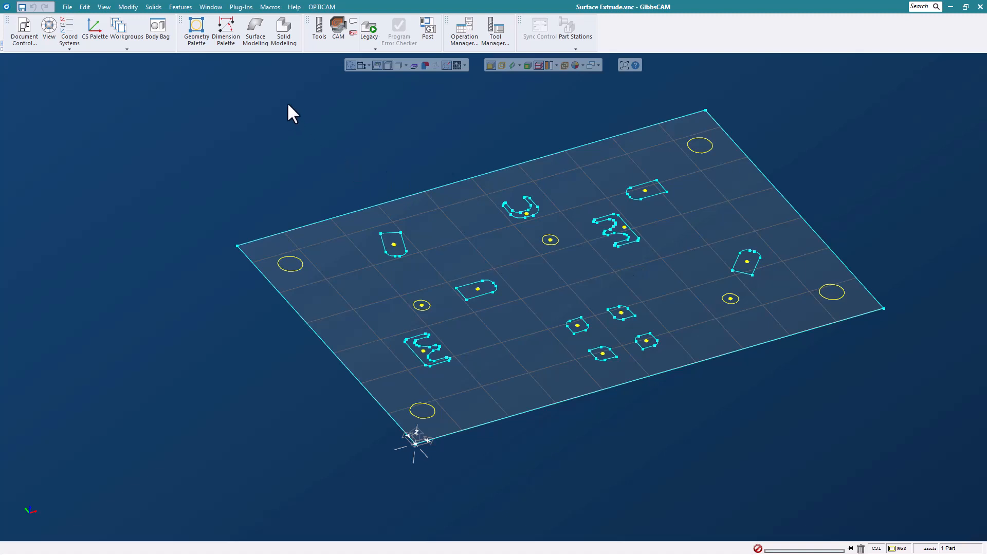
left_click(257, 36)
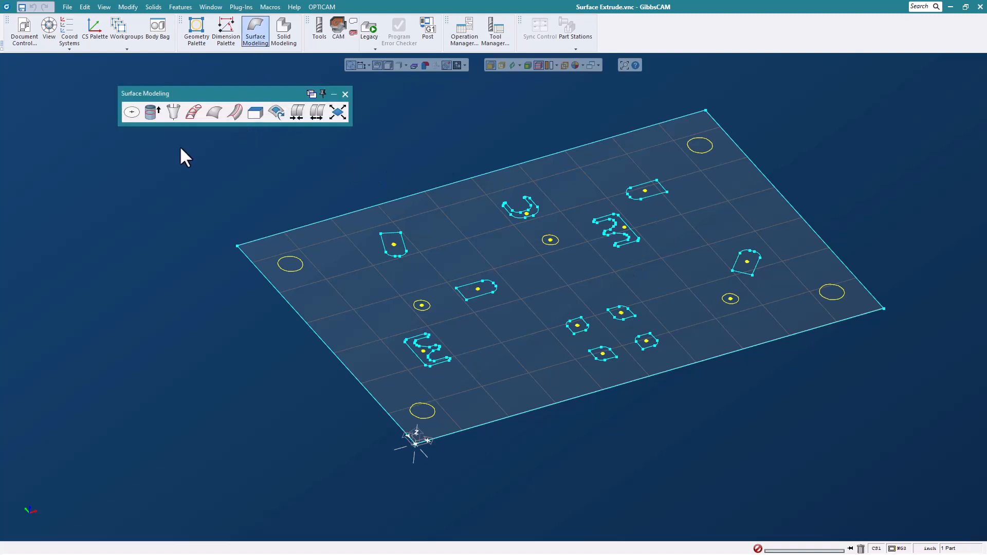
left_click(151, 113)
left_click_drag(208, 147, 279, 140)
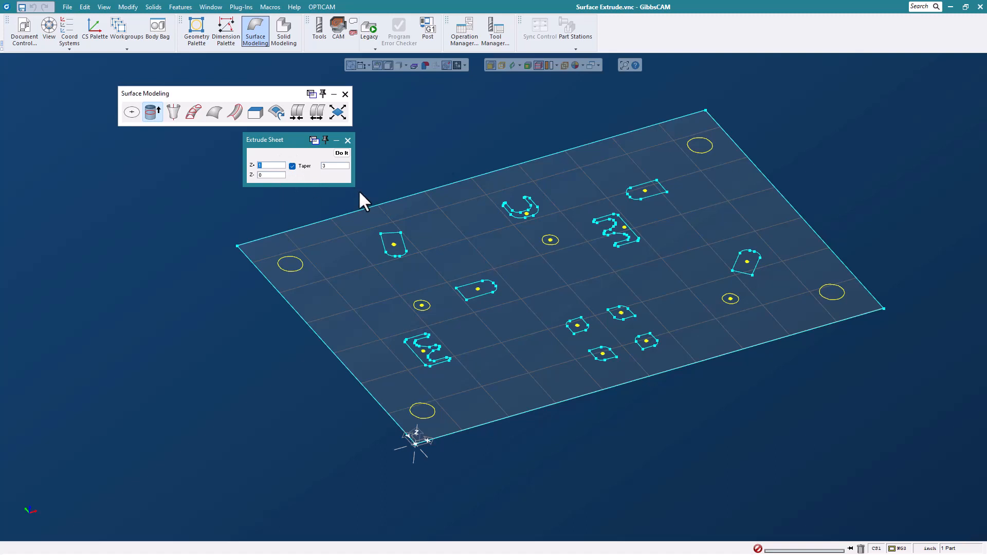
left_click(394, 243)
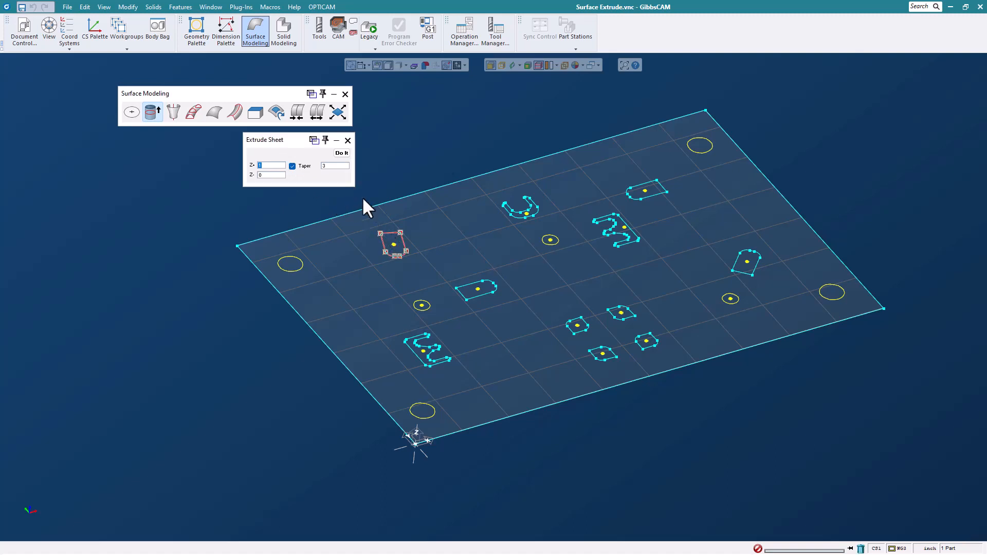
left_click(342, 153)
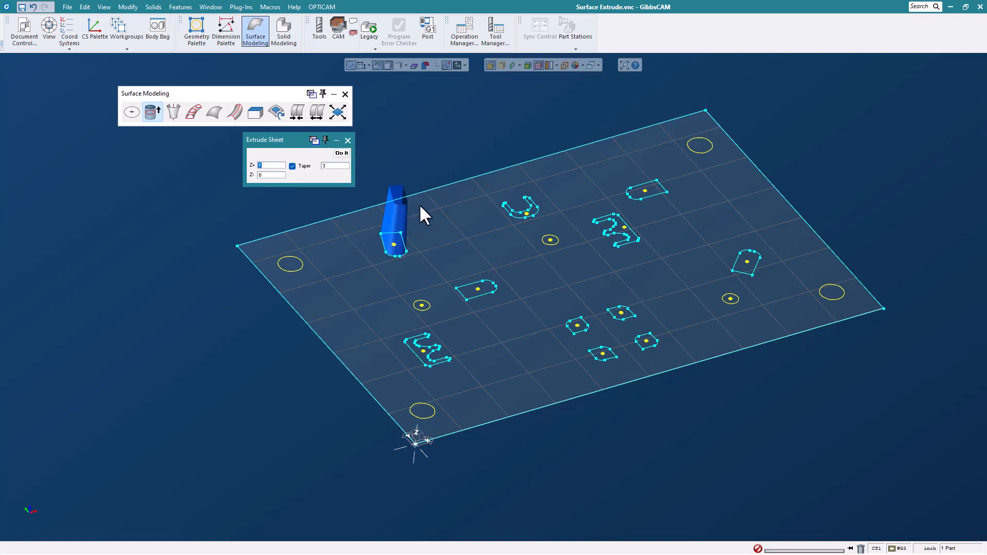
- Change the taper to -3 and extrude the rounded centre slot profile
scroll(418, 203, "up", 3)
mouse_move(532, 252)
middle_mouse_down()
mouse_move(502, 138)
mouse_move(459, 189)
mouse_move(541, 245)
middle_mouse_up()
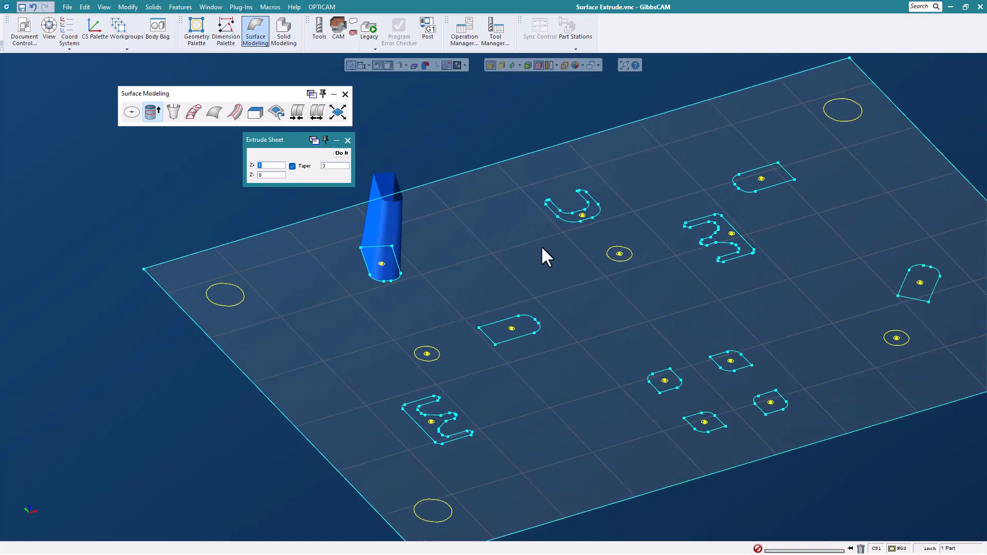
double_click(342, 166)
type("-")
left_click(488, 340)
left_click(342, 153)
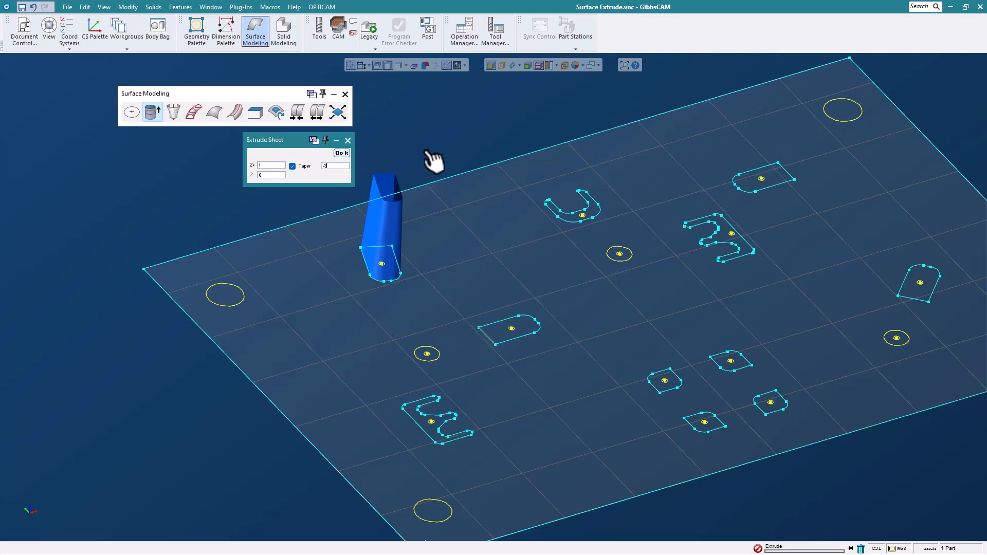
- Extrude the four small profiles together with taper -3, then close the extrude settings
scroll(551, 341, "up", 1)
scroll(552, 340, "down", 2)
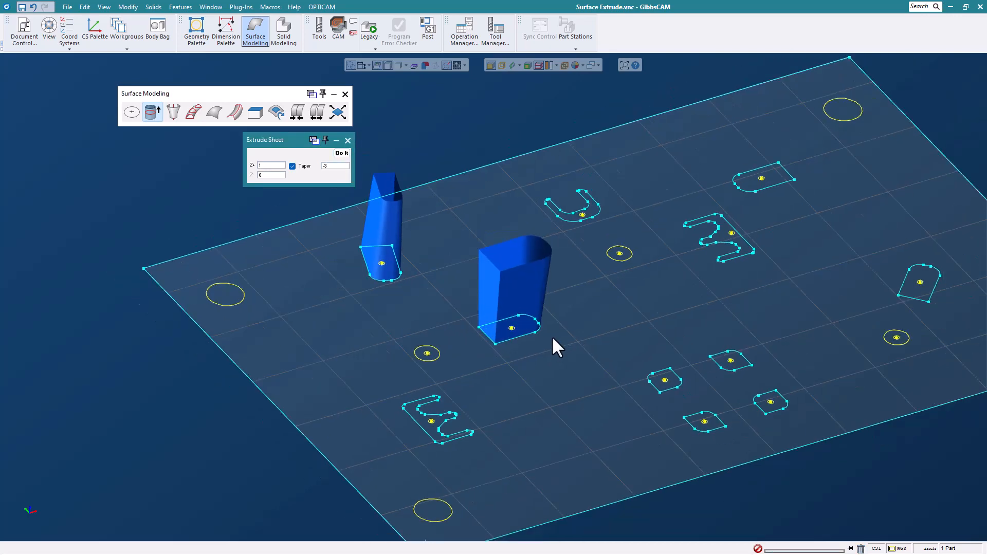
mouse_move(551, 337)
middle_mouse_down()
mouse_move(616, 338)
mouse_move(476, 306)
mouse_move(560, 340)
middle_mouse_up()
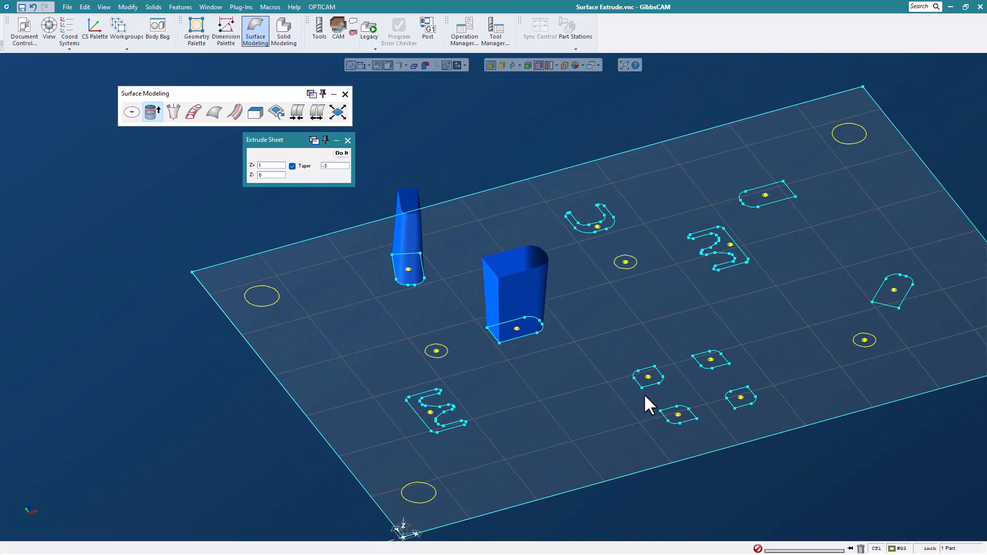
left_click_drag(617, 331, 767, 432)
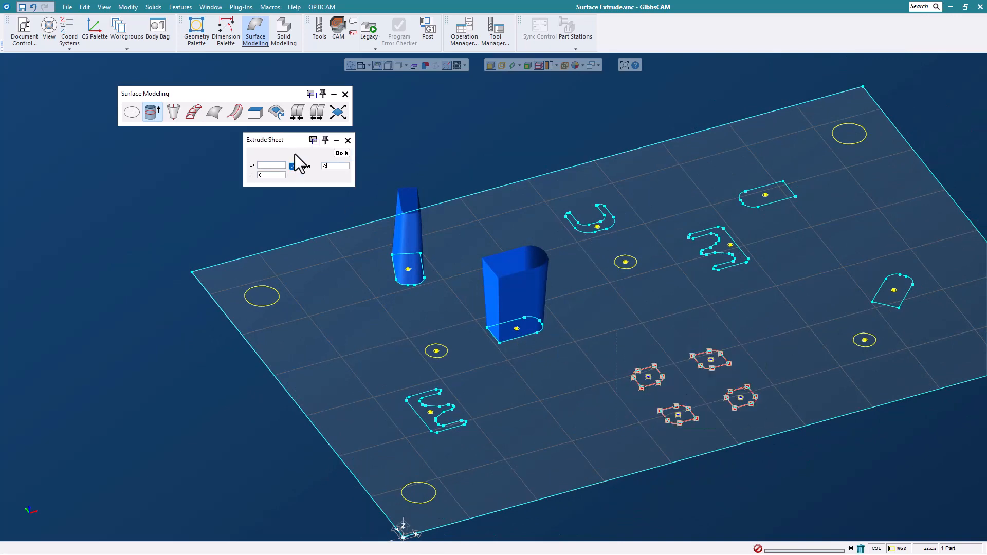
left_click(342, 153)
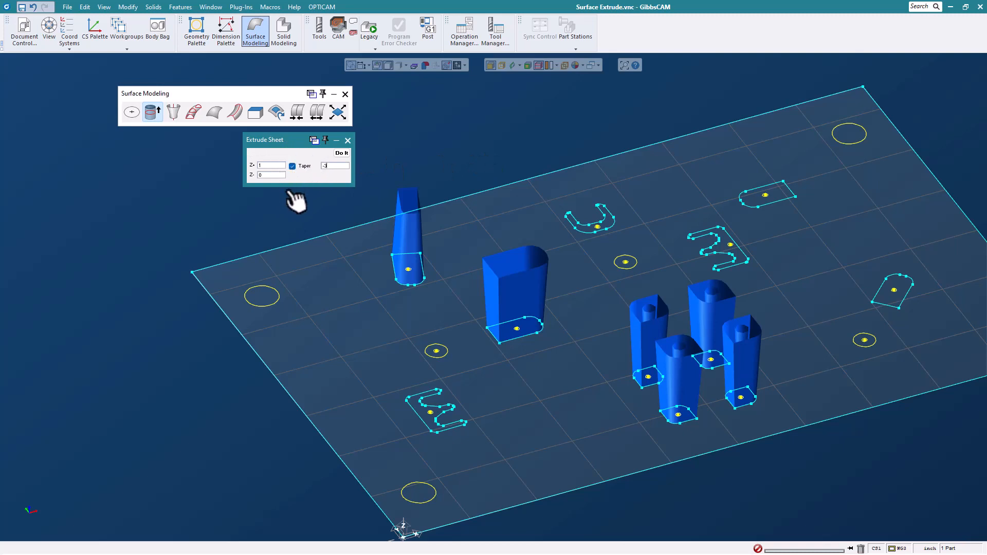
left_click(347, 141)
left_click(346, 94)
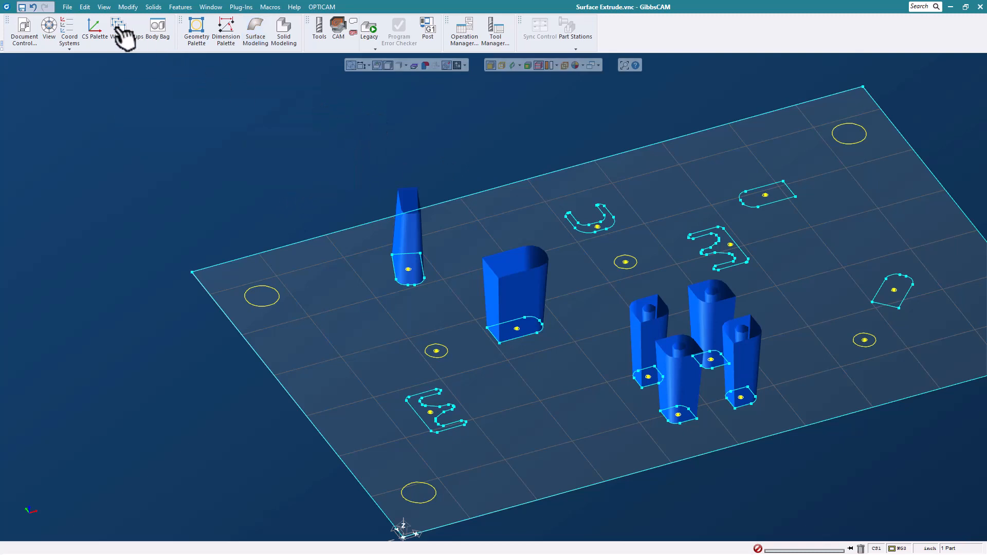
- Close Surface Extrude.vnc, discarding its changes
left_click(68, 7)
left_click(152, 52)
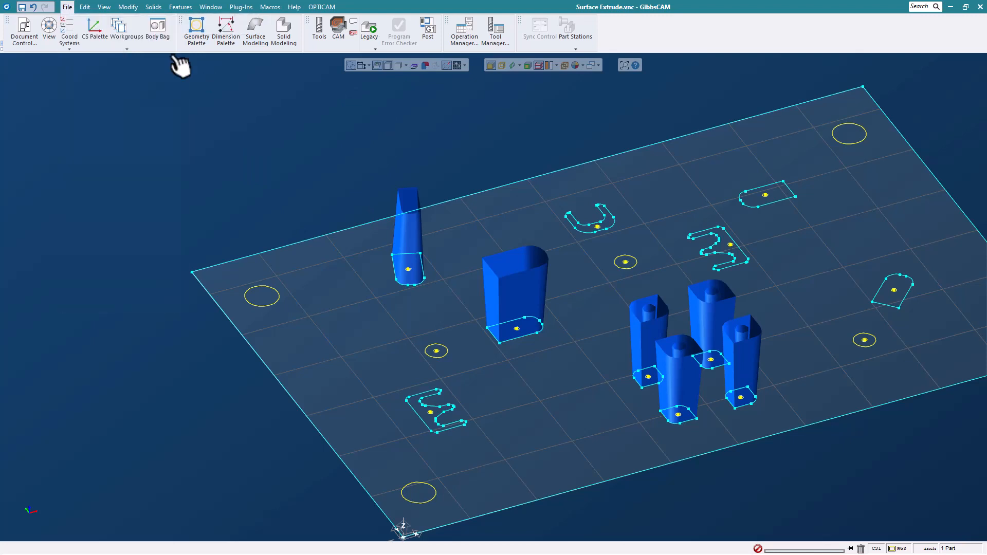
left_click(489, 296)
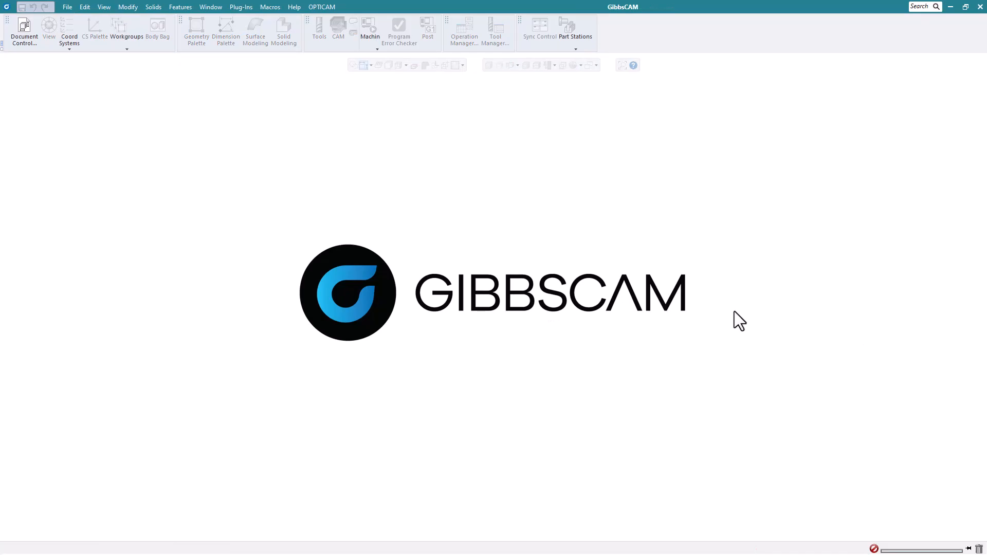
- Open the Cross Peck Tapping.vnc part
left_click(67, 8)
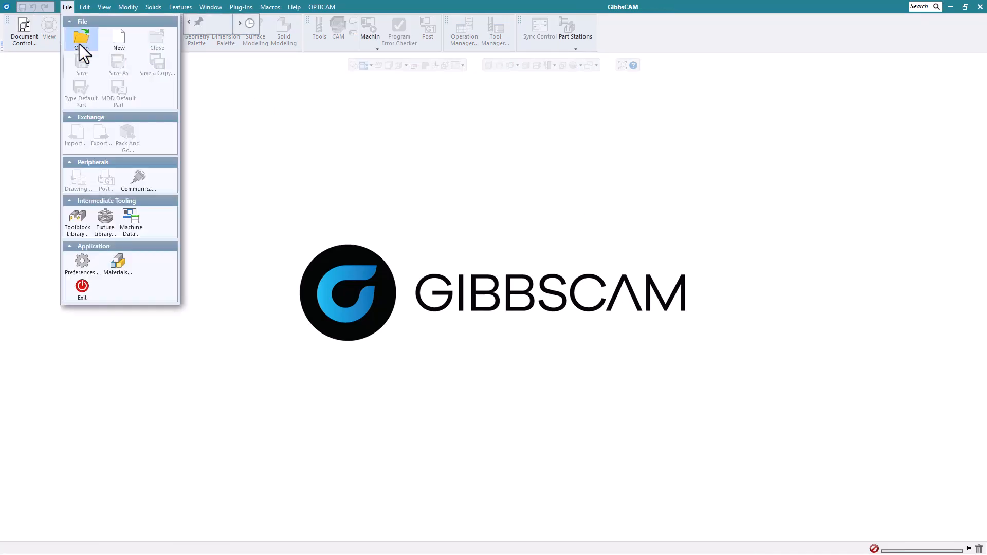
left_click(80, 44)
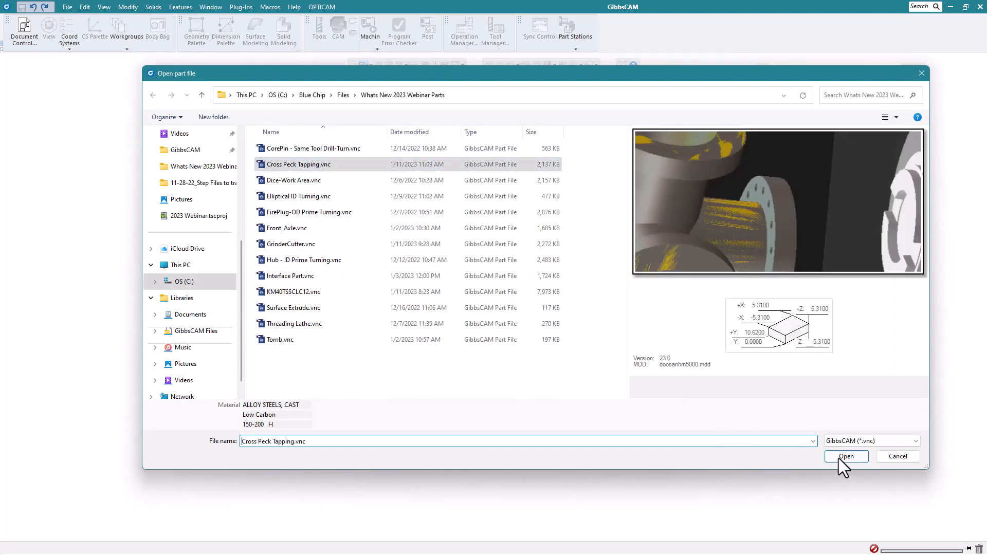
left_click(840, 458)
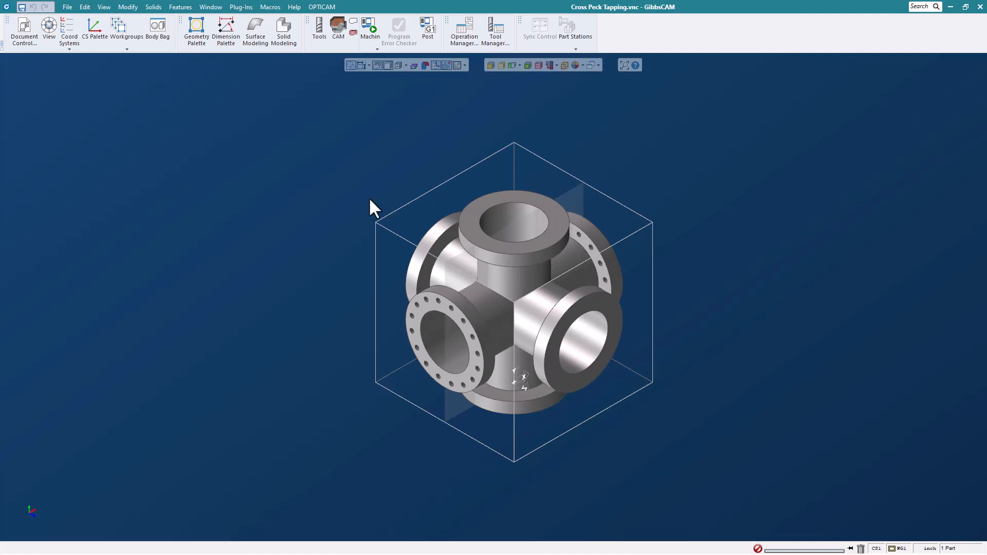
- Detect the cross fitting's holes in Hole Manager with Create From Geo and Auto Group
left_click(319, 31)
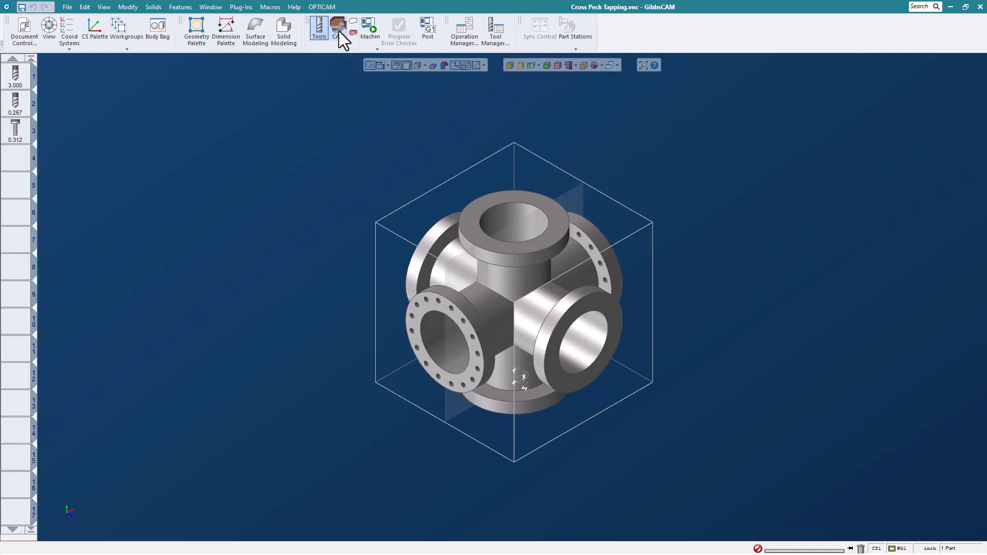
left_click(338, 31)
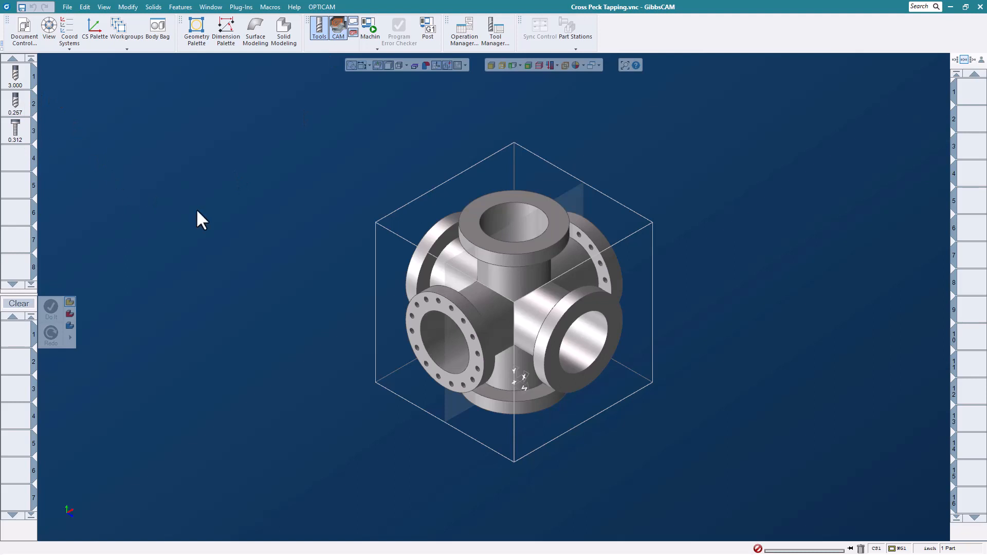
left_click(518, 272)
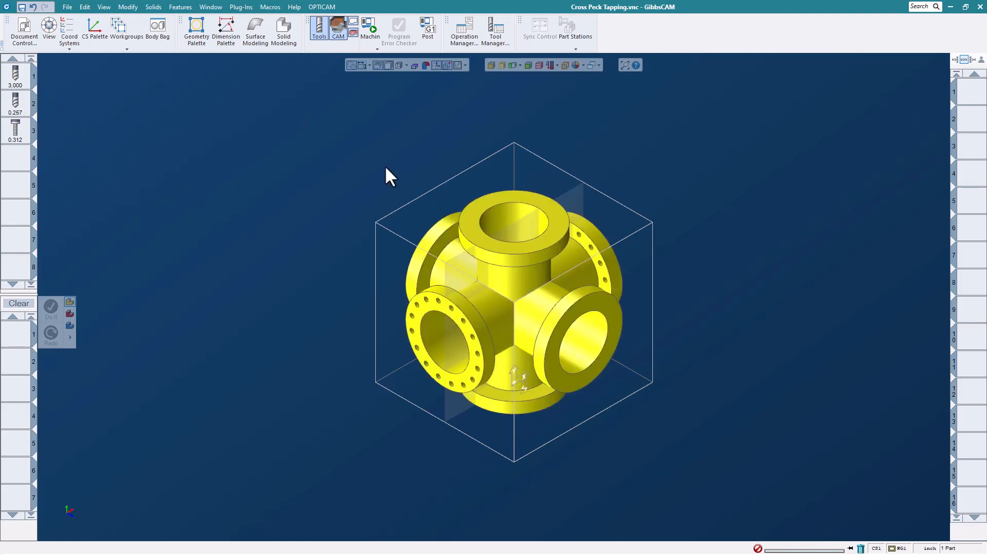
left_click(182, 7)
left_click(189, 34)
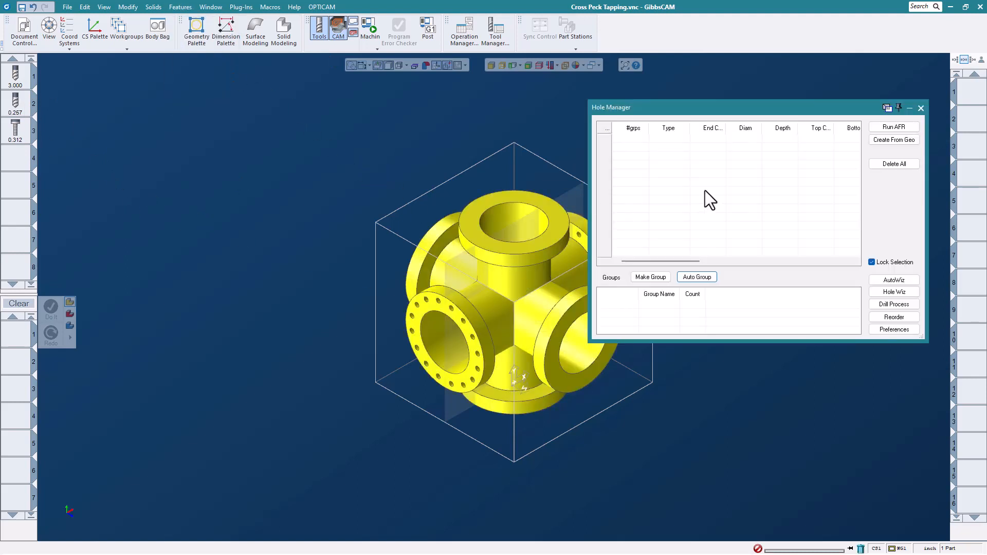
left_click(880, 139)
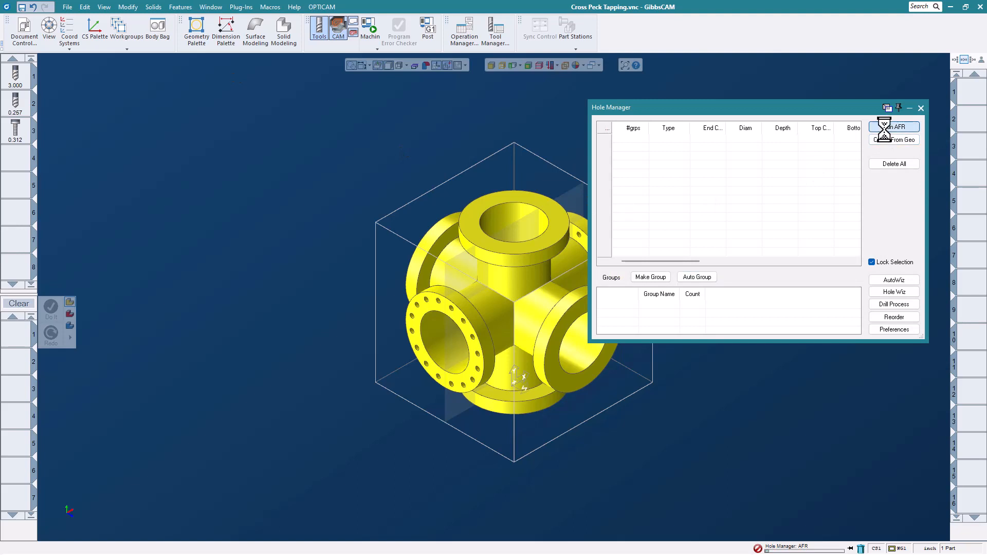
left_click(700, 276)
left_click(921, 108)
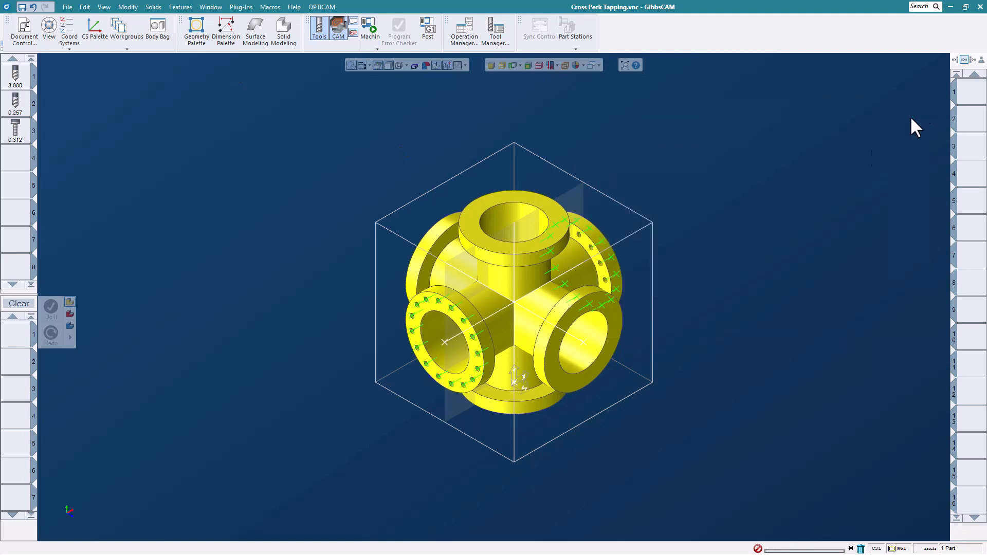
left_click(782, 283)
- Start a Holes process with tool 1 using the Var. Peck - Chip Break cycle
left_click(35, 72)
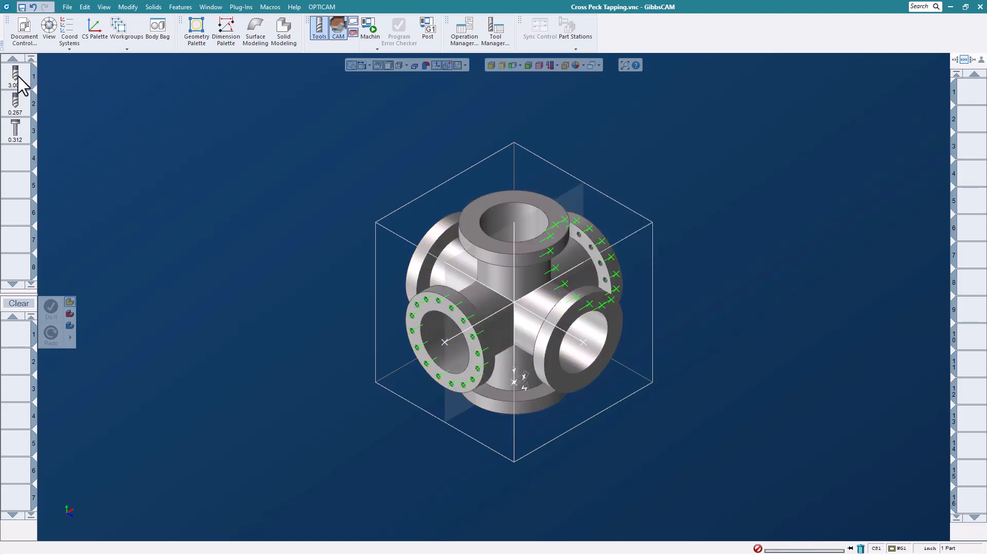
double_click(16, 337)
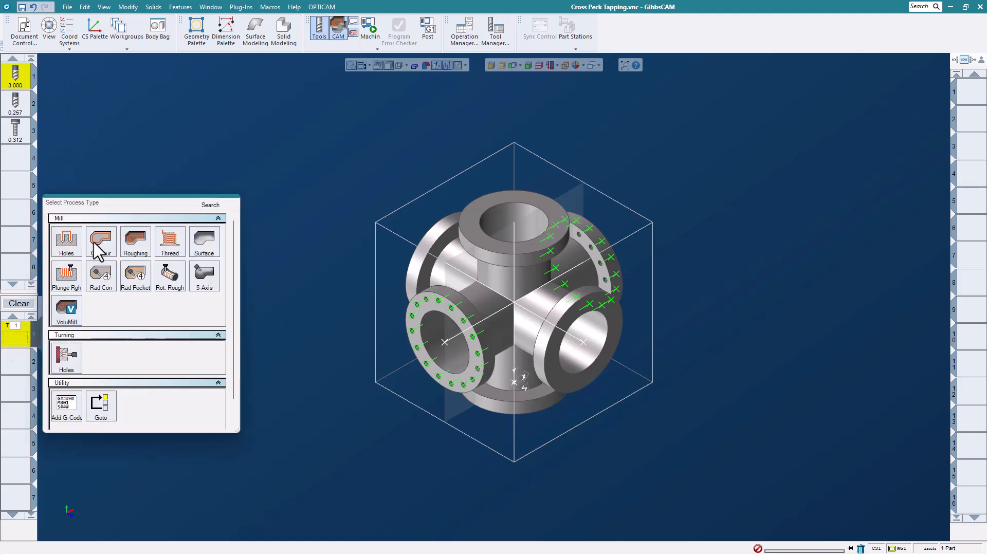
left_click(62, 246)
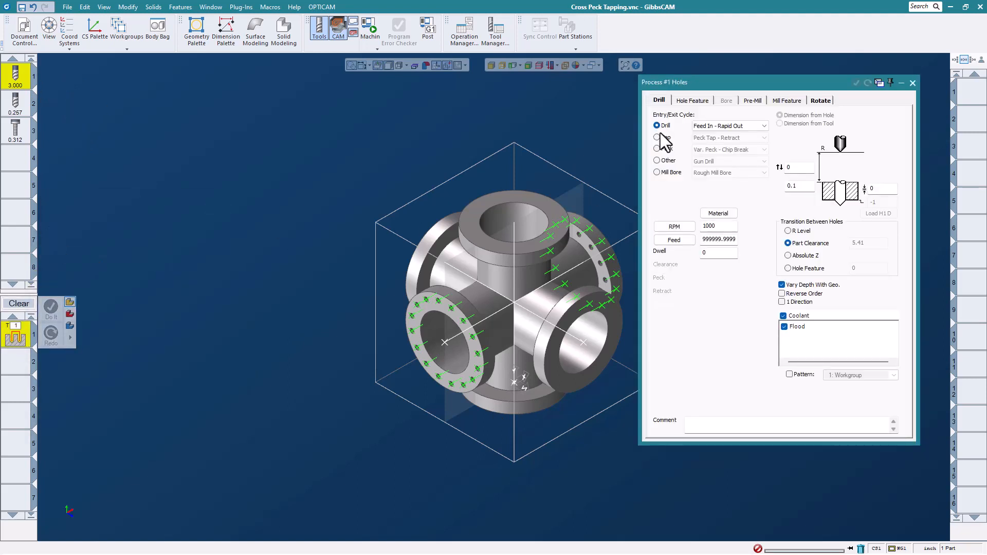
left_click(657, 148)
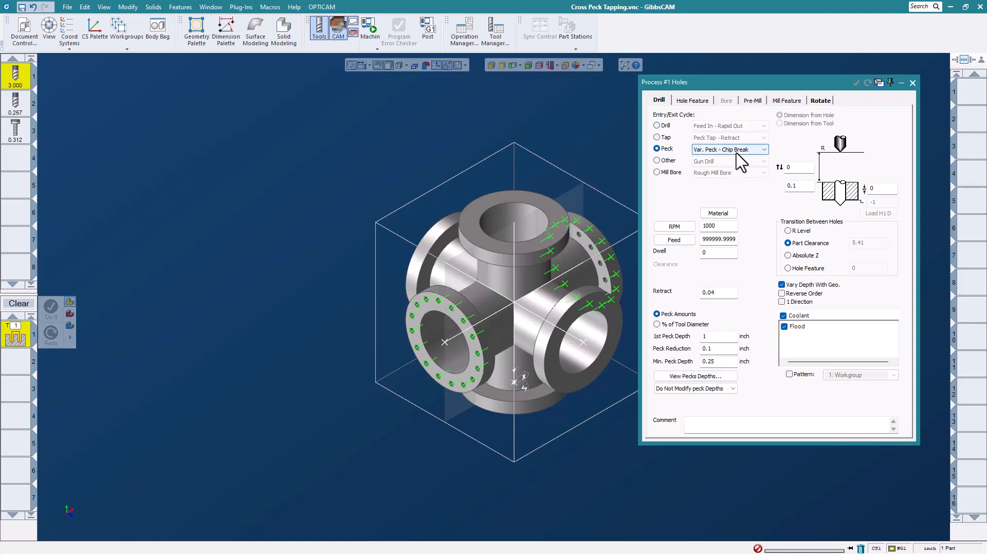
left_click(763, 150)
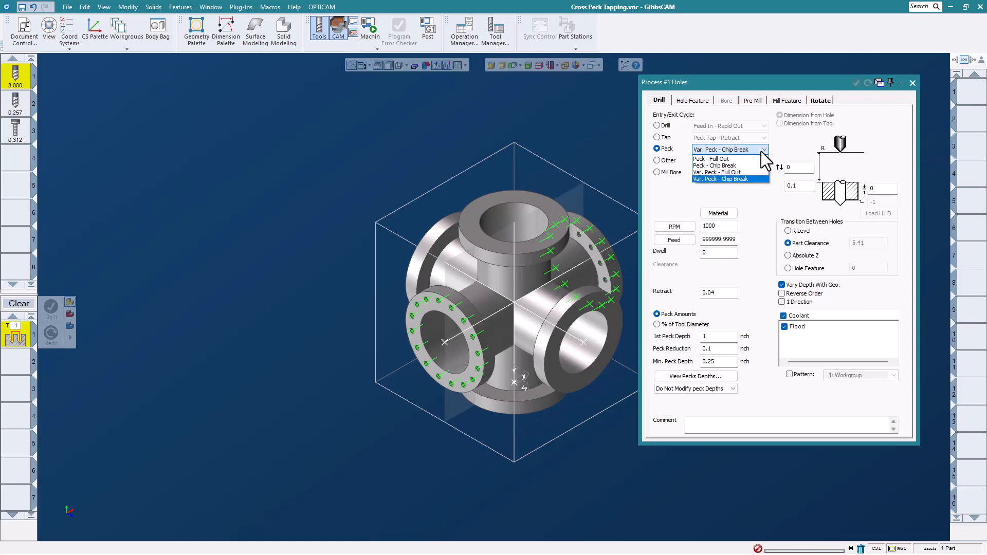
left_click(754, 178)
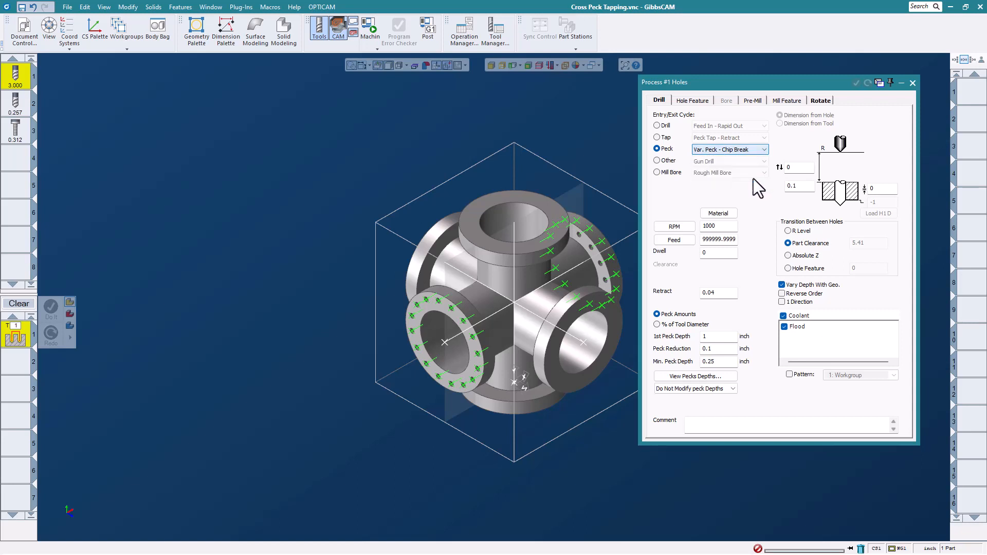
- Set feed 100 and retract 0.2, pick the large bore, and generate the process
double_click(735, 240)
type("100")
left_click(723, 297)
type(".2")
left_click(692, 378)
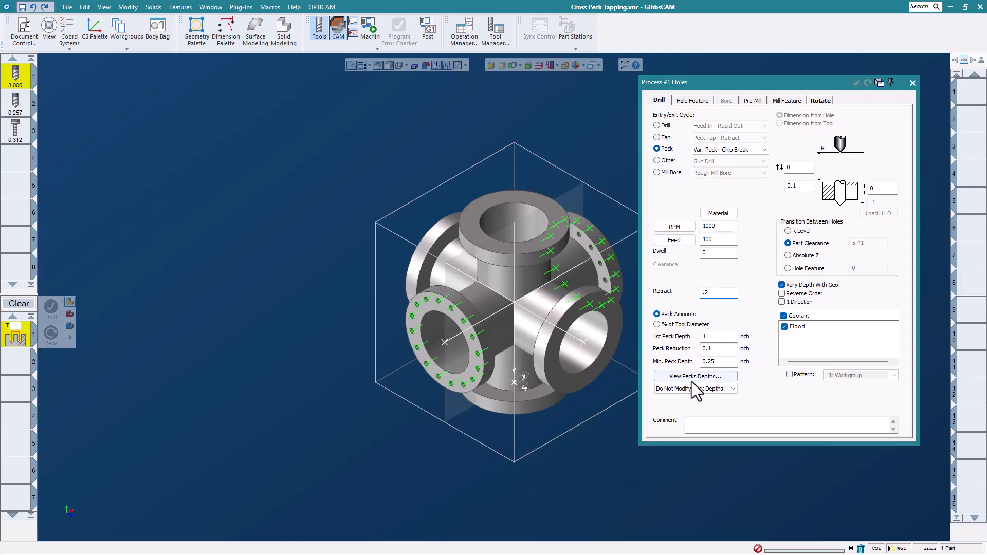
left_click(582, 341)
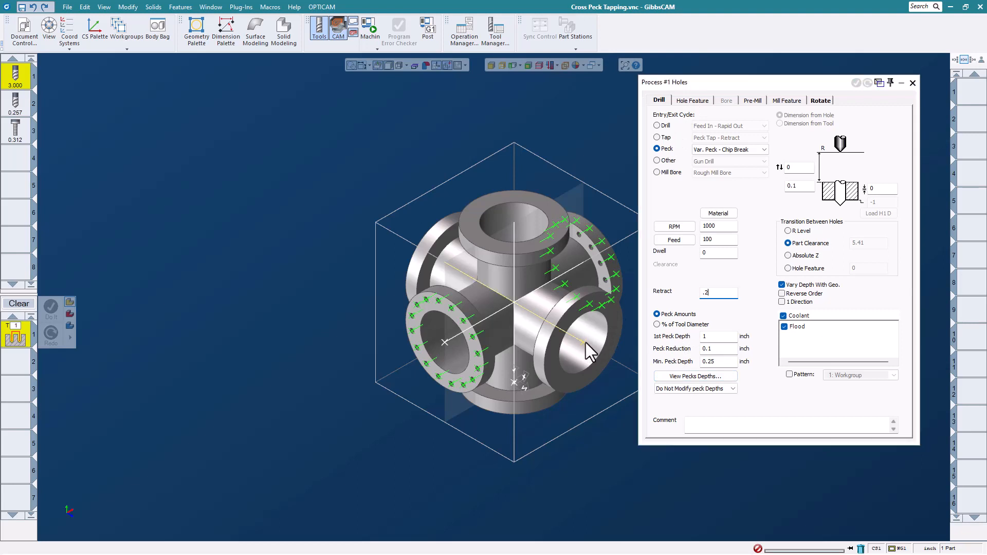
left_click(696, 102)
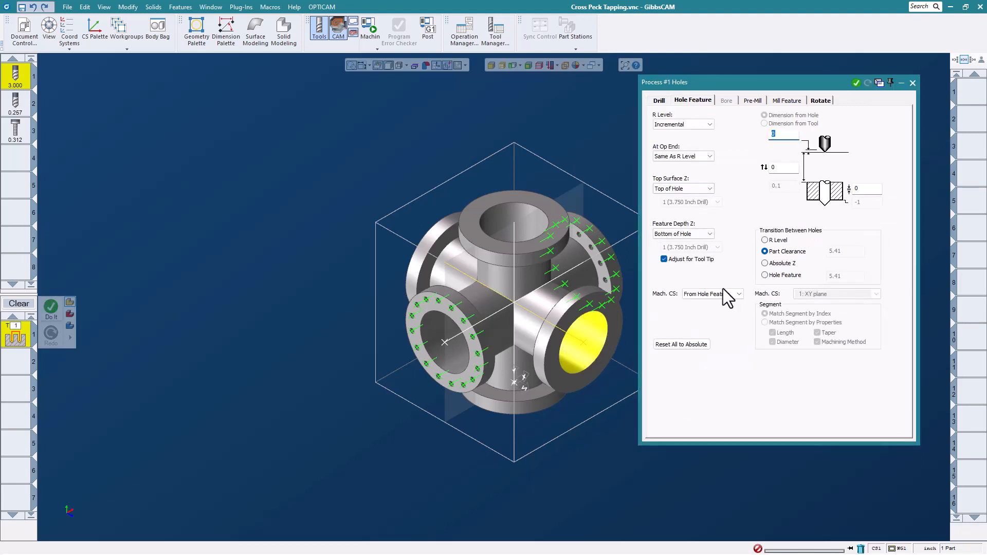
left_click(659, 101)
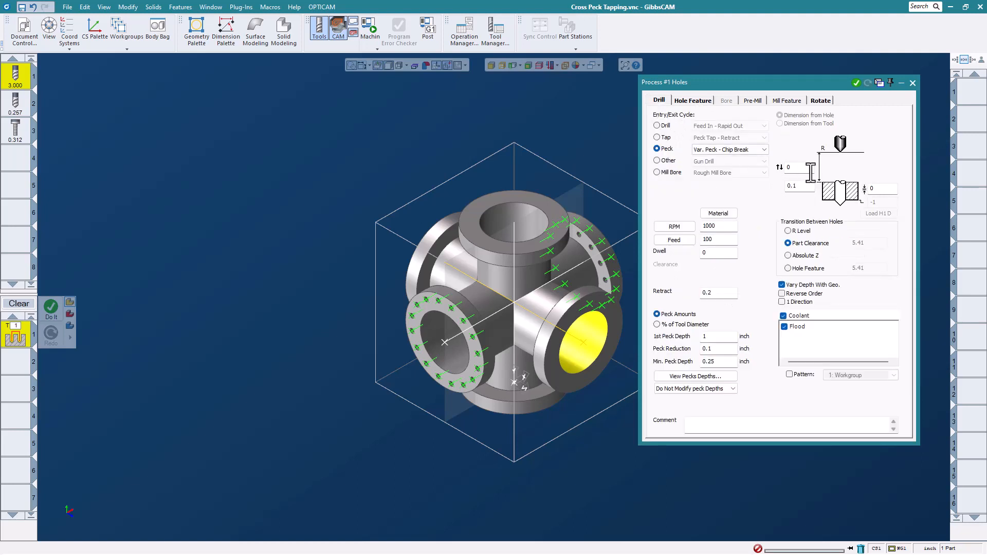
left_click(857, 84)
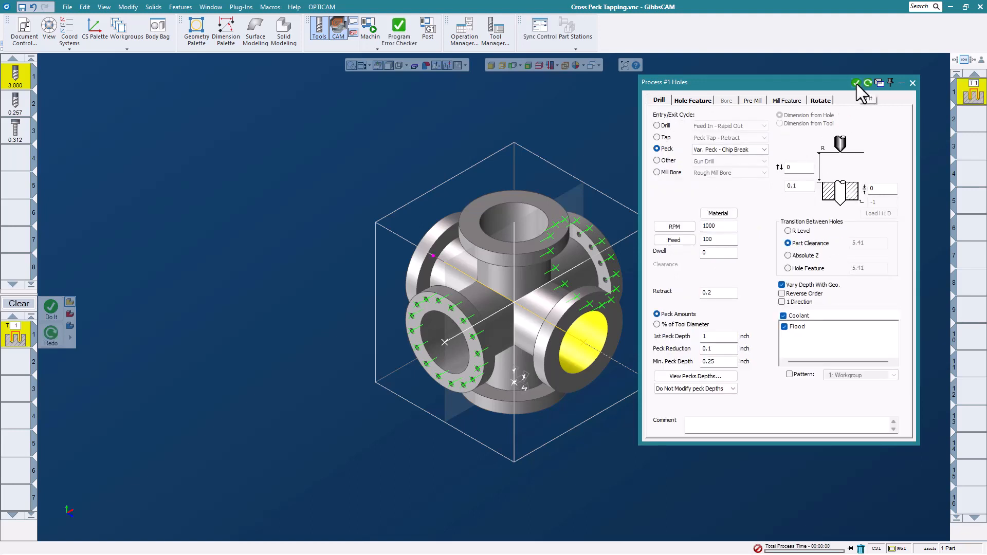
left_click(913, 82)
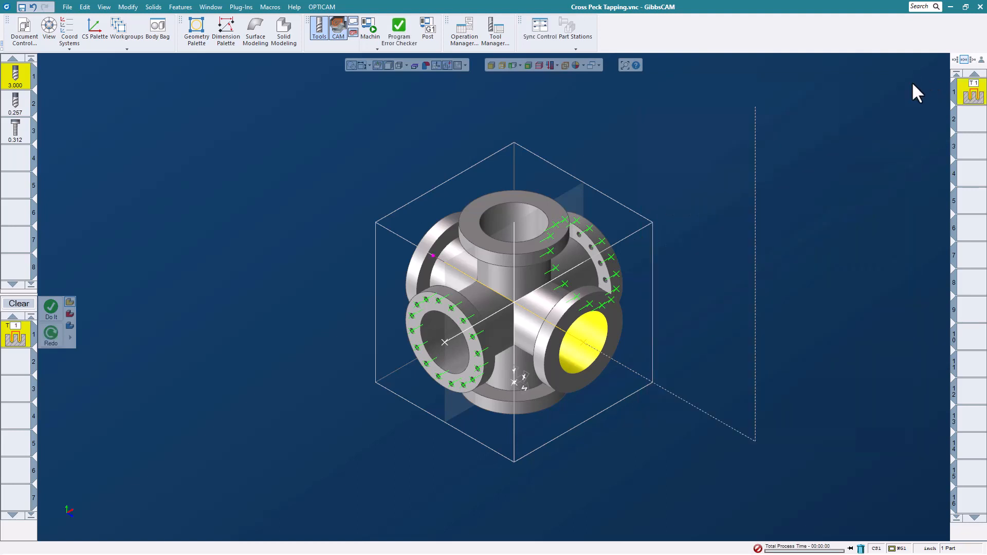
left_click(370, 26)
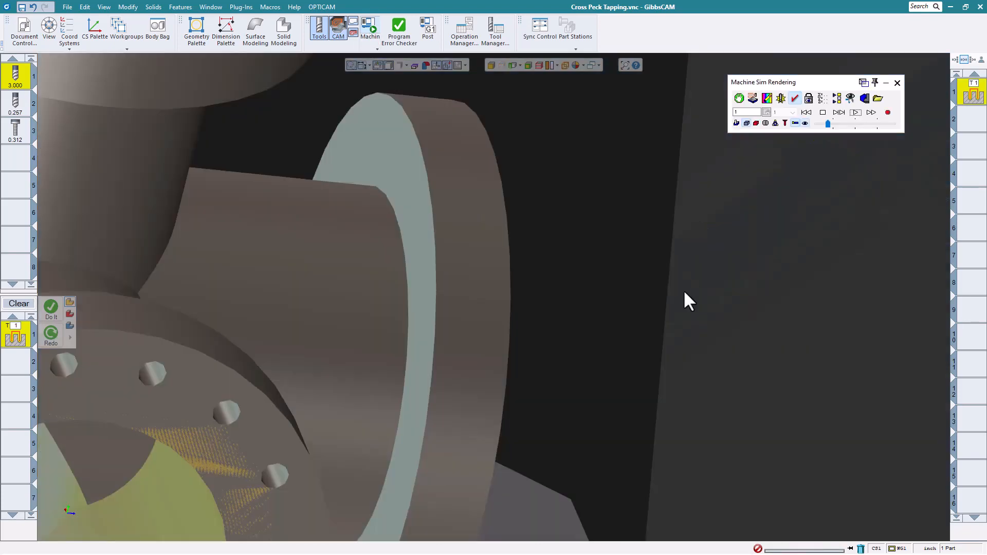
scroll(683, 289, "down", 5)
middle_click_drag(594, 363, 638, 307)
scroll(638, 307, "down", 4)
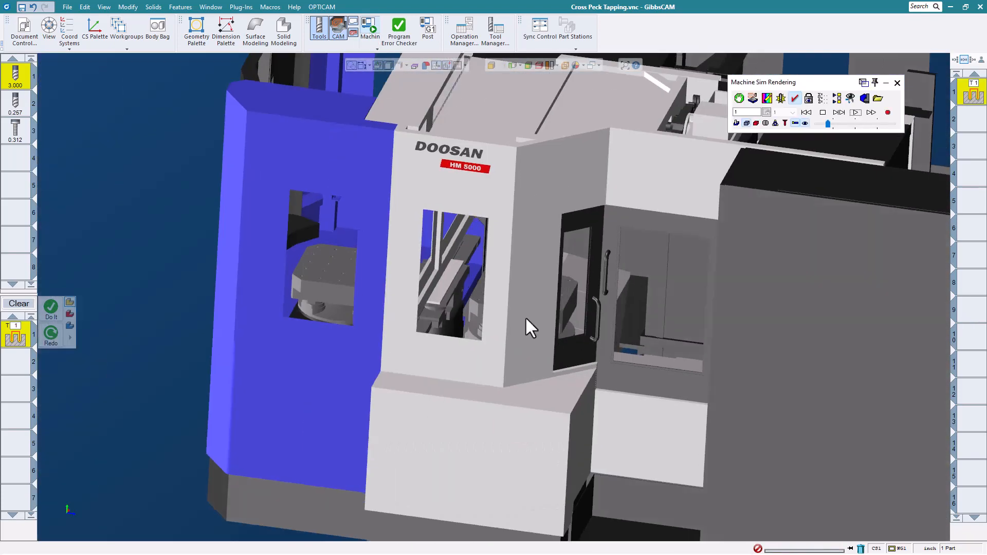
middle_click_drag(525, 319, 471, 321)
scroll(560, 274, "up", 3)
middle_click_drag(559, 274, 832, 158)
left_click(855, 113)
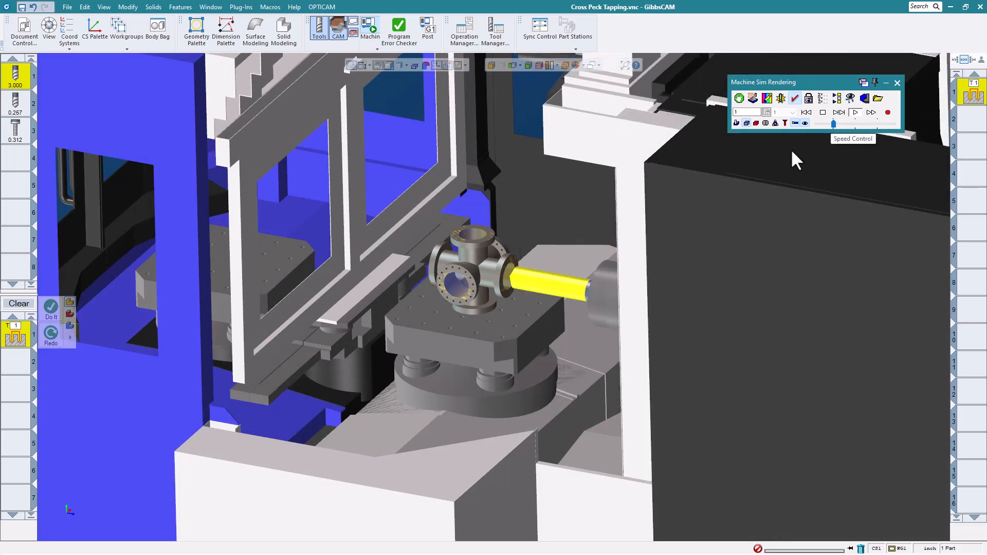
scroll(511, 257, "up", 5)
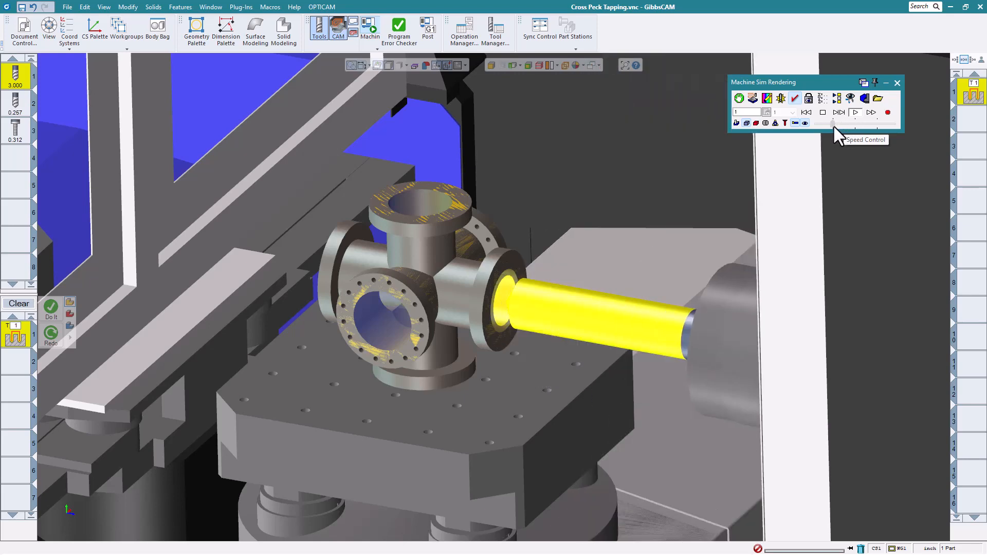
scroll(641, 192, "down", 4)
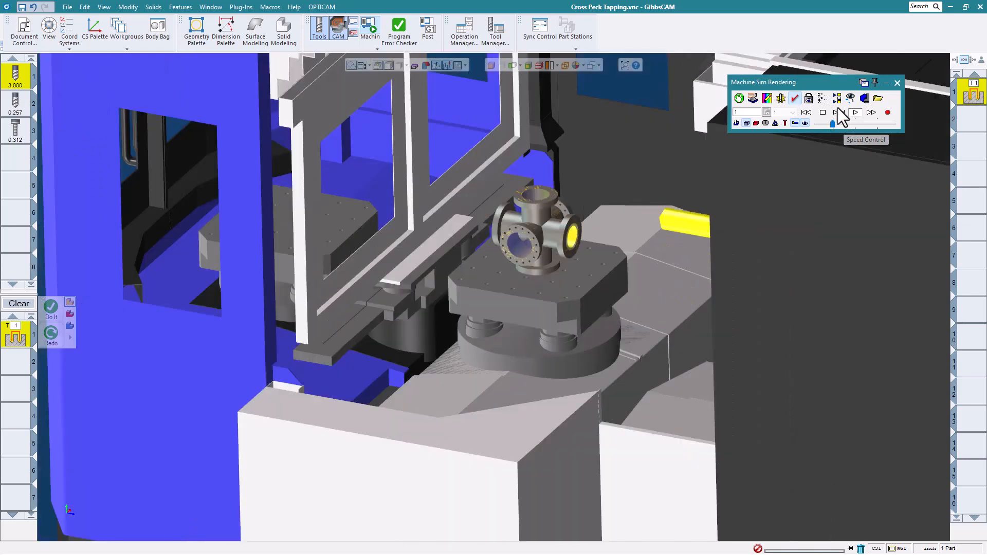
left_click(898, 82)
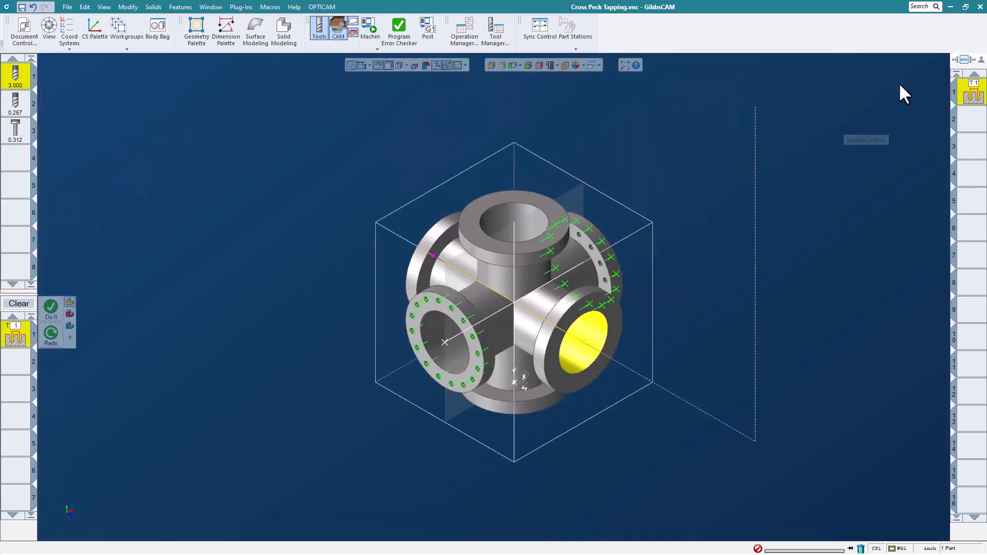
- Reopen the Holes process and review the computed peck depths list
double_click(25, 341)
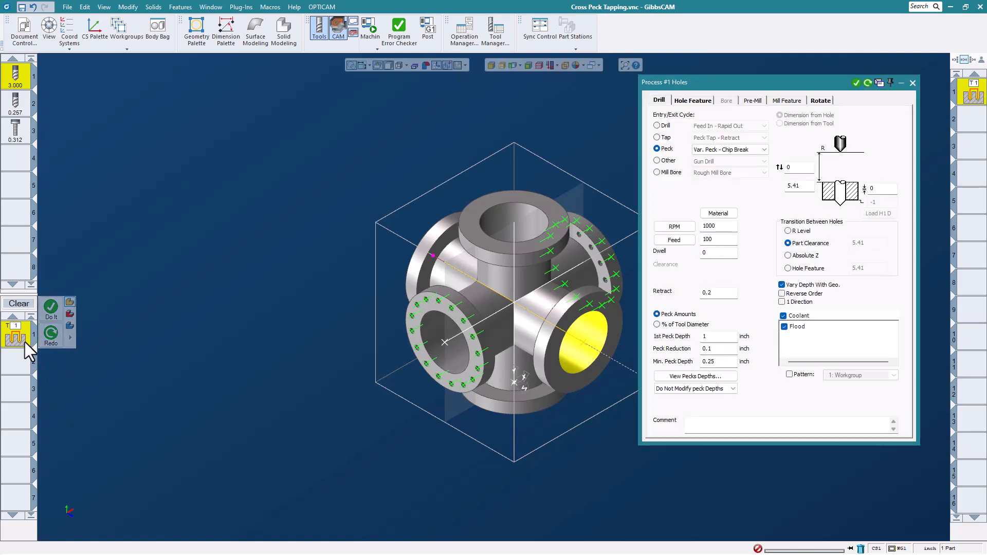
left_click(680, 376)
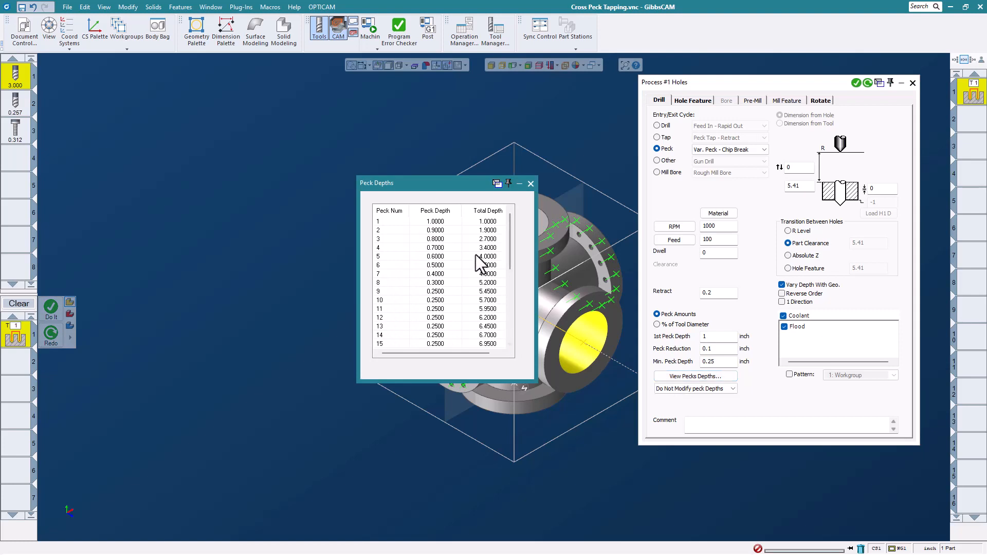
mouse_move(509, 236)
left_mouse_down()
mouse_move(498, 314)
mouse_move(504, 221)
left_mouse_up()
left_click(530, 183)
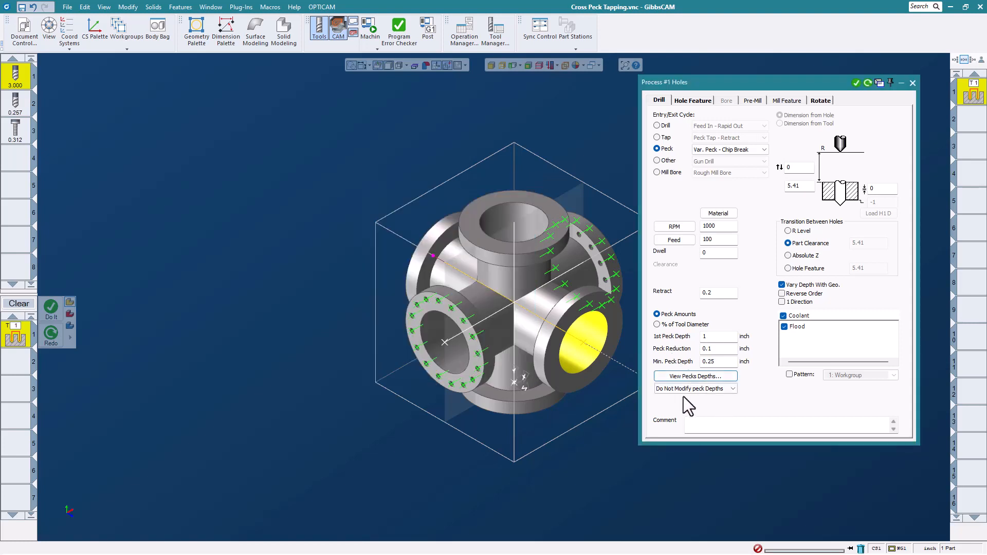
- Keep 'Do Not Modify peck Depths', close the process settings, and clear the process list
left_click(721, 391)
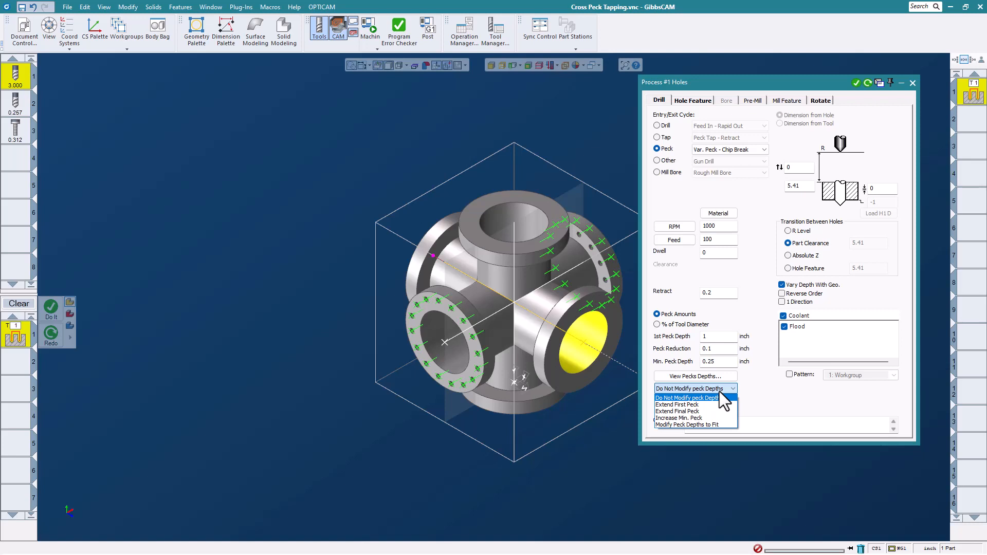
left_click(750, 392)
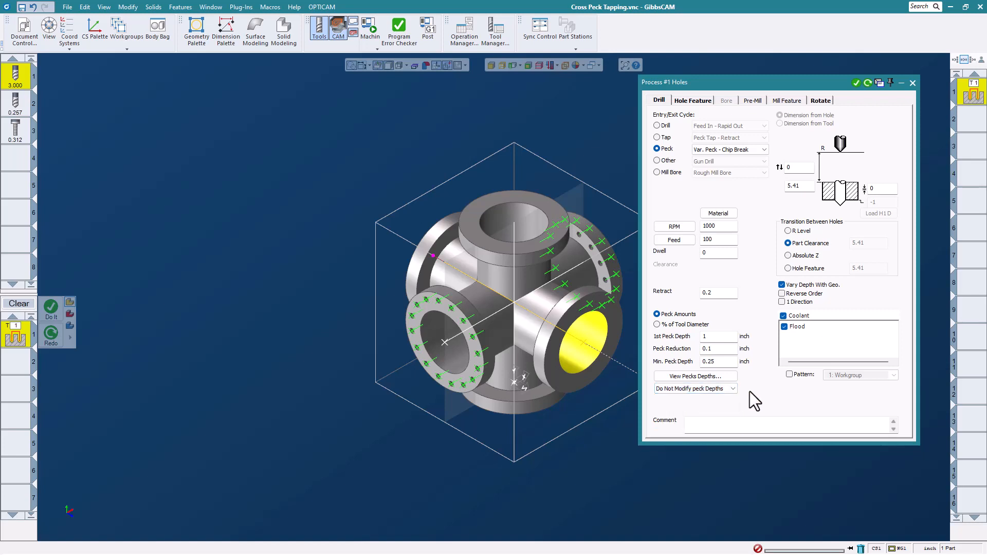
left_click(913, 82)
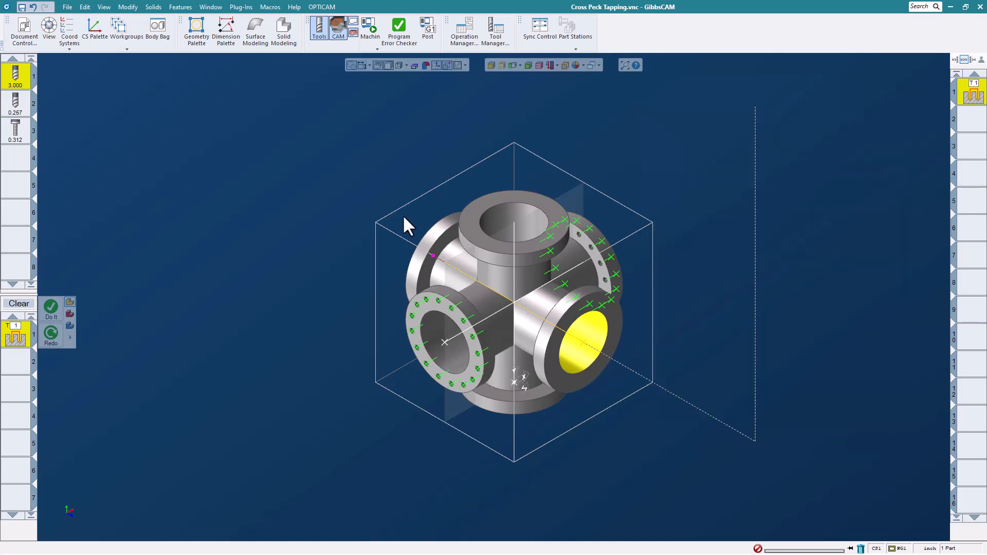
left_click(14, 303)
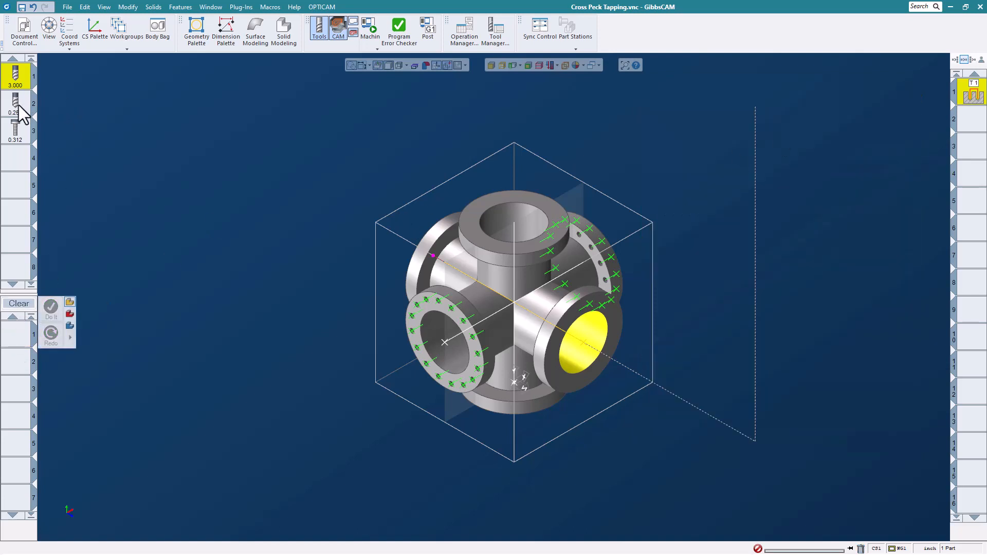
- Create a Var. Peck - Full Out holes process with tool 2 on hole Group 2, then add tool 3
left_click_drag(15, 104, 17, 337)
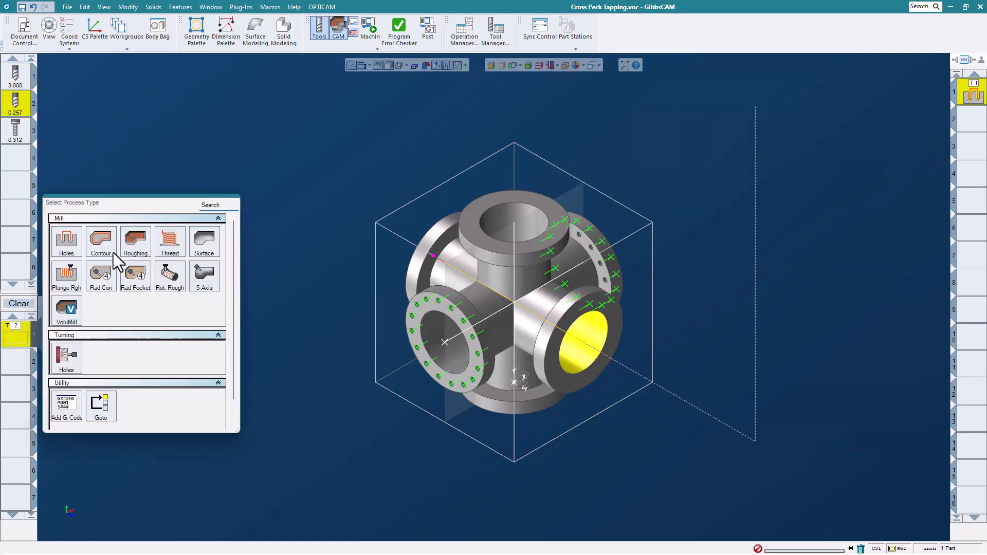
left_click(72, 246)
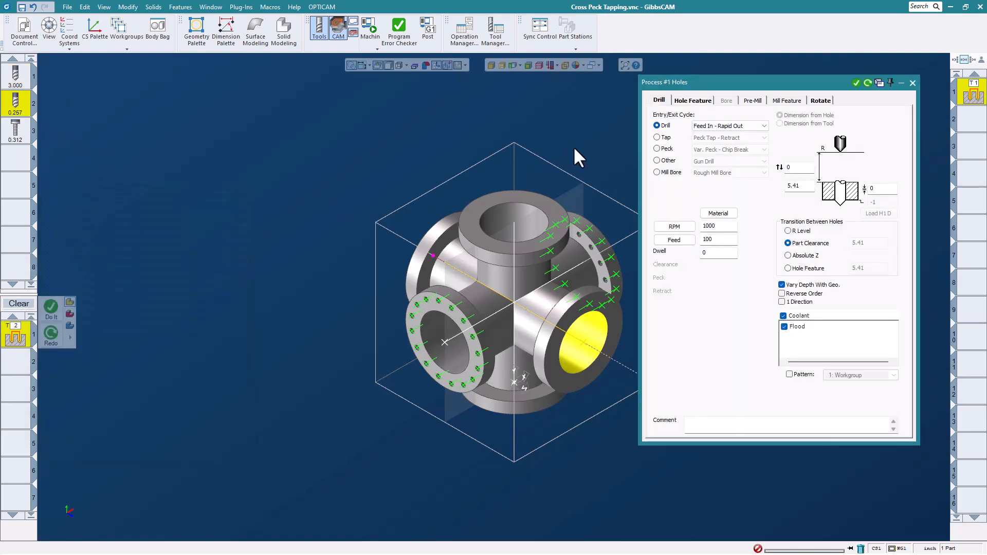
left_click(663, 149)
left_click(727, 149)
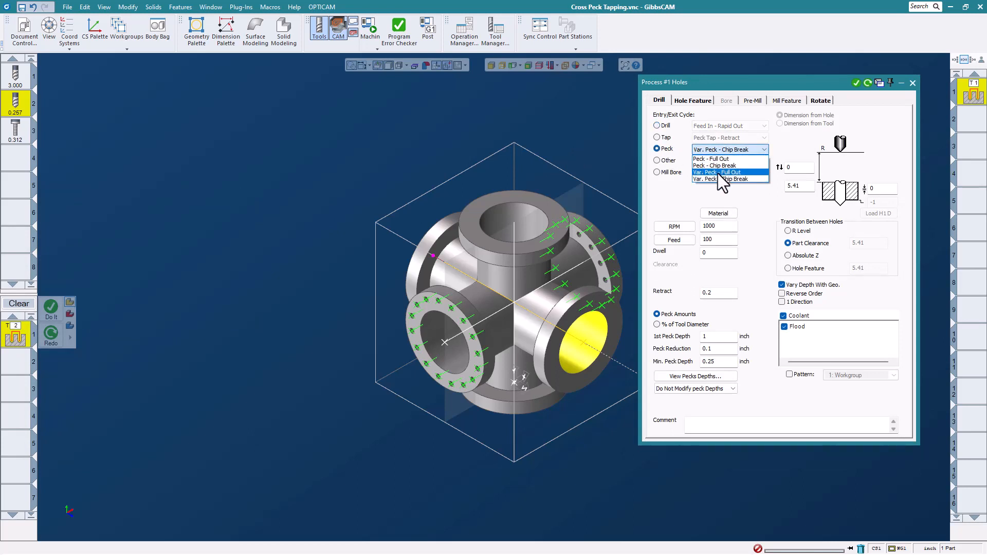
left_click(717, 174)
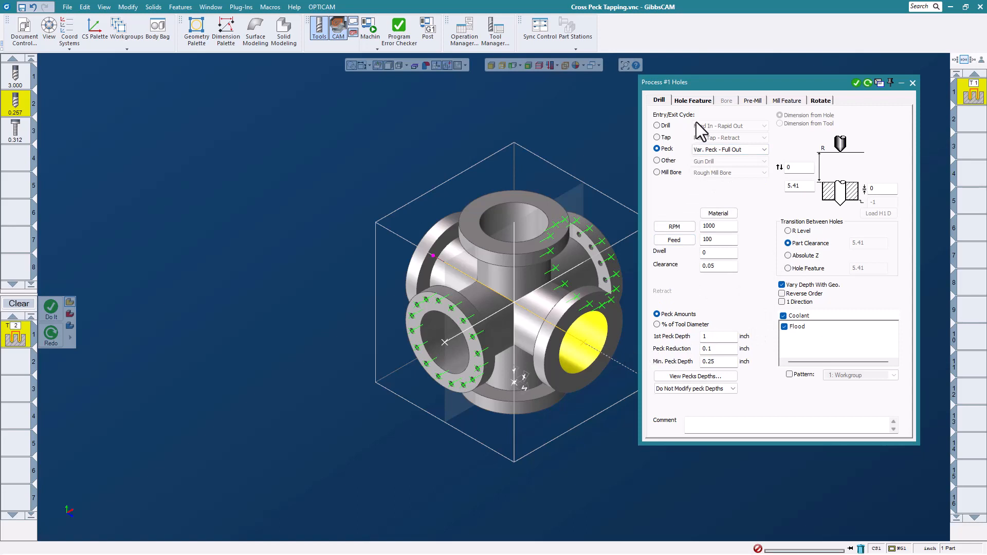
right_click(451, 307)
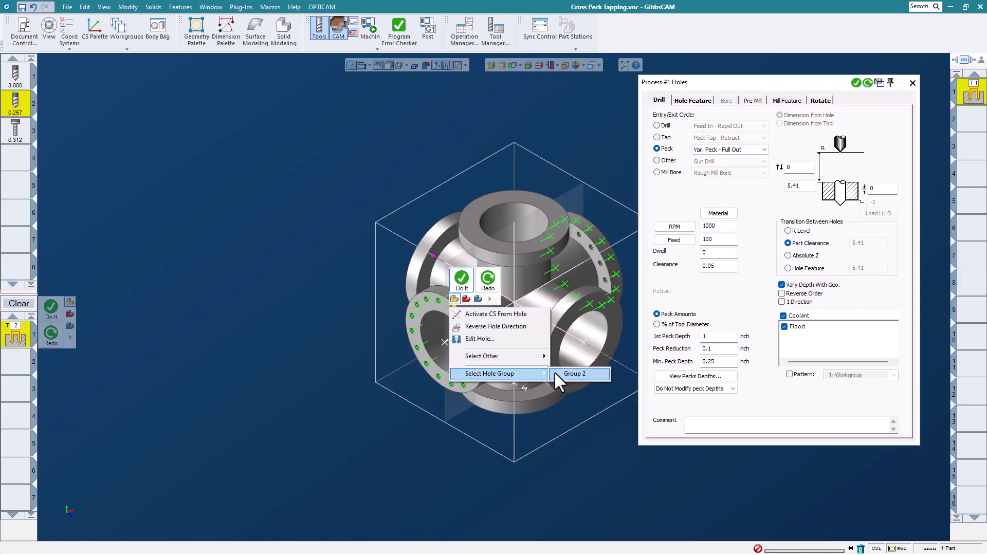
left_click(588, 374)
left_click(856, 83)
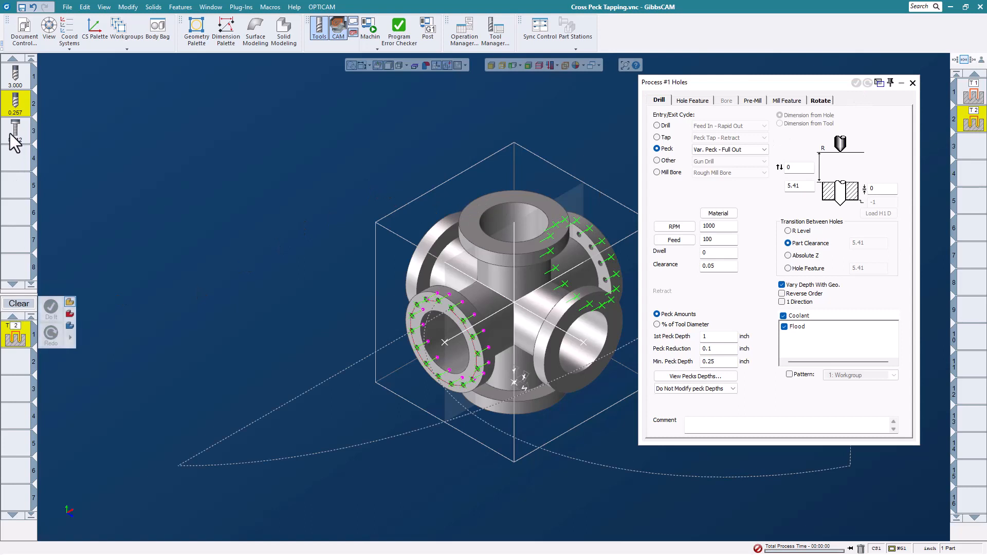
left_click_drag(11, 133, 31, 354)
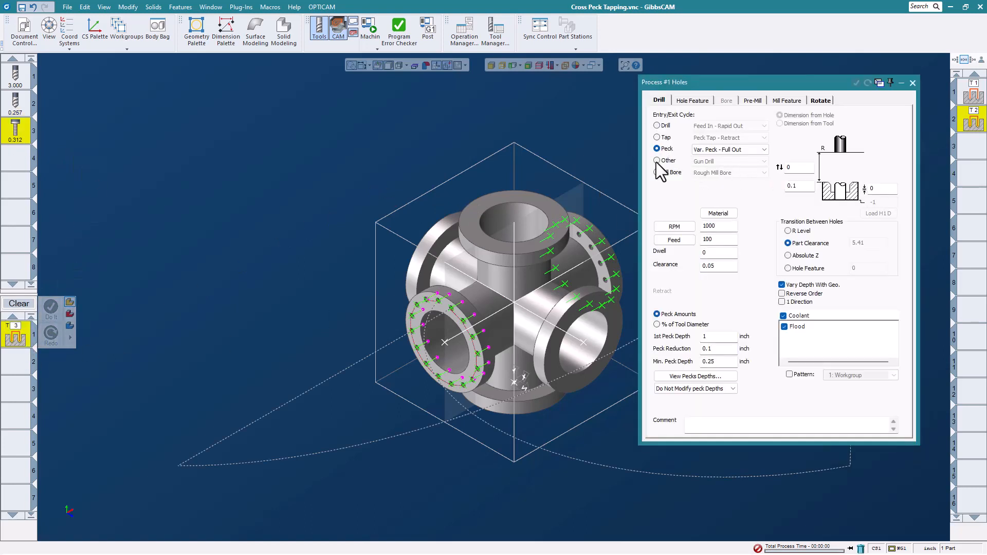
- Set the cycle to Peck Tap - Retract with peck 0.15 and retract 0.03
left_click(657, 138)
left_click(760, 138)
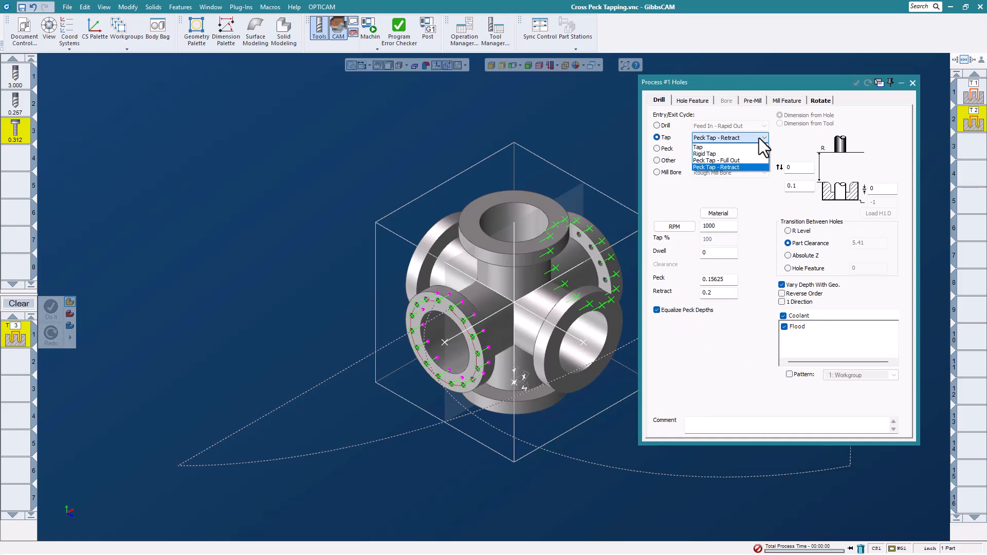
left_click(735, 167)
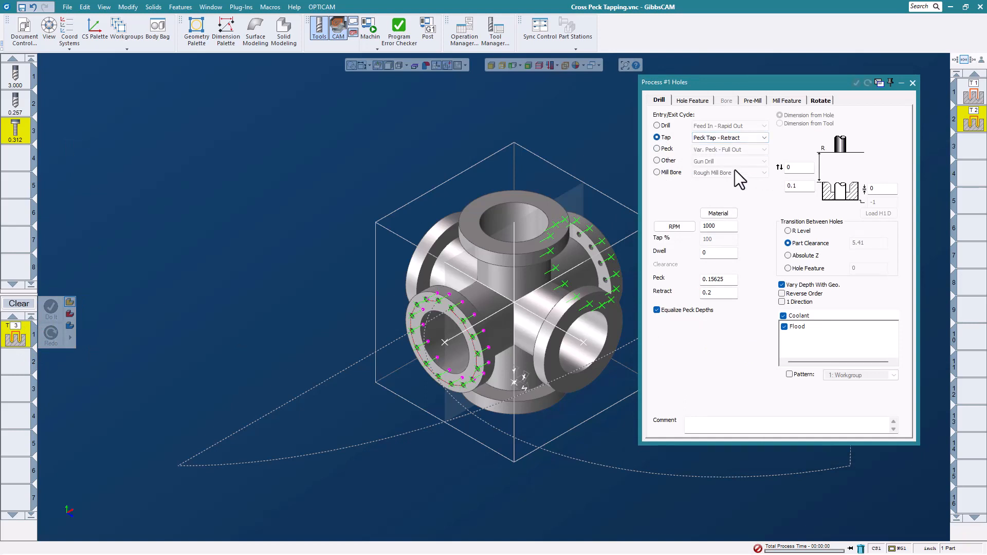
double_click(731, 285)
type(".150")
double_click(718, 292)
type(".03")
- Apply the tapping process to hole Group 2 and generate the toolpath
right_click(450, 307)
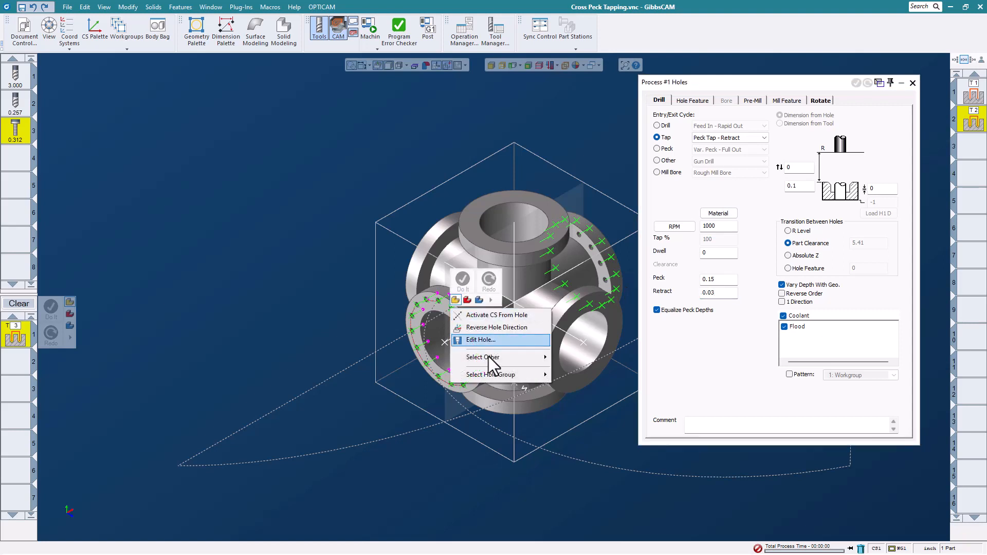
mouse_move(510, 376)
left_click(561, 379)
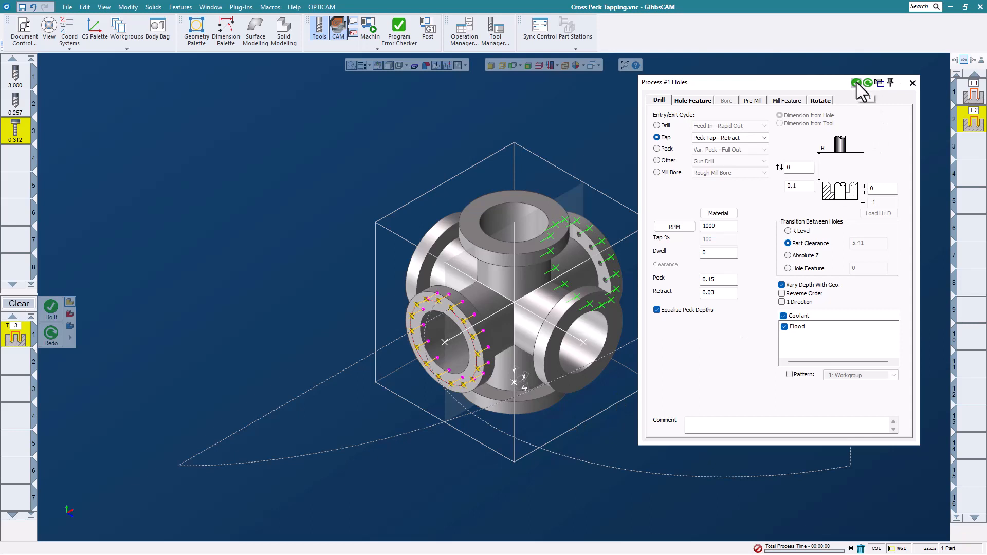
left_click(856, 83)
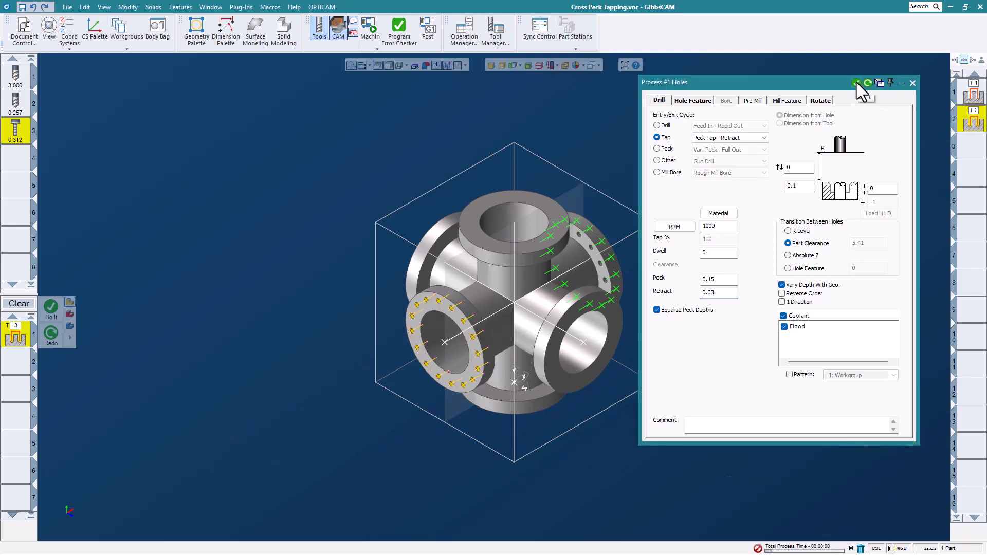
left_click(913, 83)
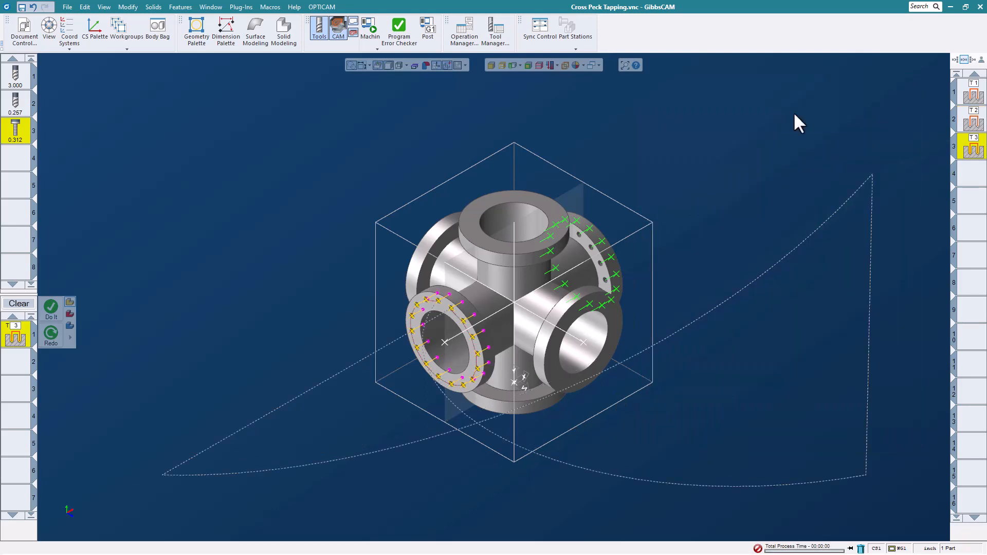
- Play the Machine Sim of the cross fitting on the HM 5000 at increased speed
left_click(376, 32)
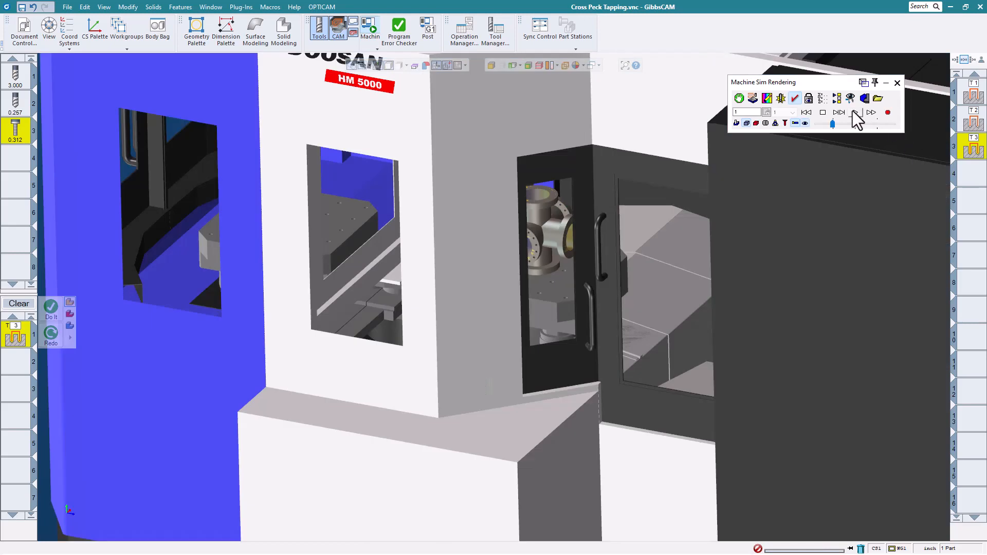
left_click(854, 113)
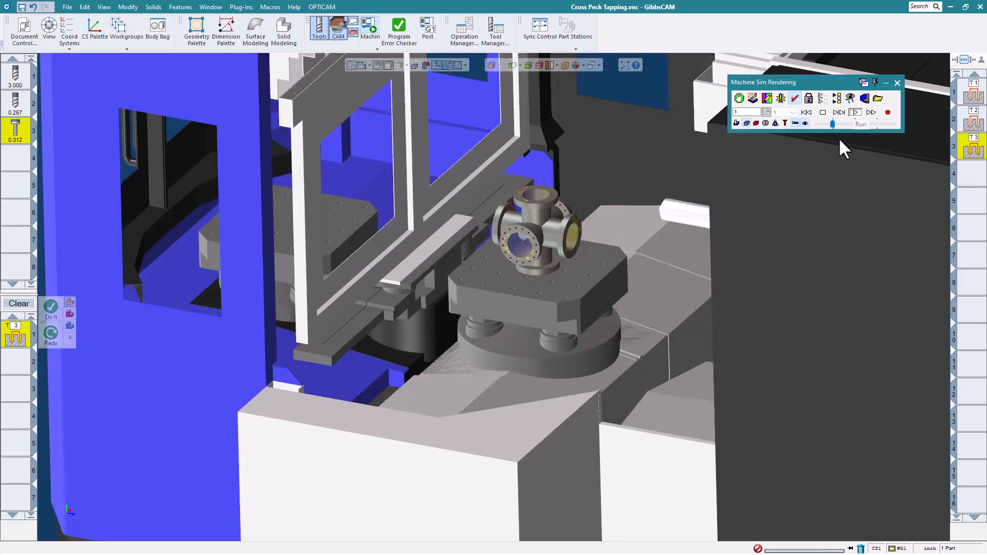
left_click_drag(833, 124, 838, 124)
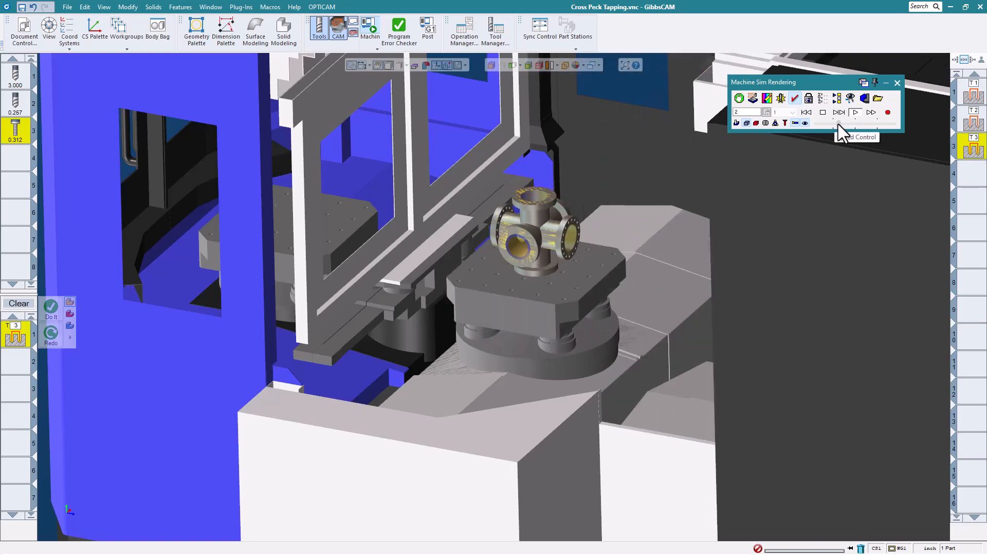
scroll(583, 260, "up", 3)
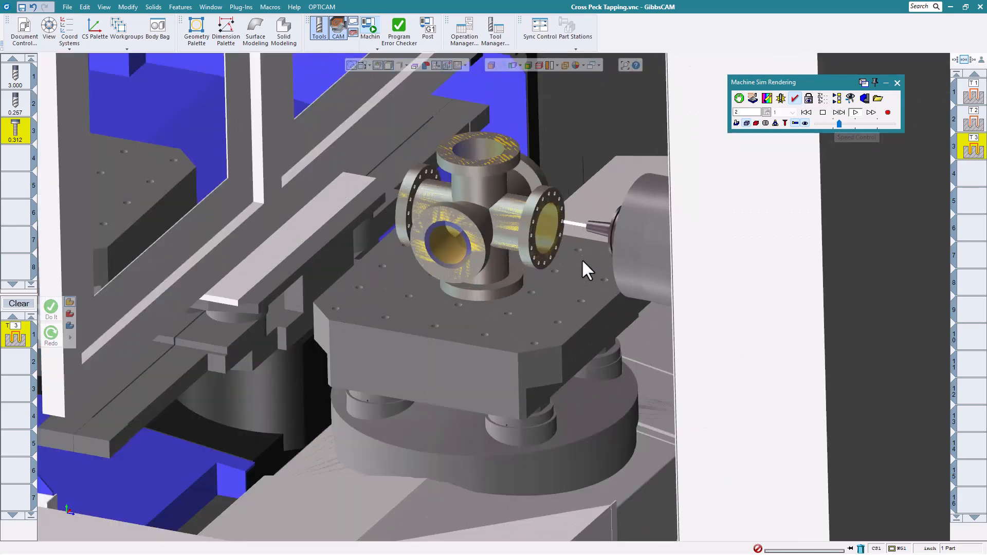
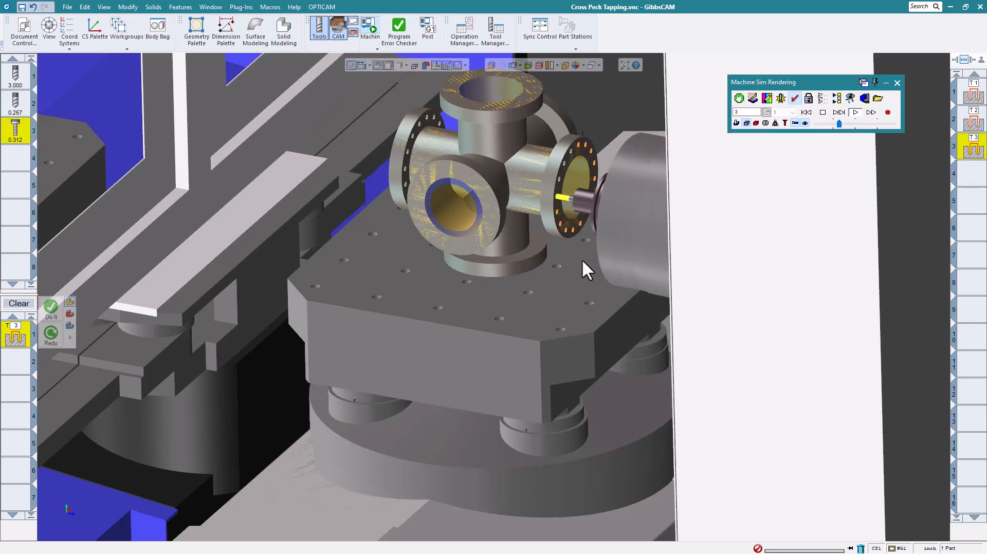
- Close the Machine Sim and zoom out on the cross fitting with its three tapping operations
left_click(897, 83)
scroll(364, 261, "down", 3)
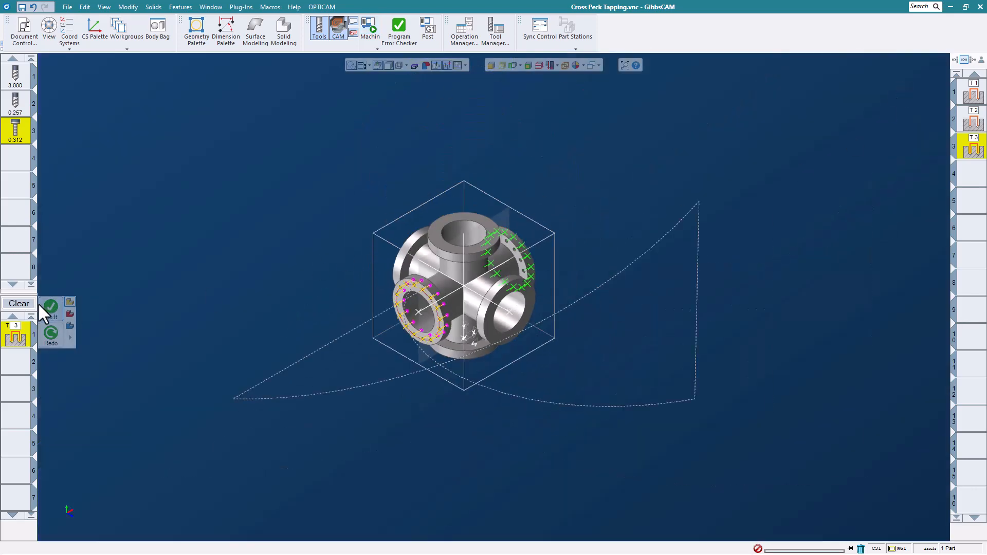
- Add a Gun Drill cycle with the 3.000 tool at feed 0.1 on the right-side bore and generate it
left_click(16, 74)
double_click(19, 338)
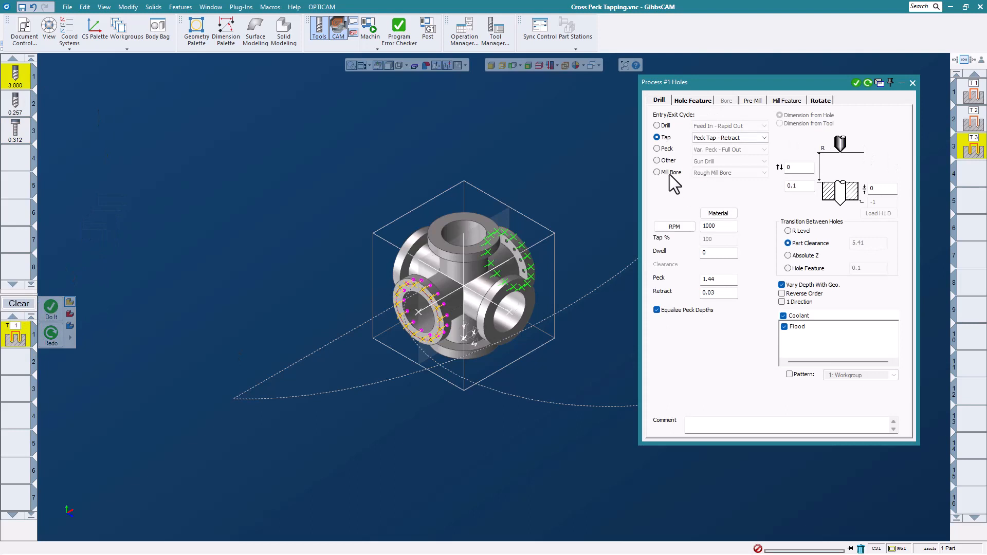
left_click(670, 174)
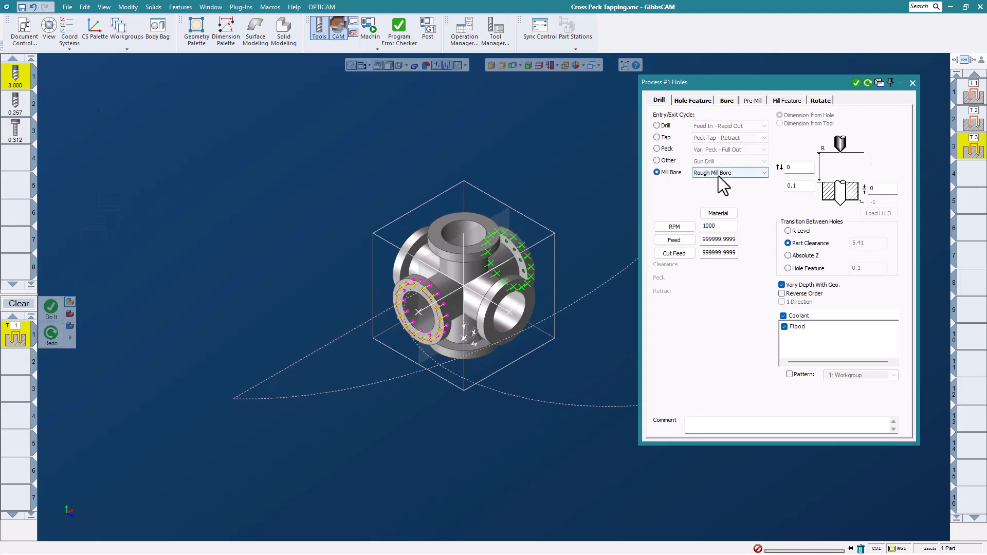
left_click(667, 162)
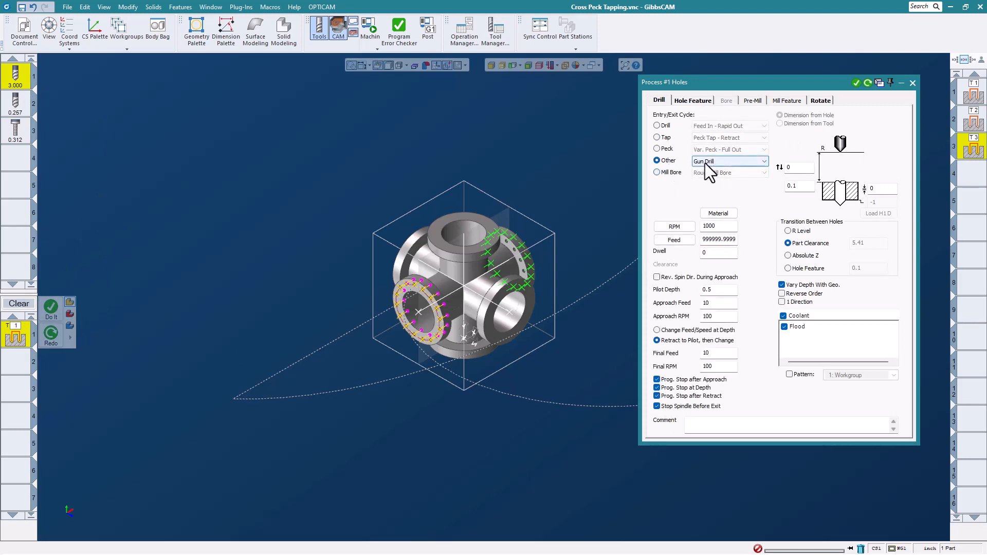
double_click(709, 240)
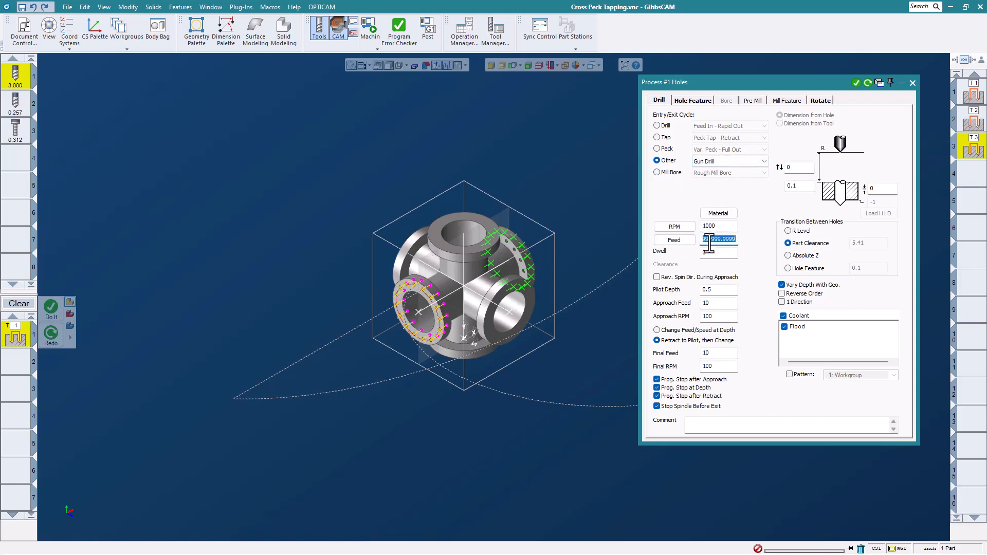
type(".1")
left_click(693, 333)
left_click(511, 313)
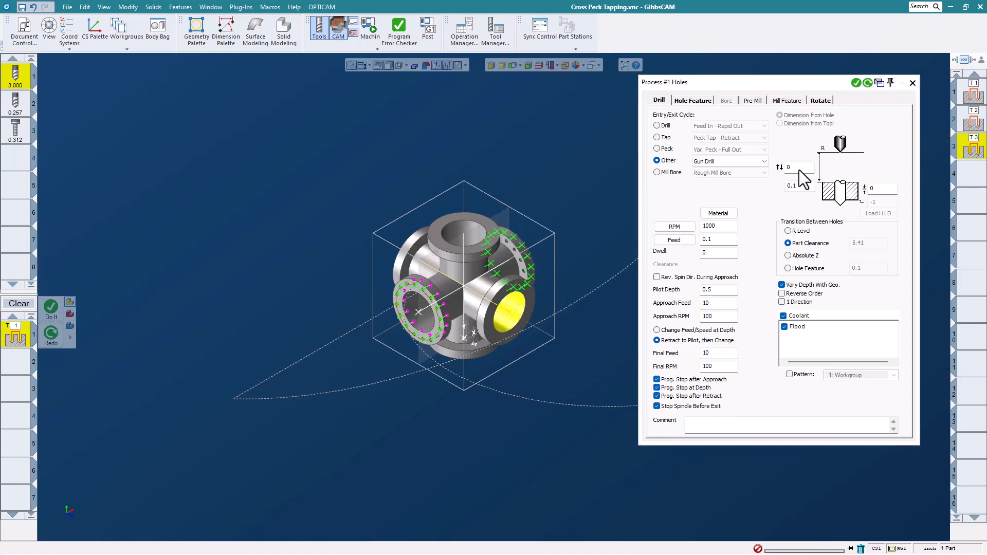
left_click(857, 83)
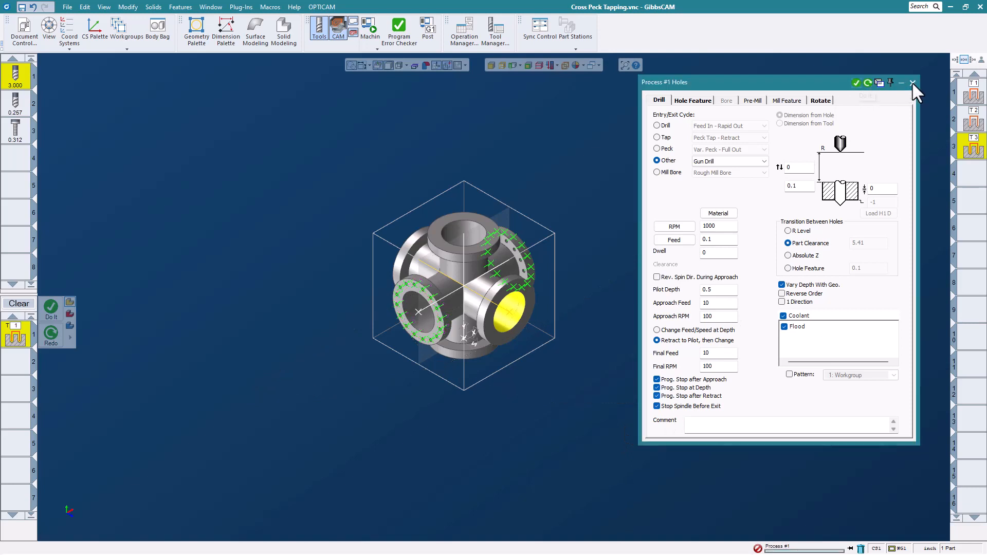
left_click(914, 83)
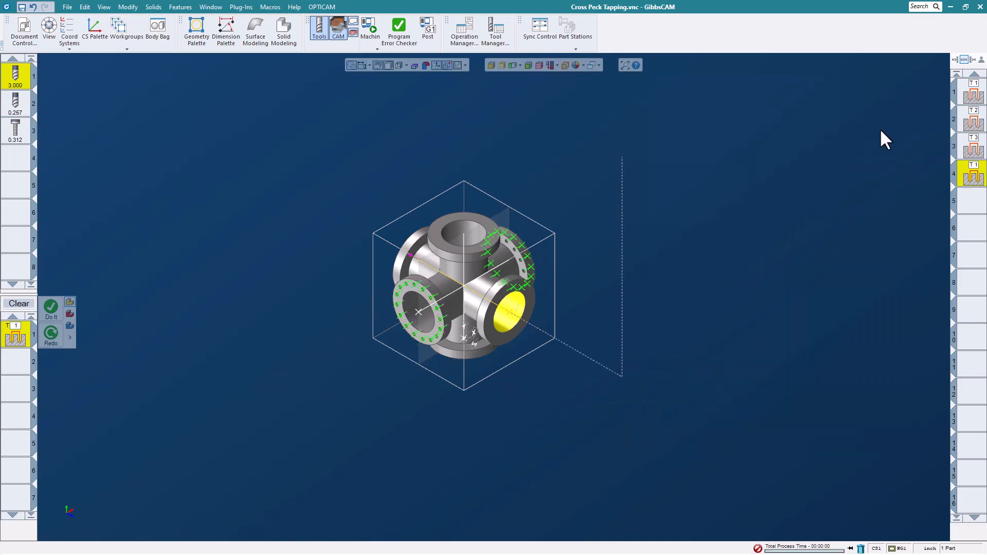
- Play the Machine Sim through the gun drill process, then return to a zoomed-in part view
left_click(370, 25)
left_click(855, 112)
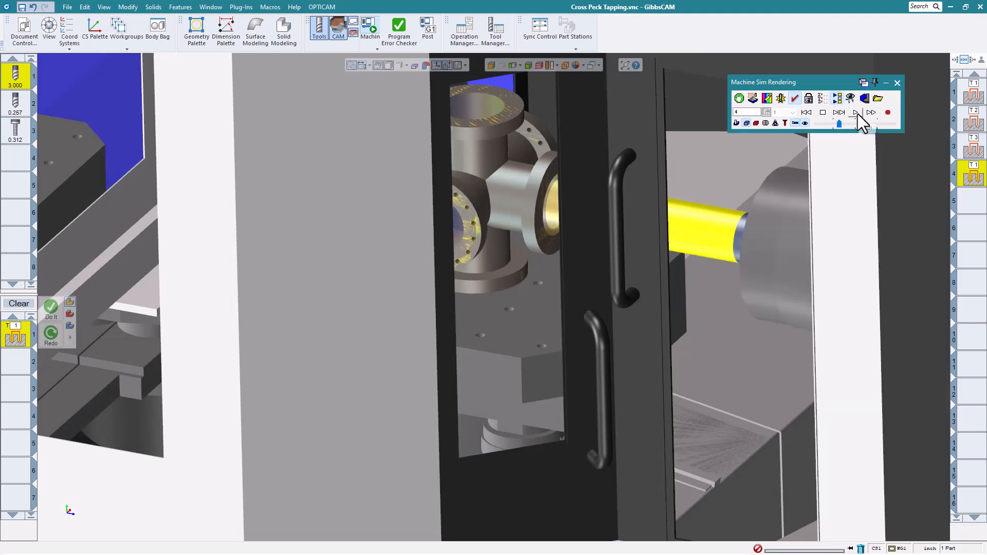
left_click(856, 113)
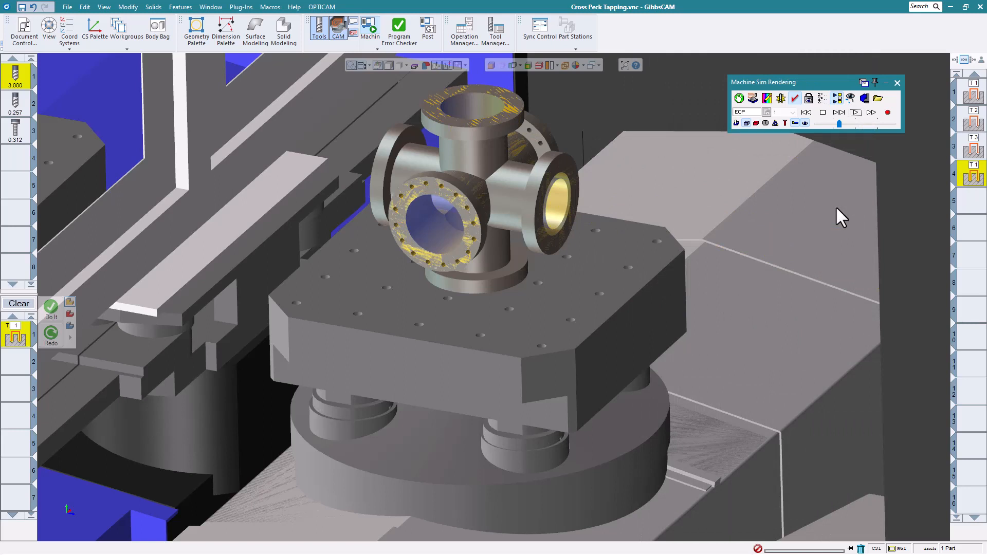
scroll(626, 268, "down", 5)
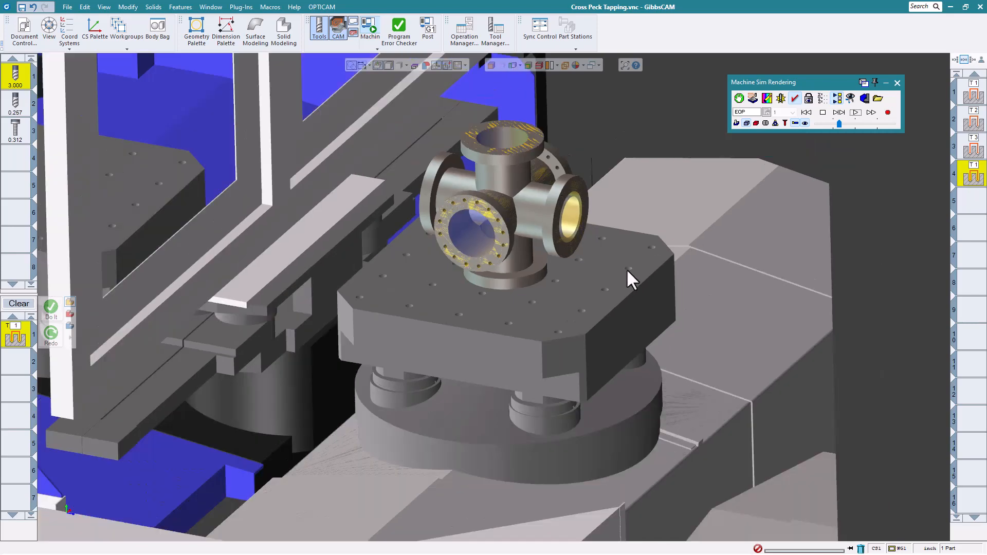
middle_click_drag(802, 251, 793, 307)
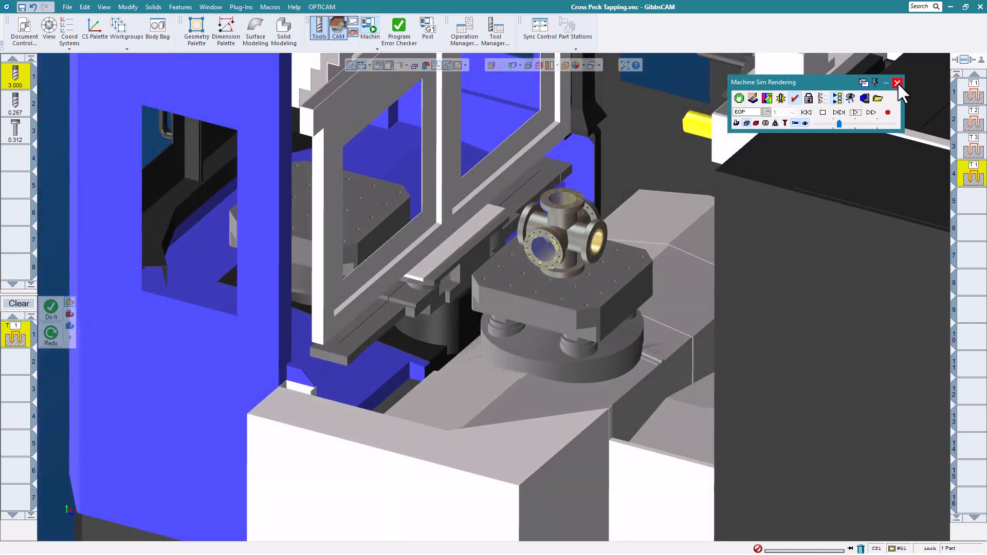
left_click(897, 82)
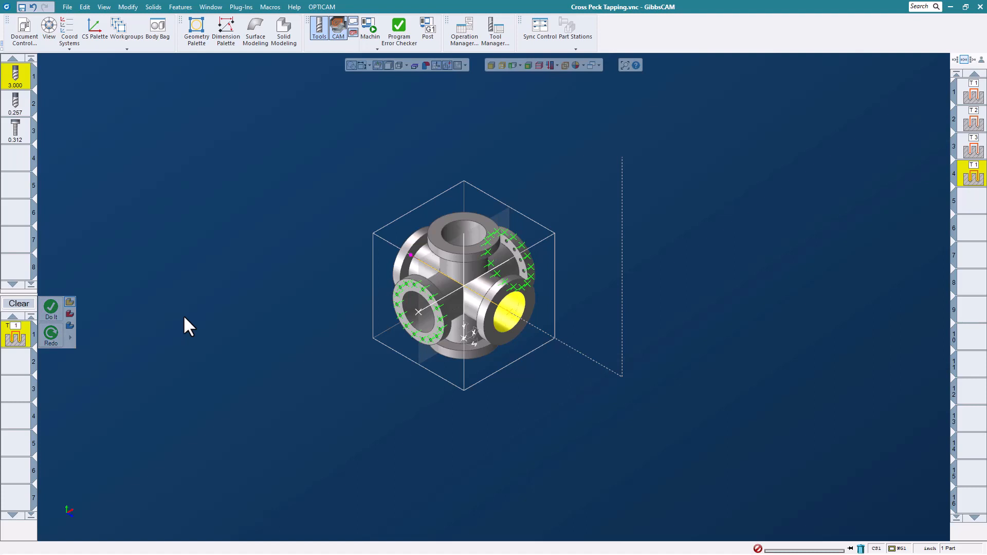
scroll(415, 288, "up", 3)
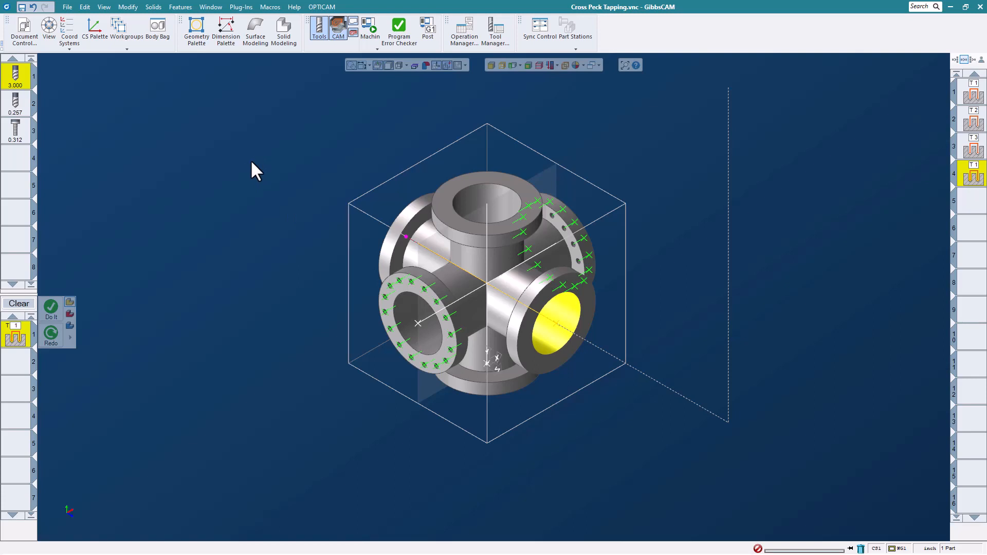
- Close Cross Peck Tapping.vnc without saving changes
left_click(64, 10)
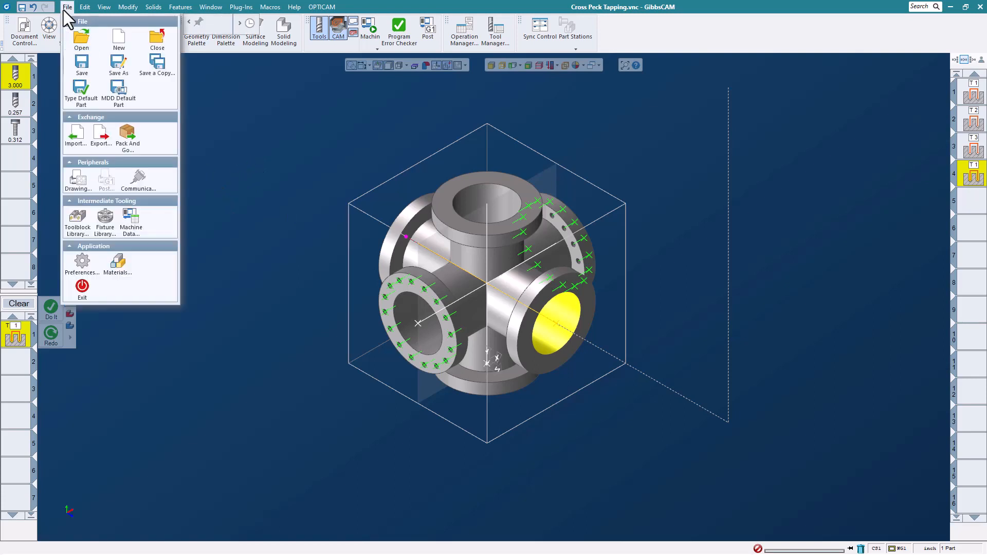
left_click(157, 42)
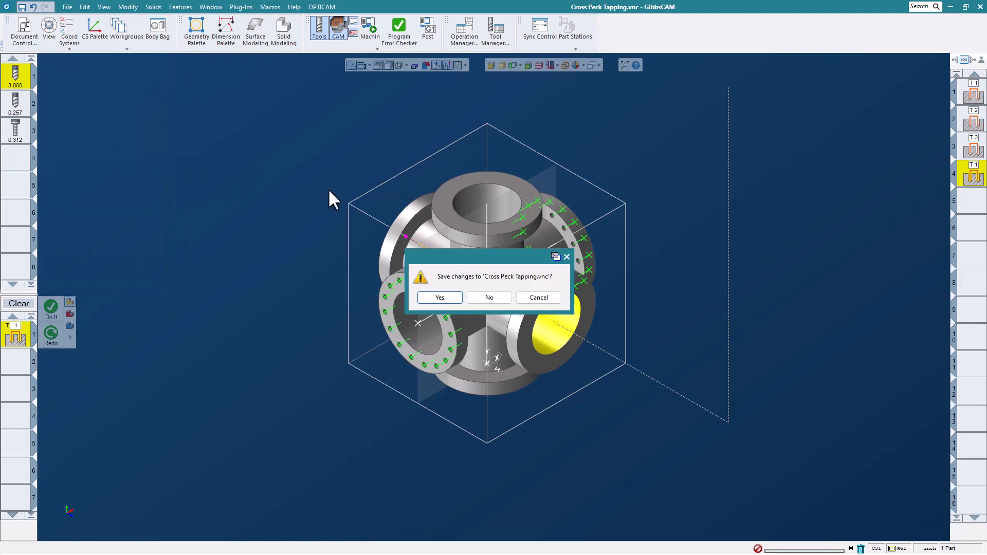
left_click(489, 298)
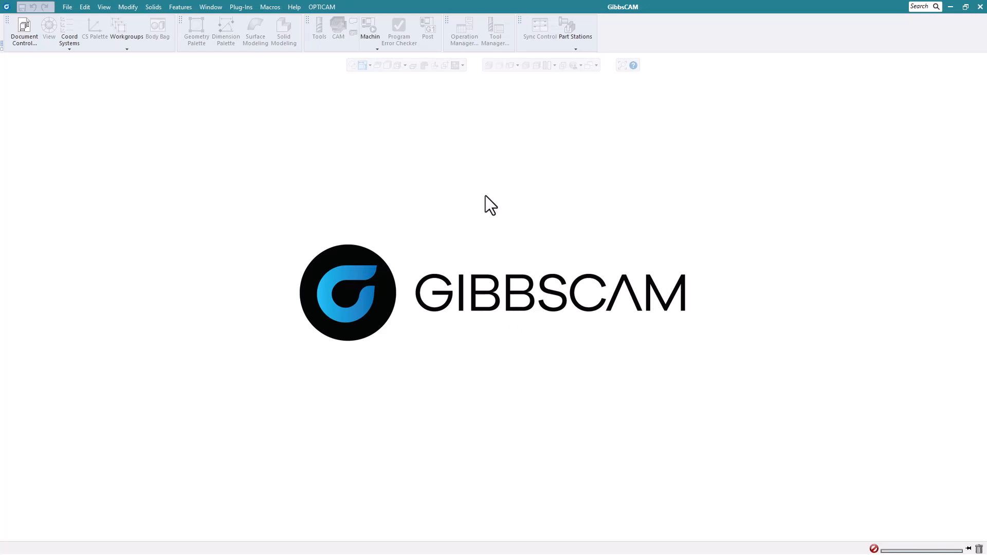
- Open the part file Dice-Work Area.vnc
left_click(68, 11)
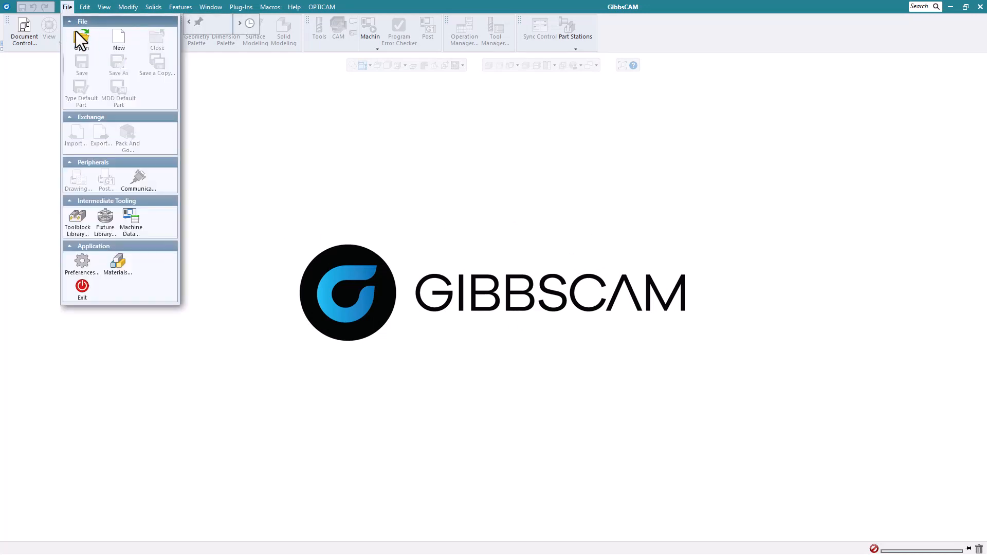
left_click(77, 37)
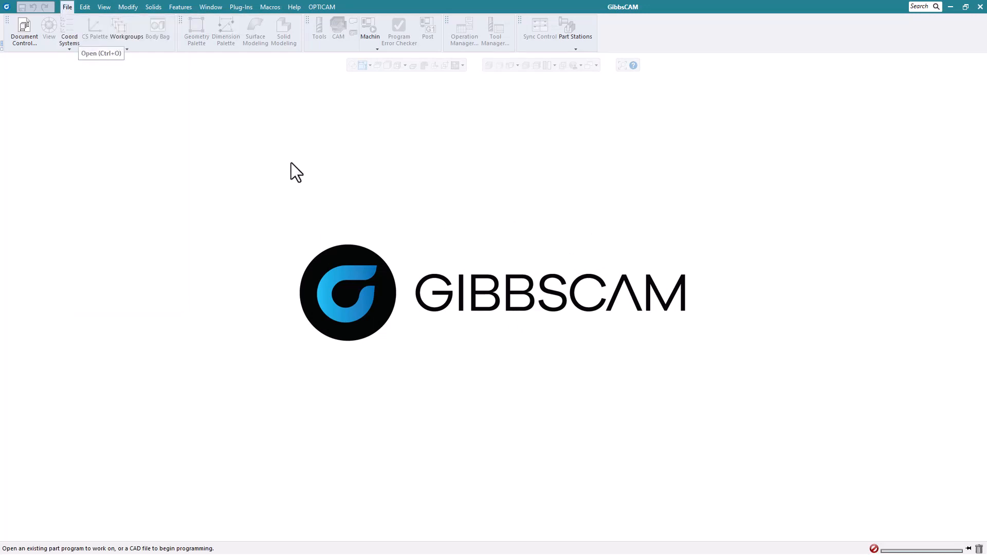
left_click(301, 181)
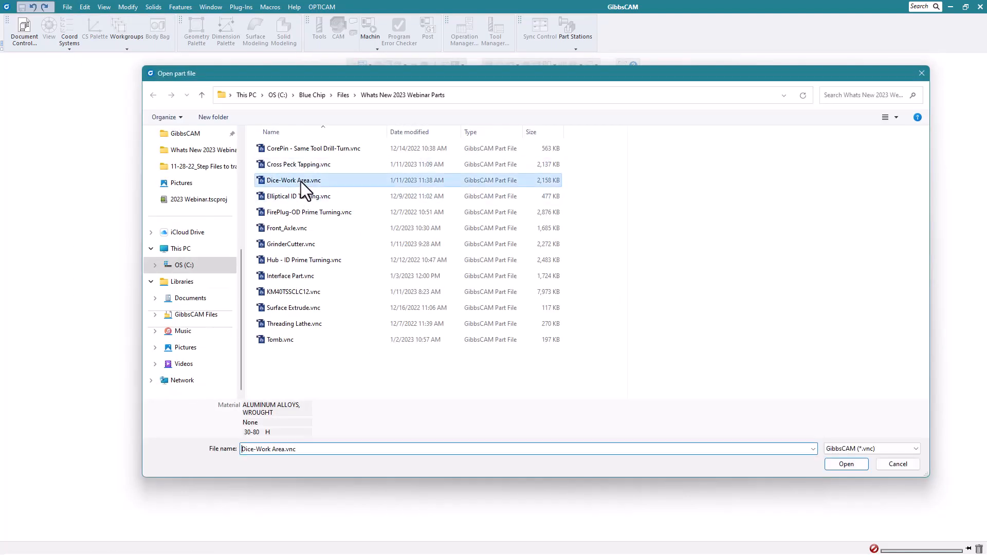
left_click(854, 466)
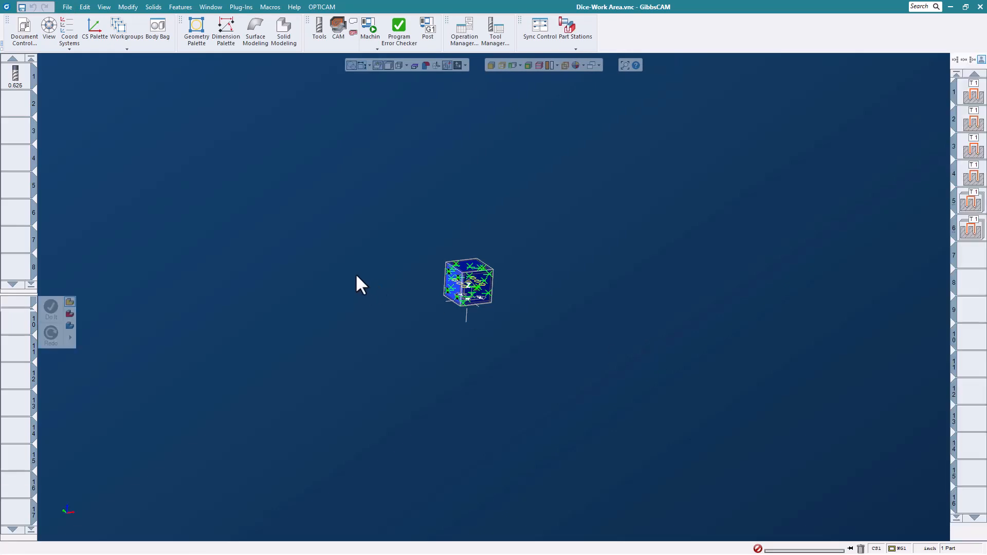
- Hide the tool lists, play the dice program on the VF3 Machine Sim, rewind, and close it
middle_click_drag(442, 236, 421, 305)
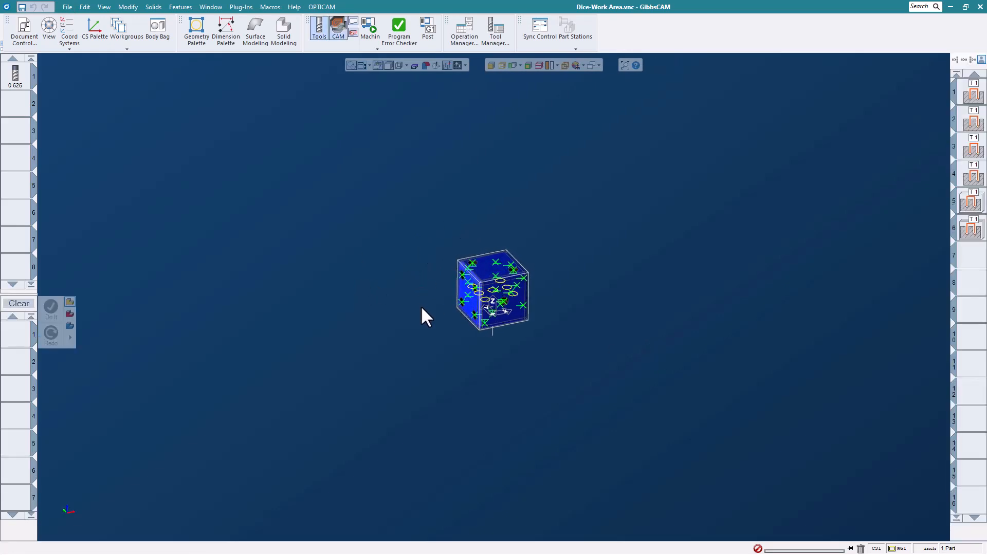
scroll(474, 315, "up", 2)
scroll(474, 316, "up", 1)
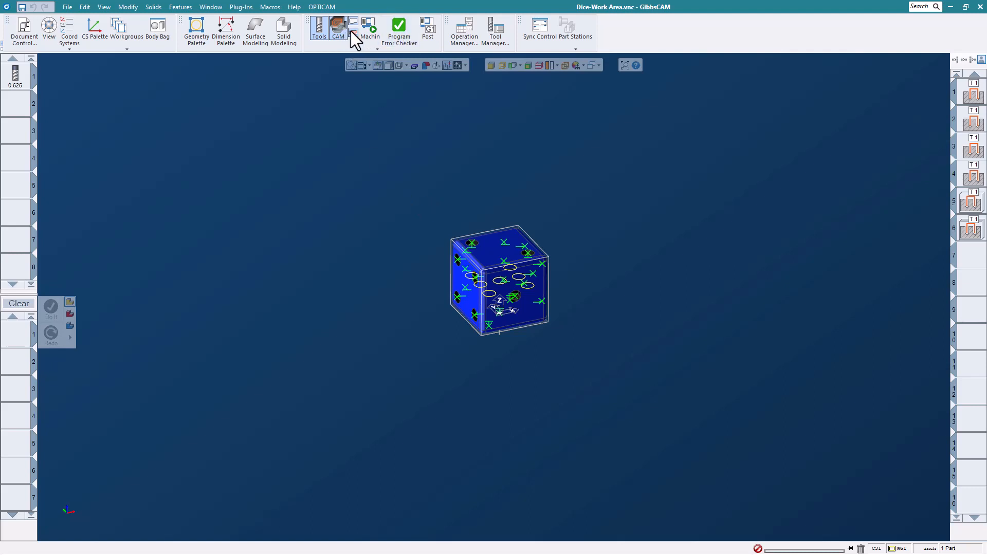
left_click(320, 32)
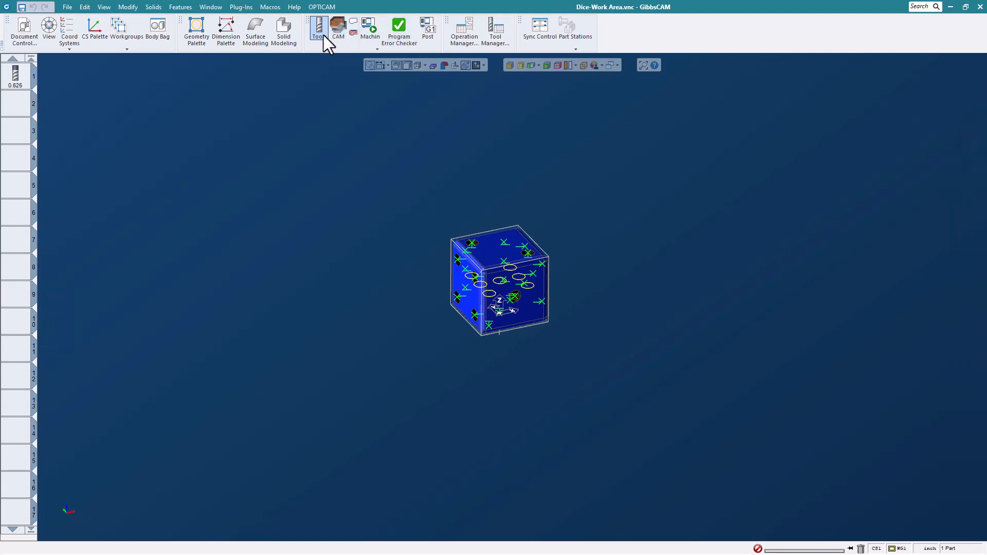
left_click(370, 31)
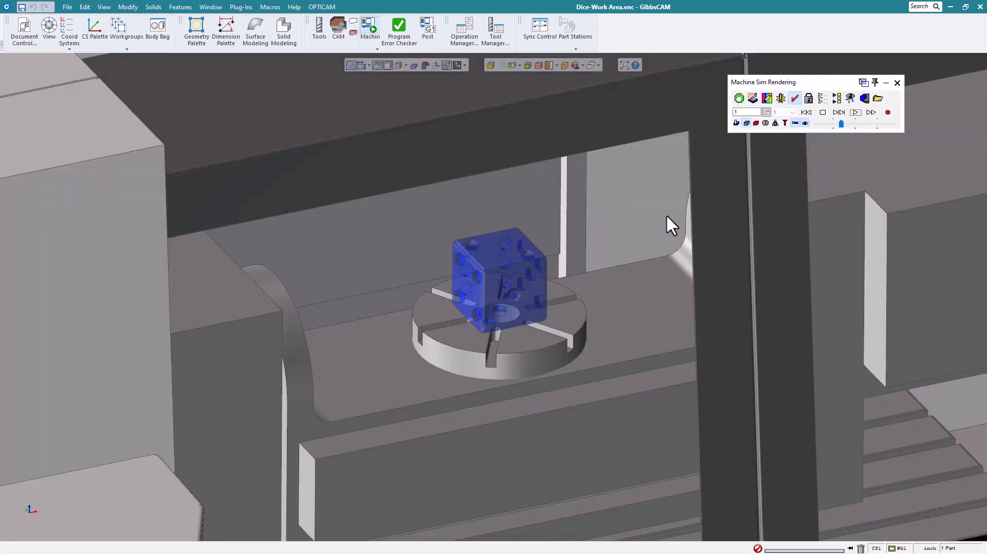
left_click(857, 113)
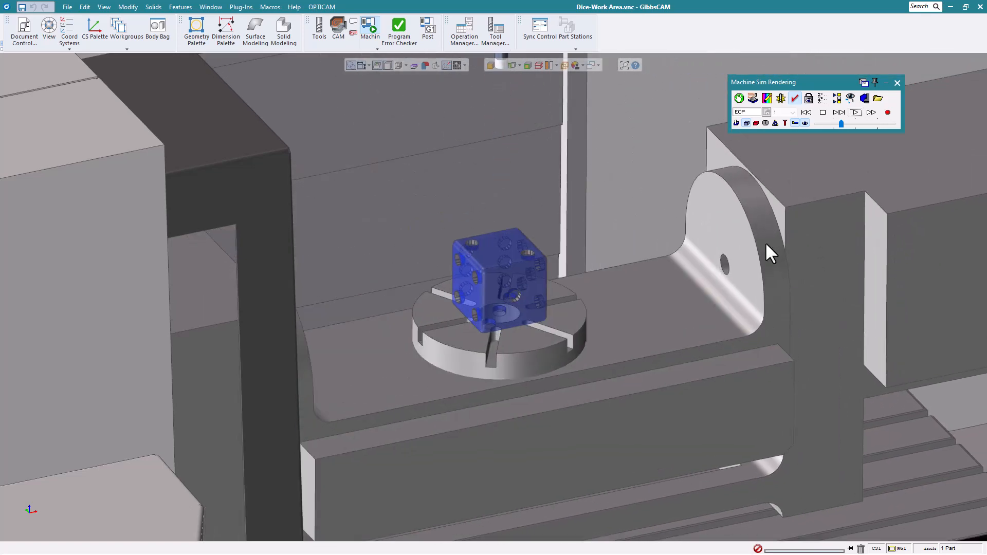
scroll(560, 252, "down", 3)
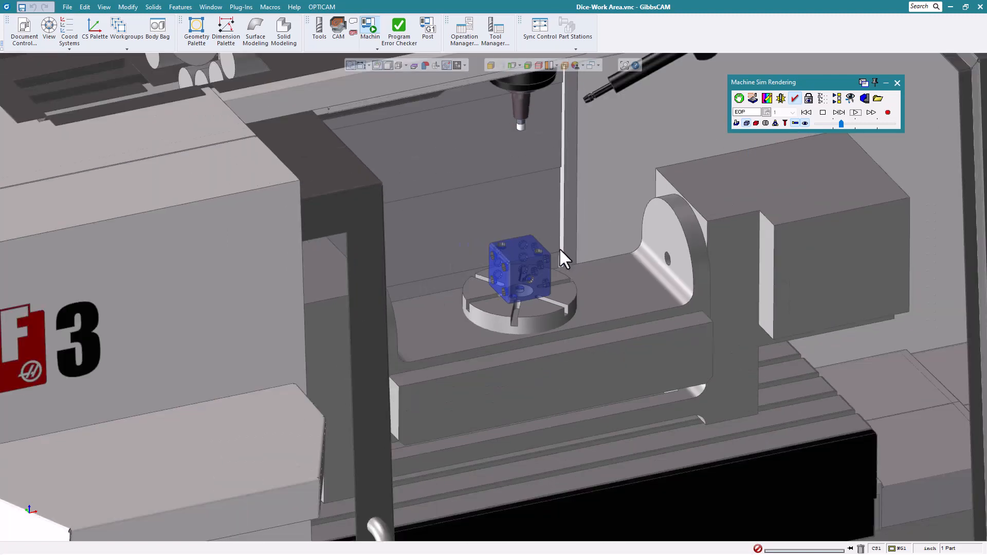
left_click(807, 113)
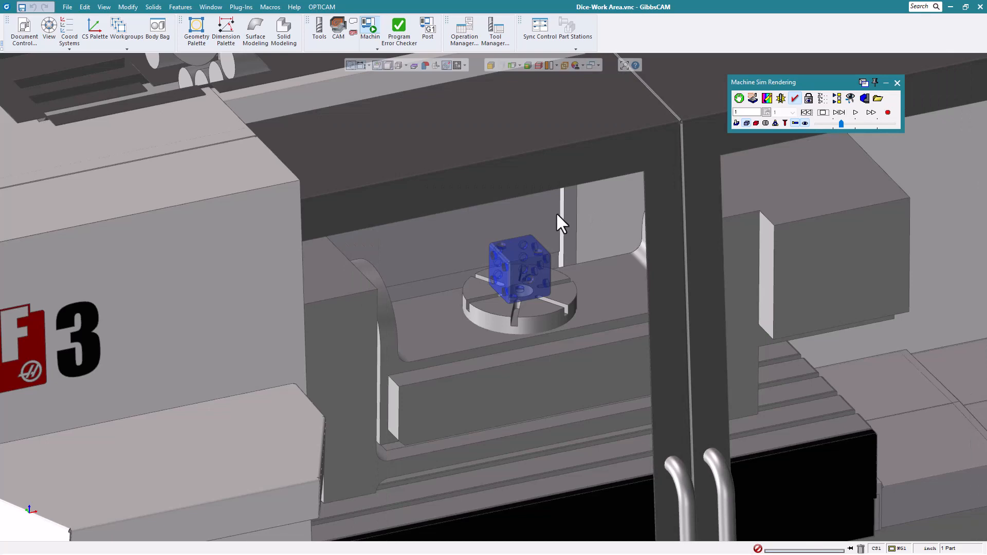
scroll(557, 212, "down", 3)
left_click(898, 83)
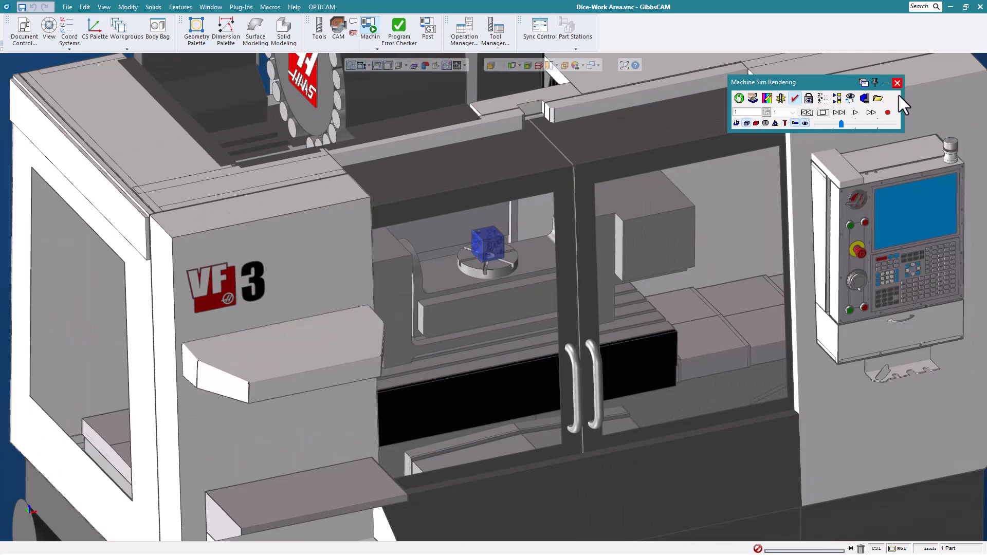
- Back in CAM with lists shown, view operation 1's rotation preferences and dismiss them unchanged
left_click(340, 27)
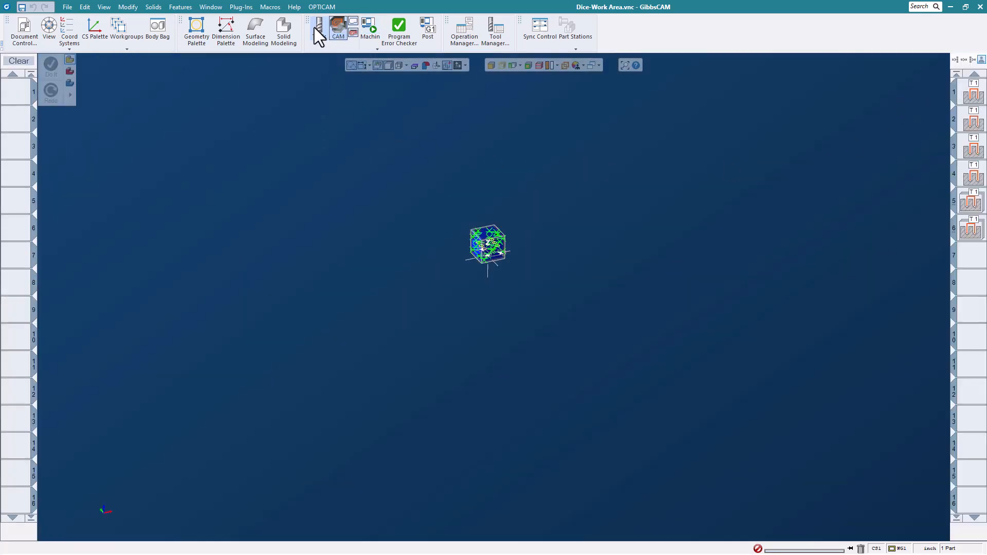
left_click(318, 27)
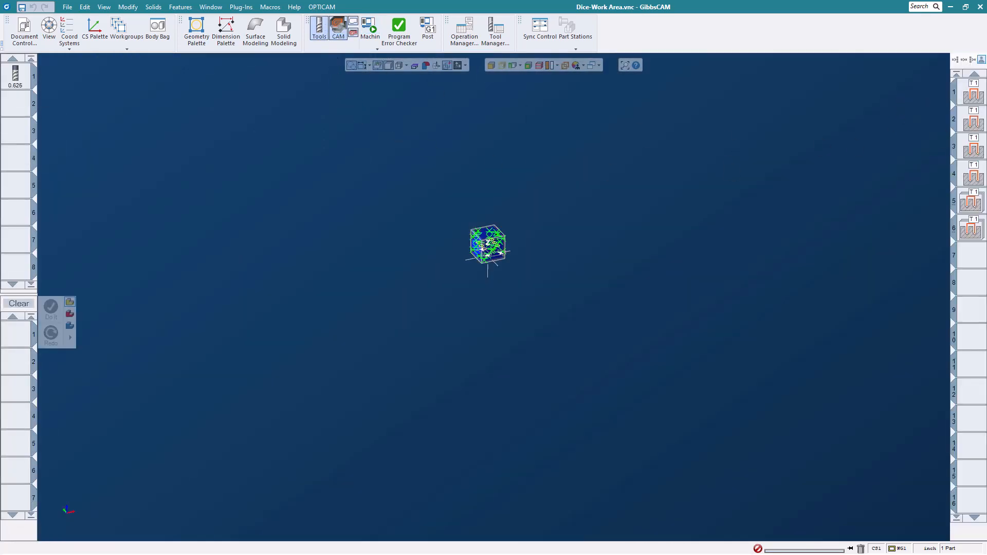
right_click(972, 93)
left_click(890, 300)
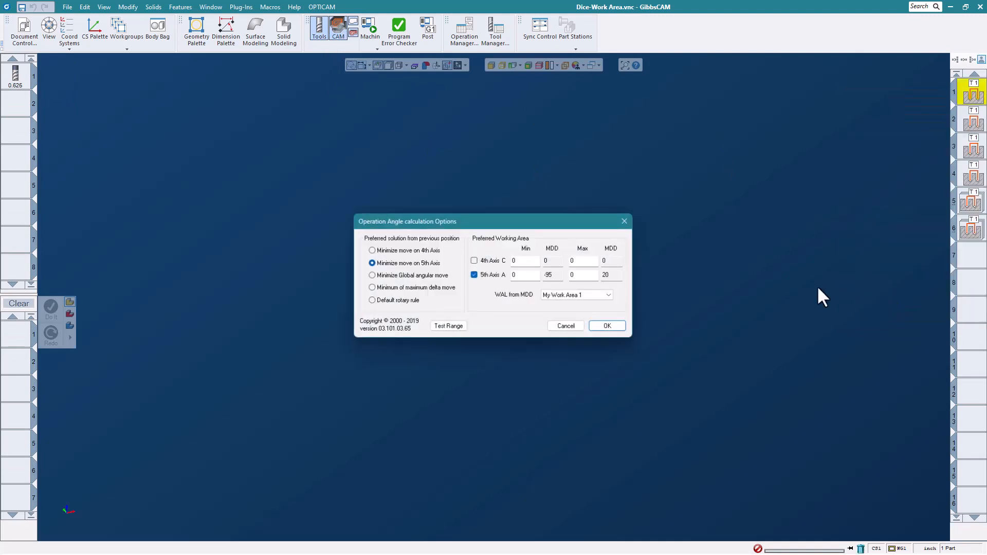
left_click(579, 330)
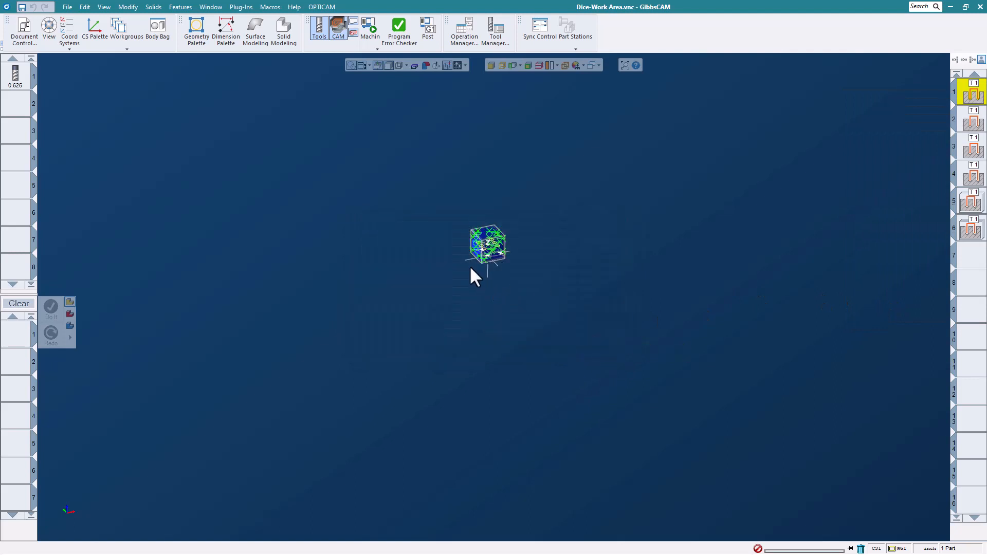
scroll(471, 268, "up", 3)
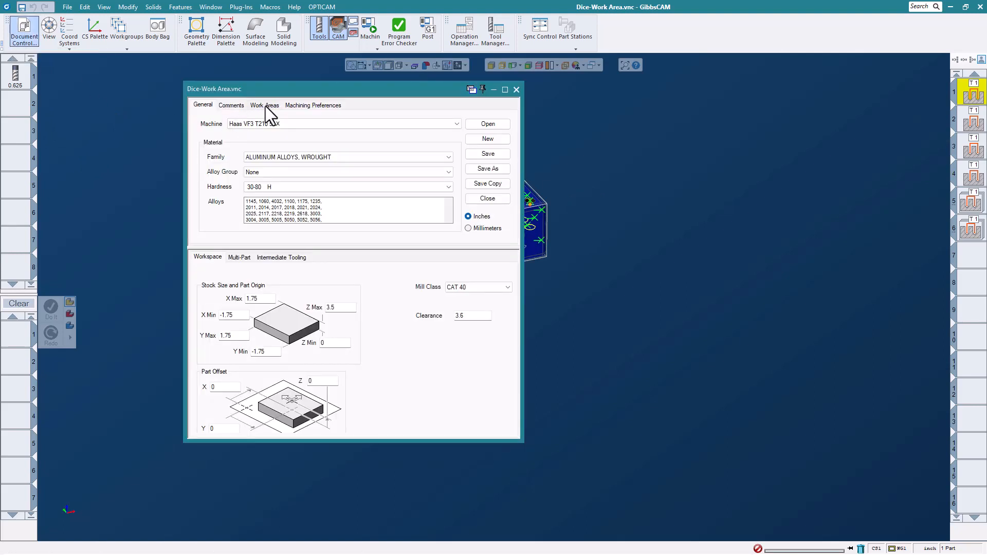
- In the Work Areas settings, set 2nd rotary axis min -120 and max 30, then Update Ops
left_click(261, 104)
left_click_drag(309, 92, 378, 92)
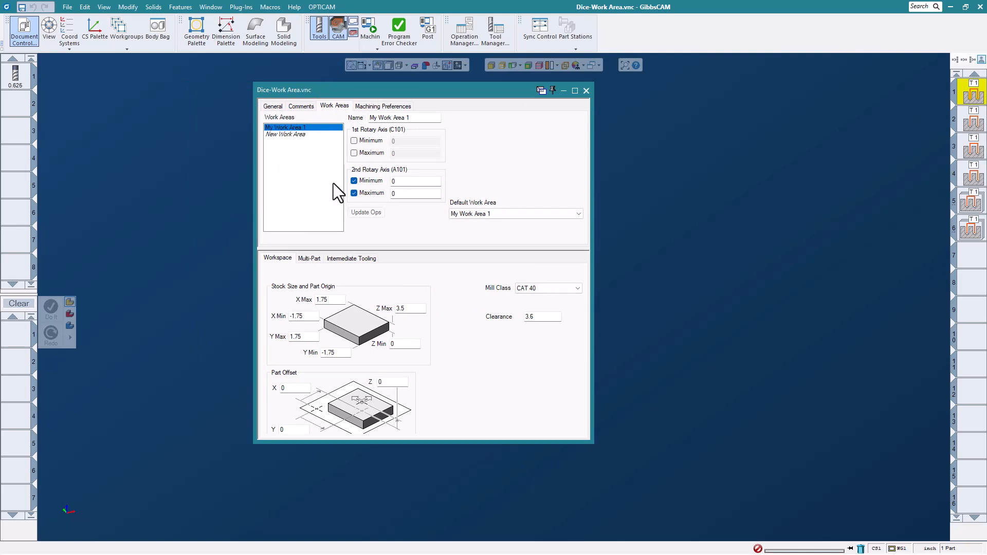
left_click(404, 186)
type("-120")
left_click(402, 194)
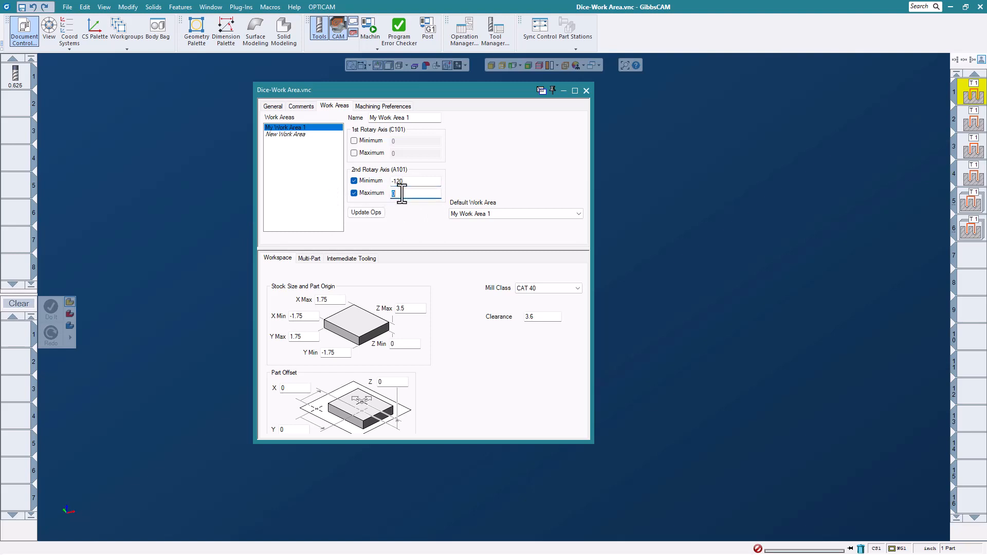
type("30")
left_click(368, 213)
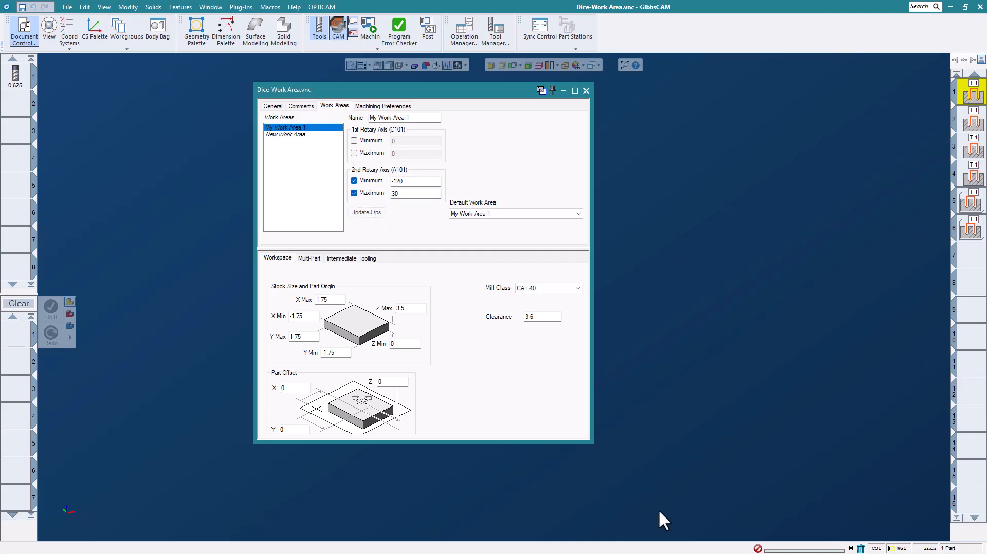
- Close Document Control and replay the dice on the VF3 Machine Sim, tilting the view to watch
left_click(586, 91)
left_click(369, 25)
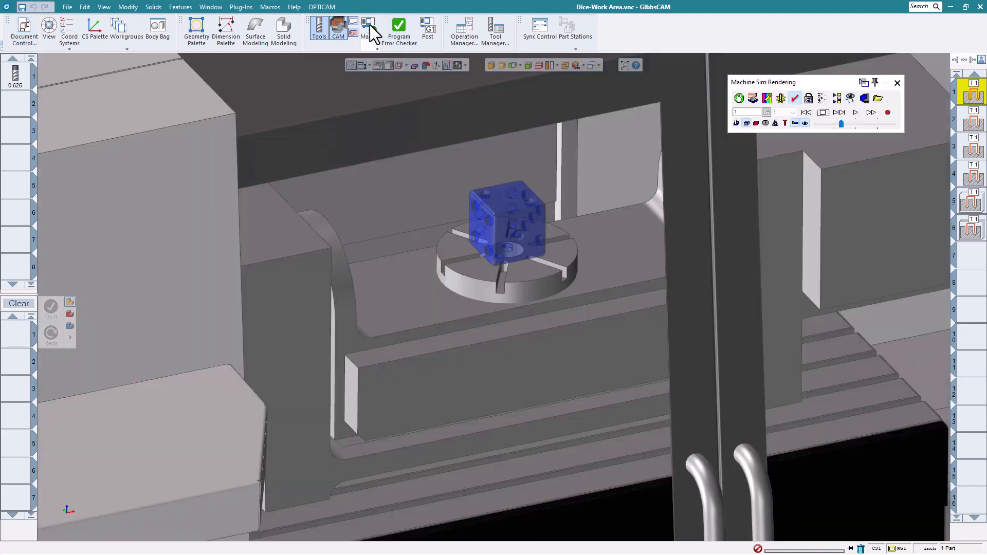
left_click(855, 112)
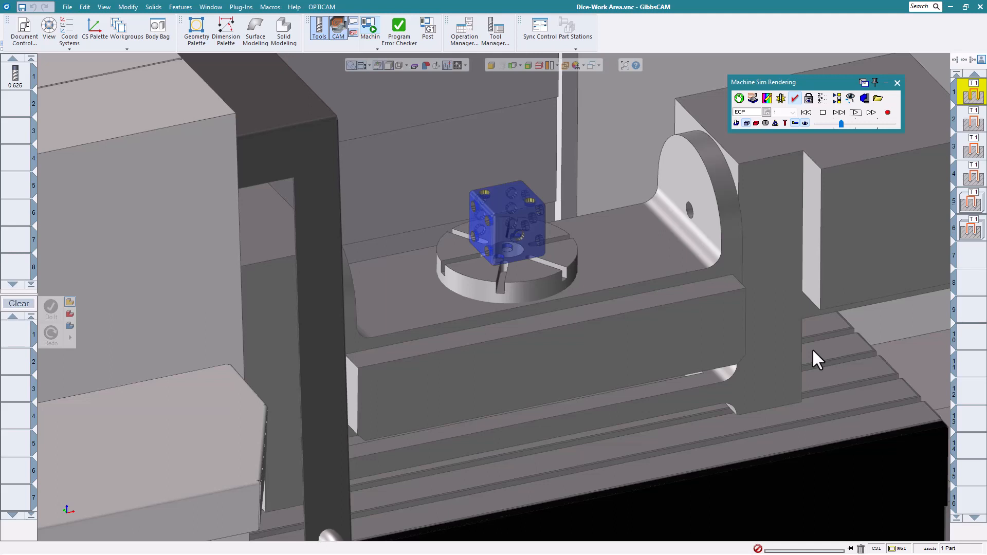
scroll(519, 262, "down", 3)
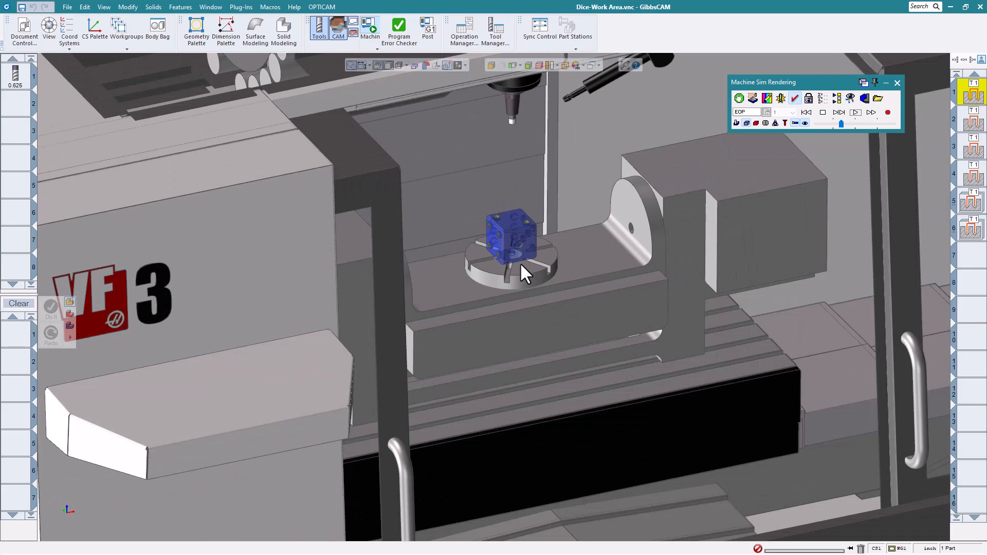
scroll(517, 264, "up", 3)
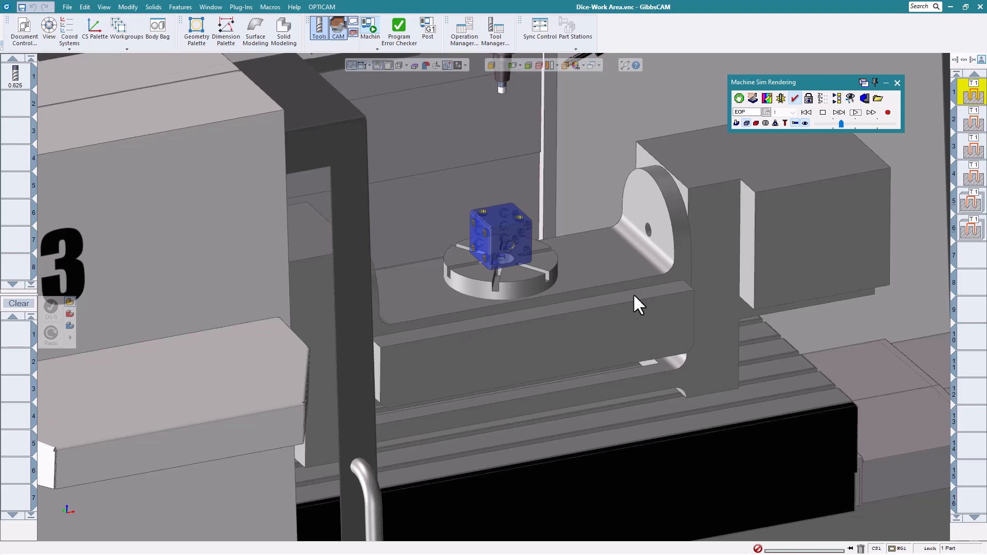
middle_click_drag(635, 295, 650, 322)
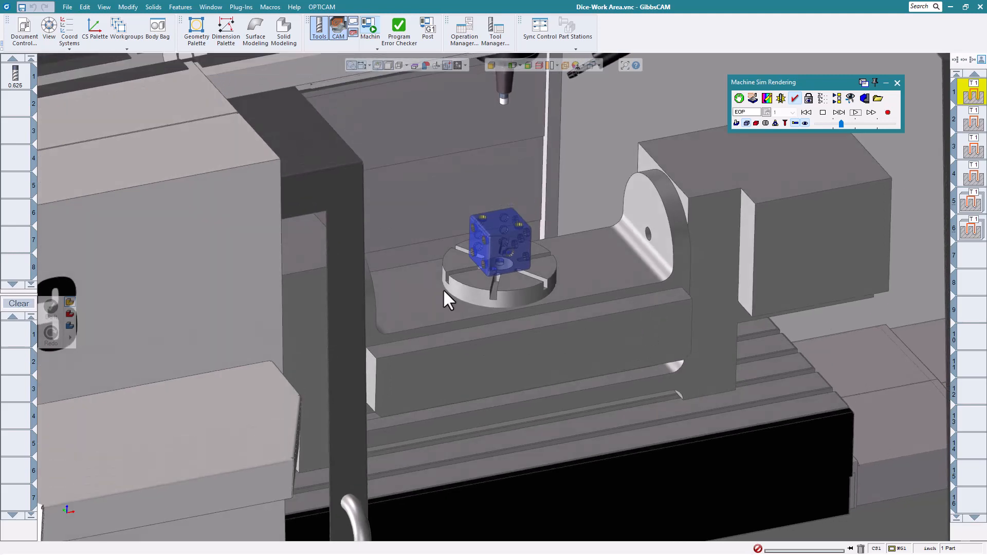
left_click(67, 6)
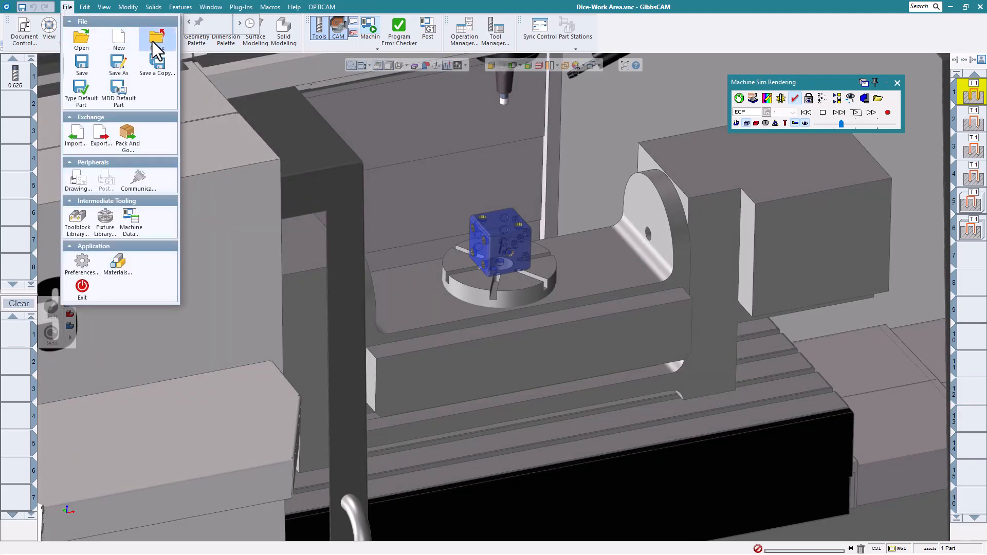
- Close Dice-Work Area.vnc without saving and open Disk2_complete.vnc
left_click(155, 40)
left_click(492, 297)
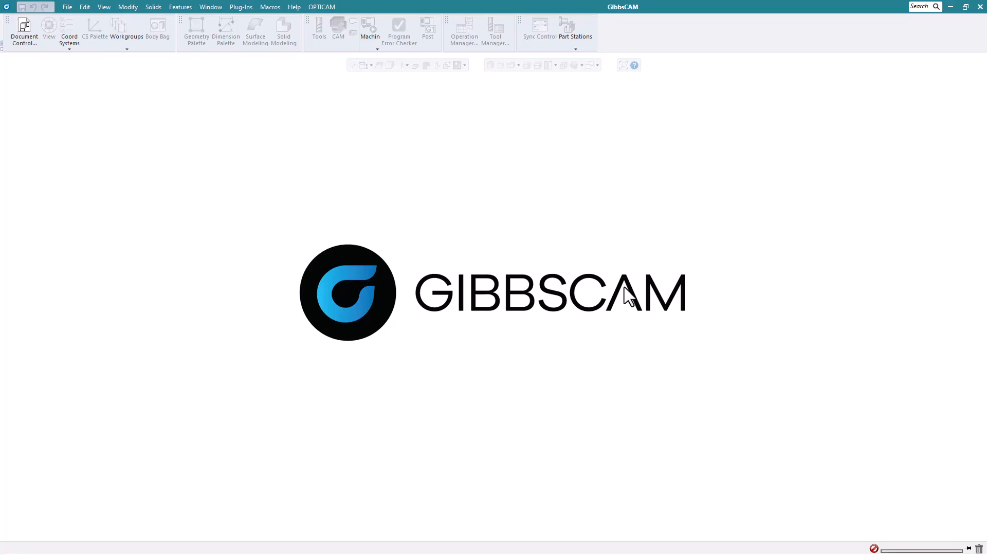
left_click(68, 7)
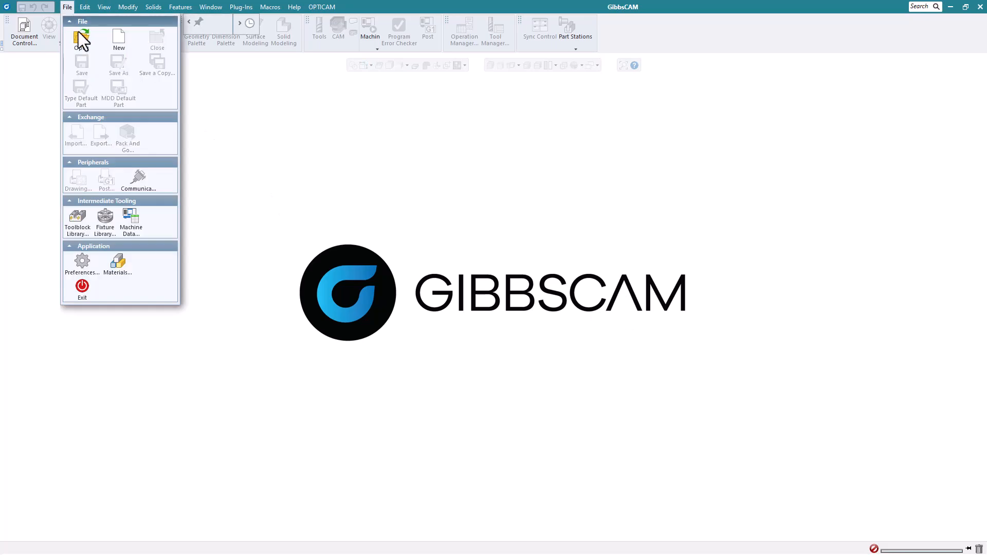
left_click(79, 38)
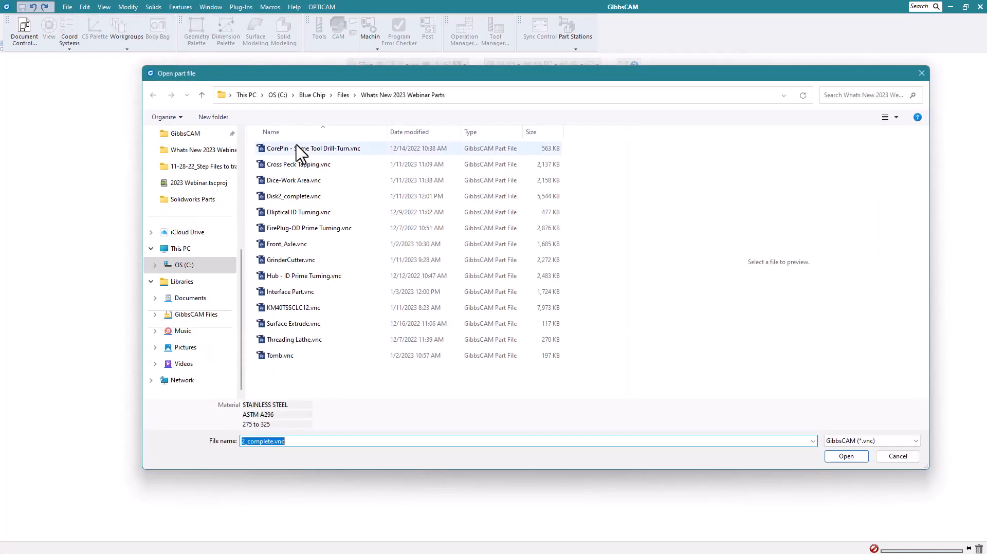
left_click(308, 197)
left_click(838, 456)
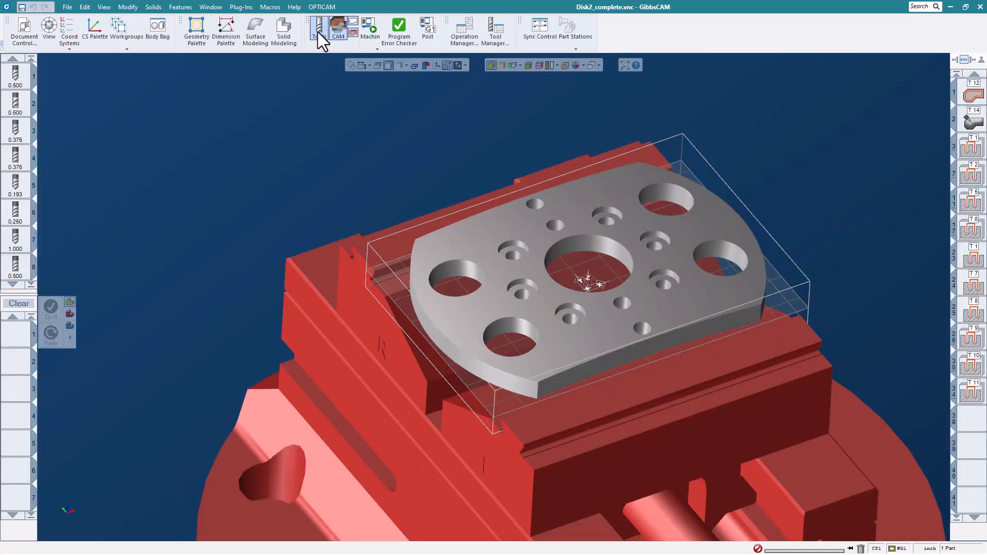
- Start a 5-Axis process with tool 15, the 0.312 cutter
left_click(30, 284)
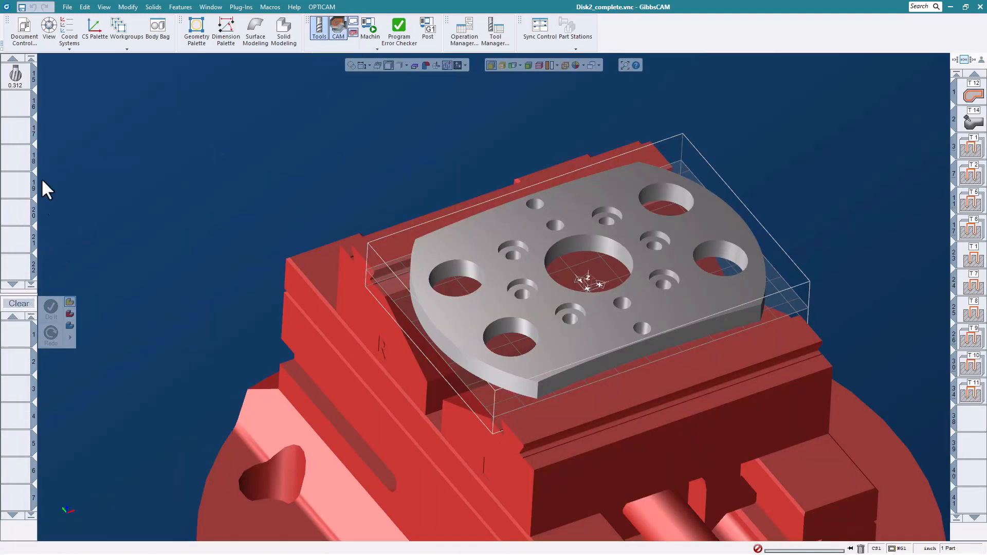
left_click(19, 85)
left_click_drag(19, 85, 25, 348)
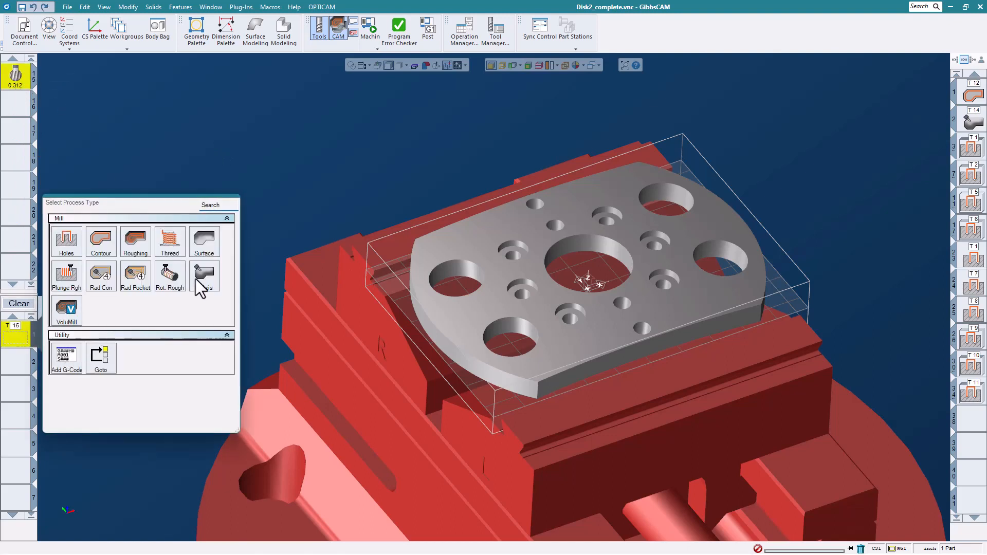
left_click(196, 279)
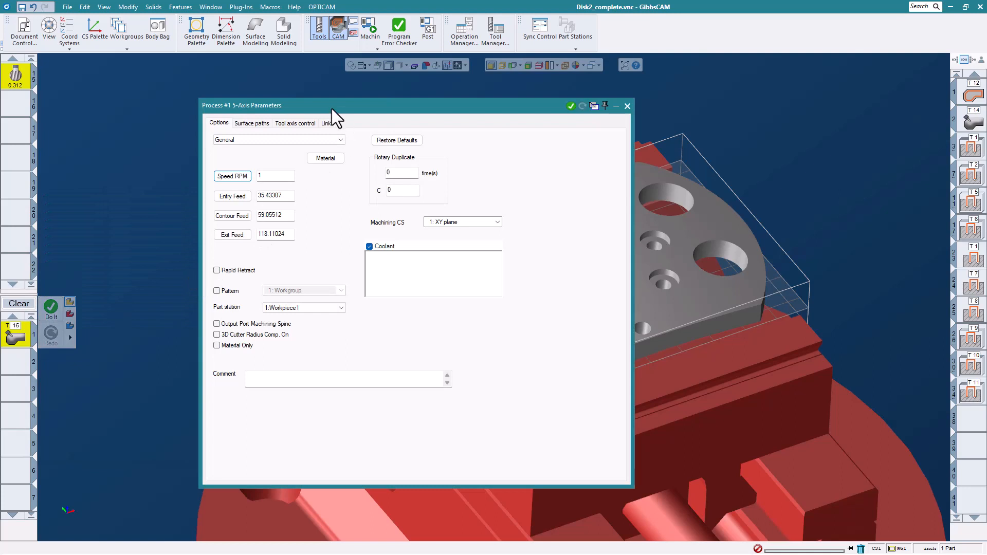
- Set the deburring part surfaces to the plate's top face and four large hole walls
left_click(284, 105)
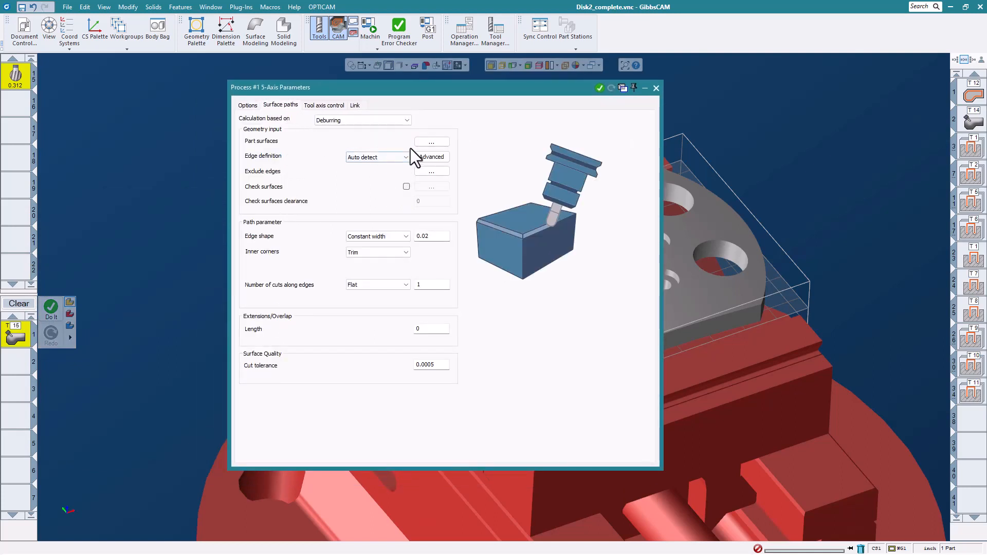
left_click(424, 143)
left_click(488, 239)
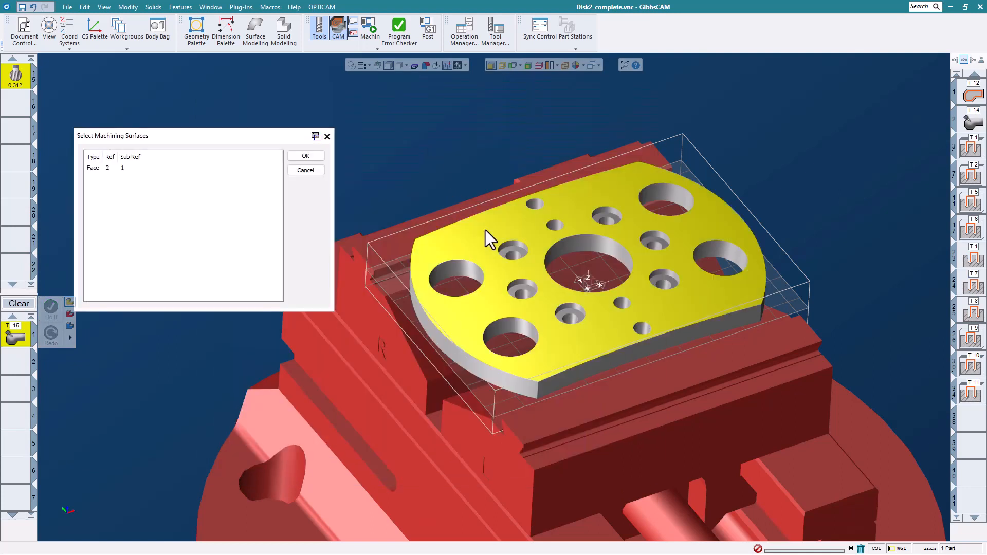
left_click(471, 272)
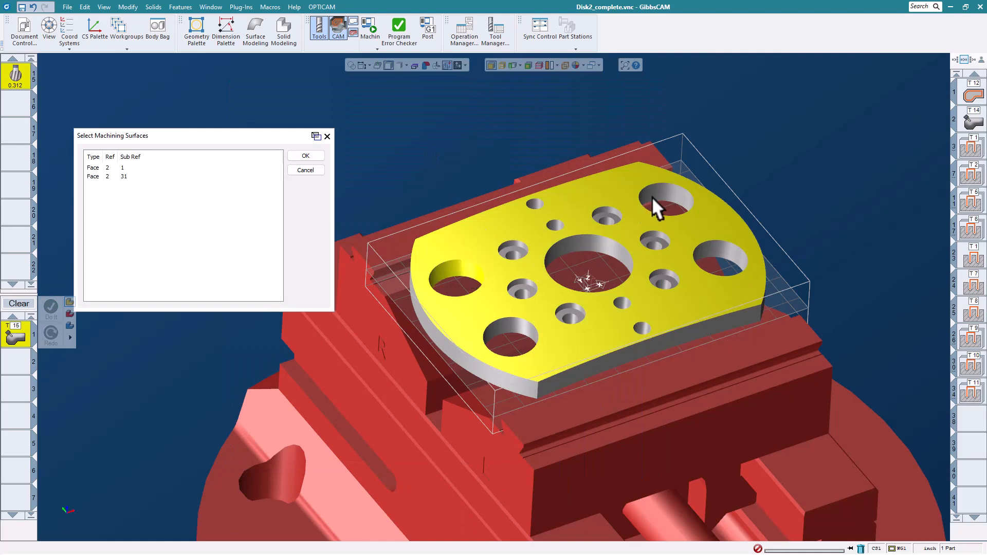
left_click(652, 197)
left_click(735, 249)
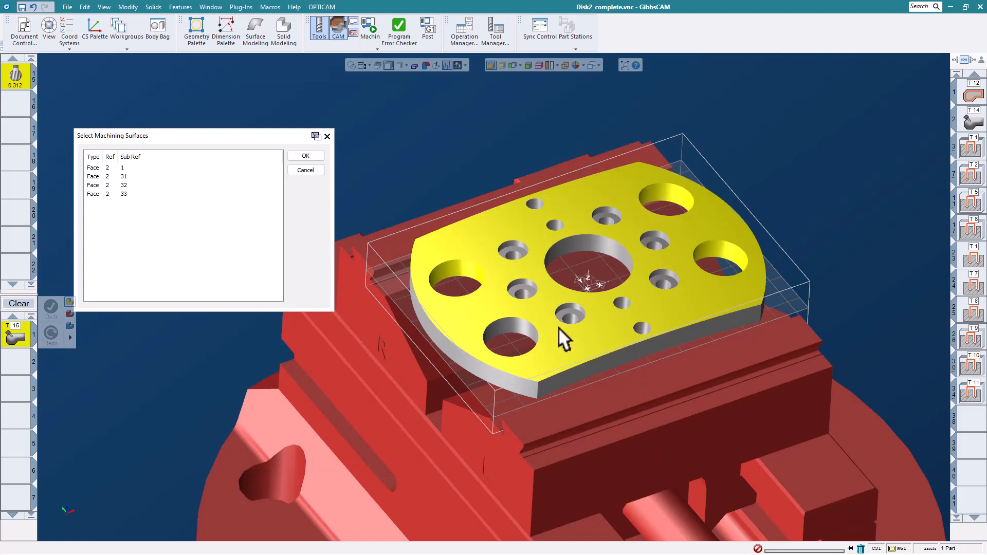
left_click(523, 329)
left_click(305, 156)
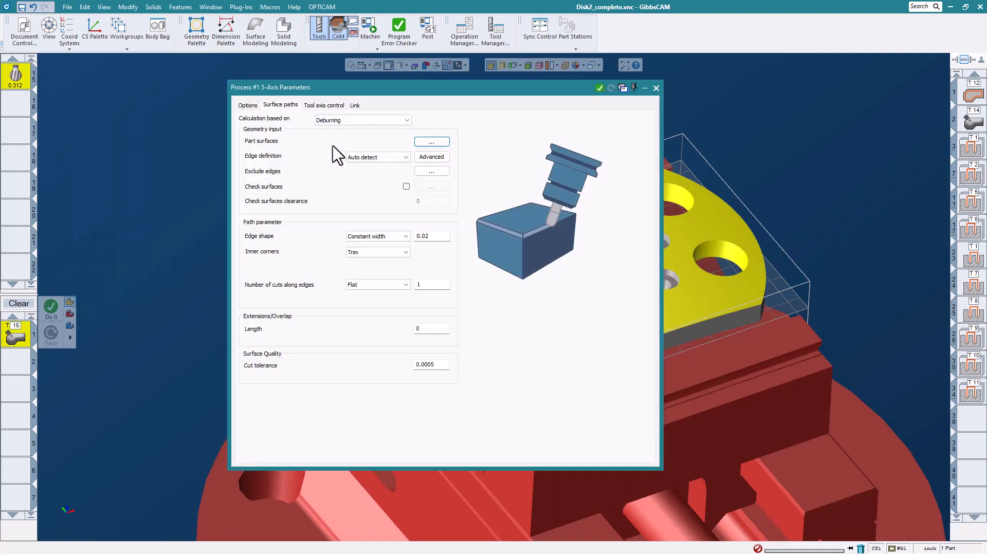
- Keep tip-contact avoidance on with Normal to contour tilting, then generate tool 15's deburring operation
left_click(312, 106)
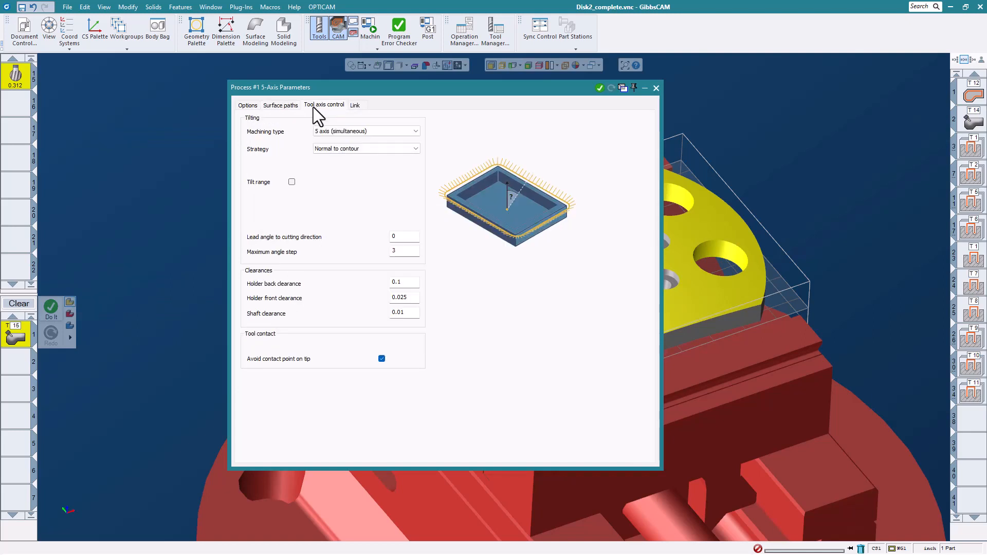
left_click(382, 360)
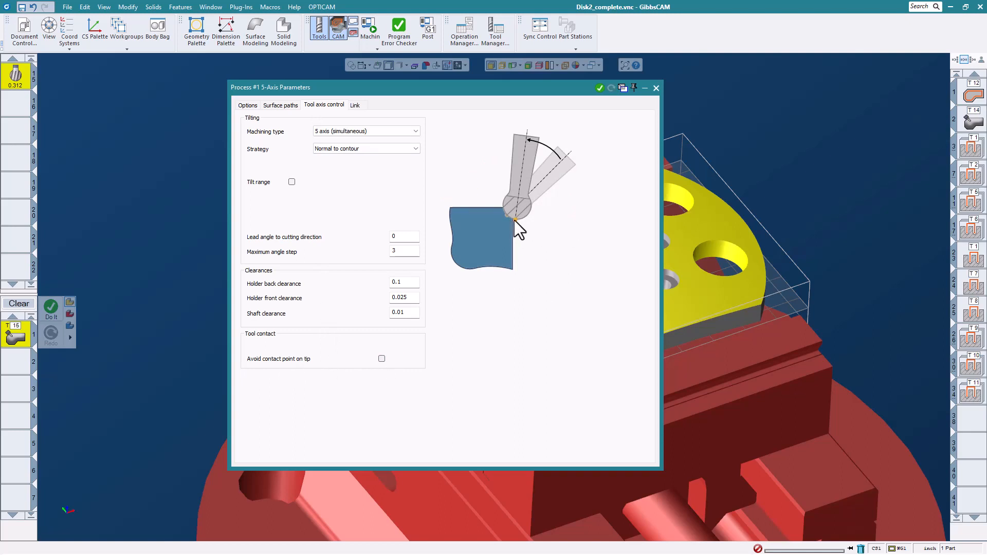
left_click(382, 358)
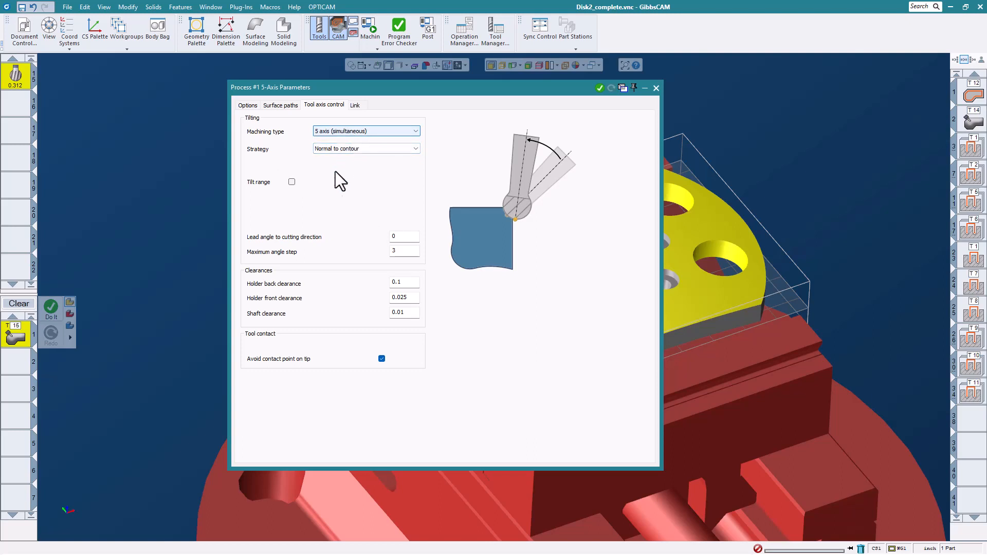
left_click(396, 150)
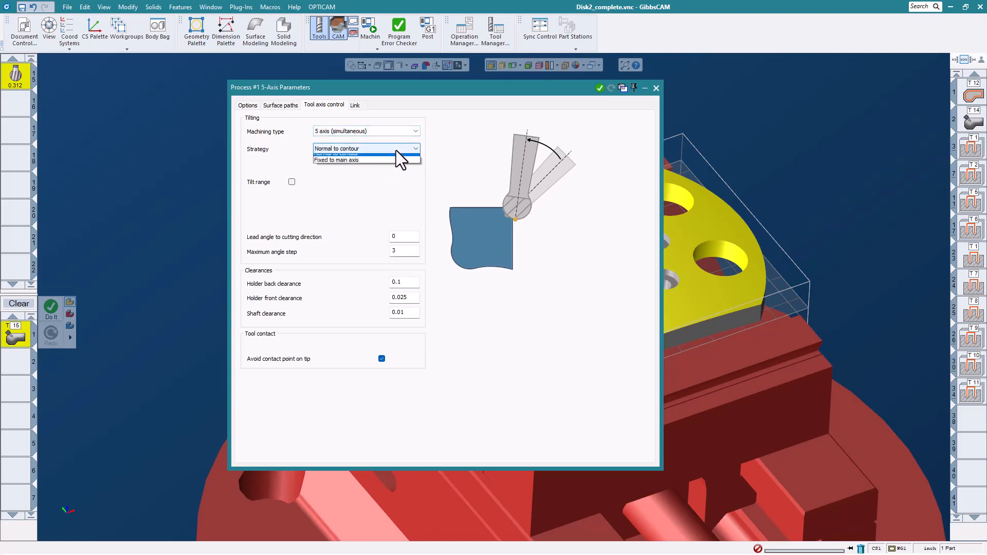
left_click(372, 164)
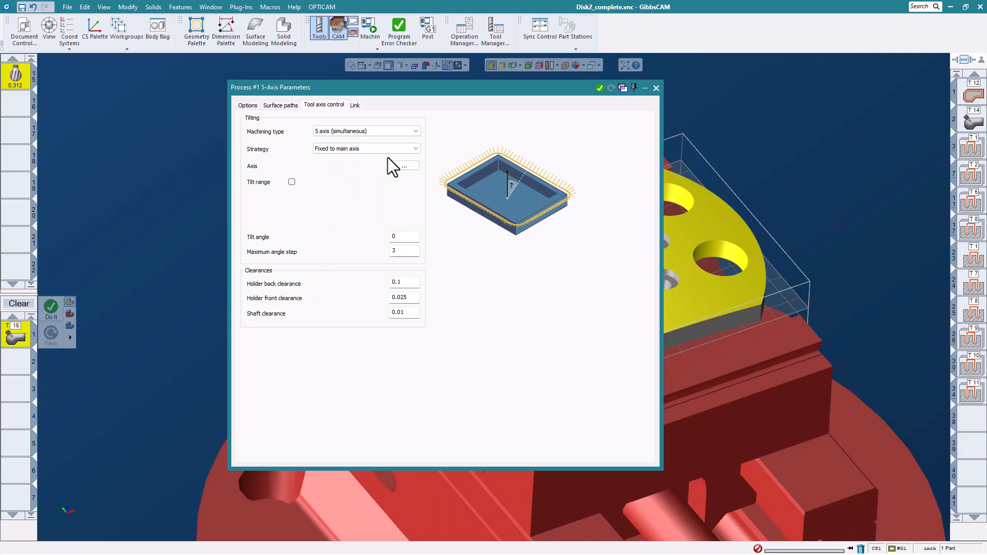
left_click(386, 150)
left_click(381, 156)
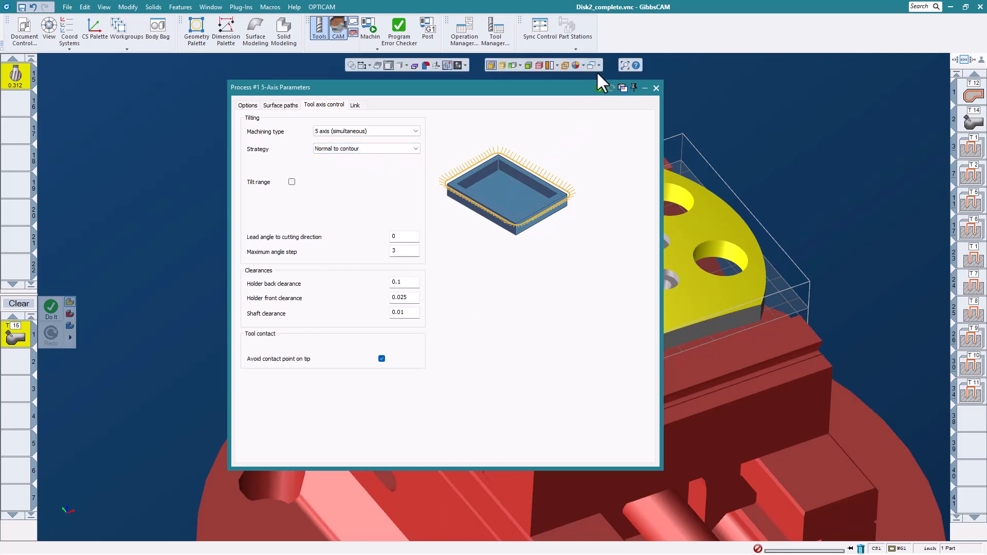
left_click(599, 88)
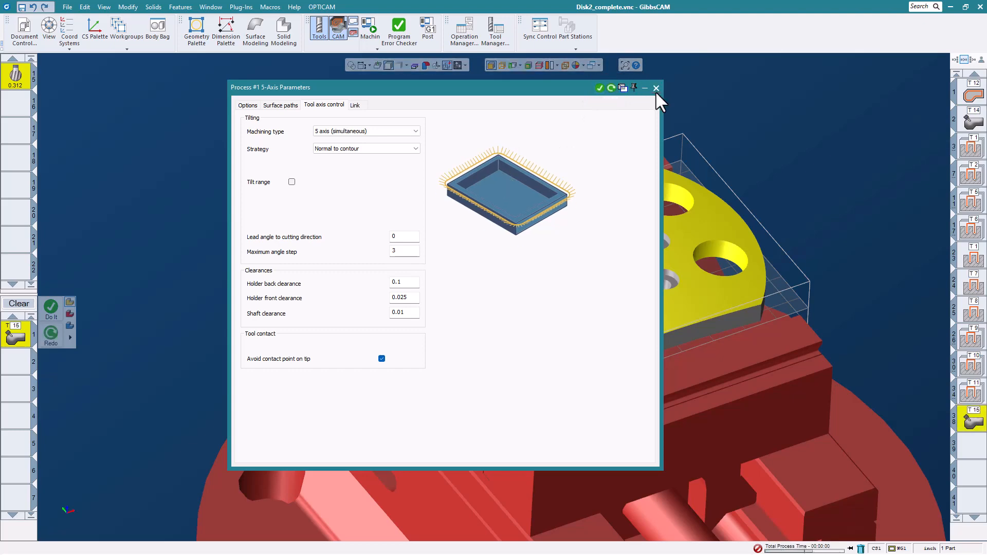
- Dismiss the 5-Axis Parameters and orbit the plate to inspect the deburring toolpaths around its holes
left_click(655, 89)
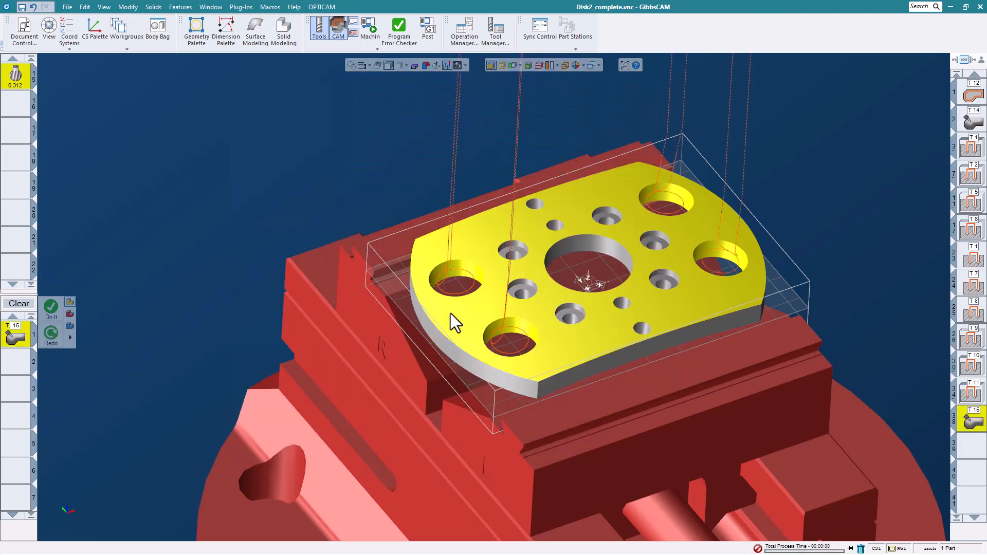
middle_click_drag(450, 313, 547, 354)
middle_click_drag(525, 300, 522, 305)
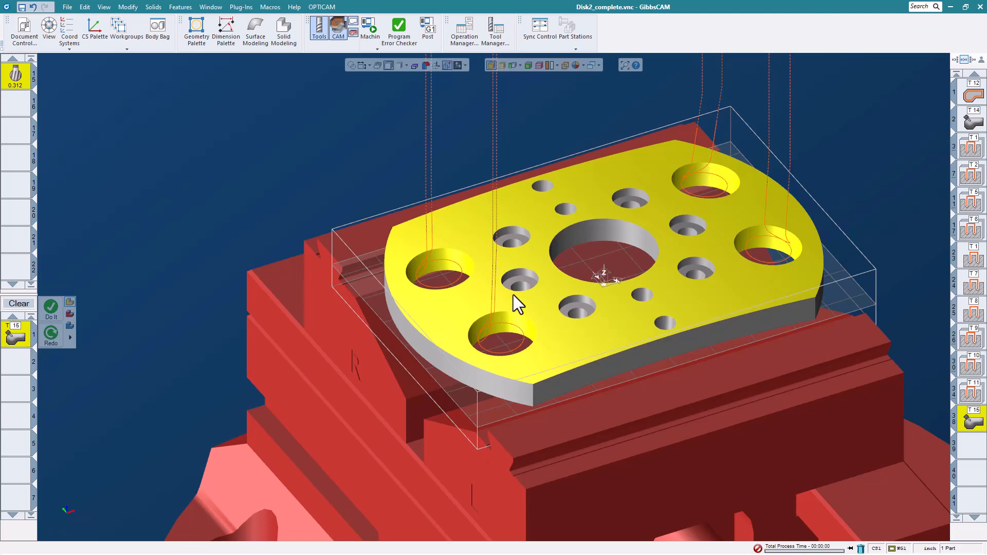
scroll(617, 283, "down", 3)
scroll(535, 242, "up", 3)
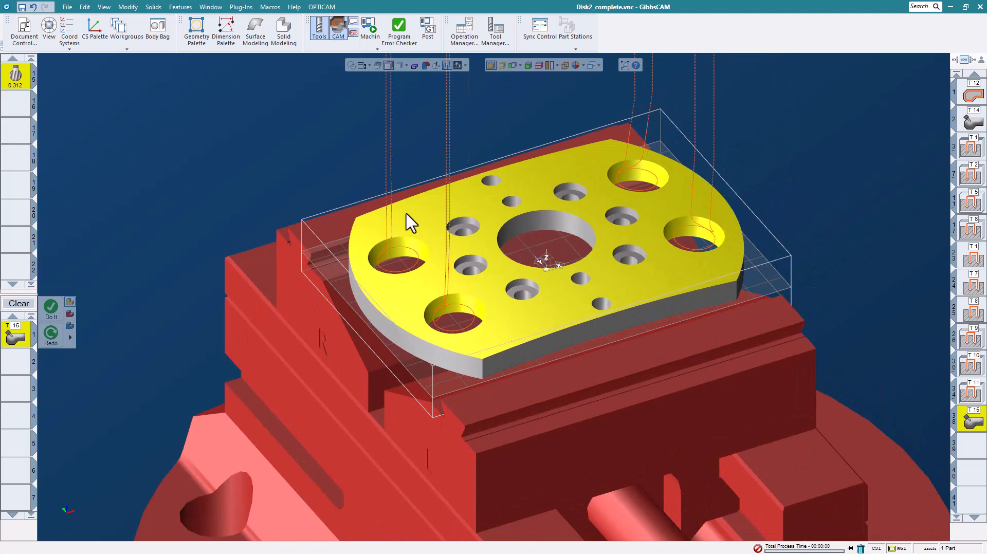
- Close Disk2_complete without saving the changes
left_click(67, 7)
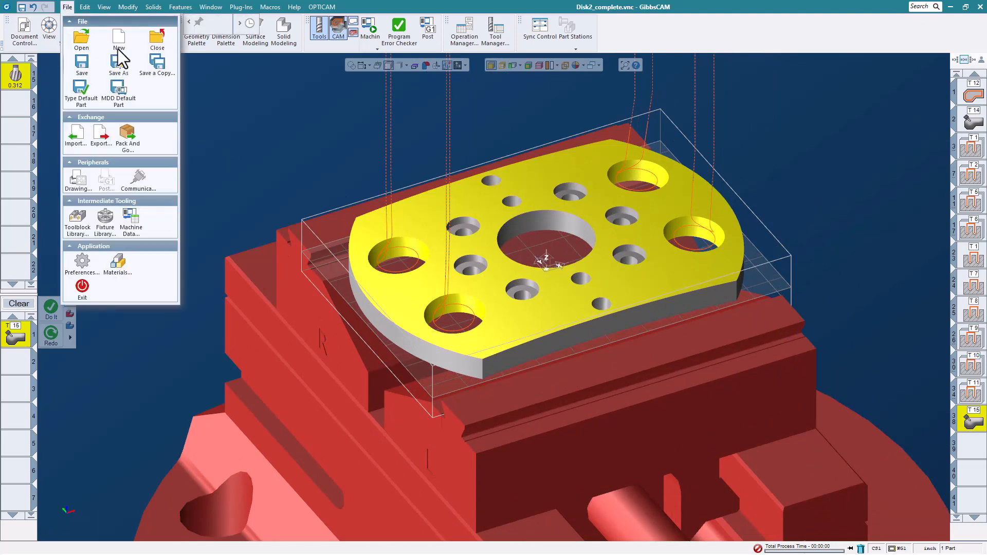
left_click(155, 41)
left_click(491, 299)
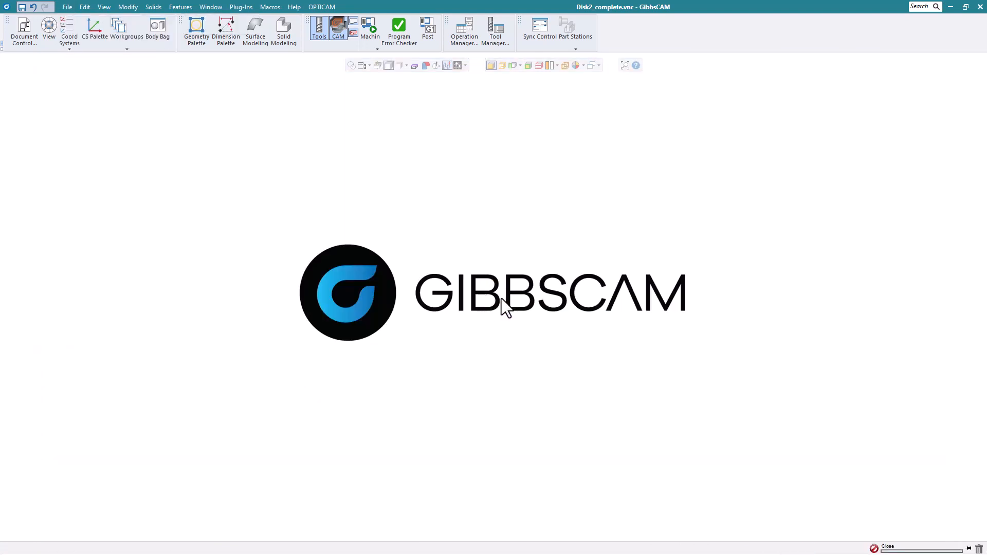